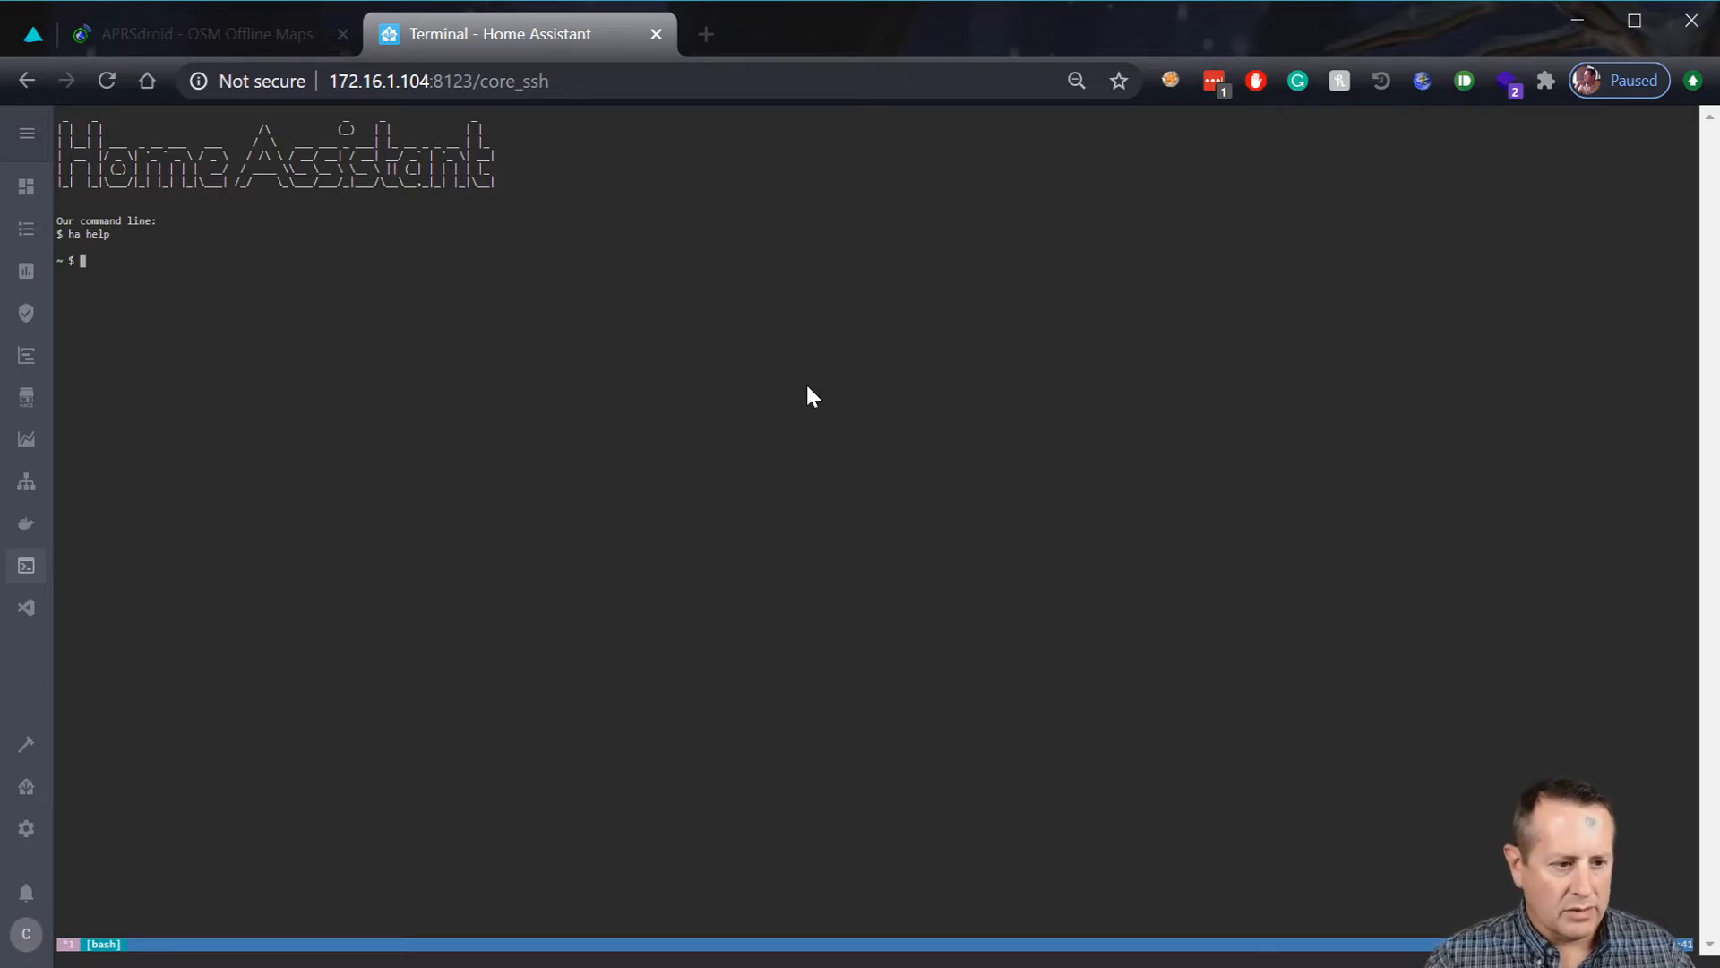
Change to the /config/www directory and open a new file named filter.txt in nano.
text(cd /config)
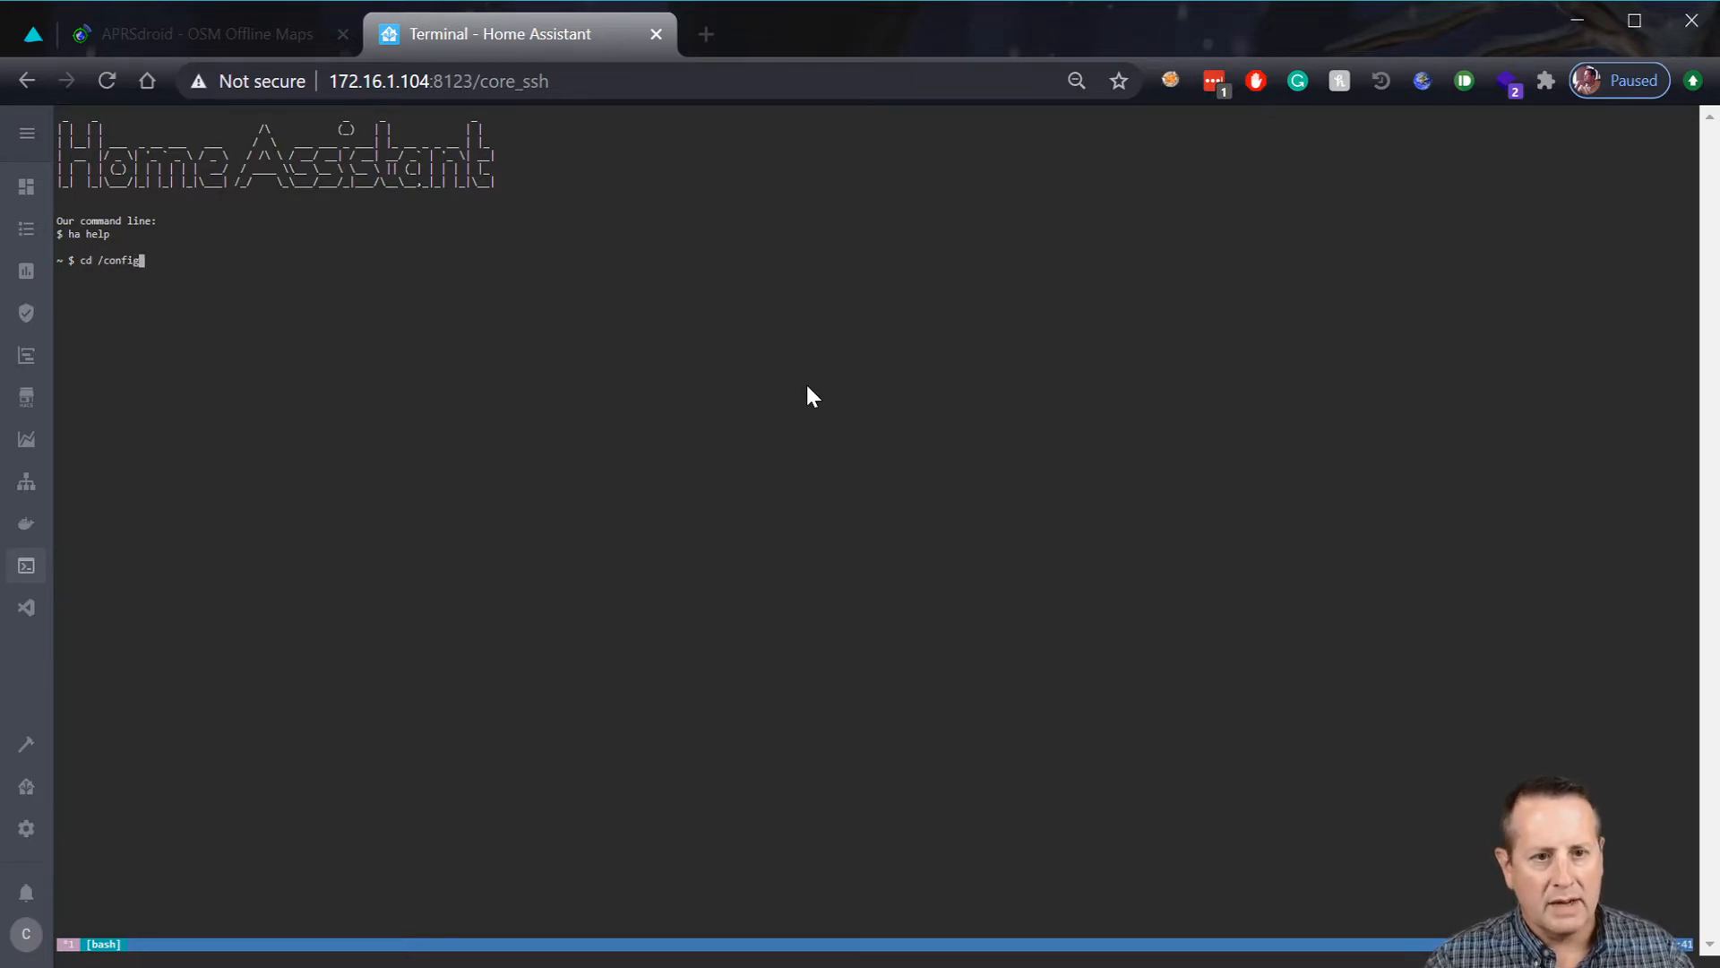
text(/www)
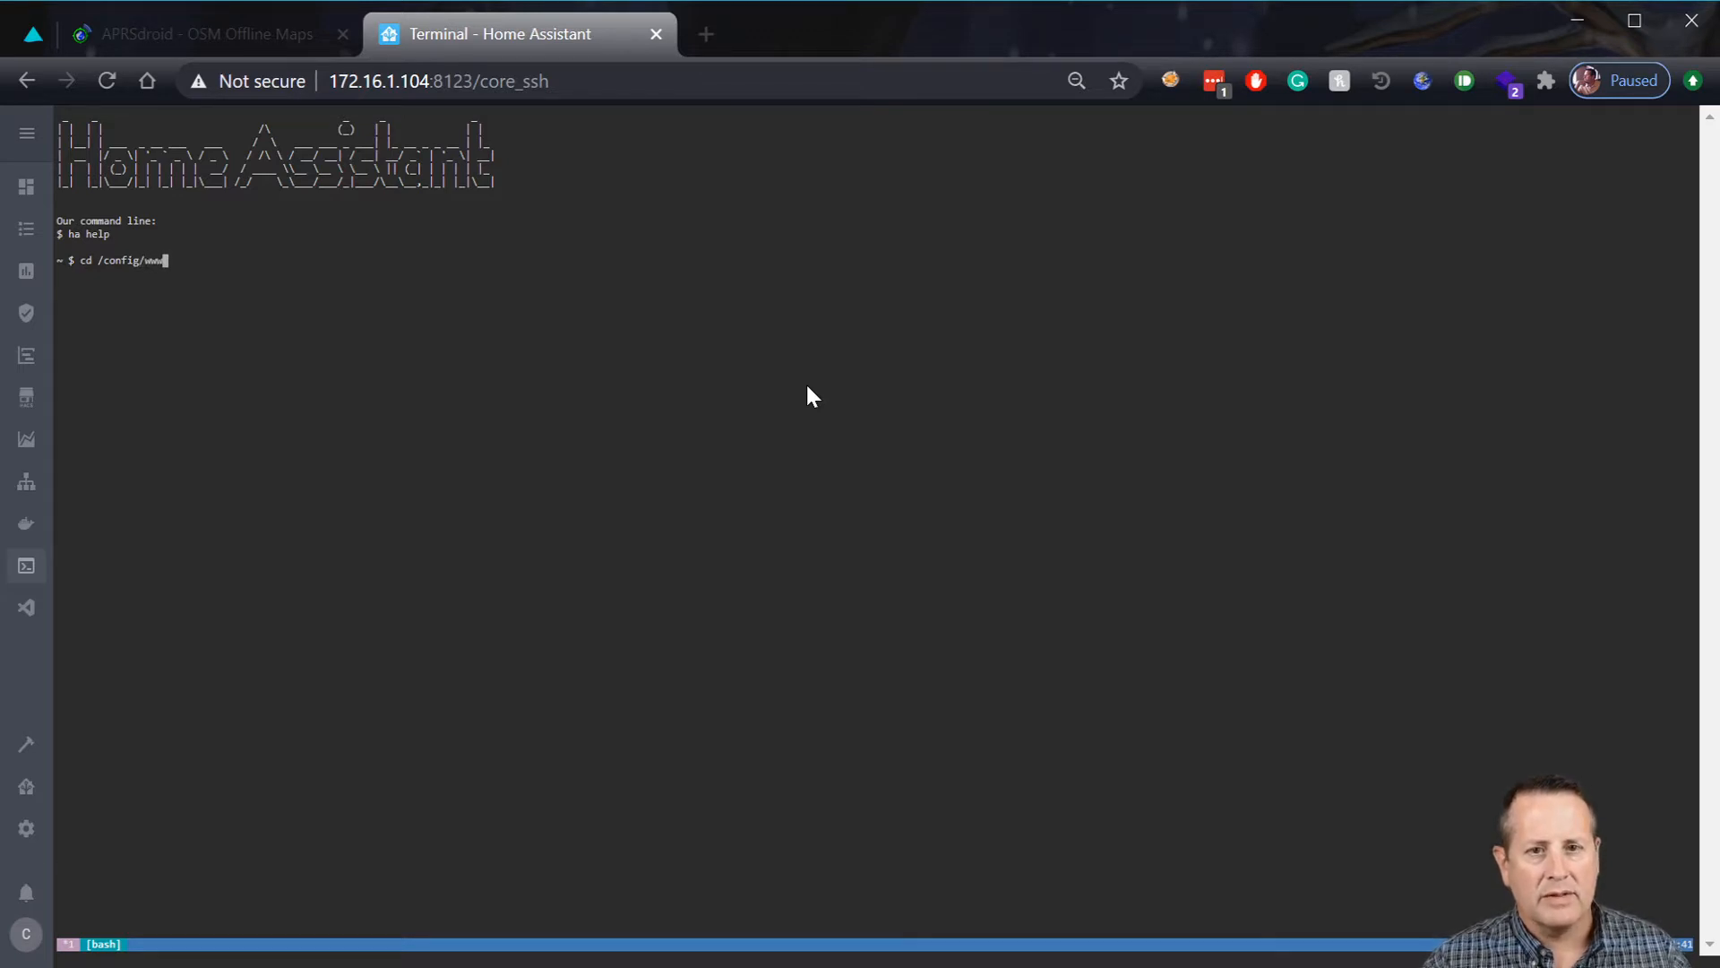
key(Return)
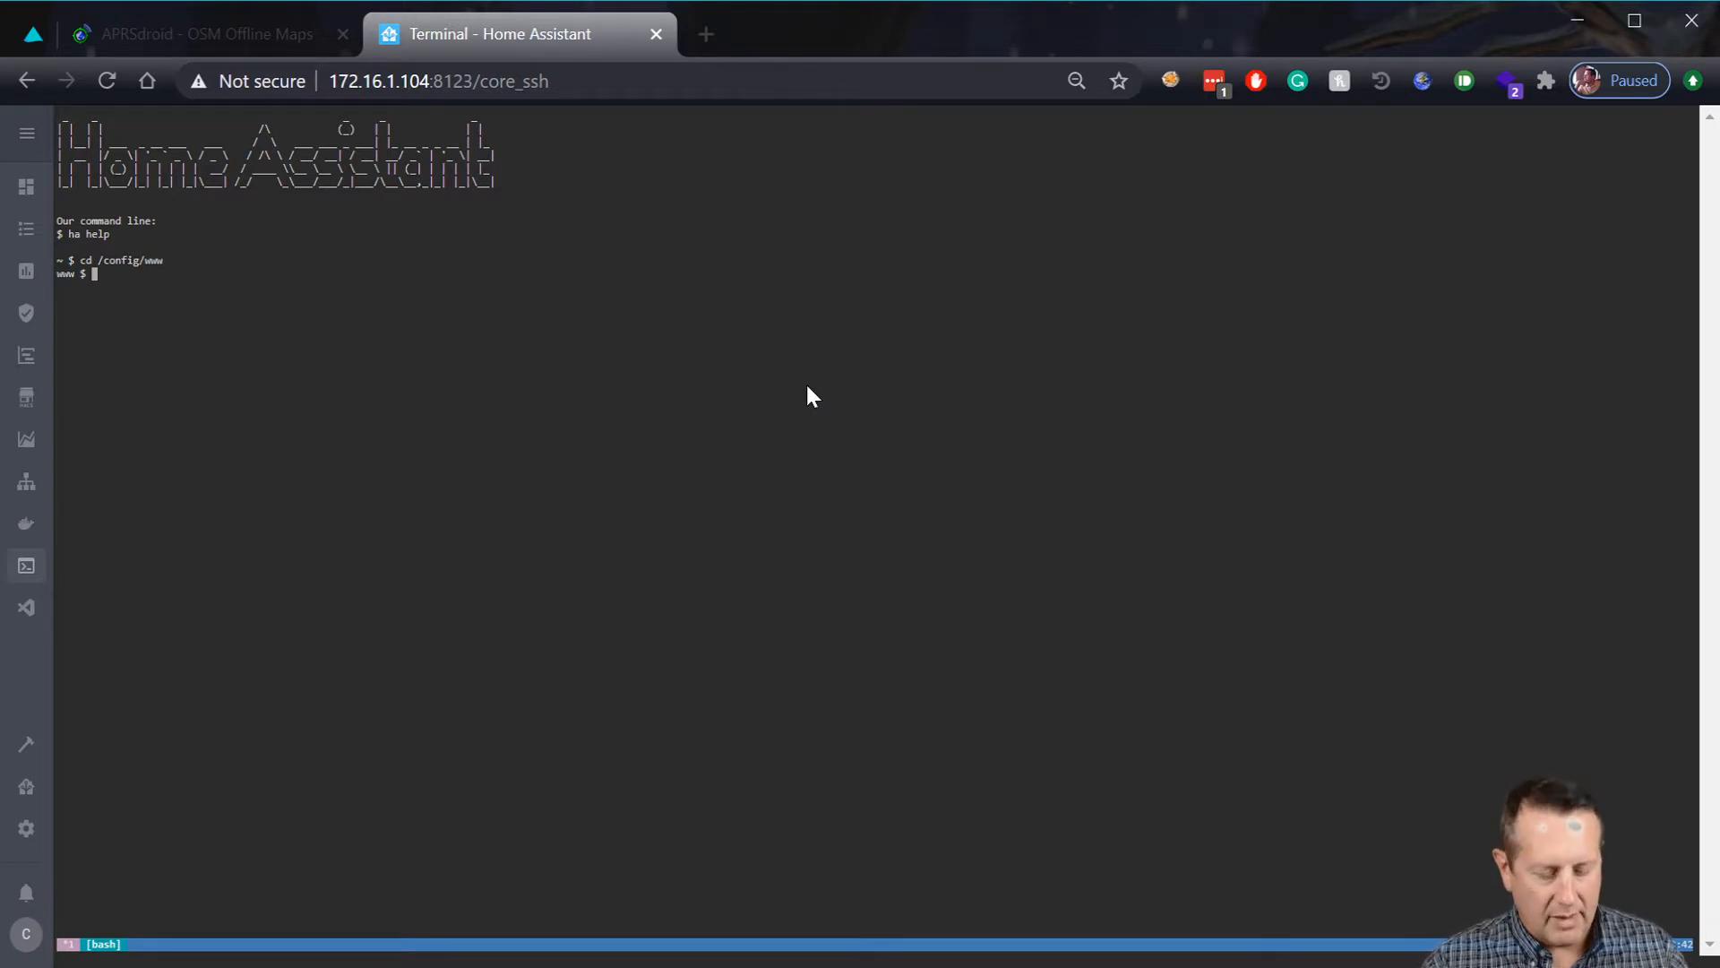
text(nano fil)
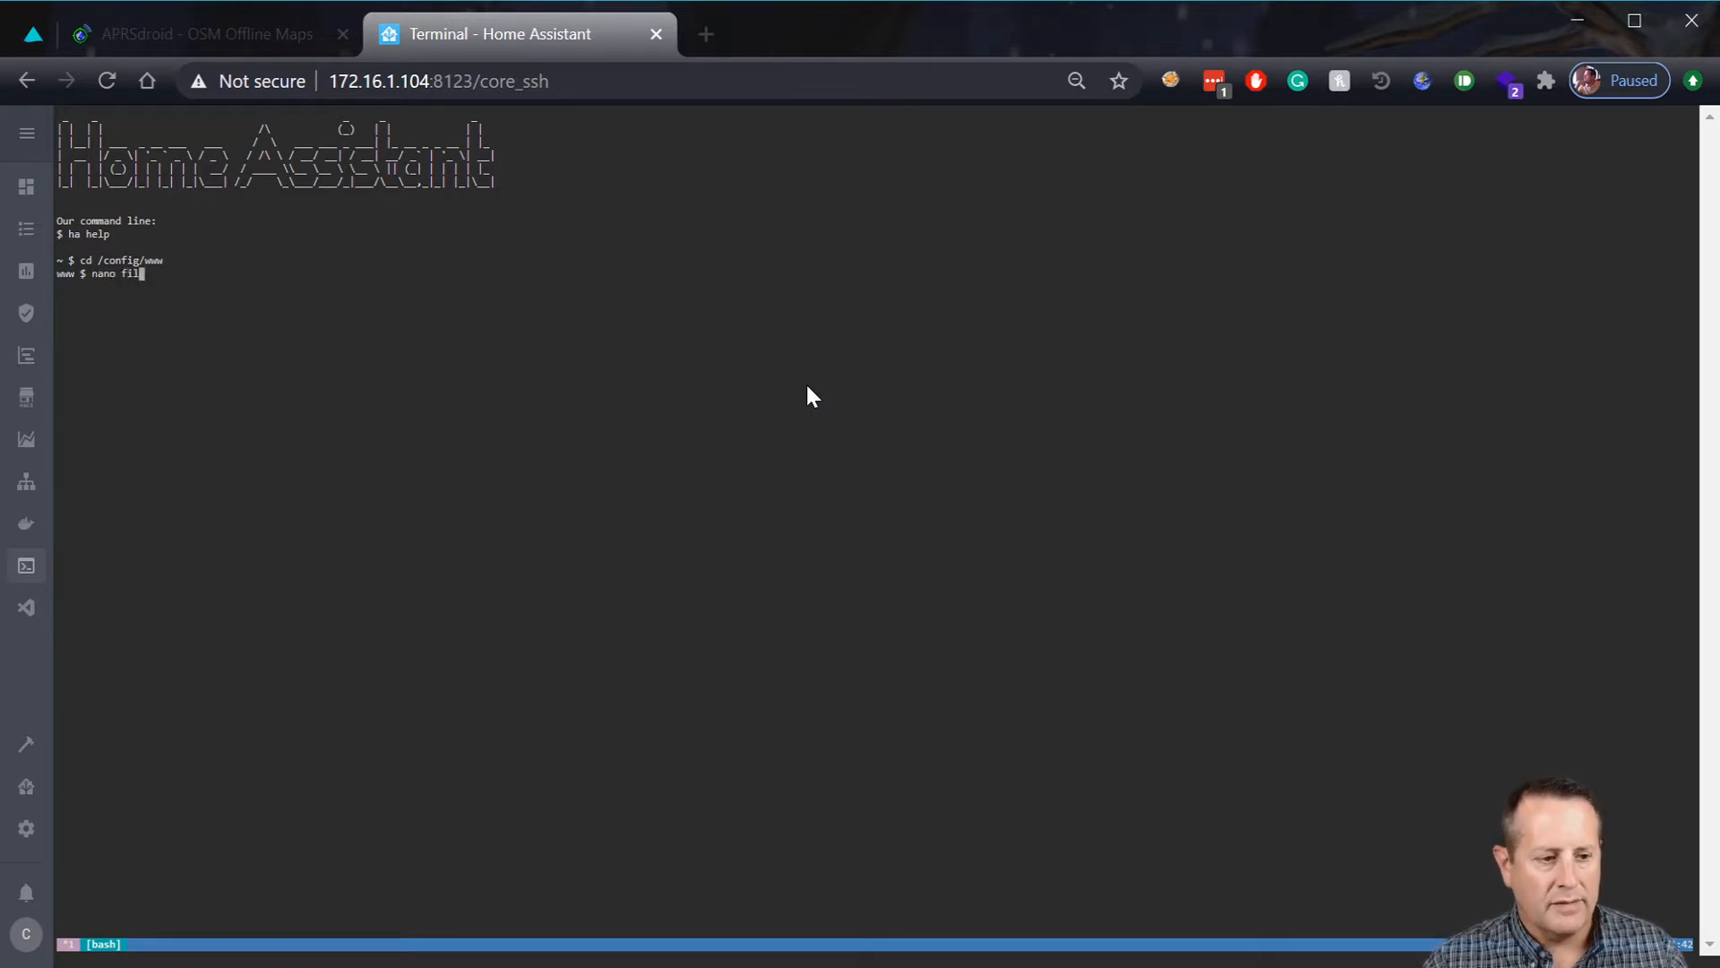
text(ter.txt)
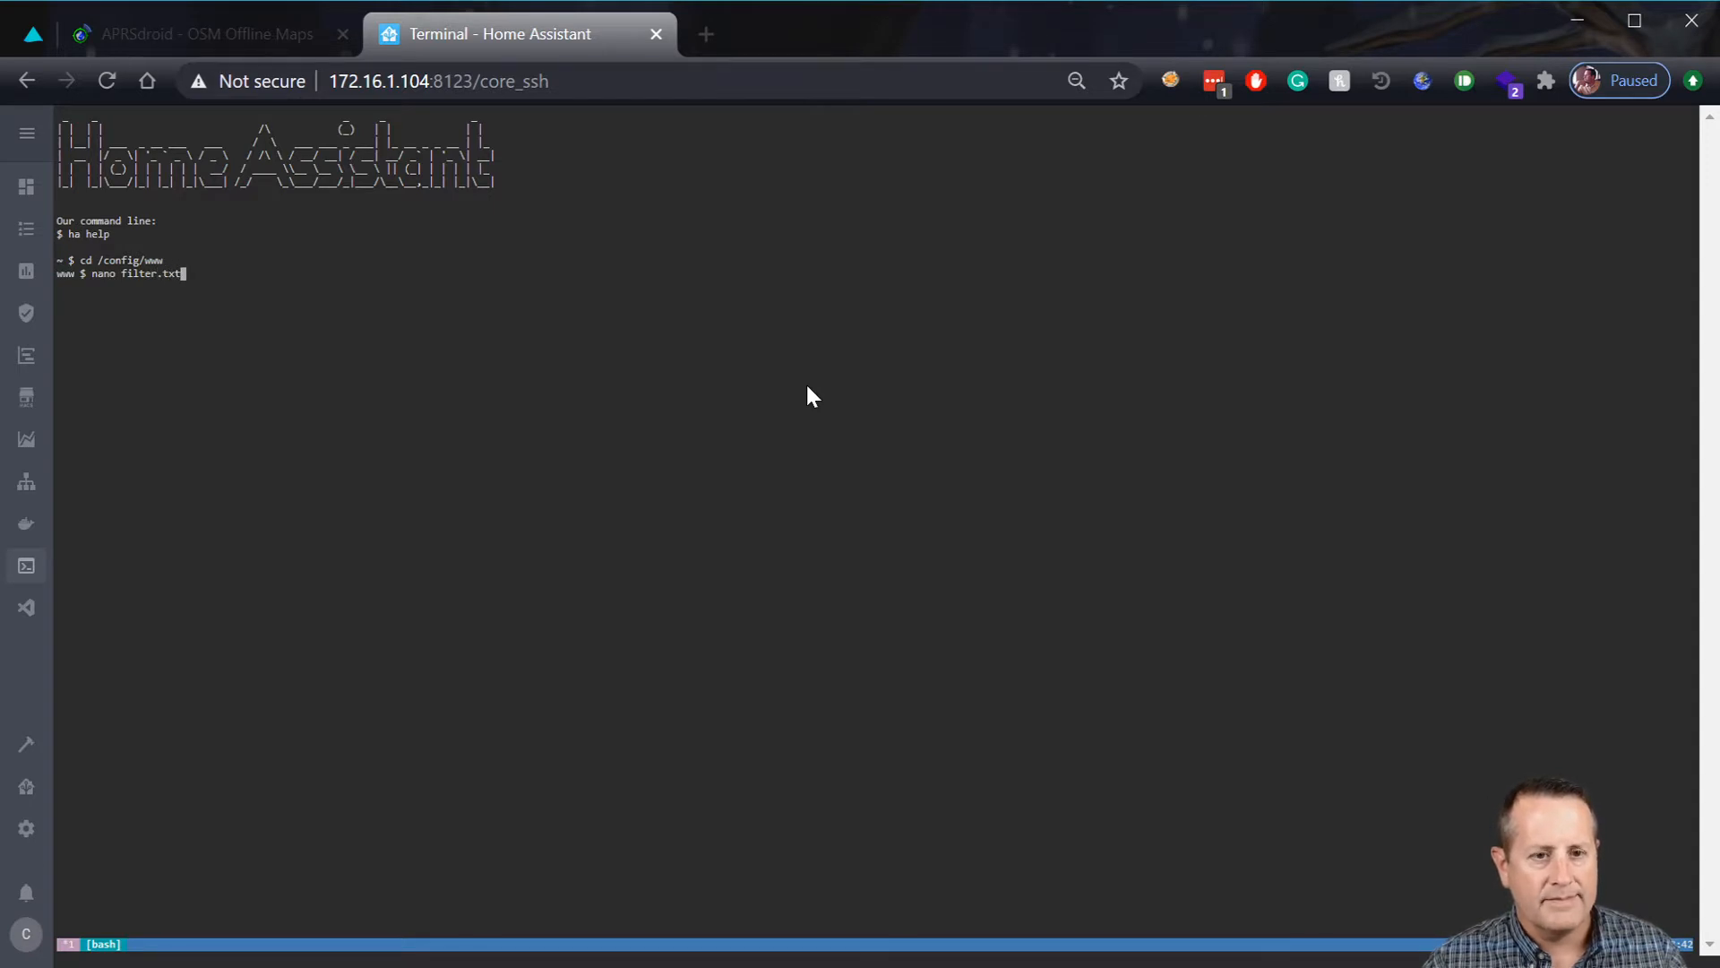
key(Return)
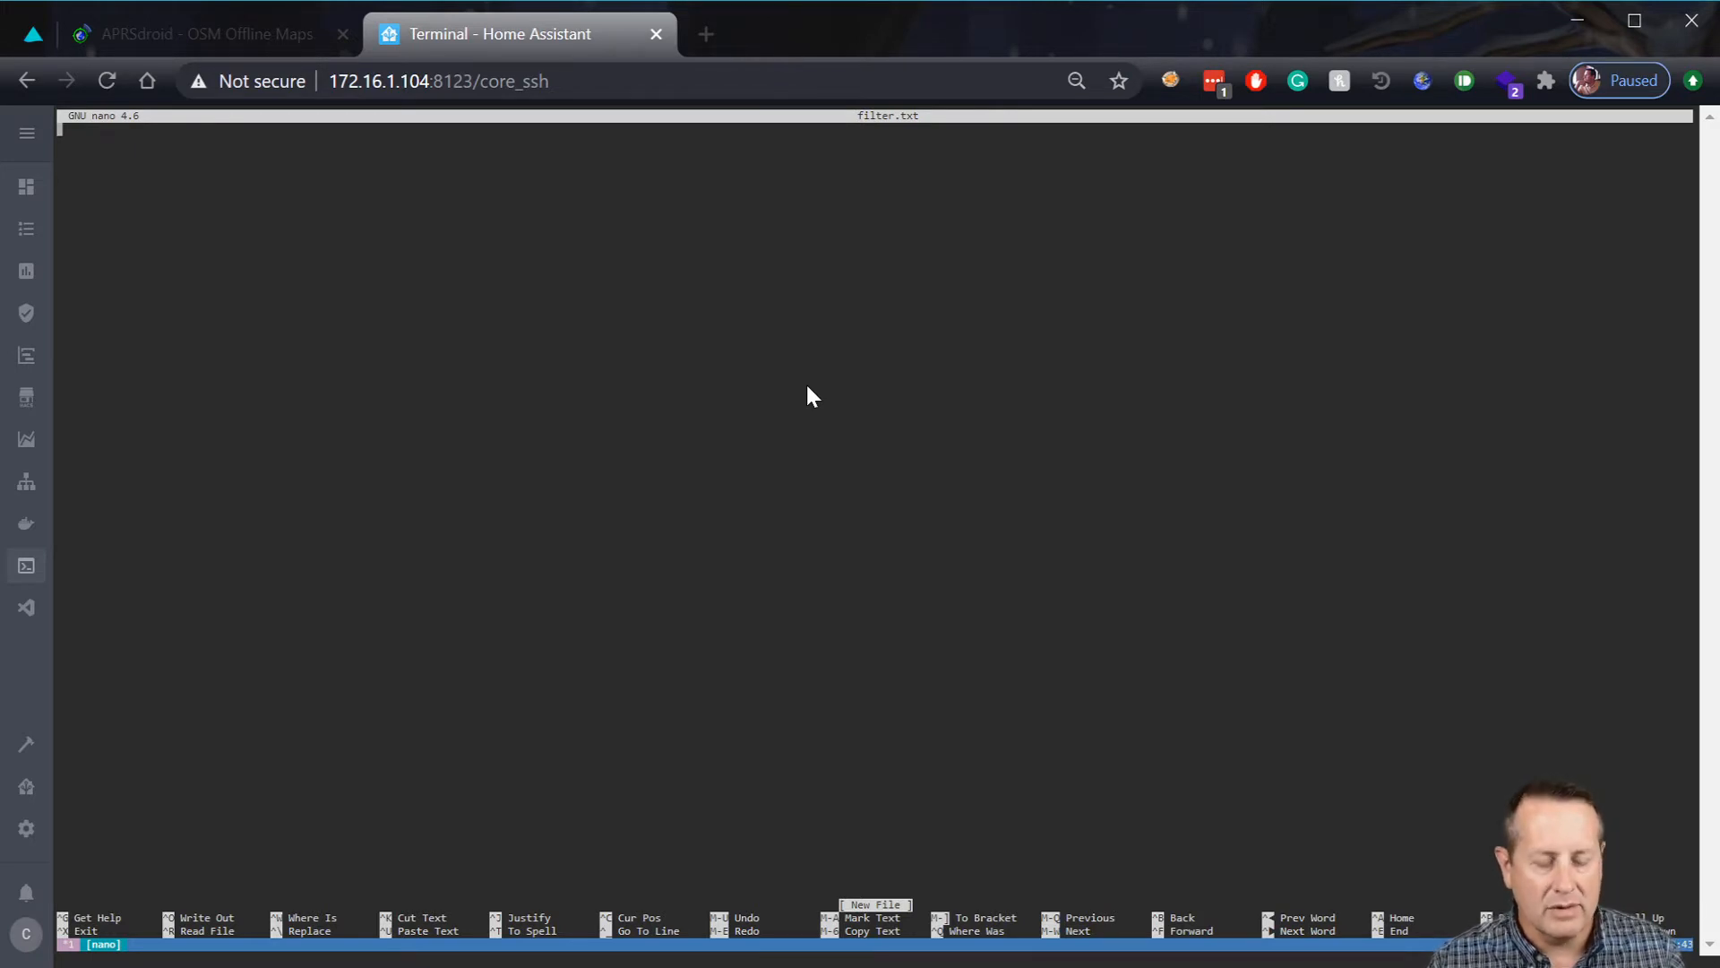
Enter the blocking rule ||yahoo.com^ as the first line of filter.txt.
text(||)
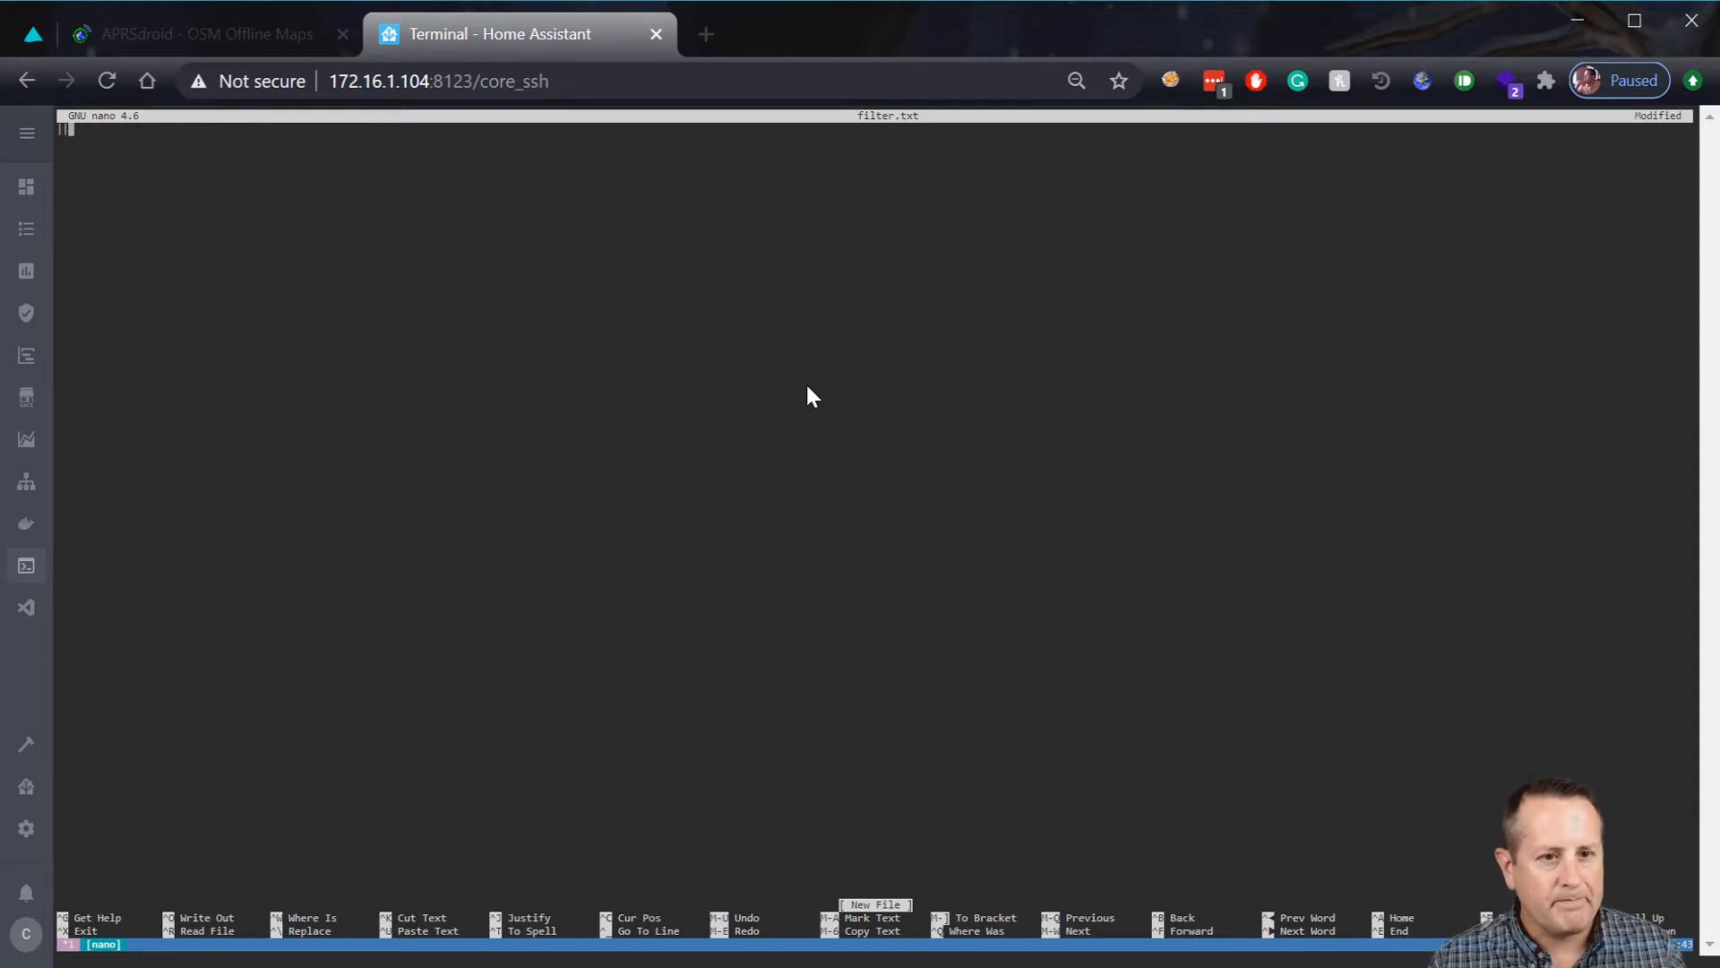
text(yahoo.)
text(com)
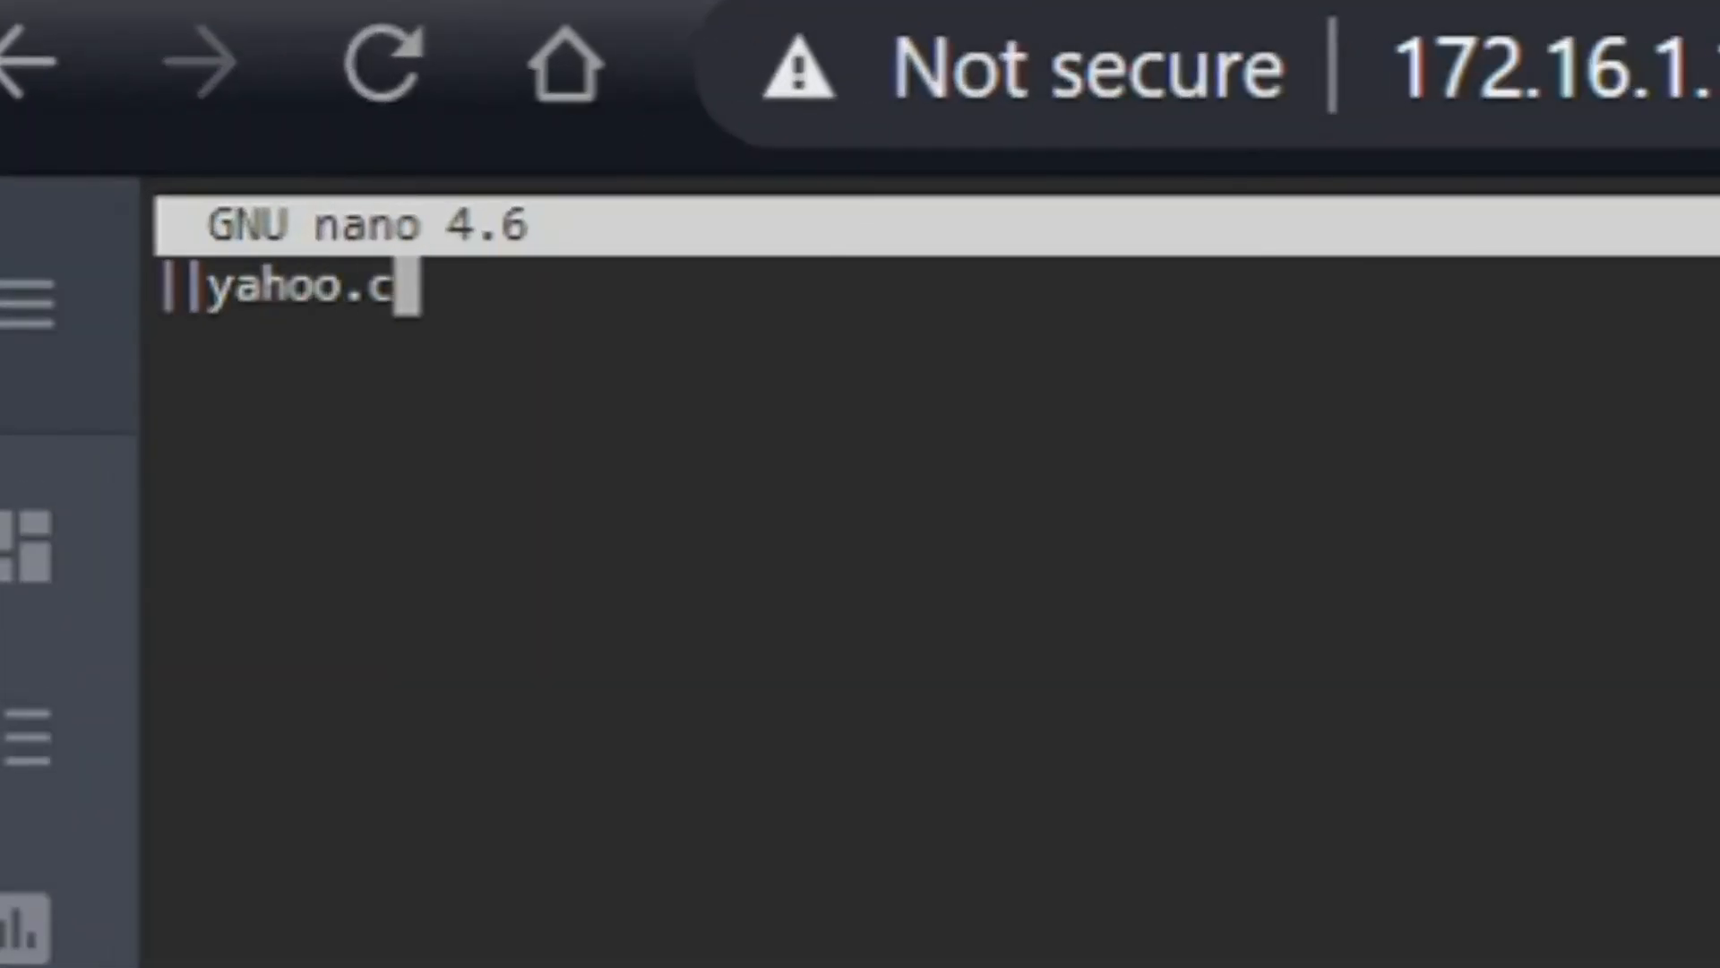
key(Return)
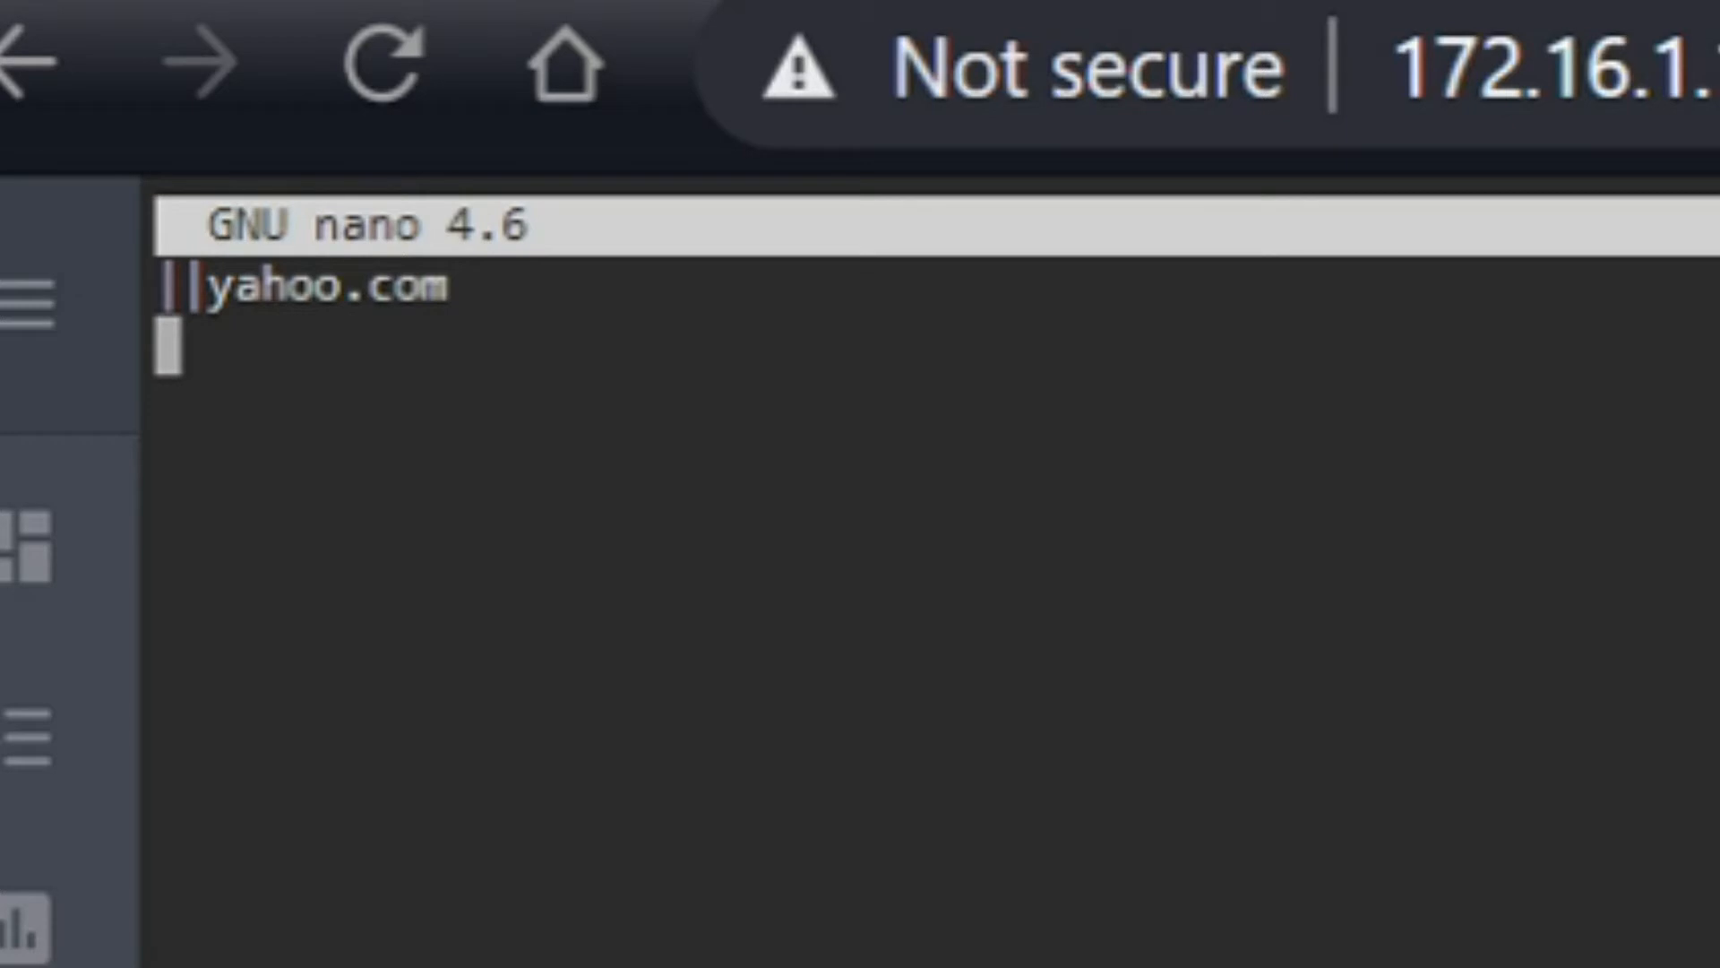
key(Up)
key(Right)
key(Right)
key(Right)
key(Right)
key(Right)
key(Right)
key(Right)
key(Right)
key(Right)
key(Right)
key(Right)
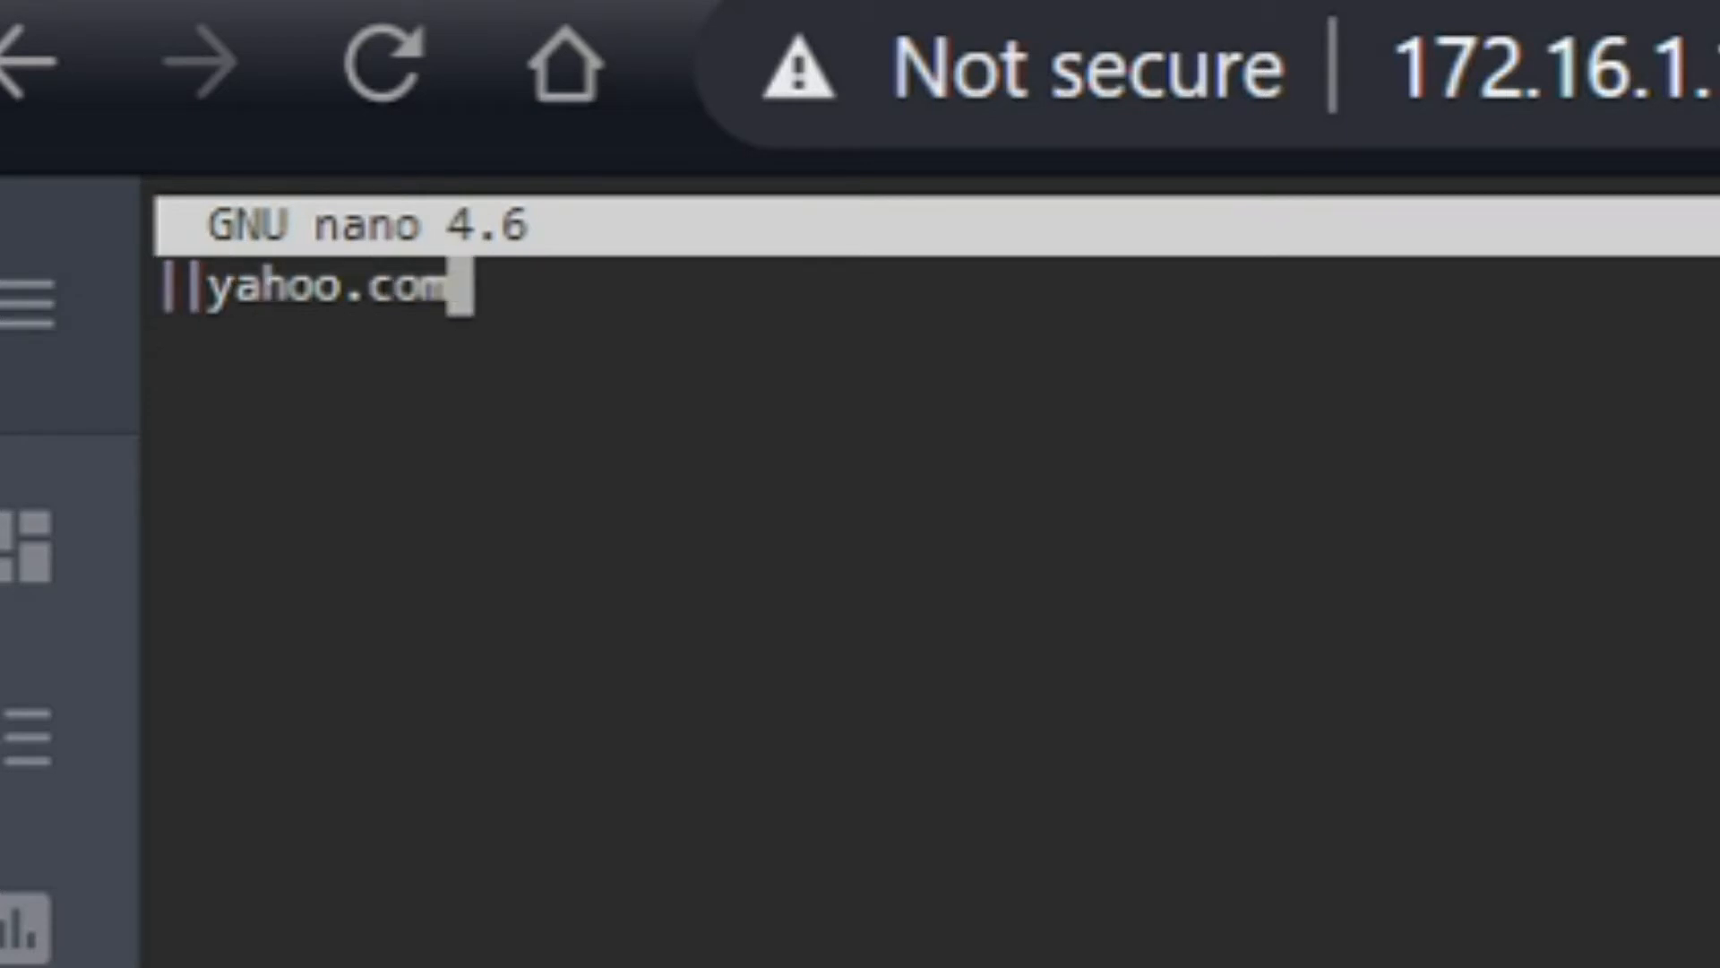
text(^)
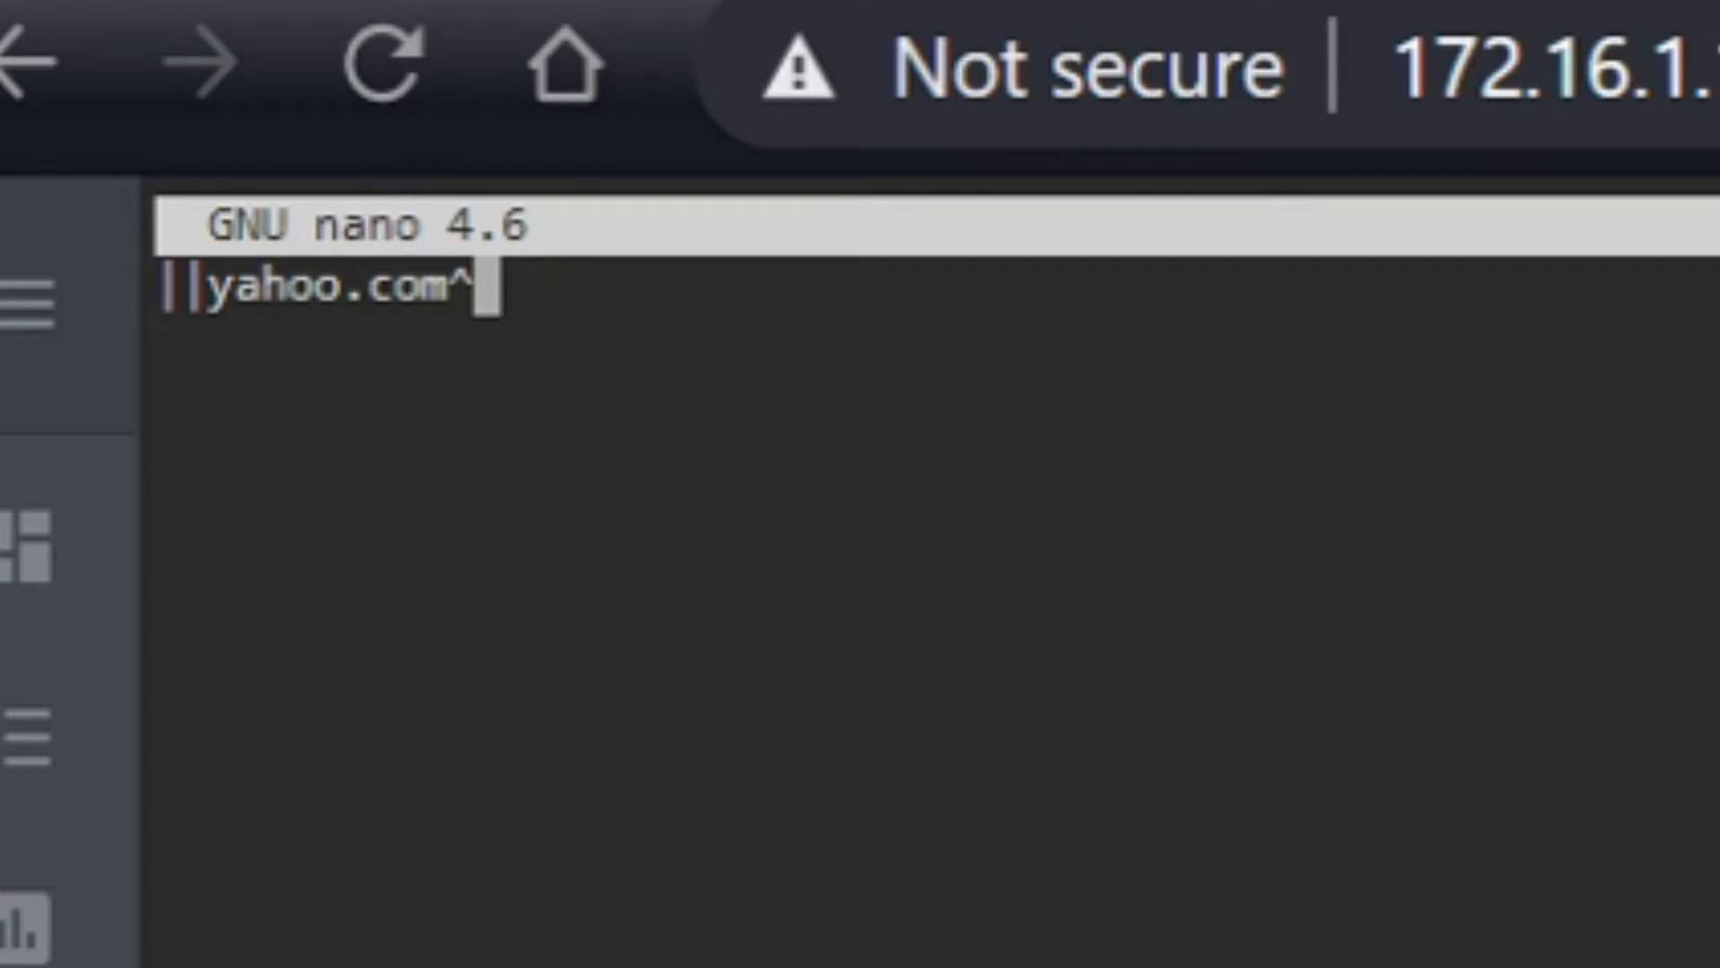
key(Return)
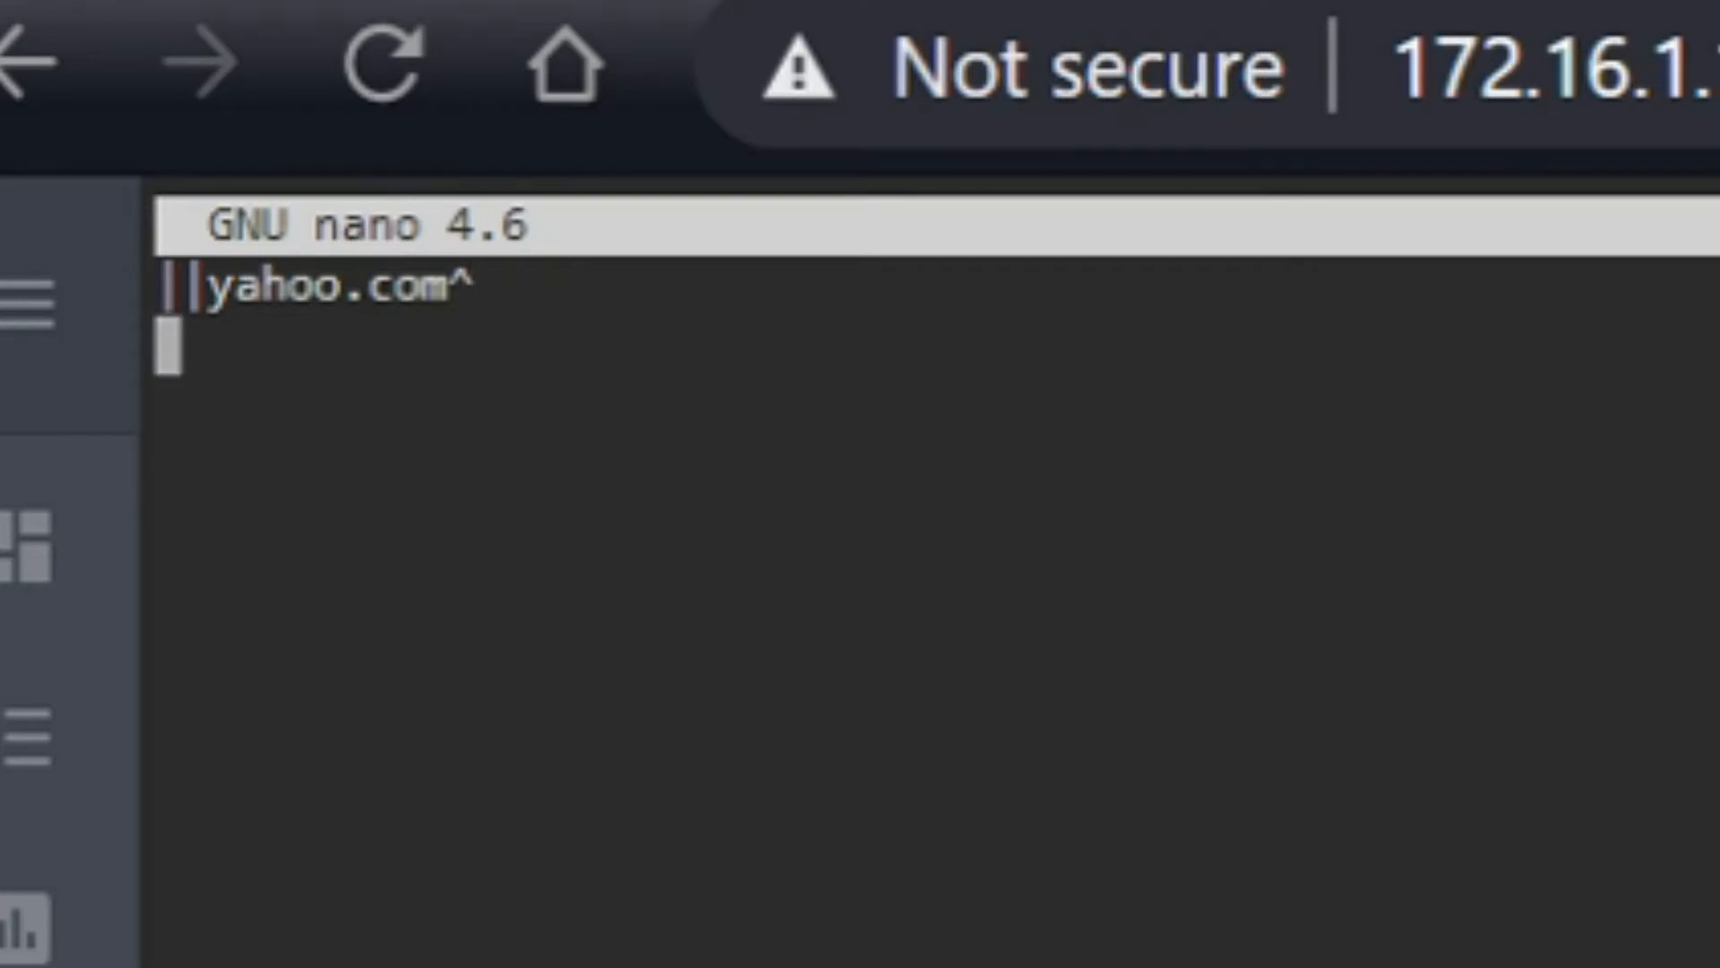
text(||www.yahoo.com)
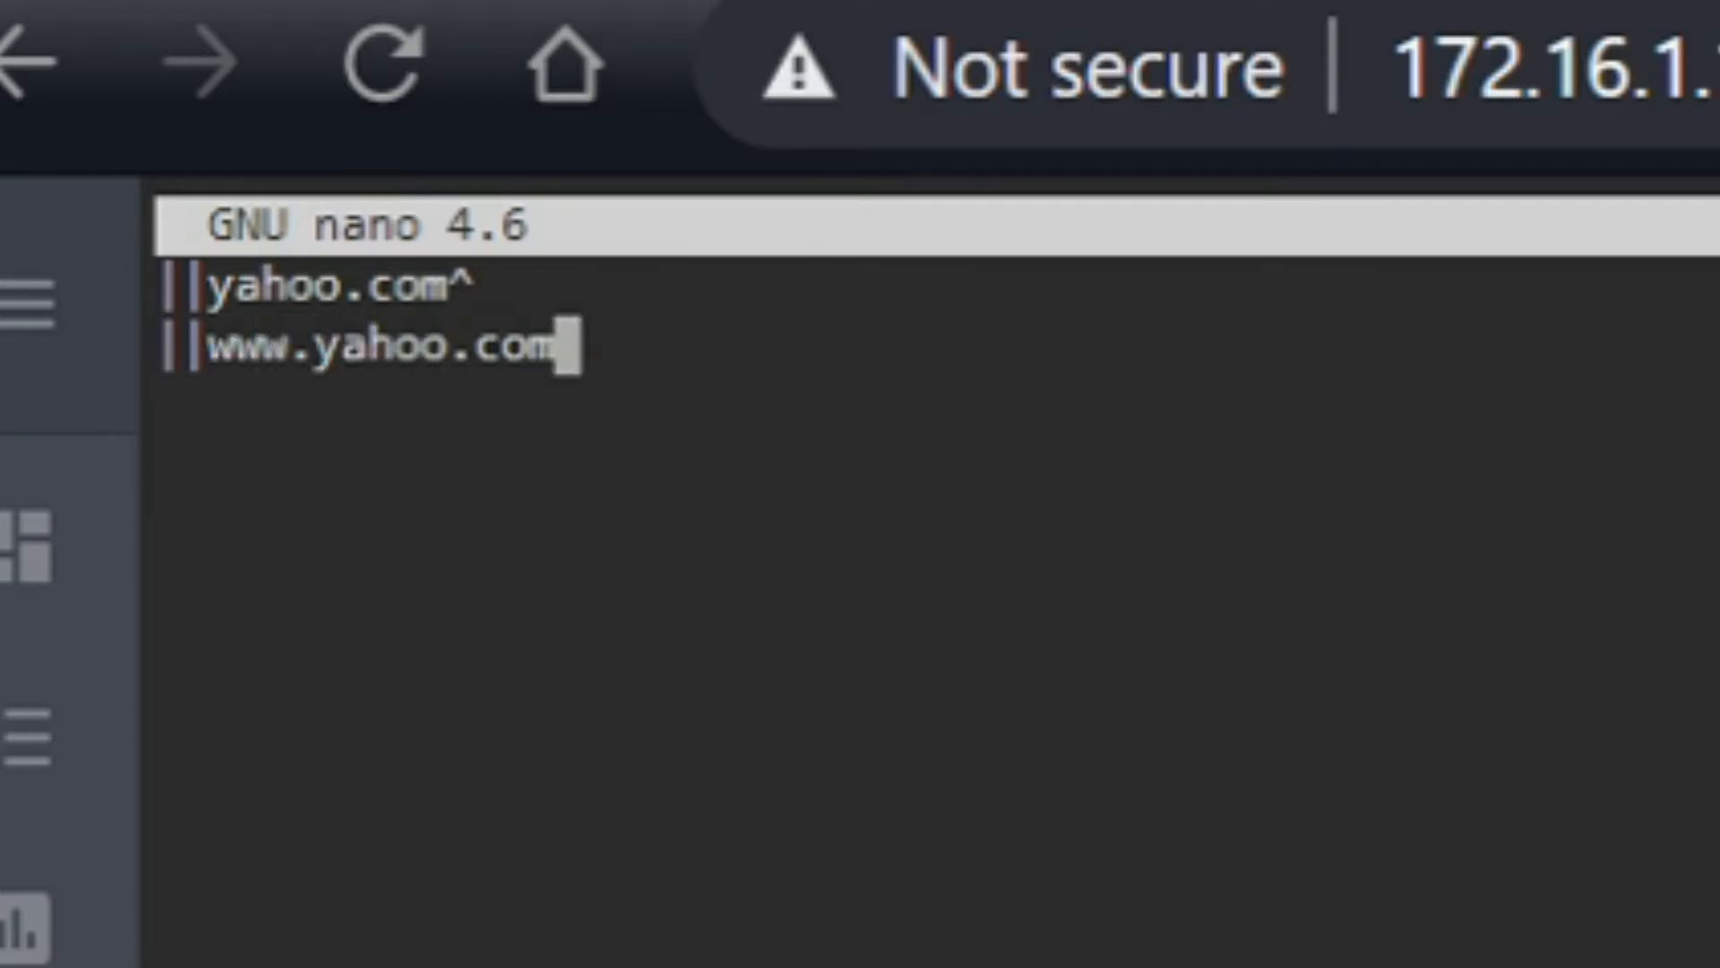
text(^)
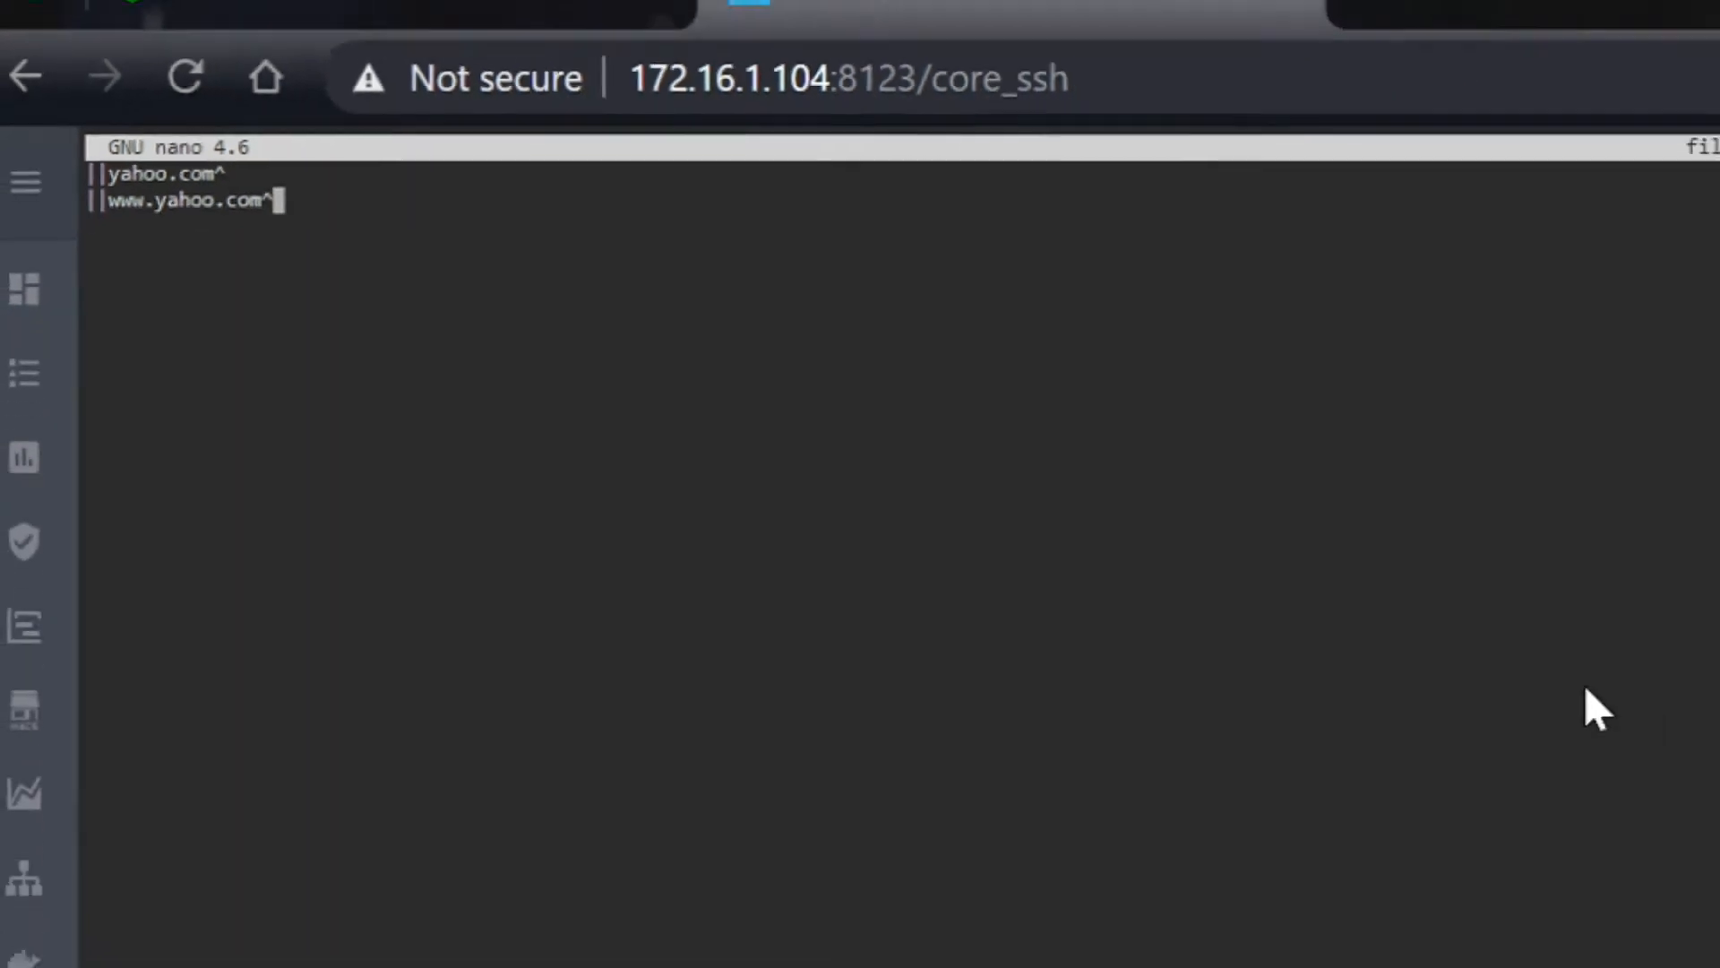
key(ctrl+x)
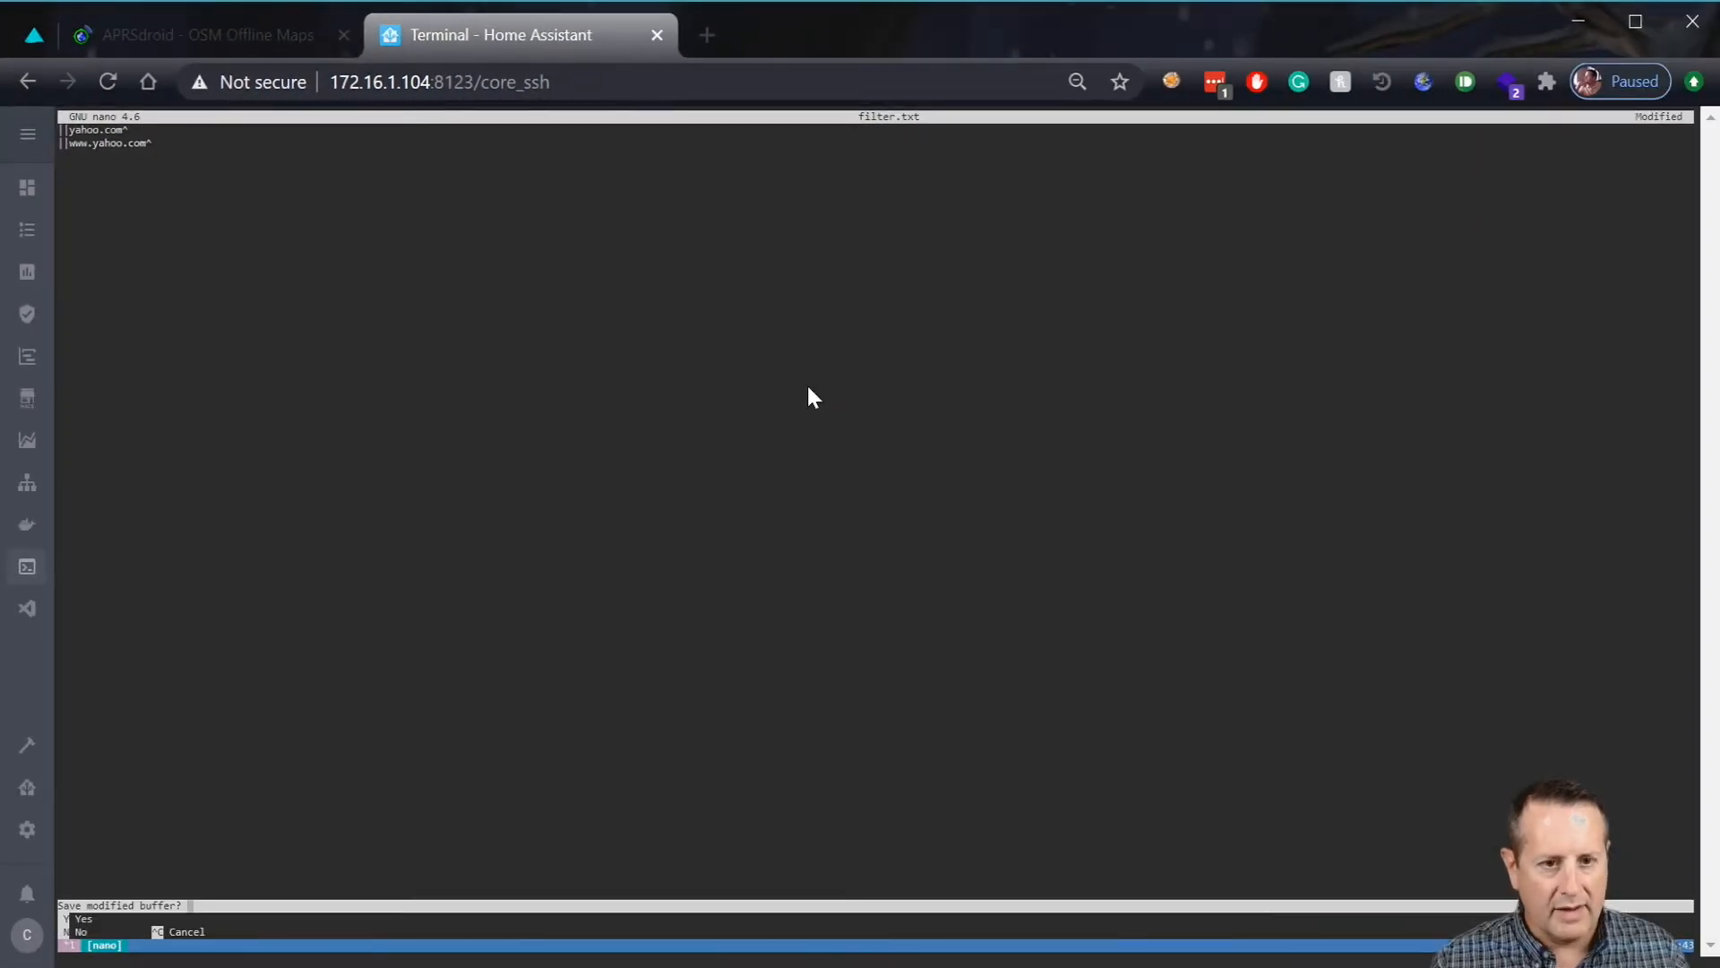
key(y)
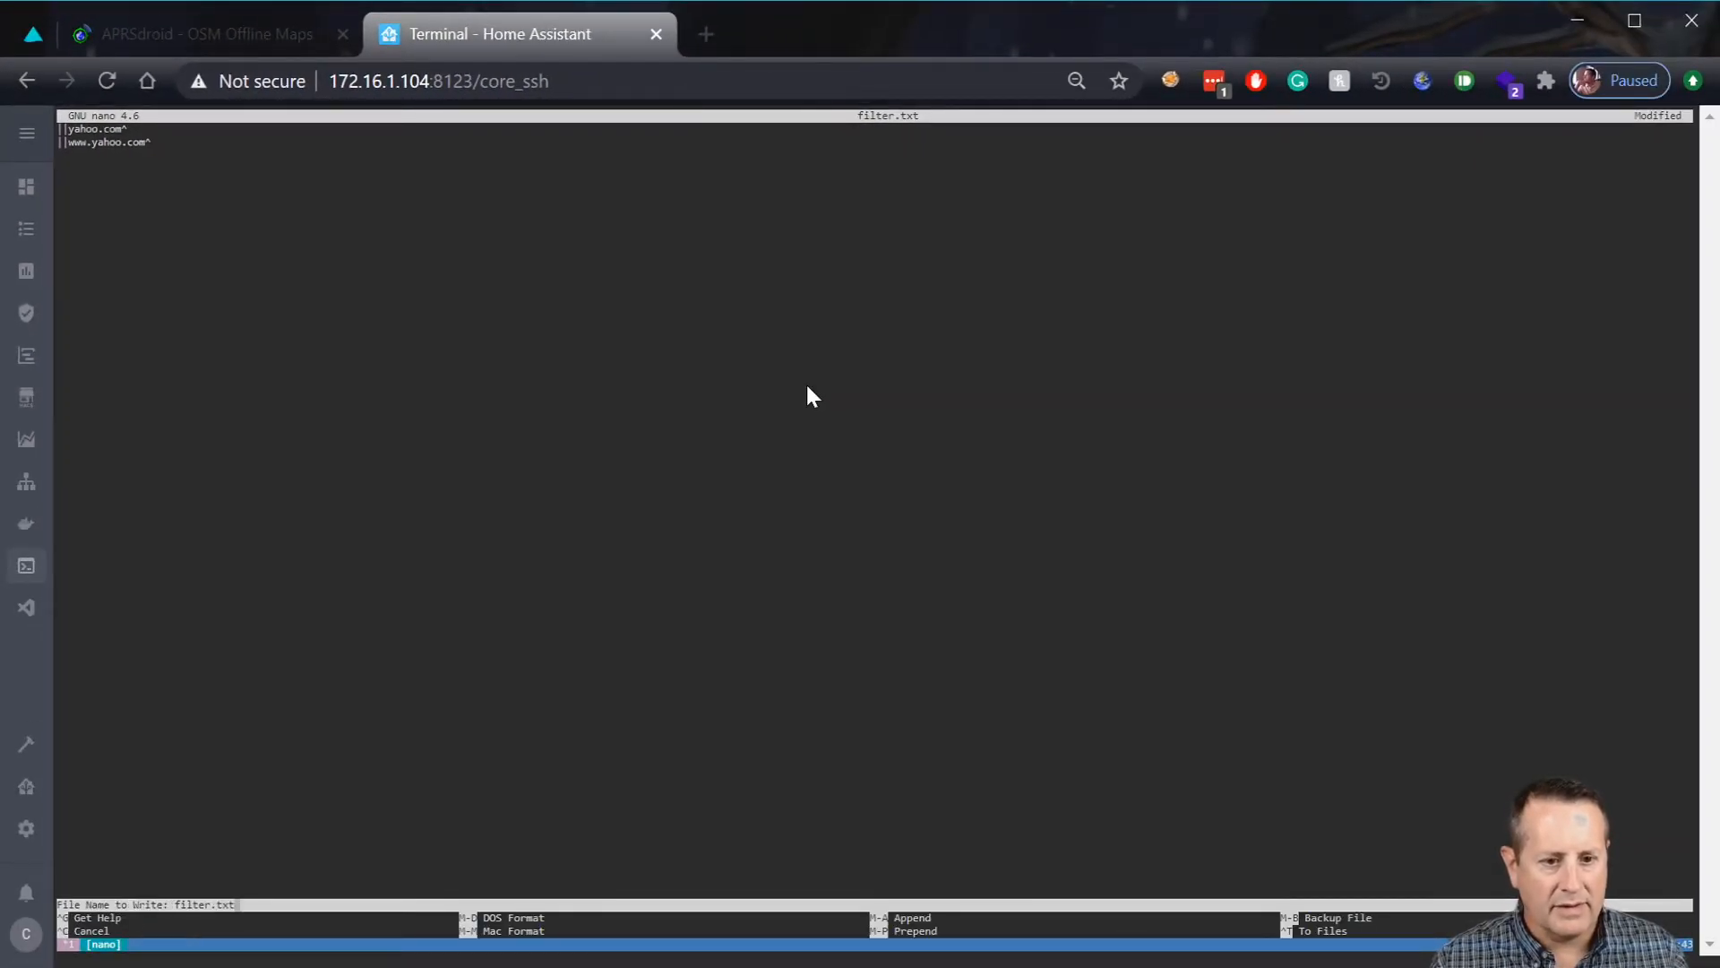
key(Return)
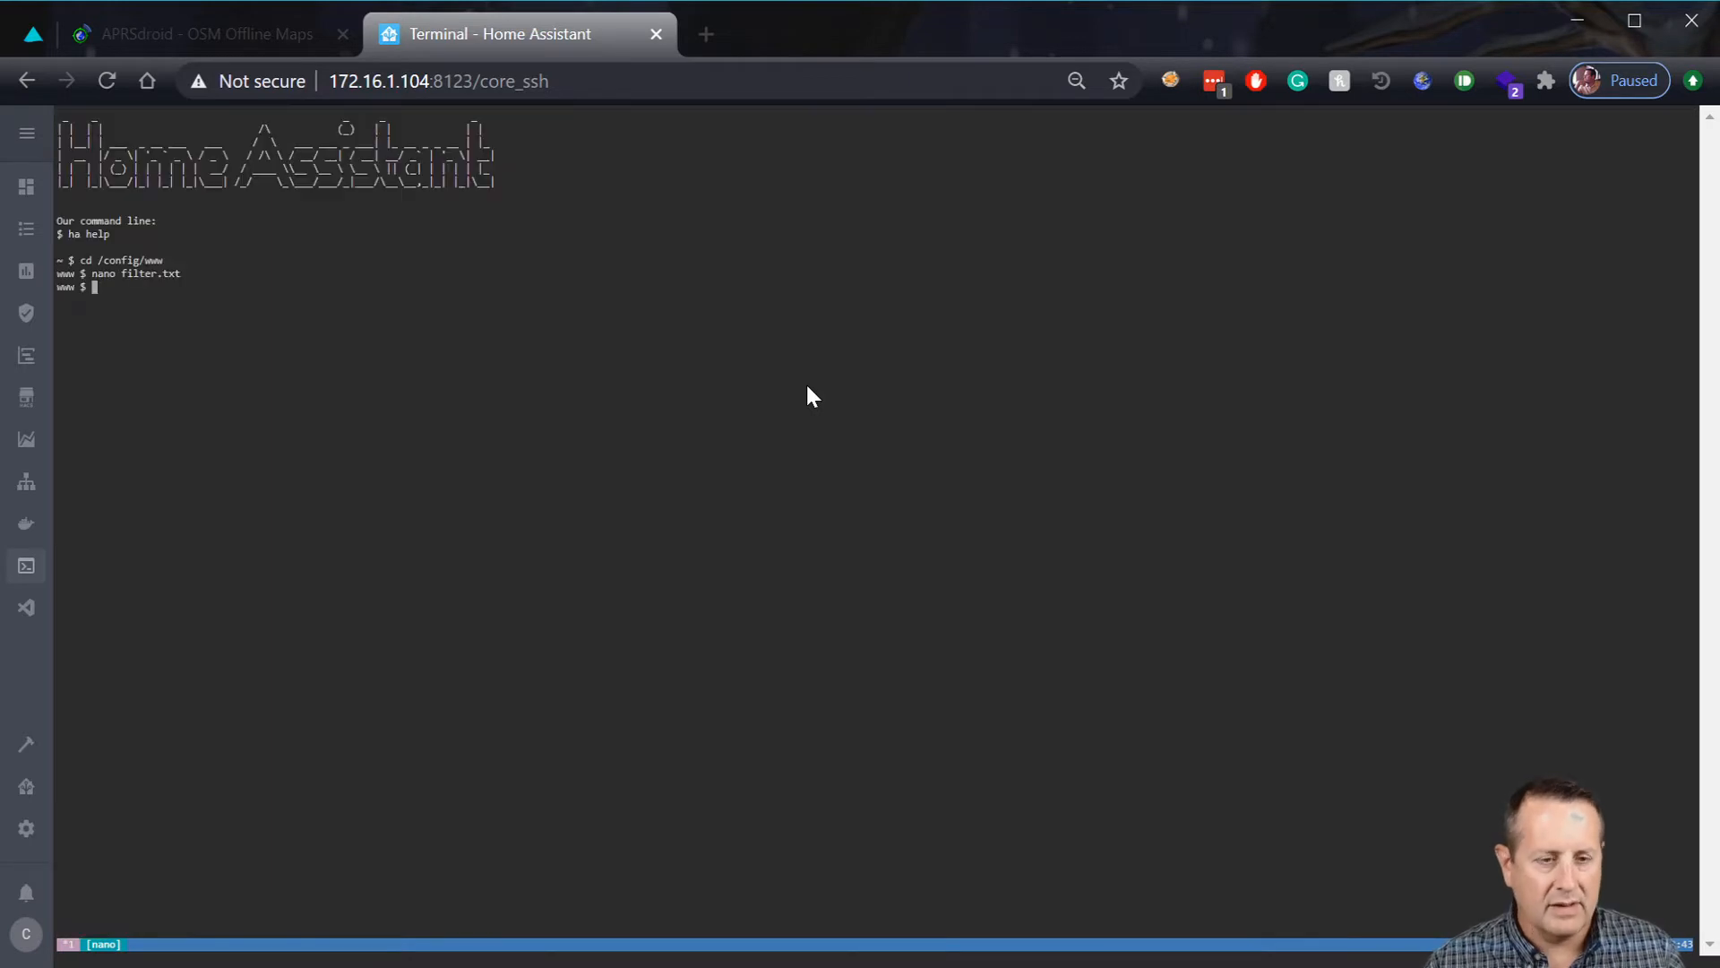
Open 172.16.1.104:8123/local/filter.txt in a new browser tab to check the served filter file.
click(704, 36)
text(172)
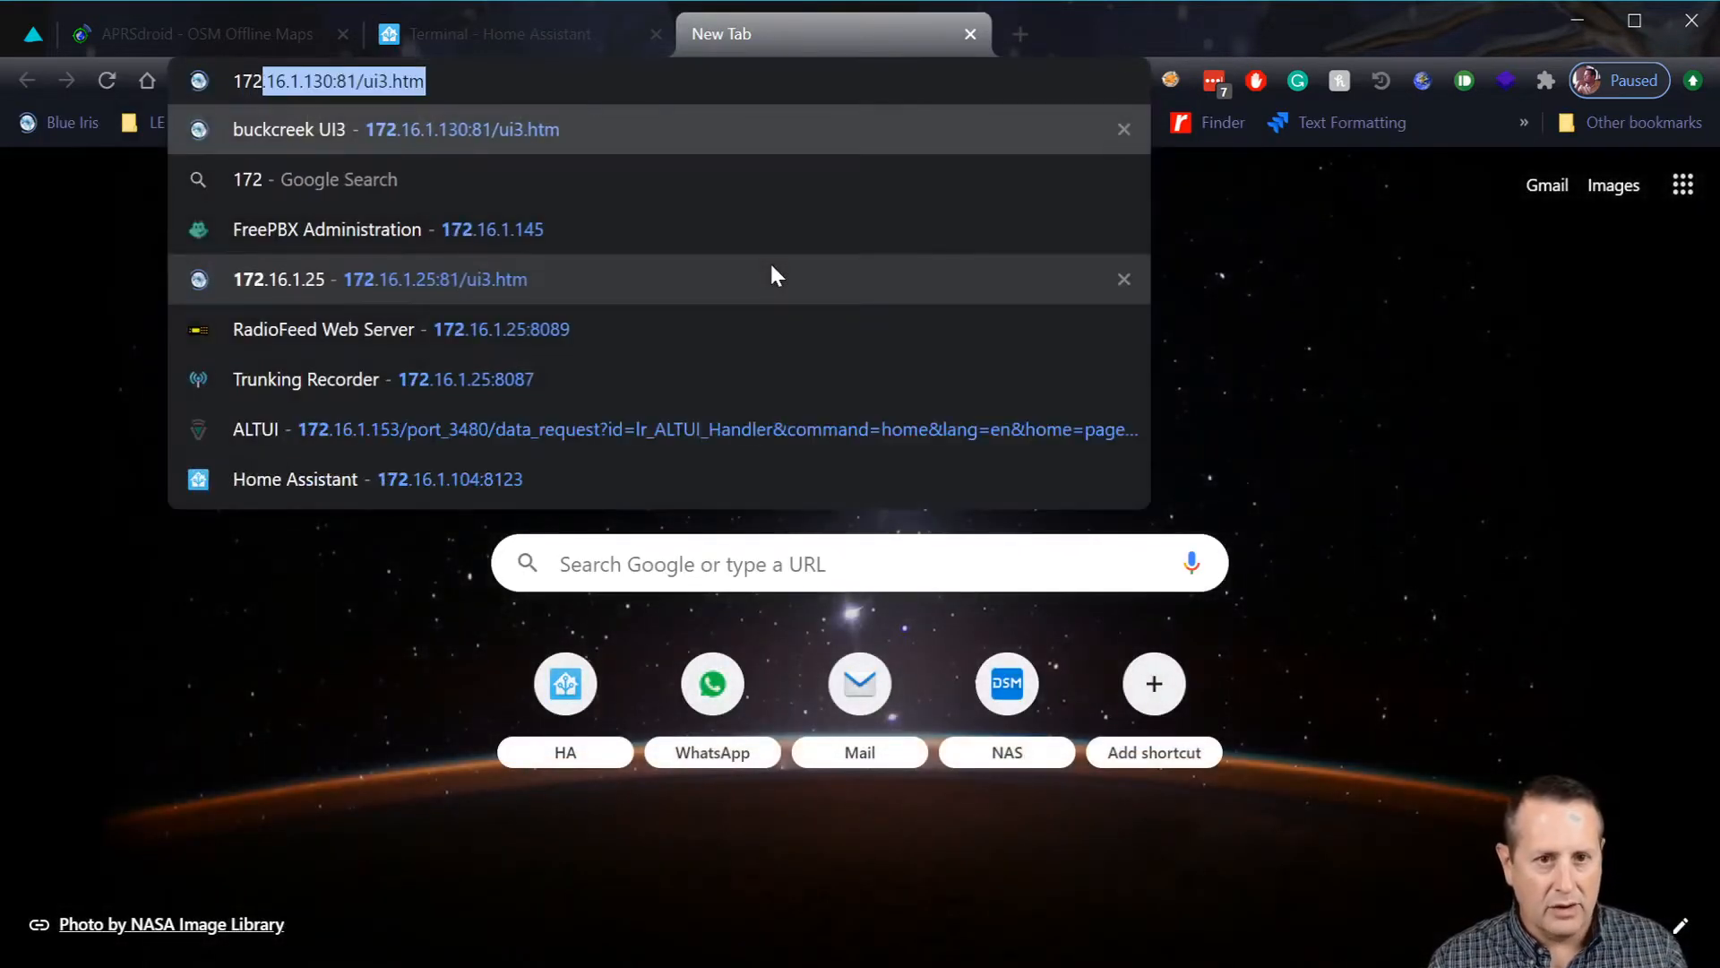
text(.16.10)
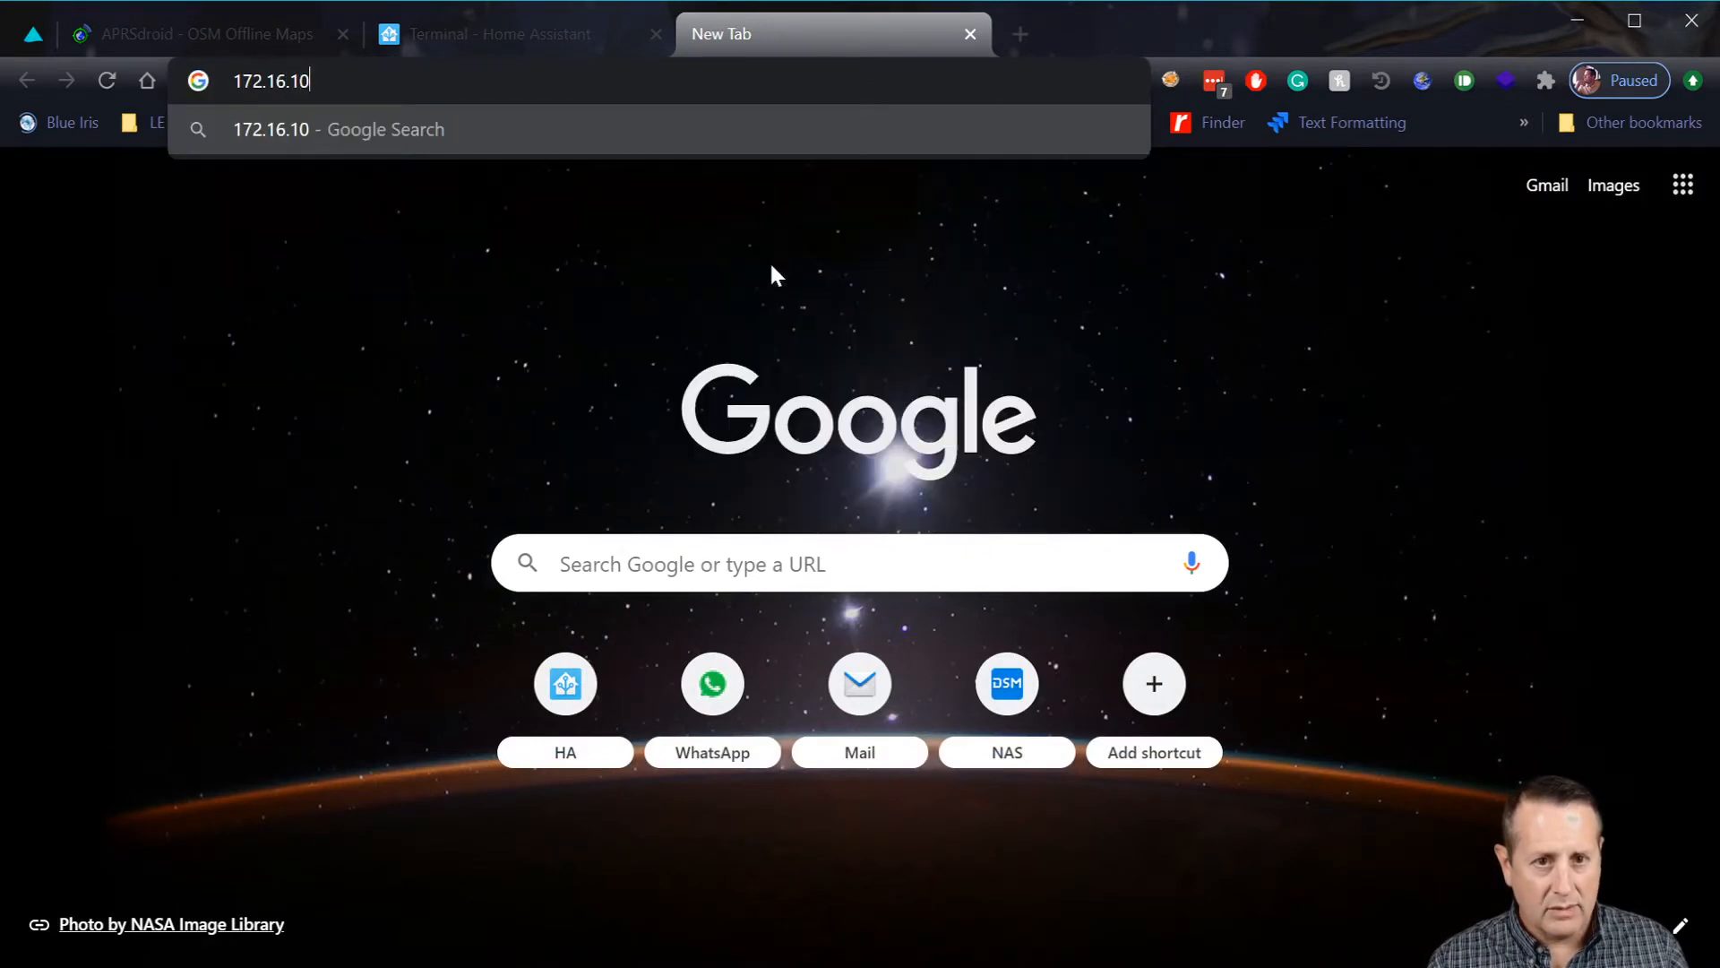
key(BackSpace)
text(.104)
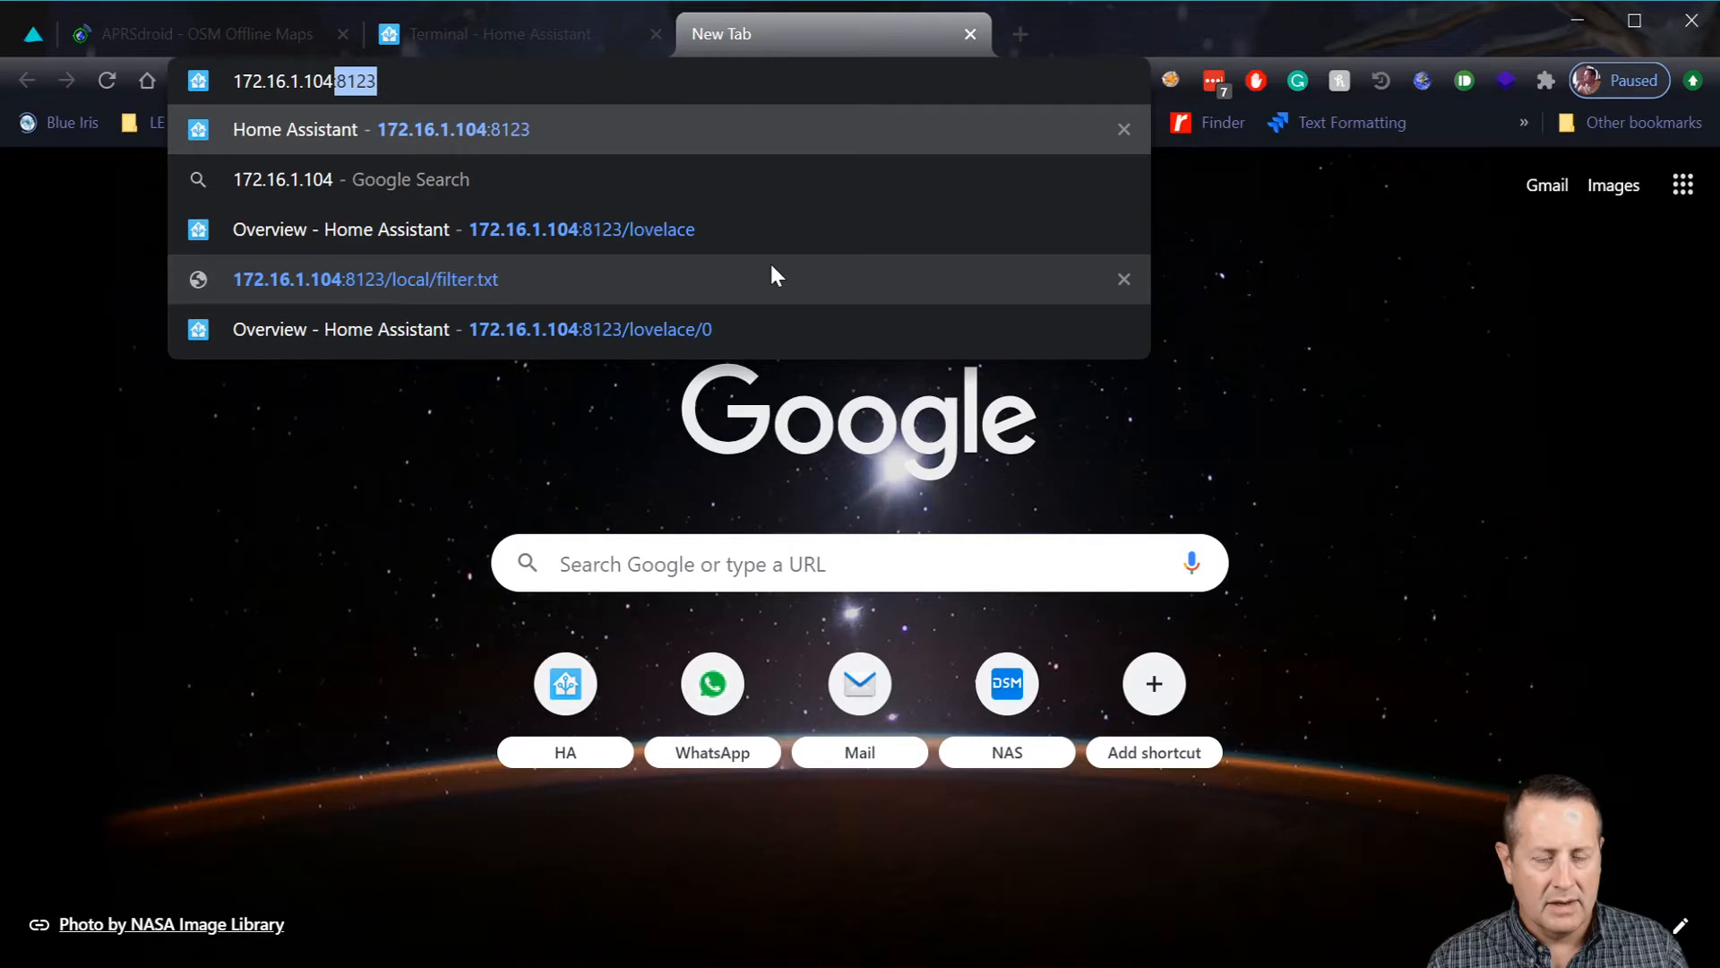
key(Right)
text(/loc)
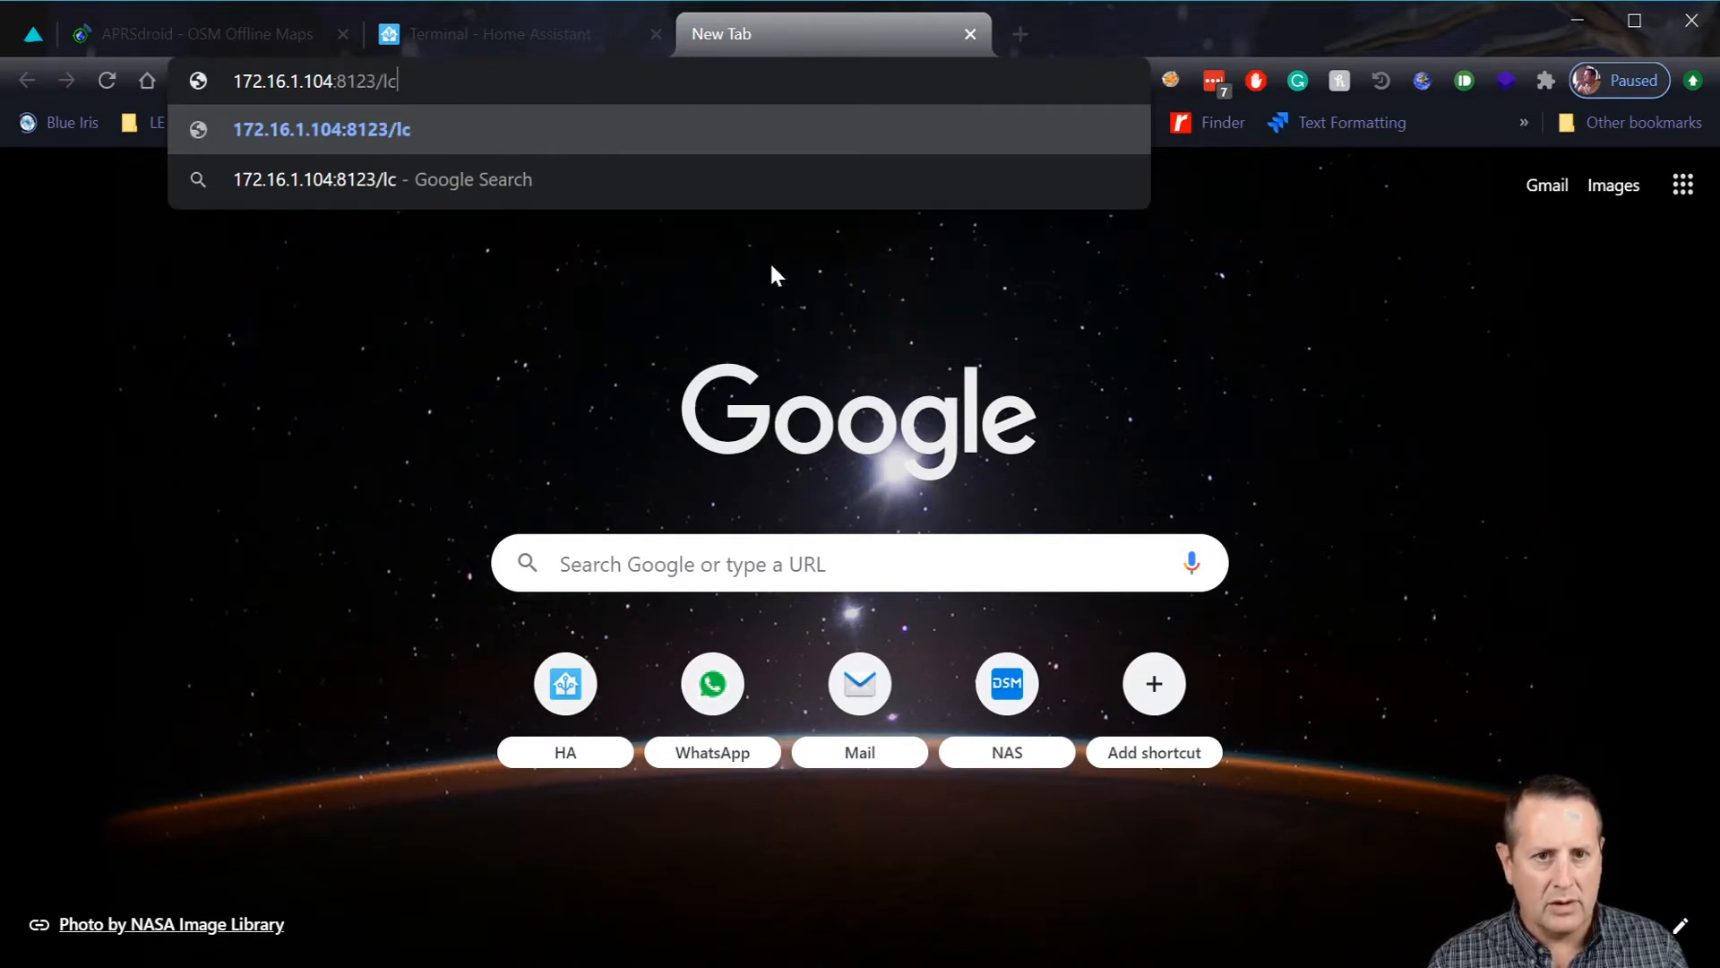
key(BackSpace)
text(ocal)
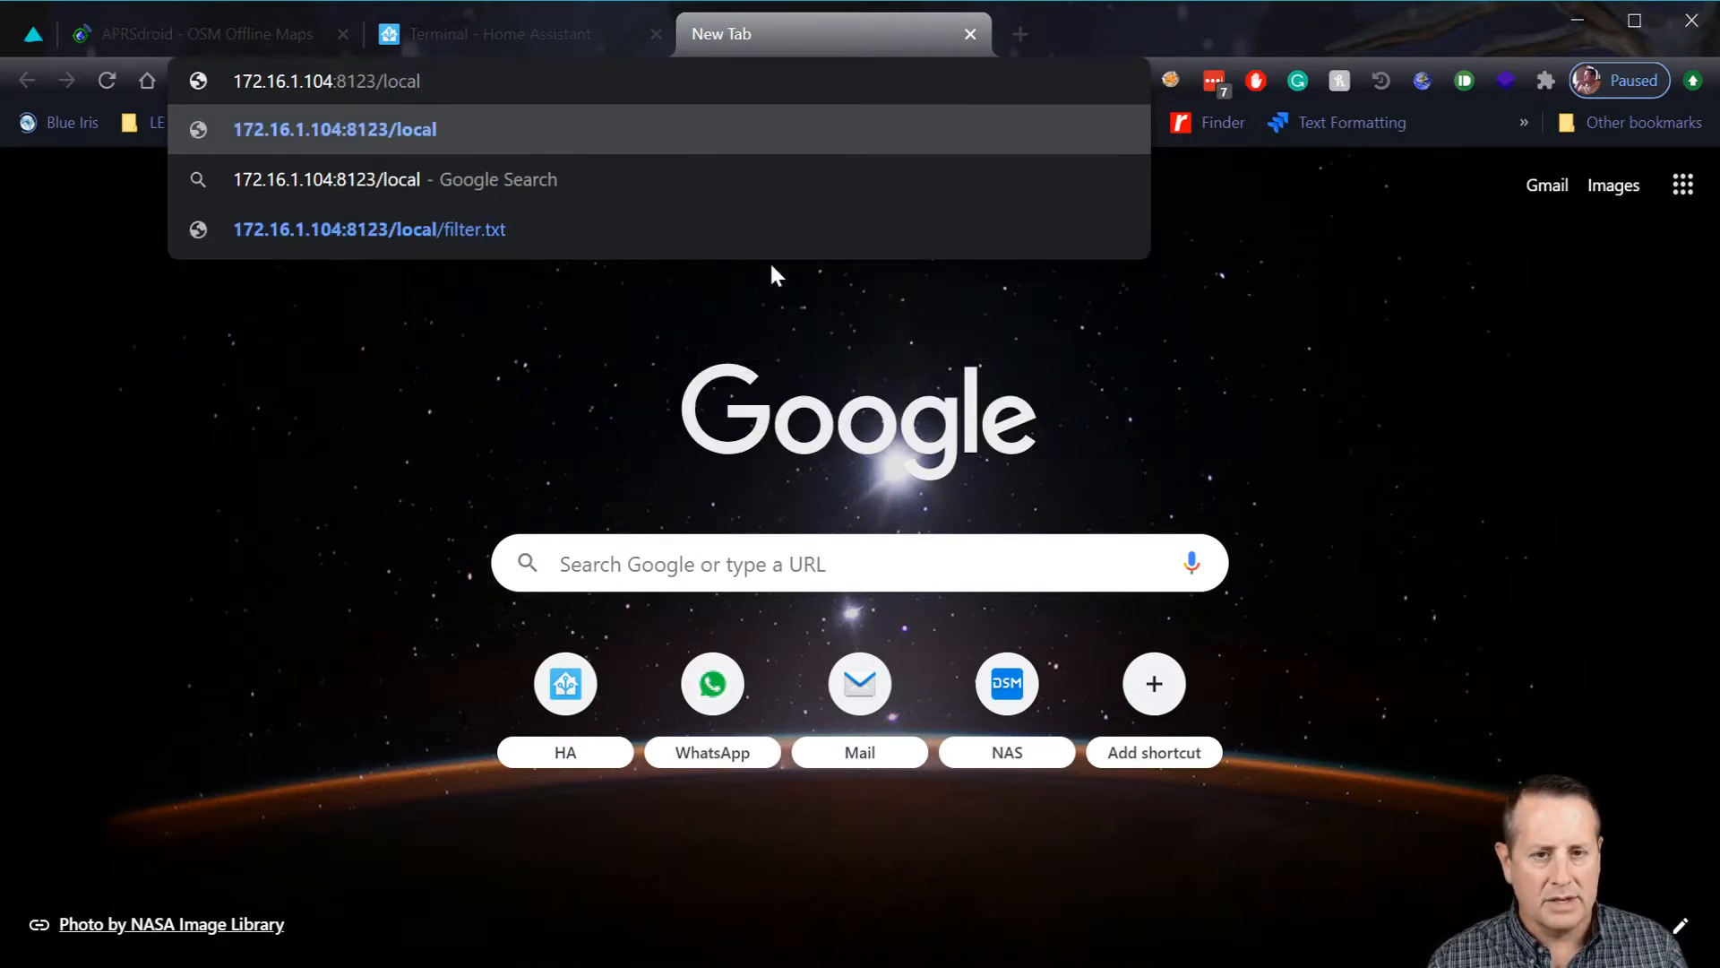
text(/)
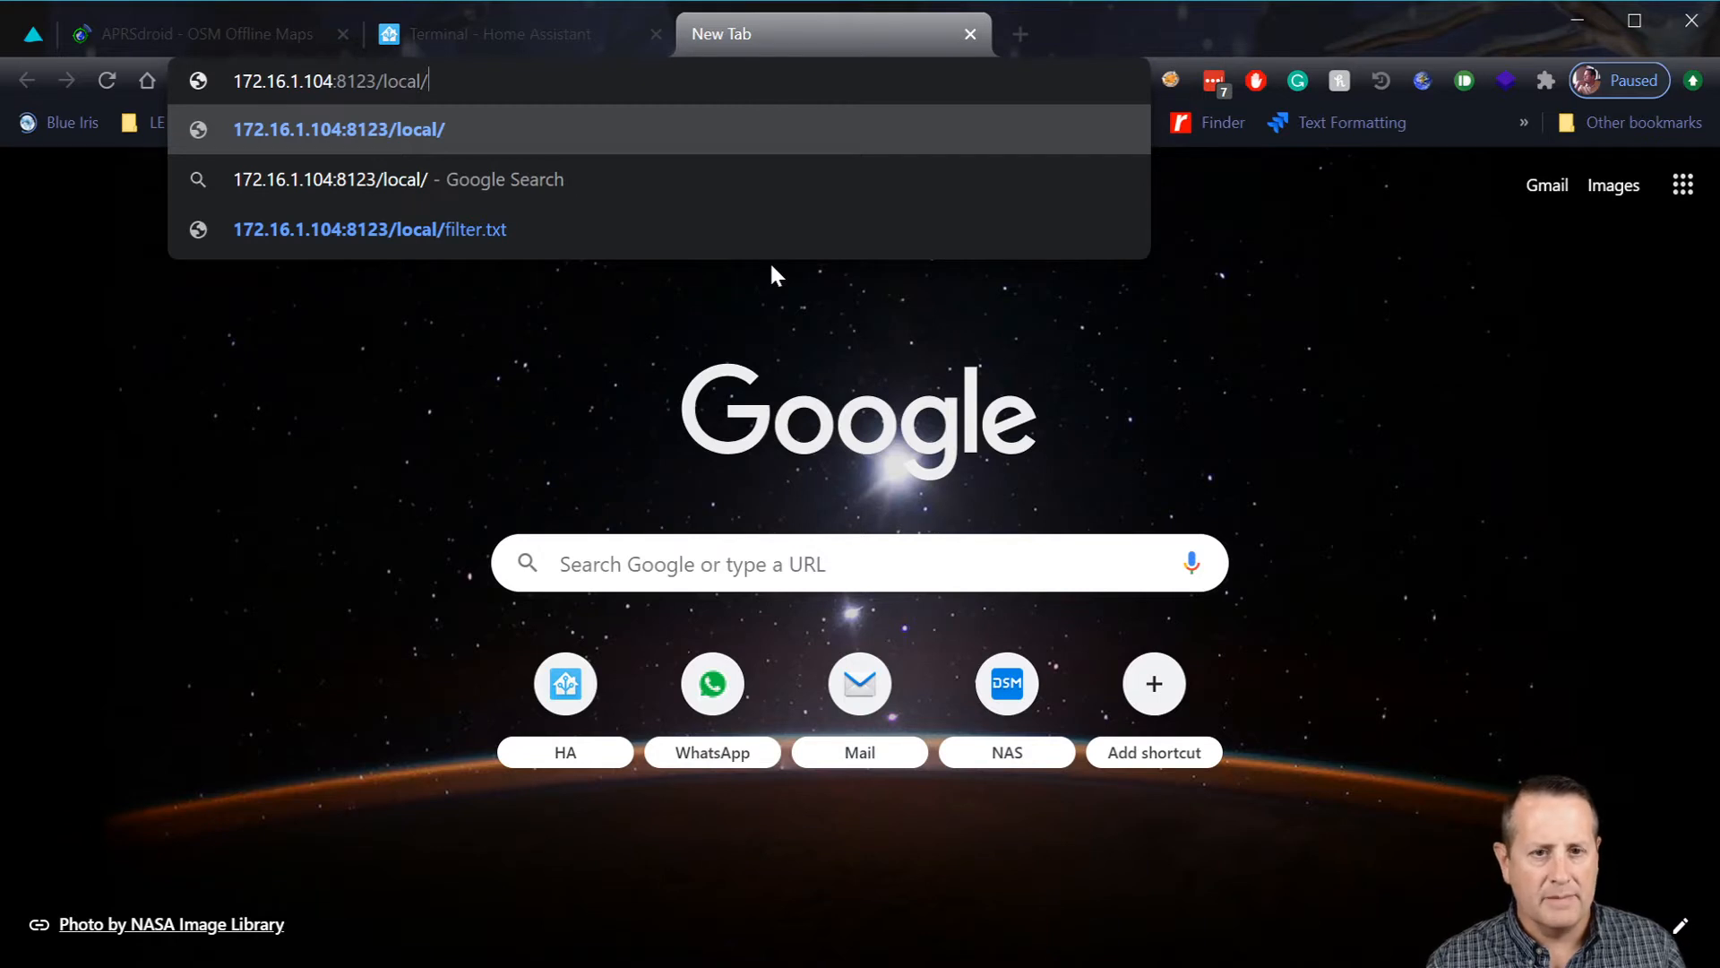
text(fi)
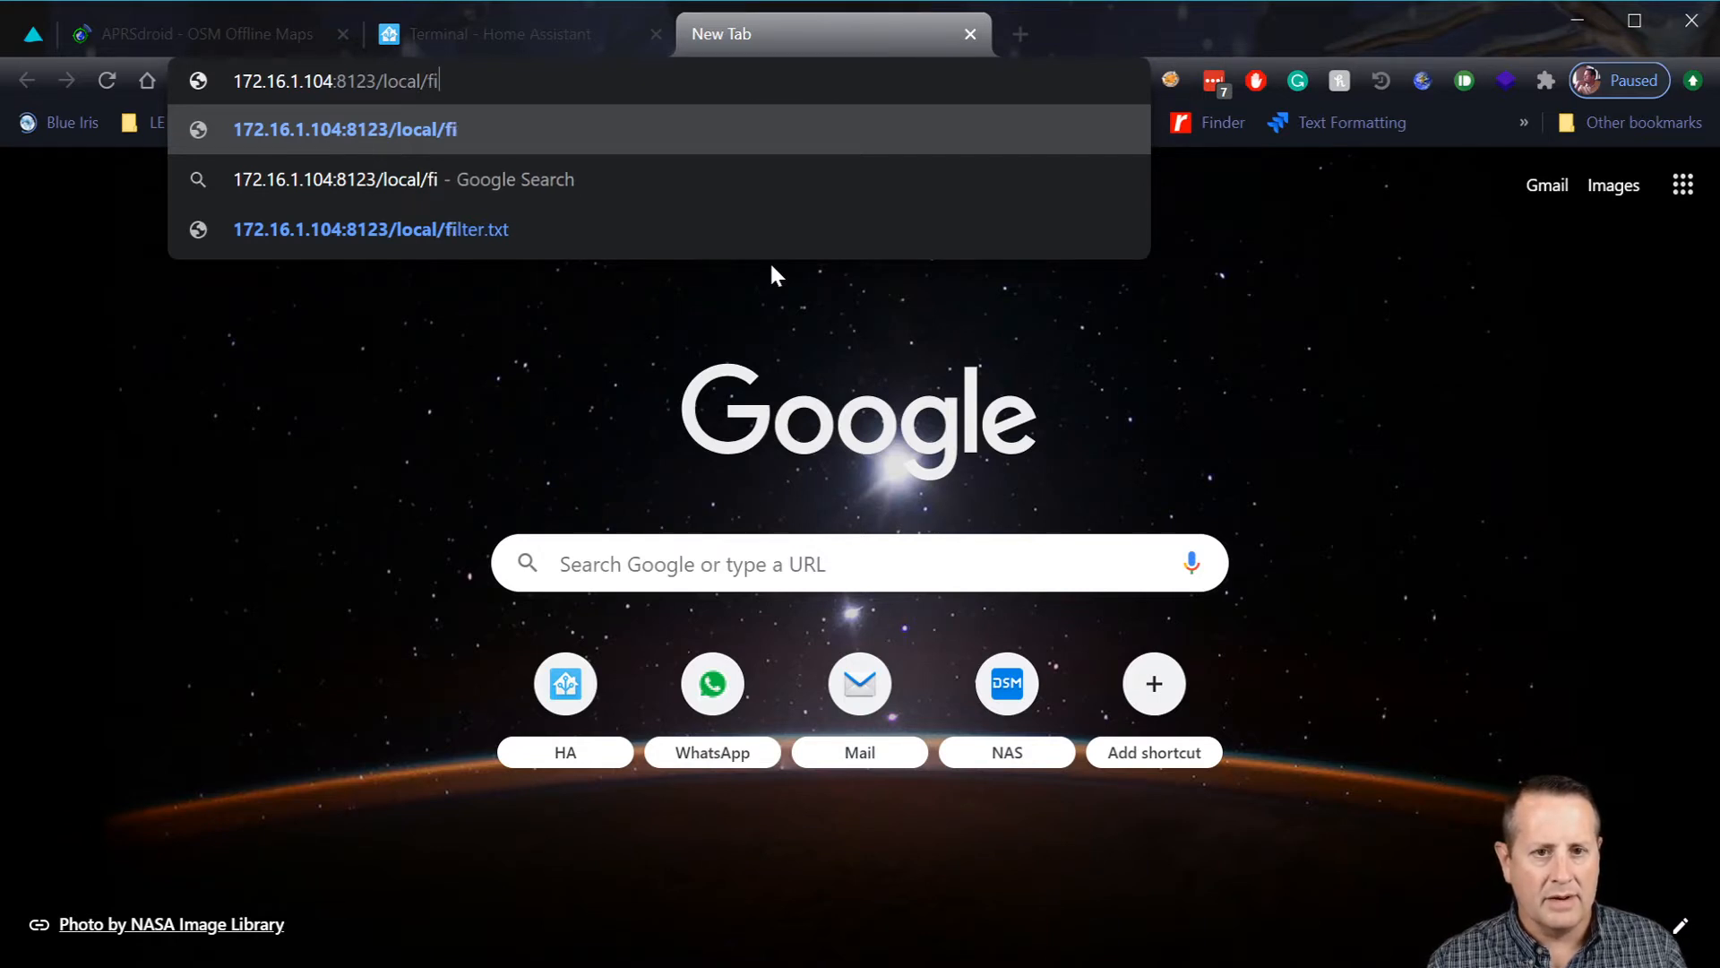
text(lter.txt)
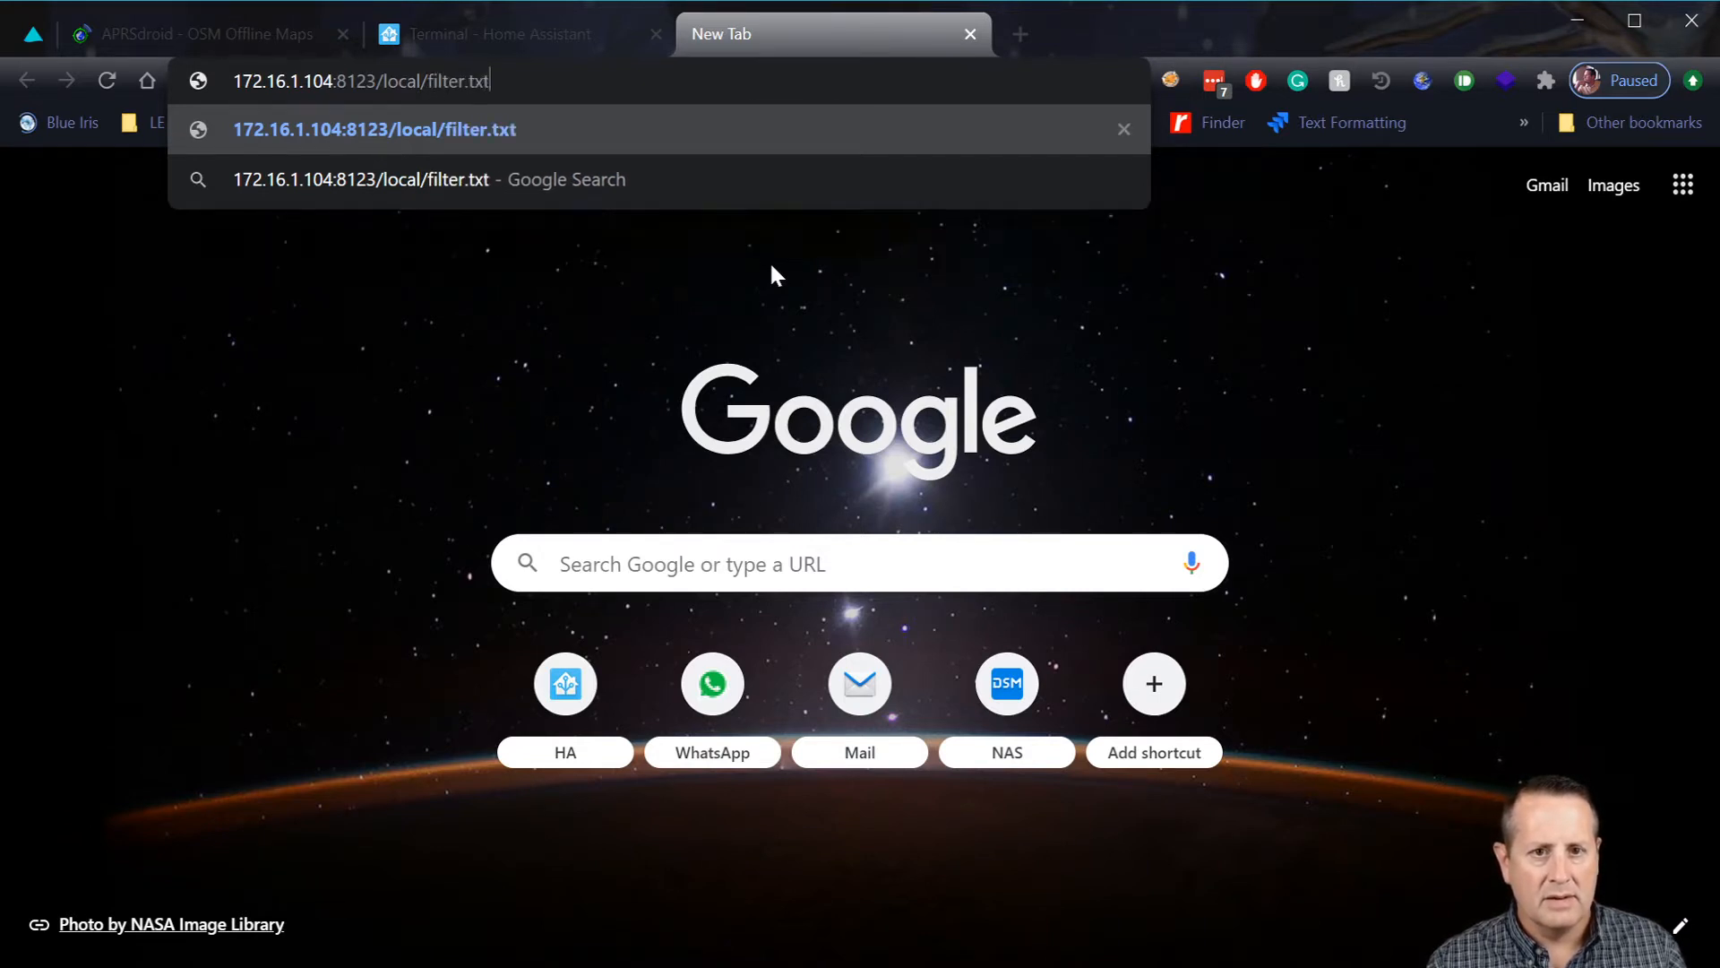
key(Return)
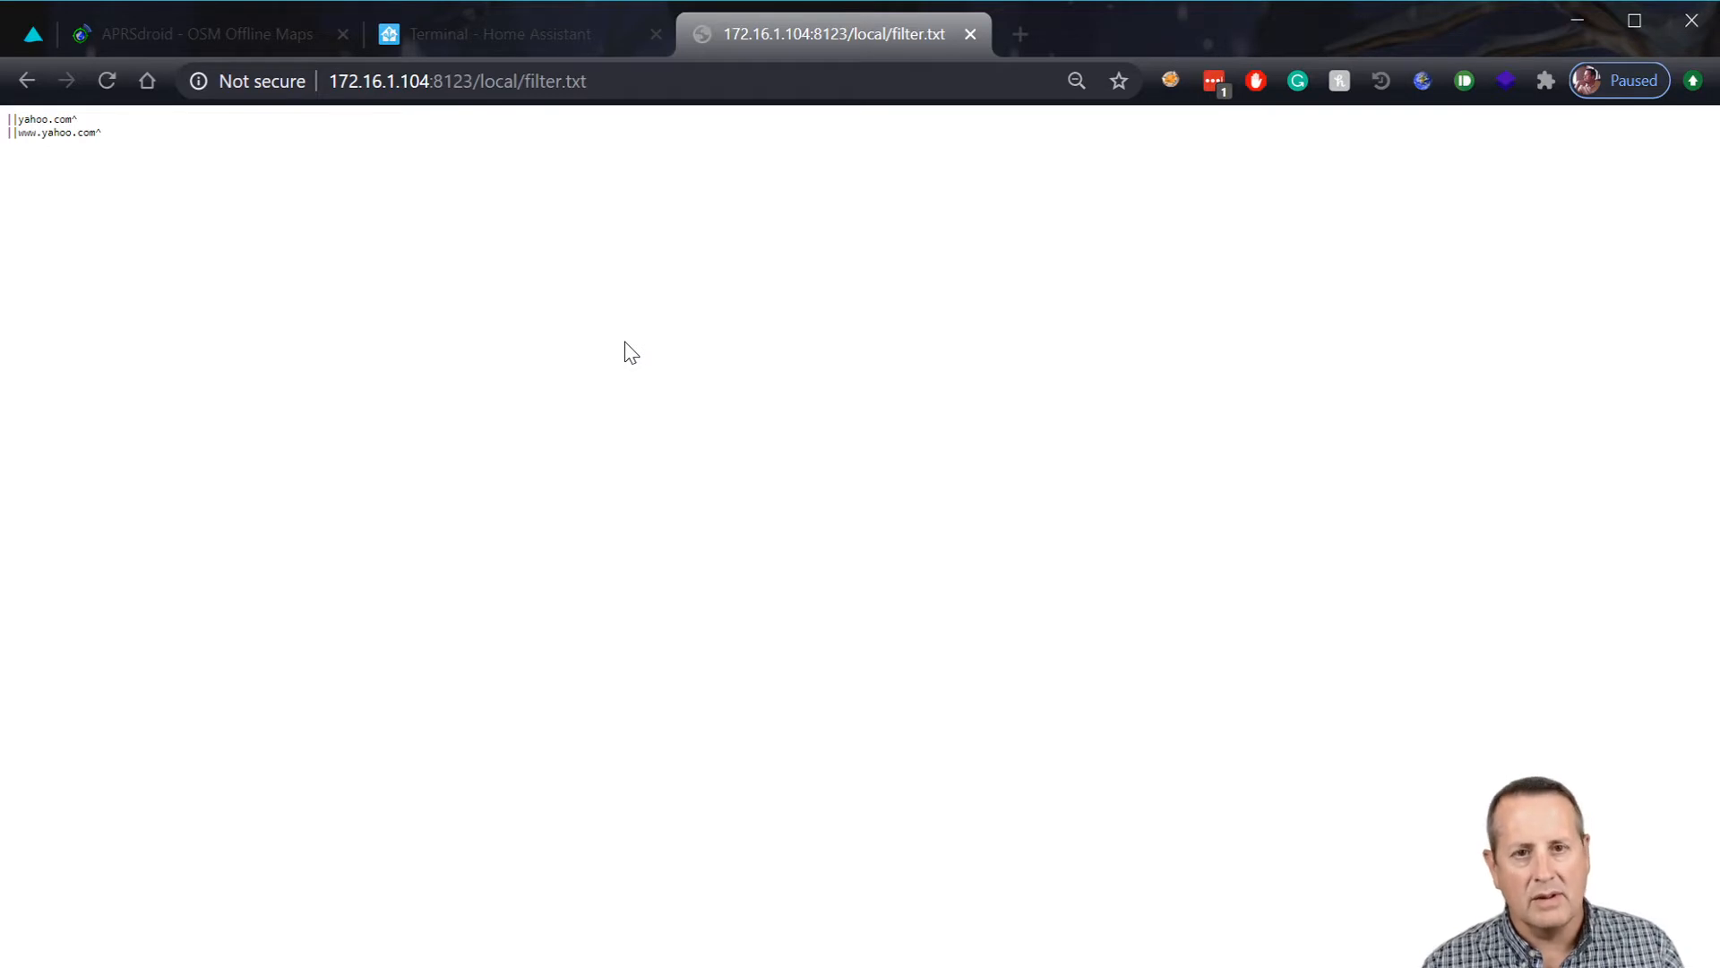
Return to Home Assistant, switch to Node-RED and add a new flow.
click(526, 45)
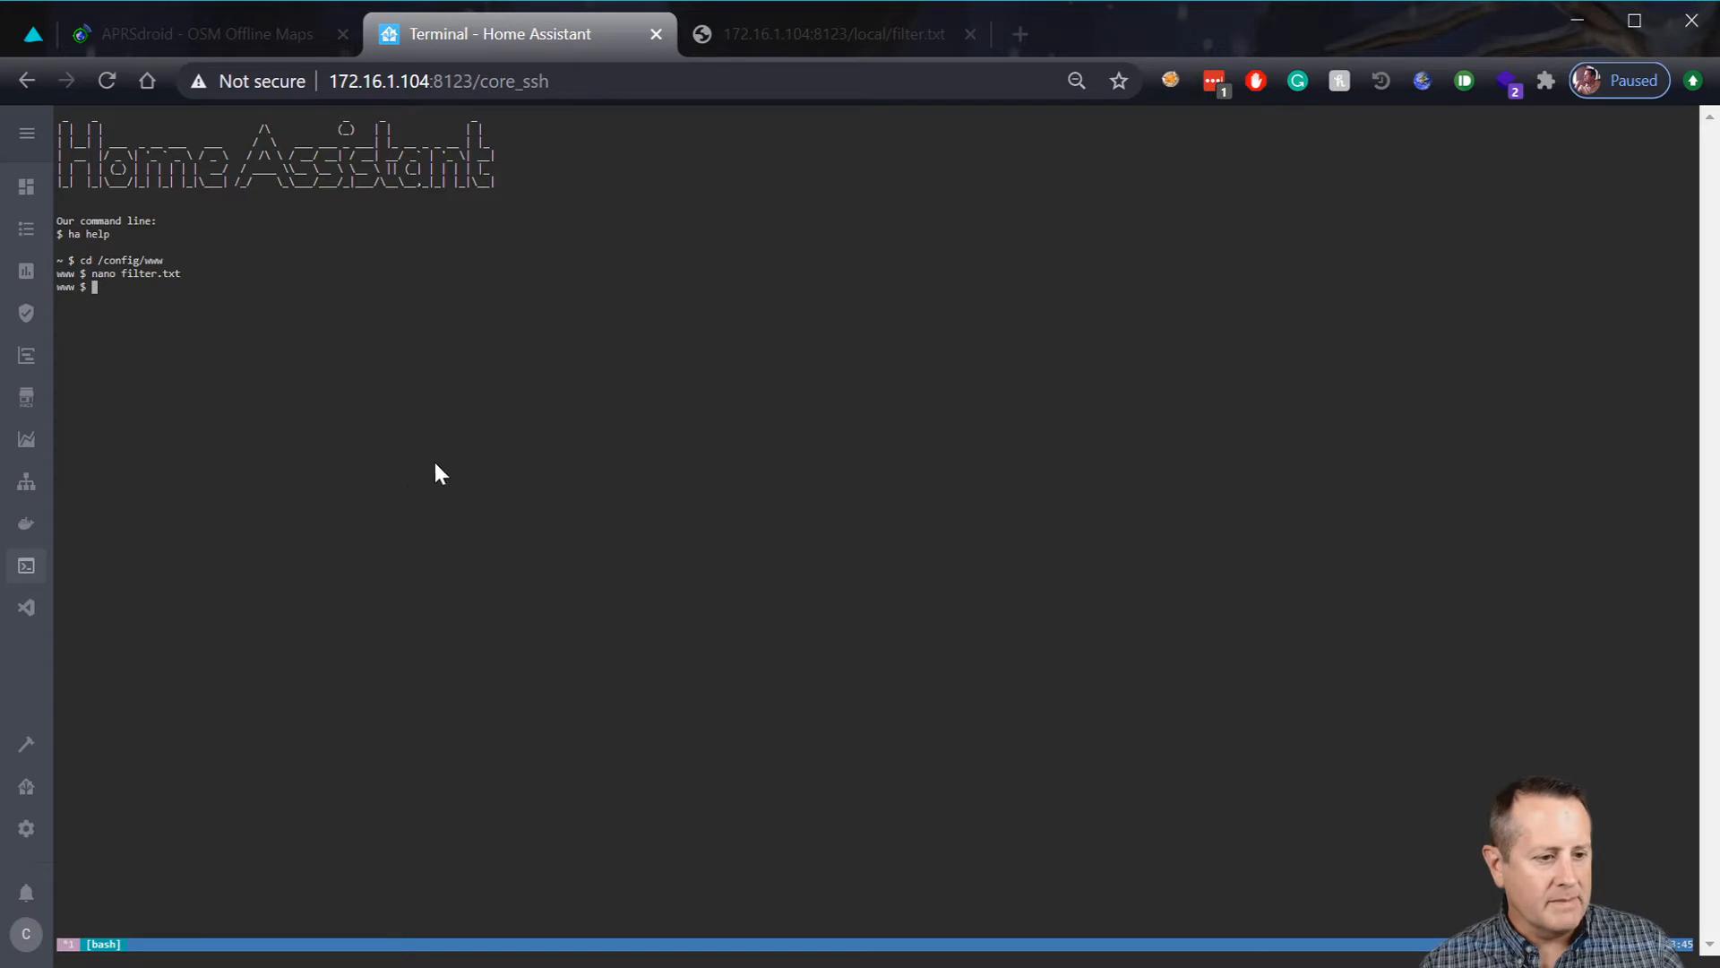
click(28, 484)
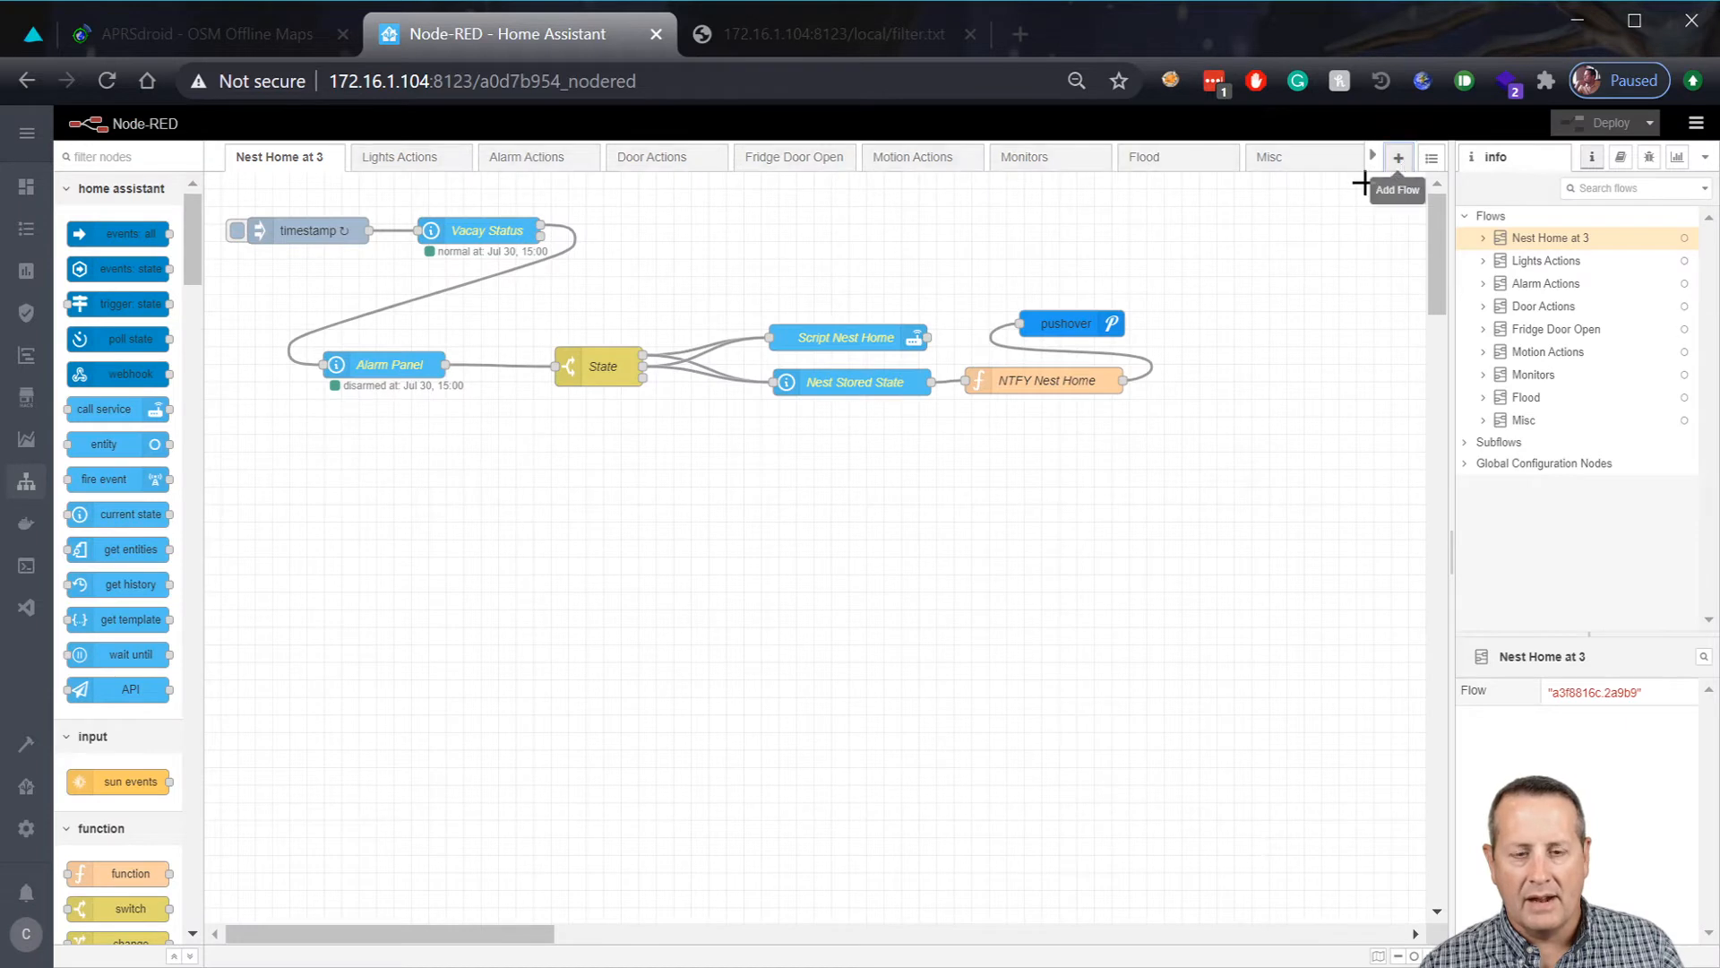
click(1398, 158)
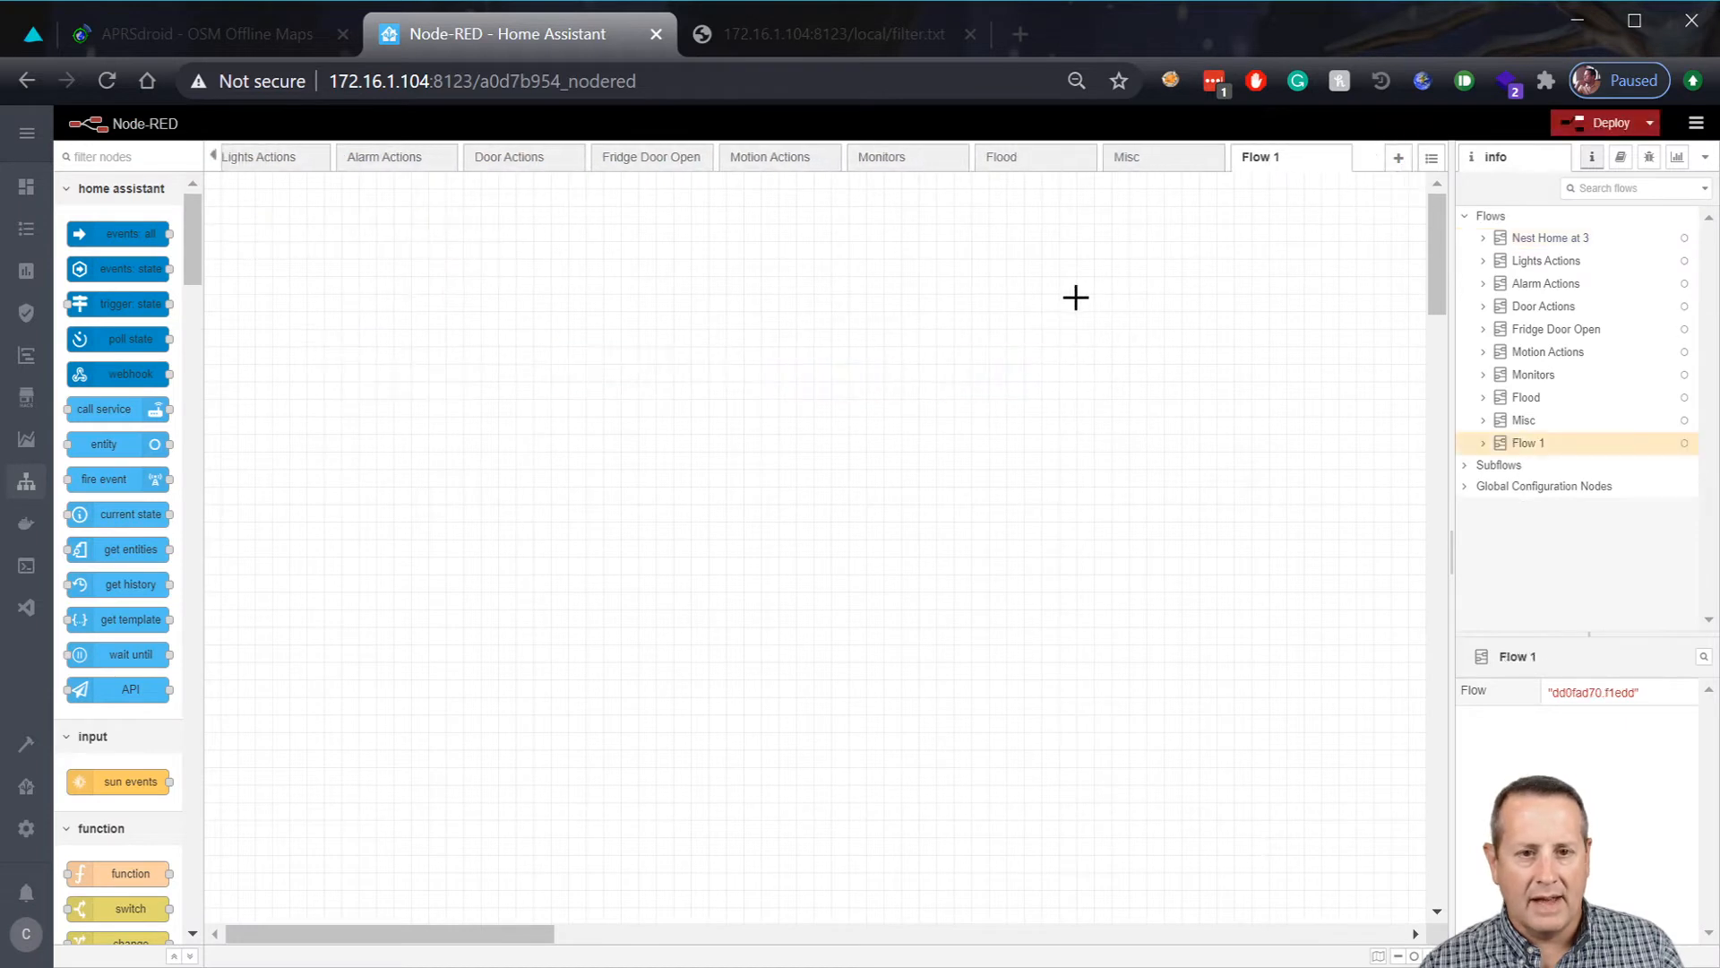
Rename the new flow as DNS Blocker and apply the change.
double_click(1280, 170)
key(BackSpace)
key(BackSpace)
key(BackSpace)
key(BackSpace)
key(BackSpace)
key(BackSpace)
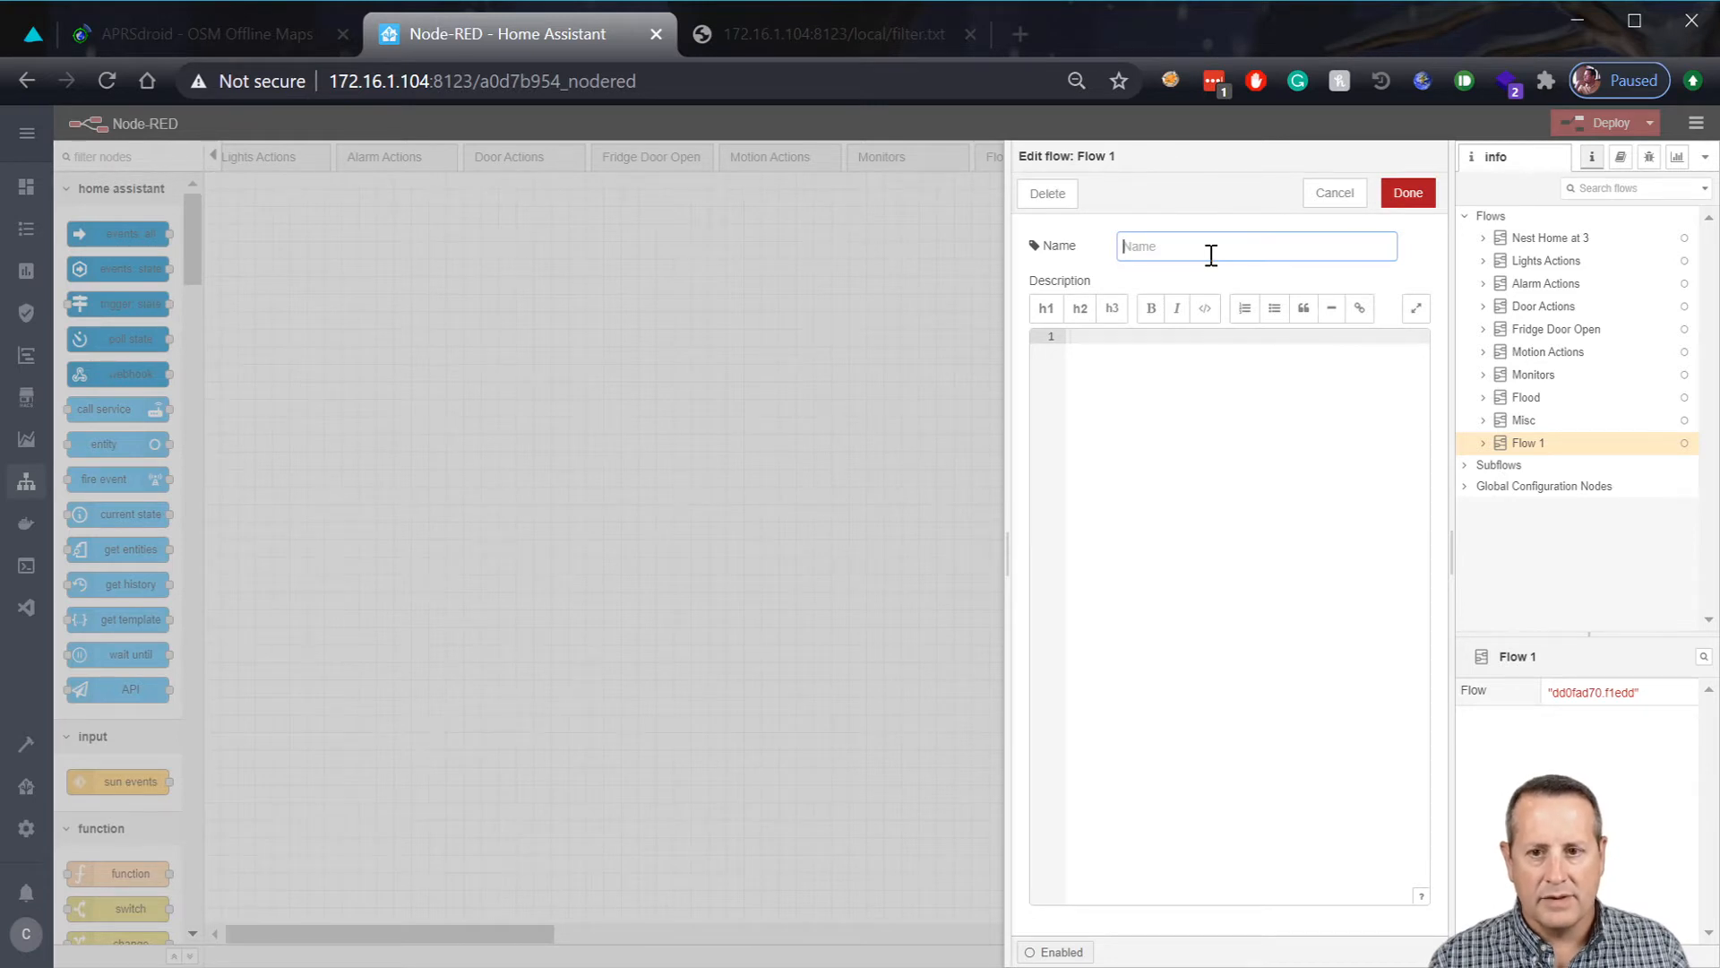
text(DNS B)
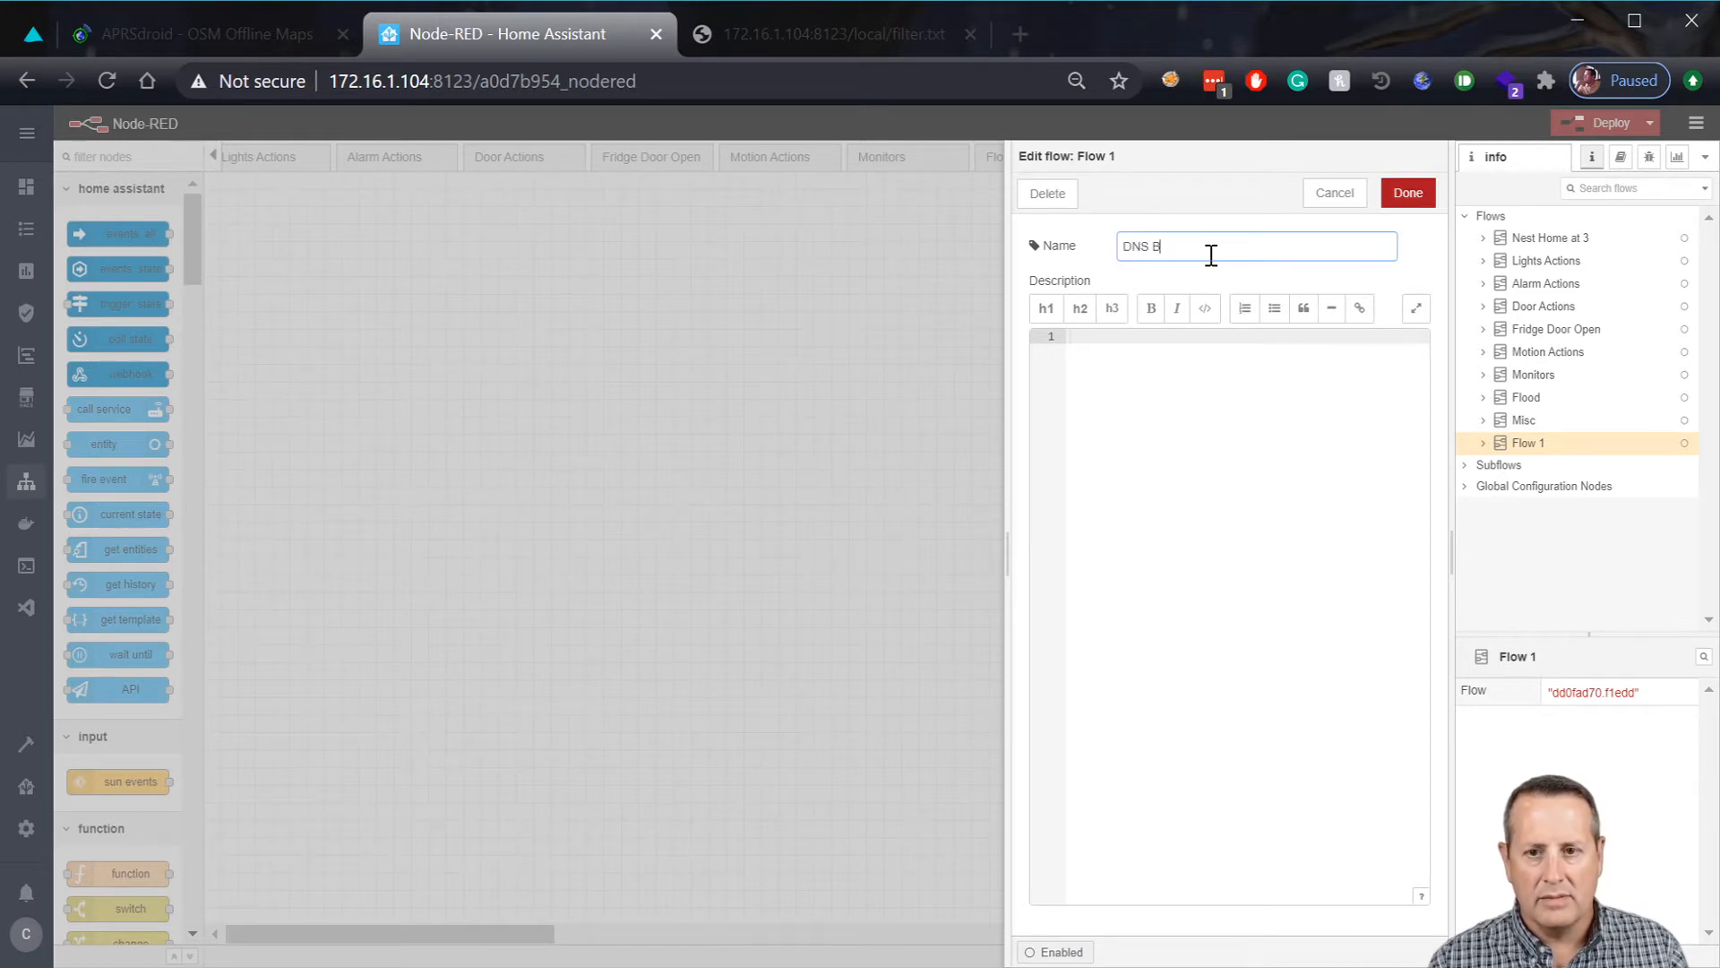
text(locker)
key(Return)
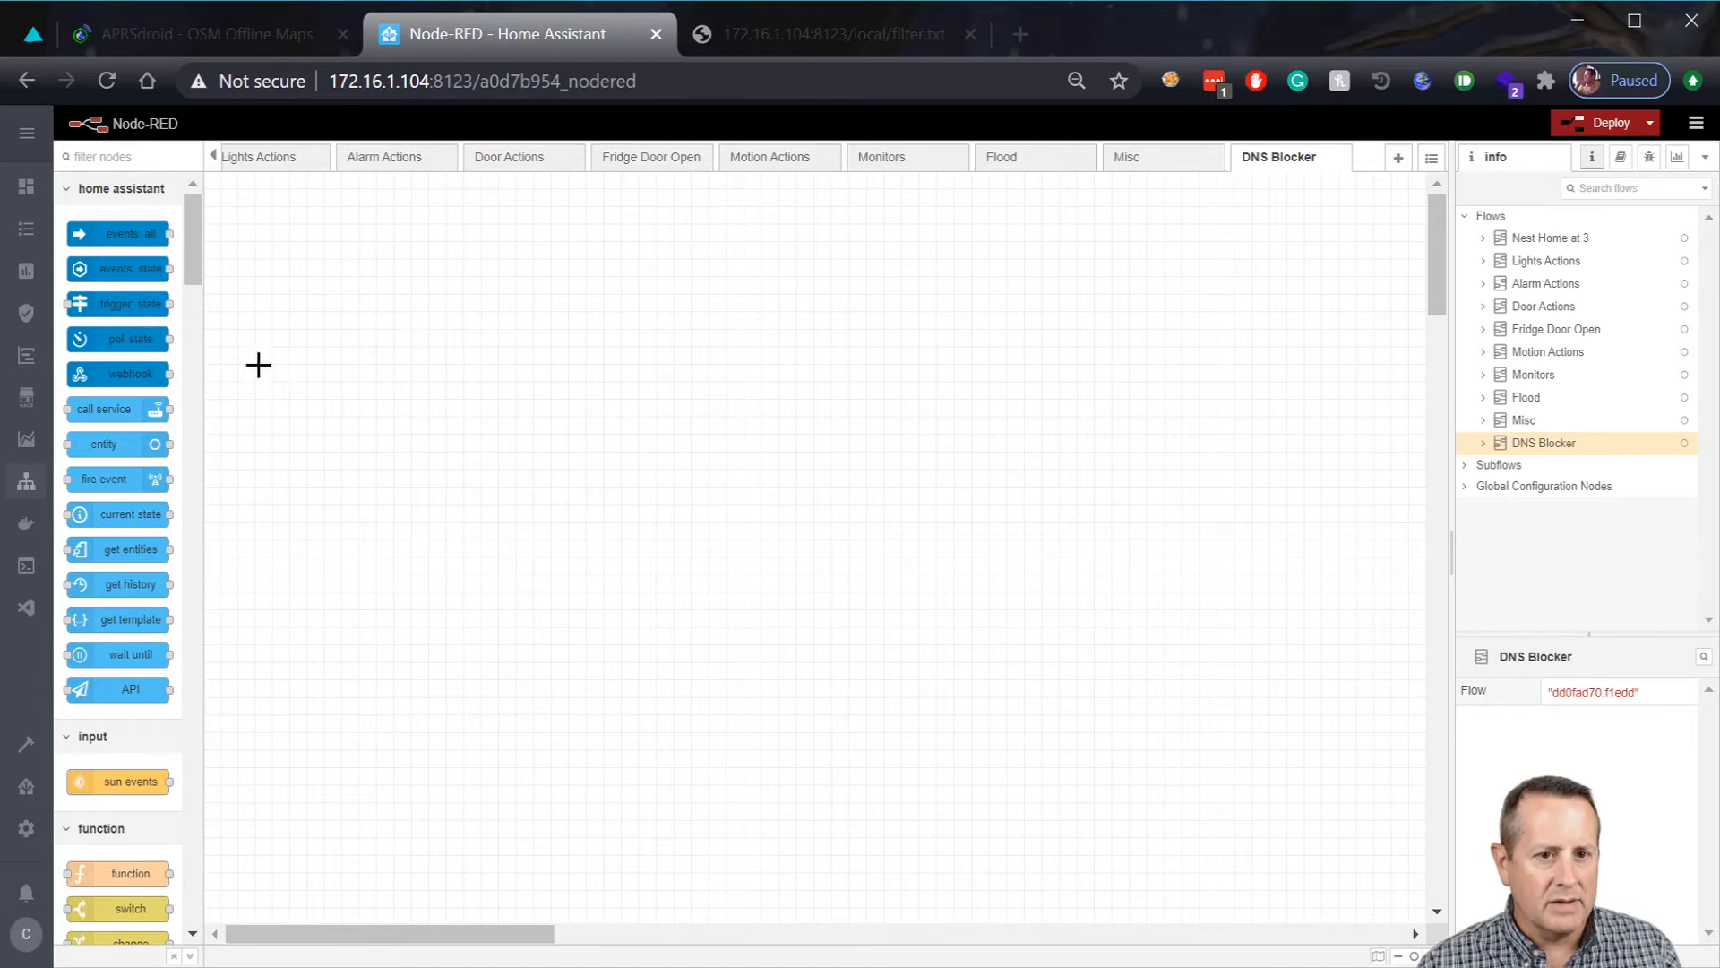
Add a call service node to the DNS Blocker flow and name it Add DNS Blocker List.
drag(108, 405, 624, 351)
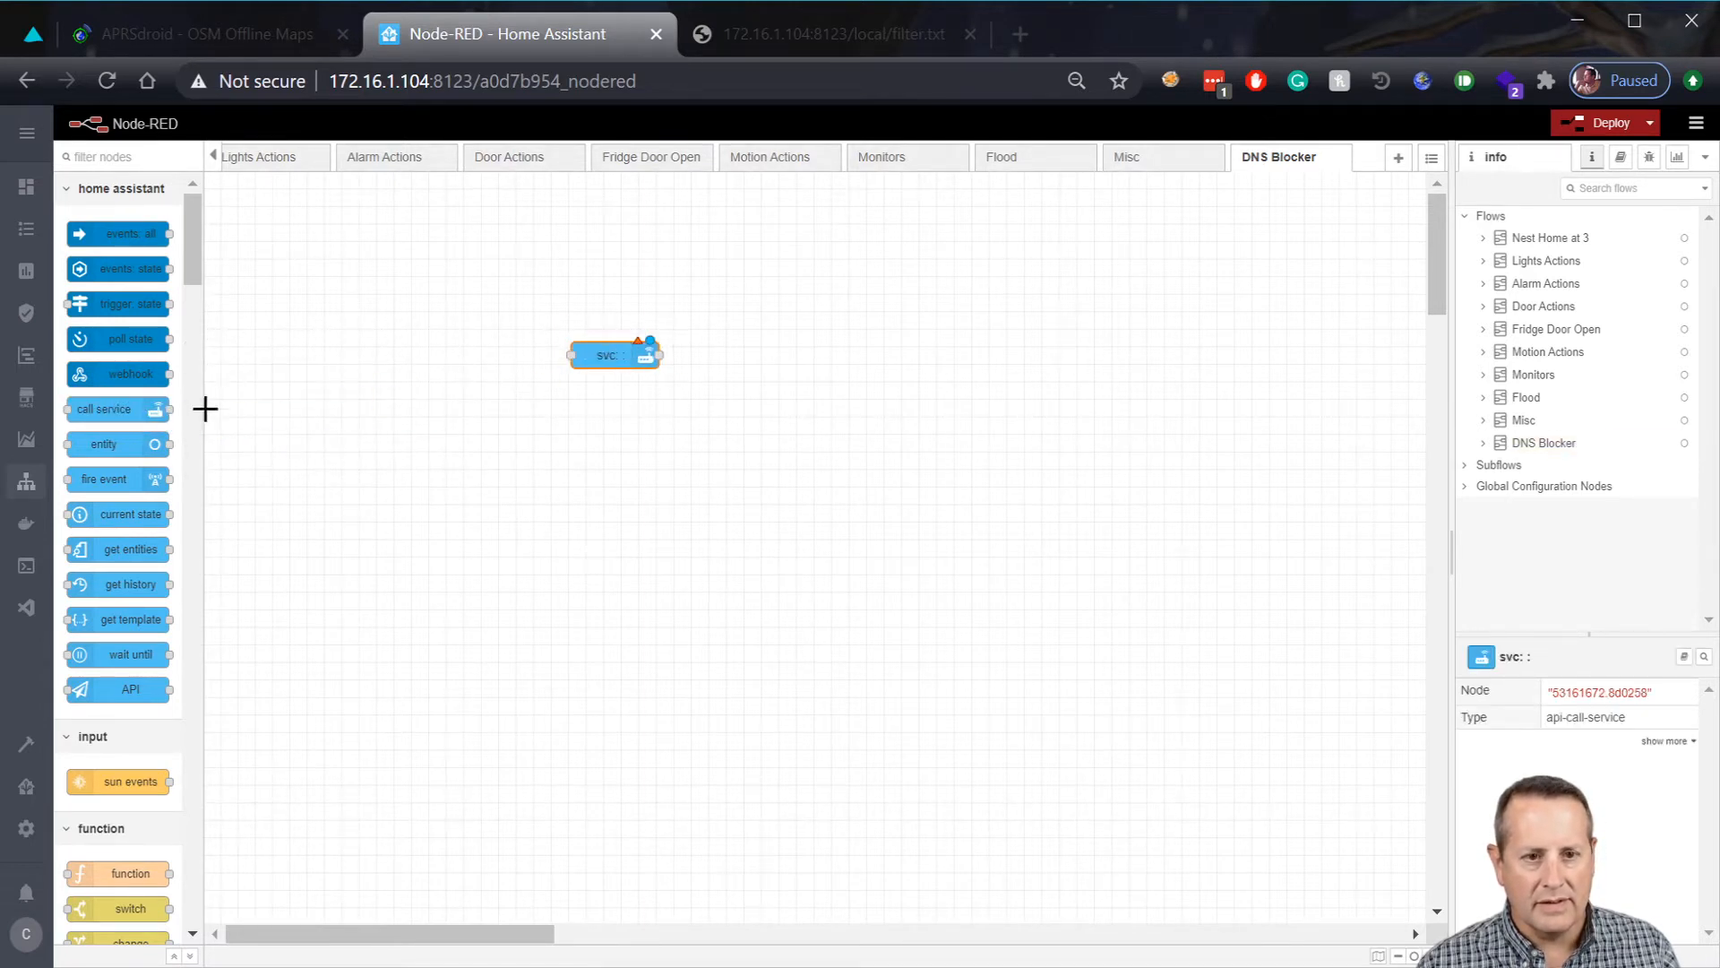
double_click(615, 355)
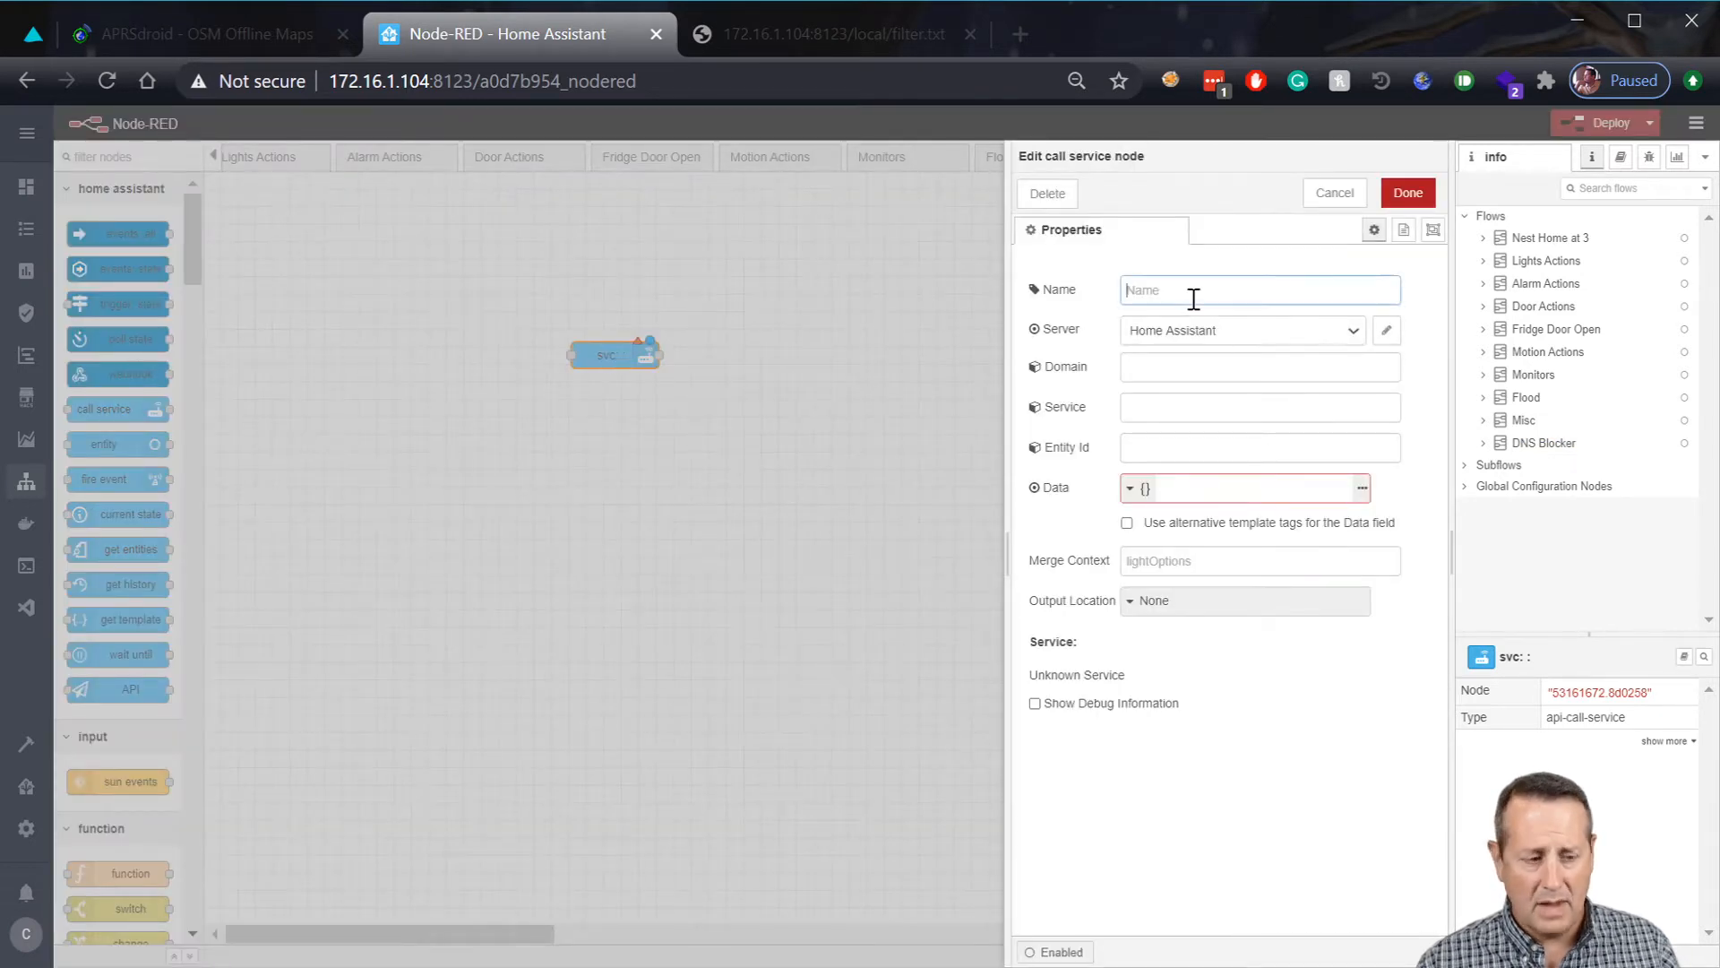
text(Add )
text(DNS Bl)
text(o)
text(==)
key(BackSpace)
key(BackSpace)
key(BackSpace)
key(BackSpace)
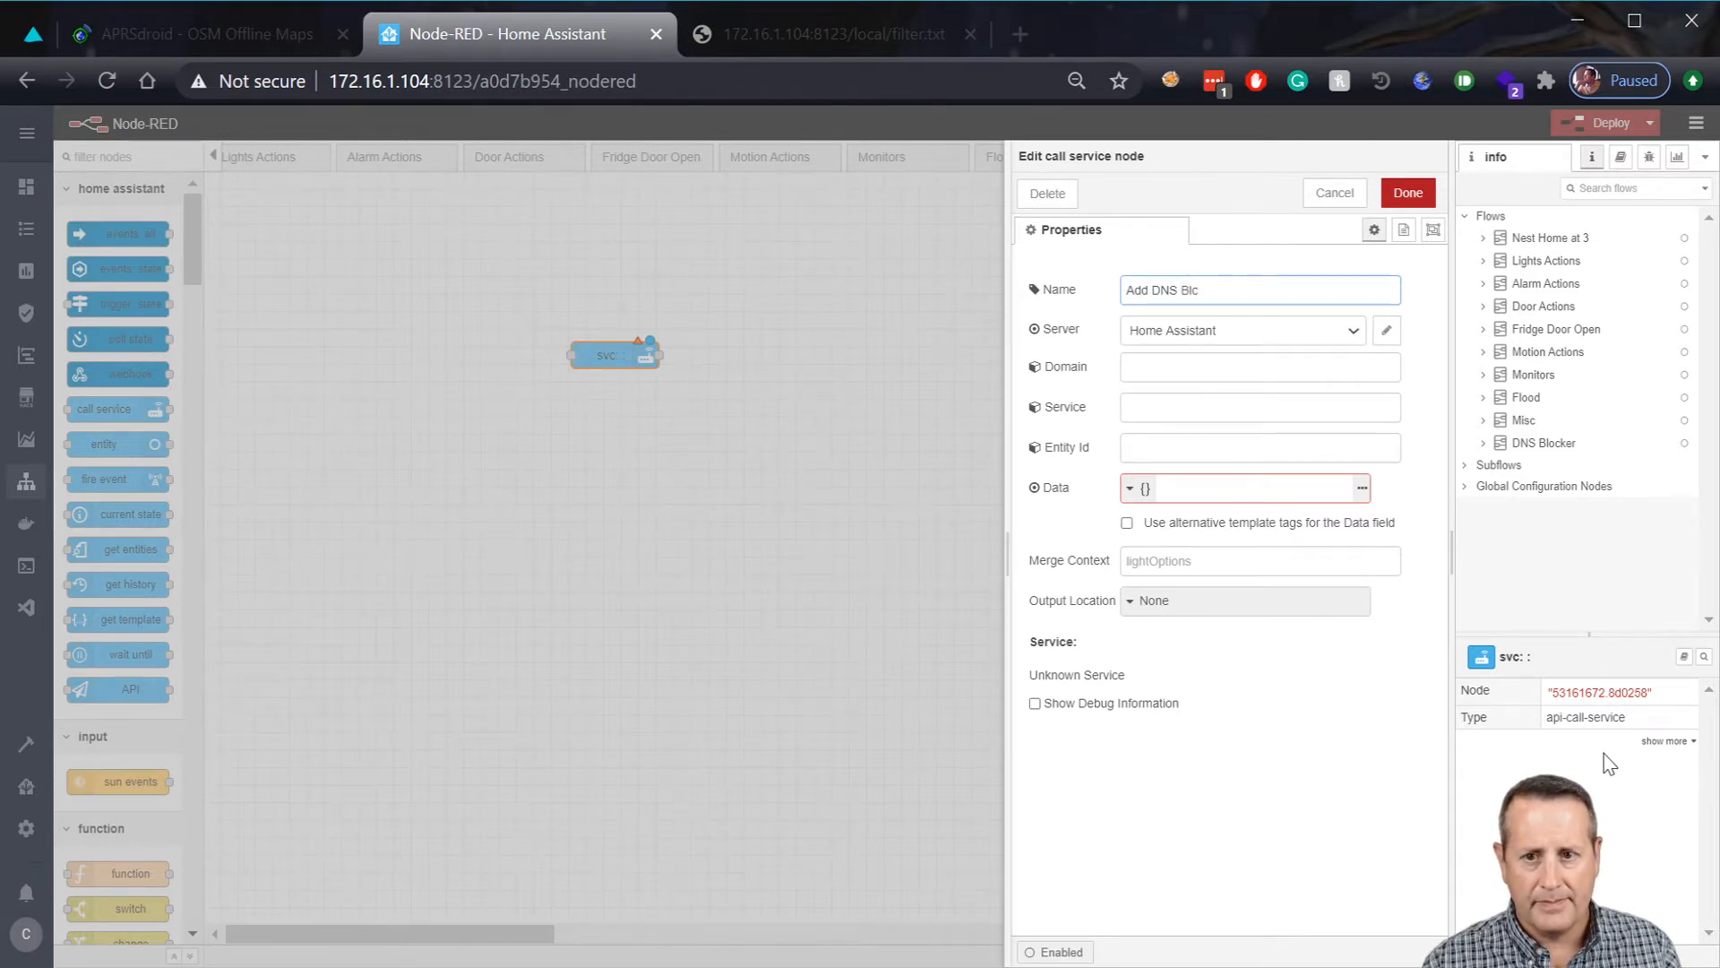
text(cker)
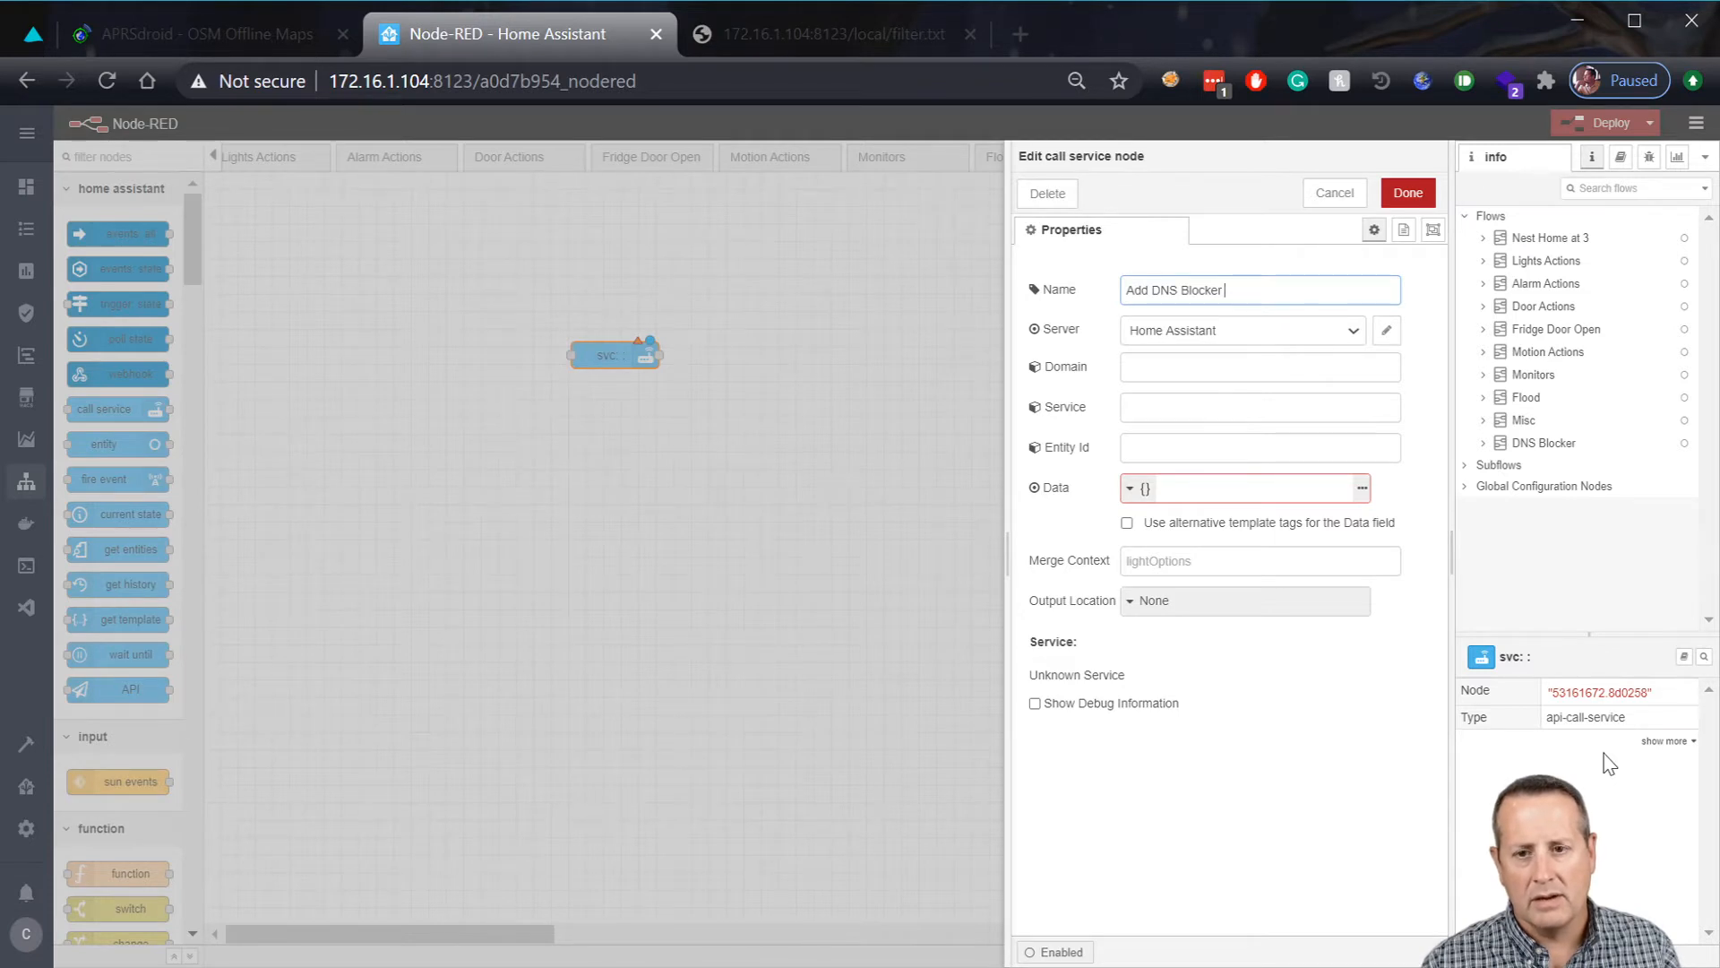
text( List)
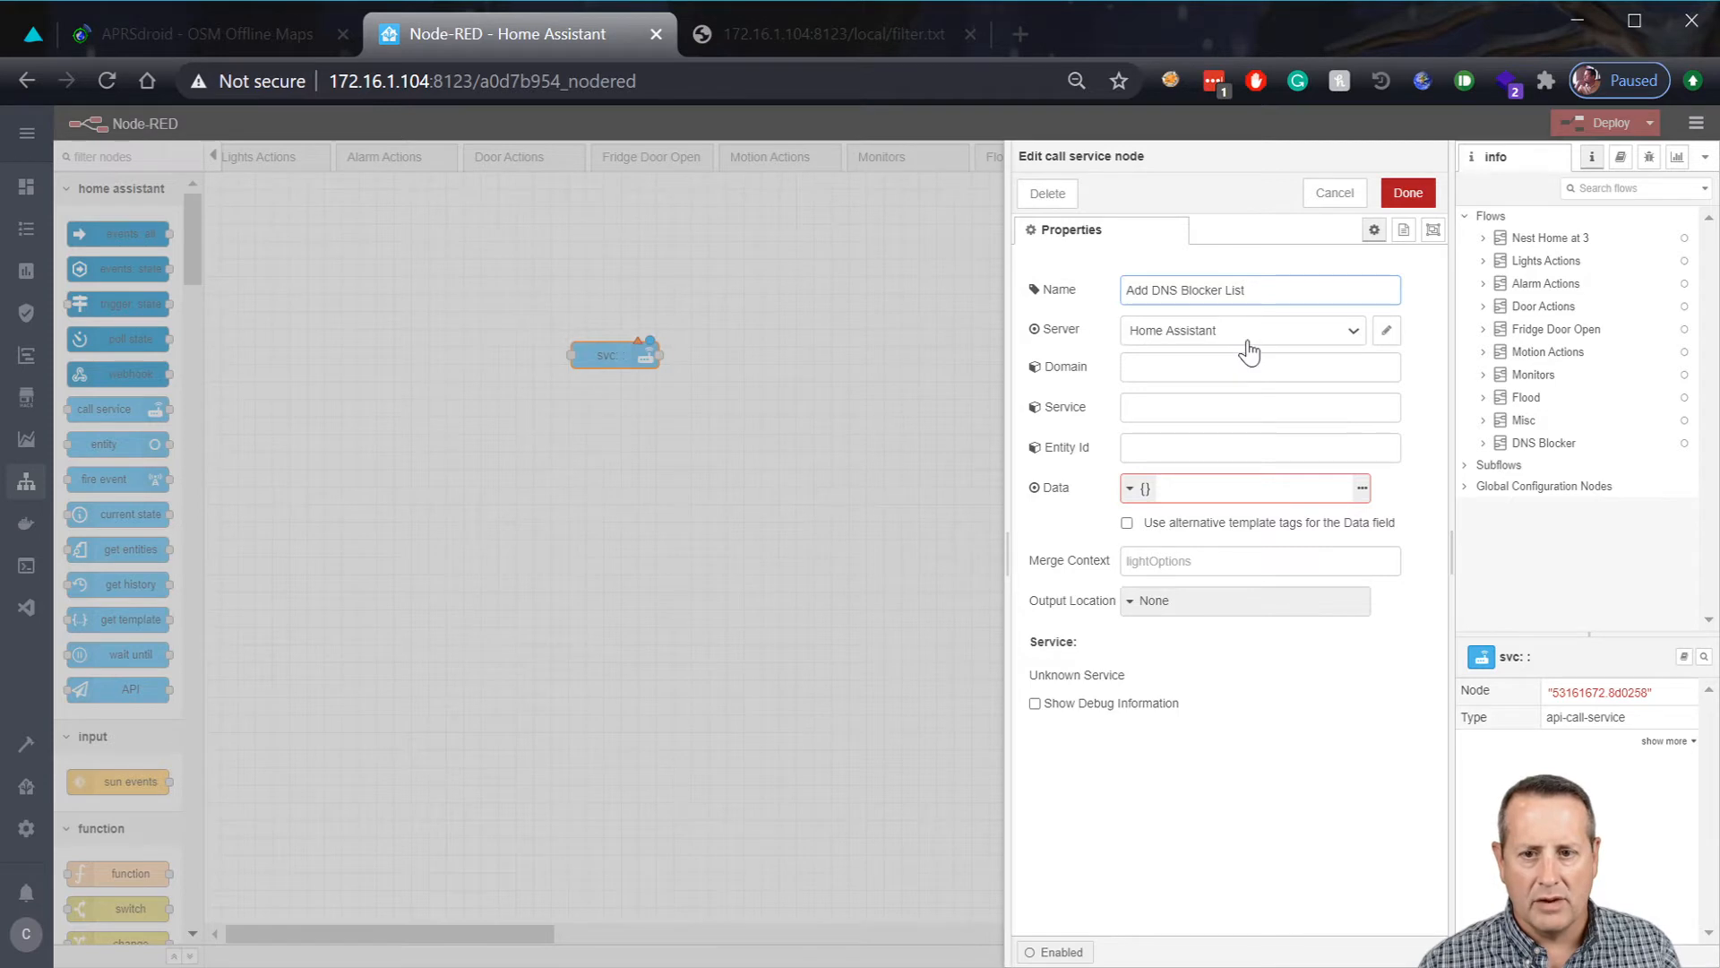
Set the call service node's domain to adguard and its service to add_url.
click(1234, 375)
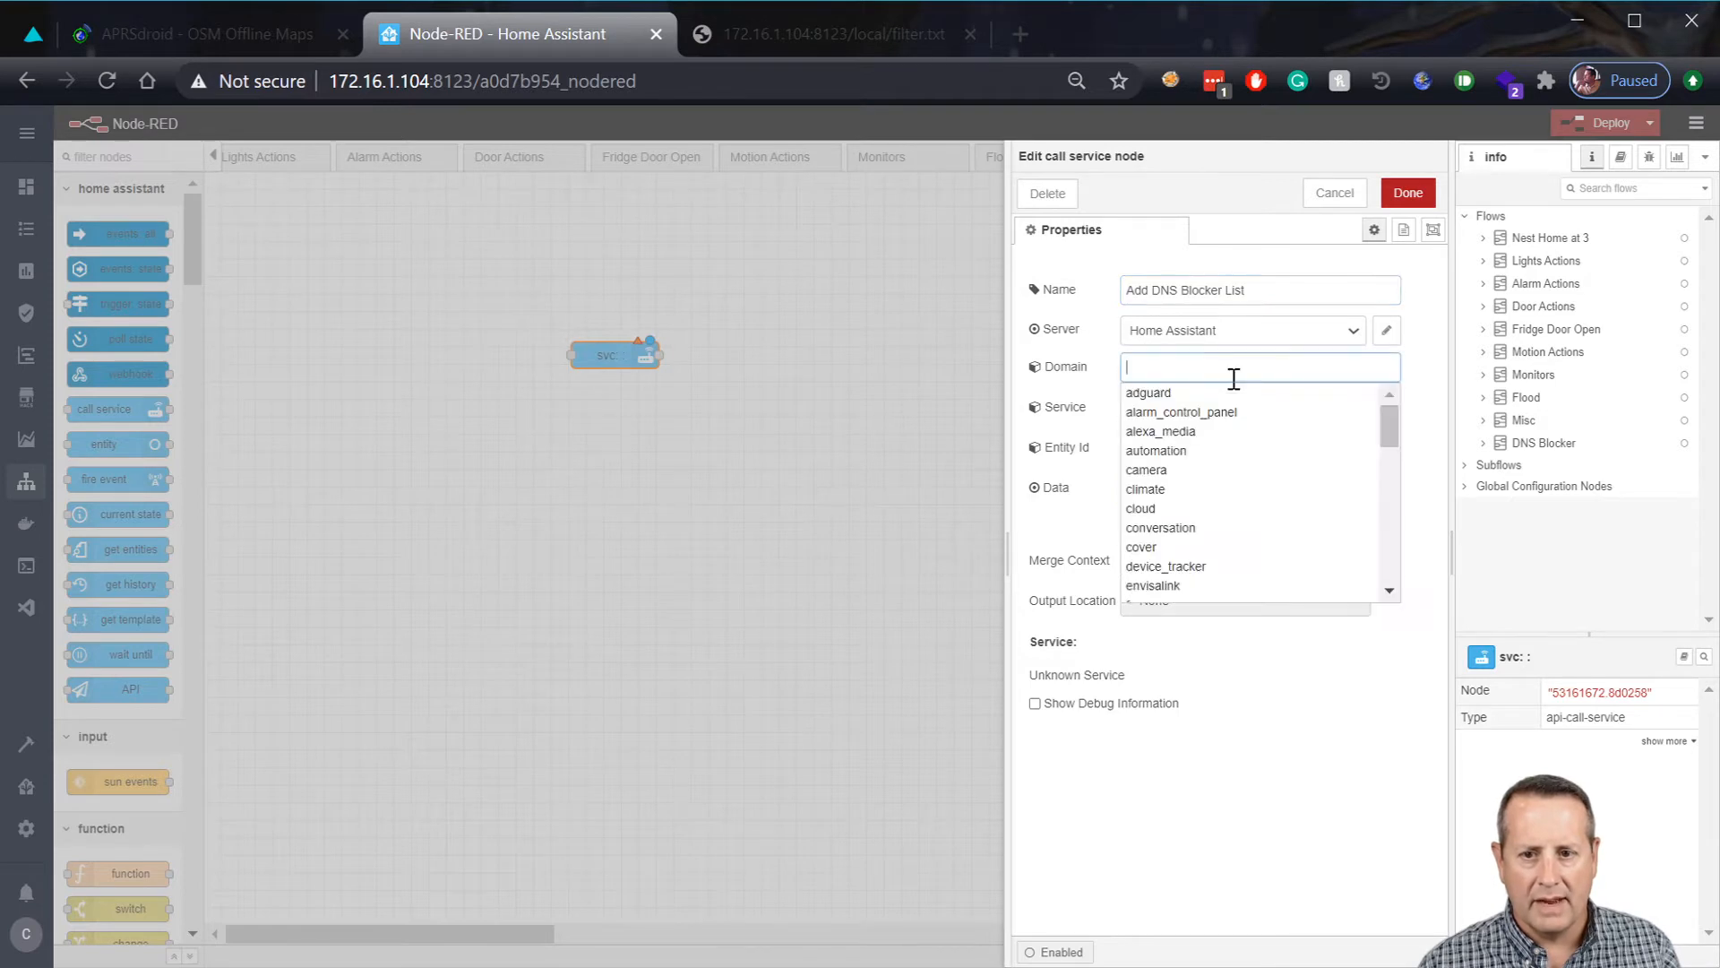
click(1156, 394)
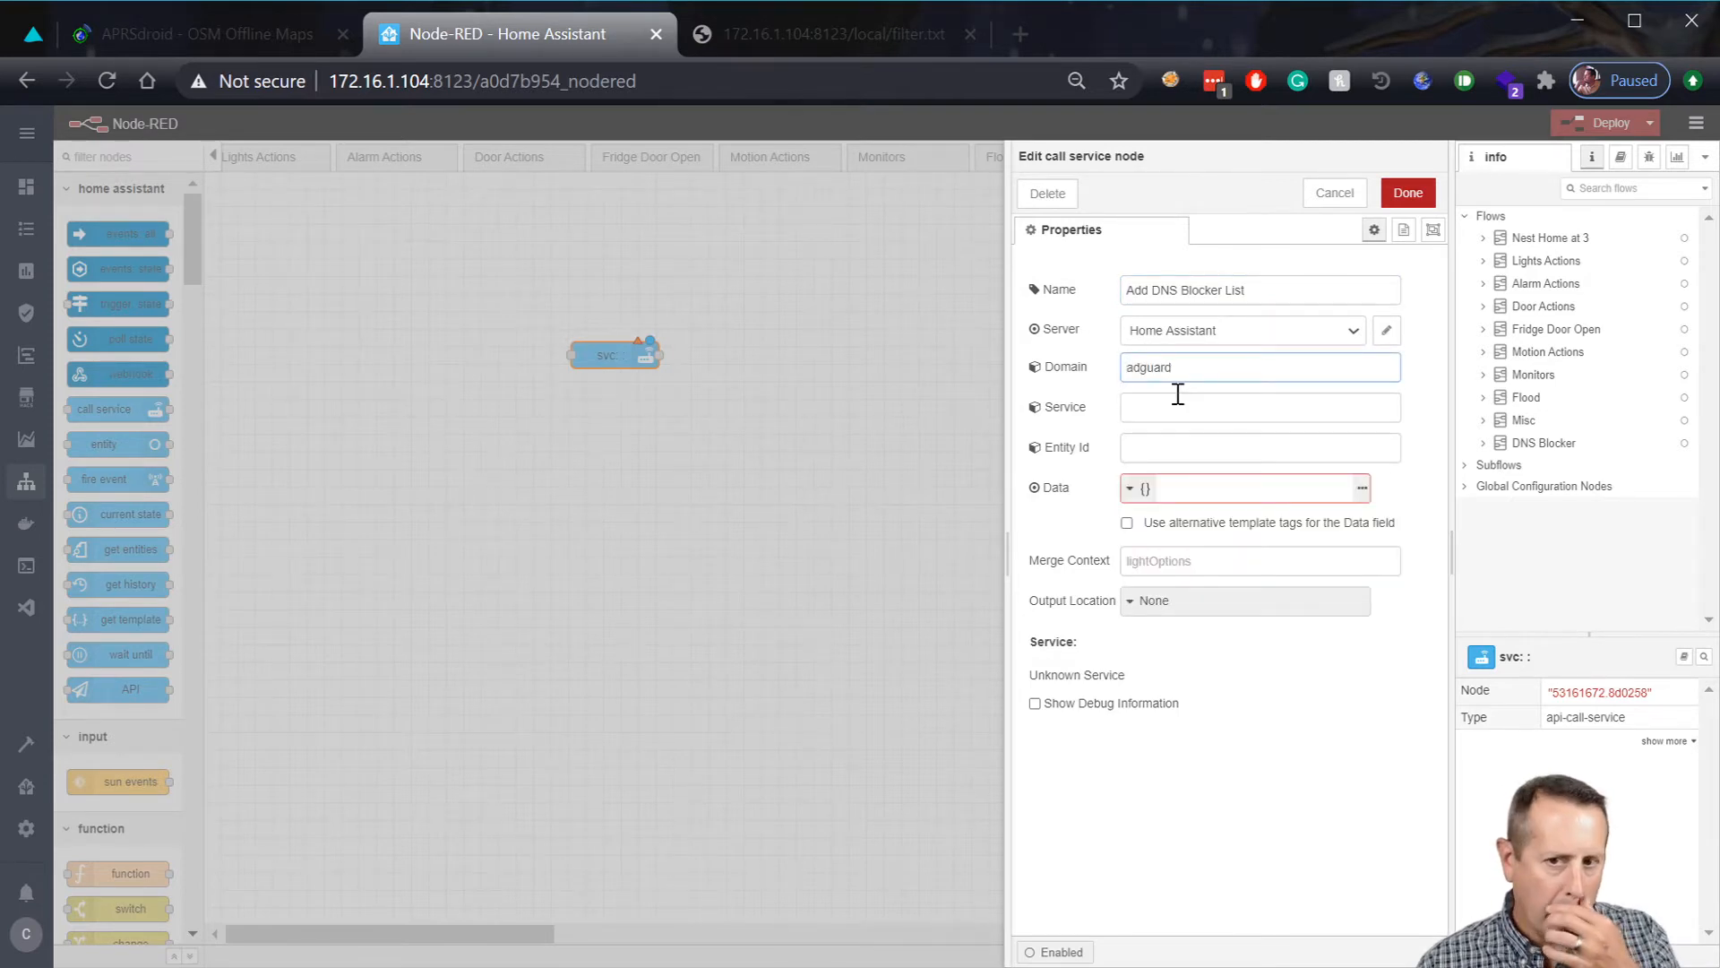
click(1188, 411)
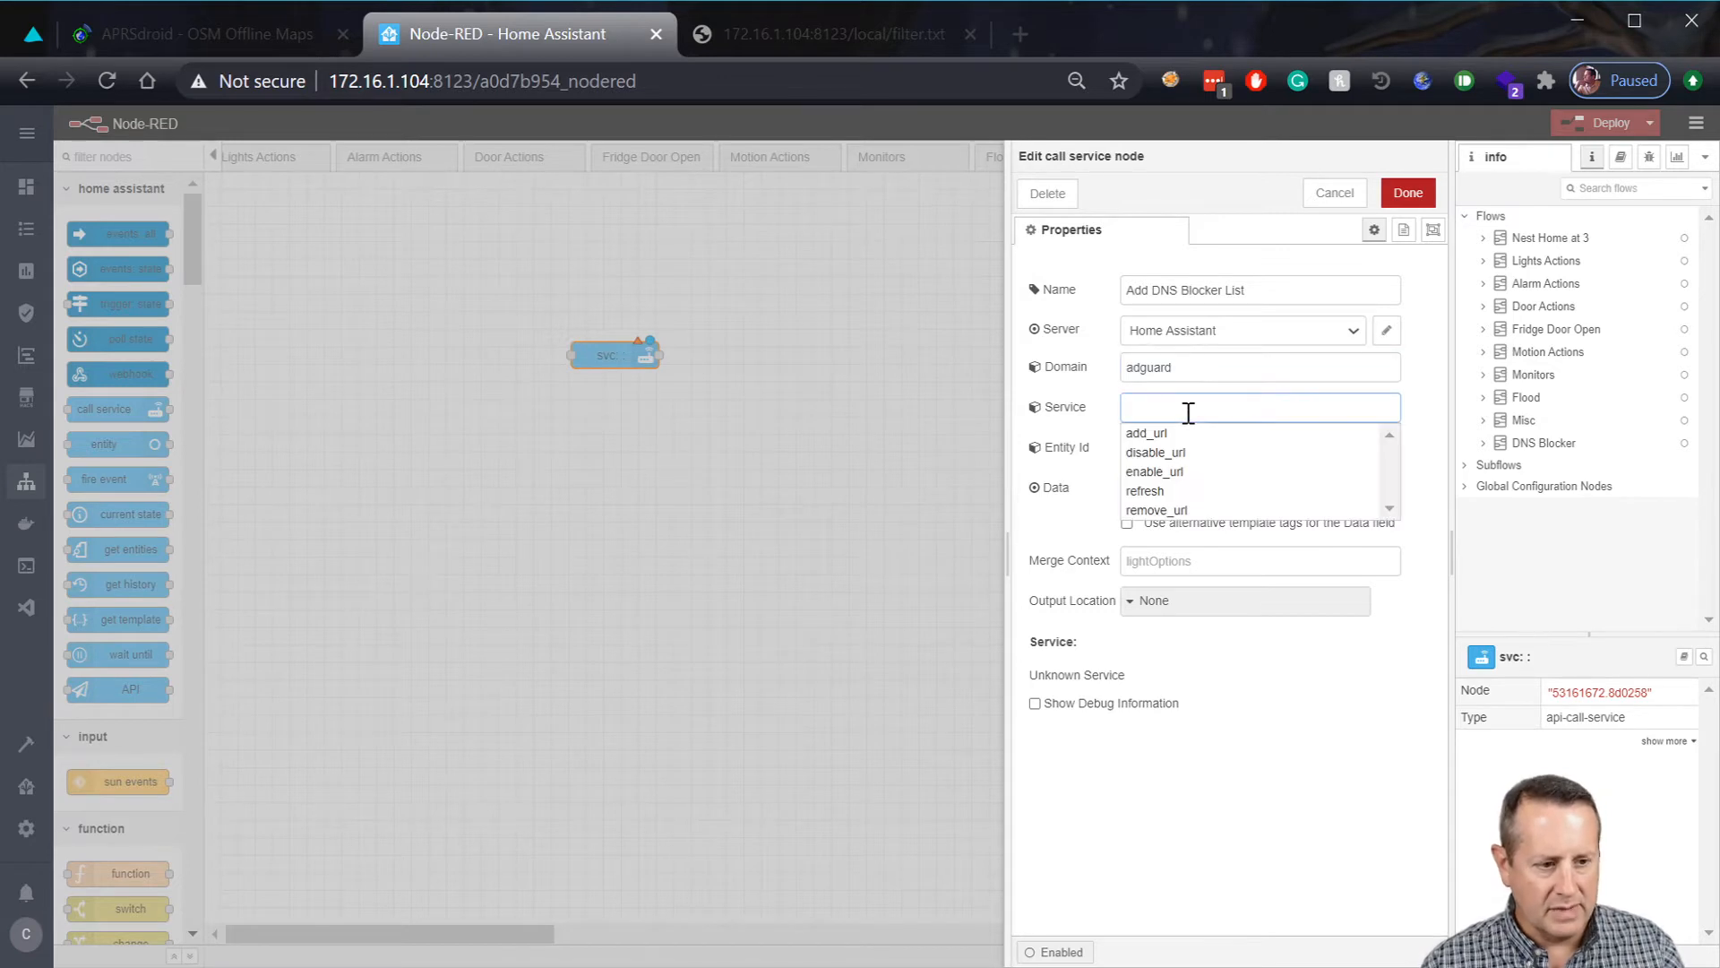
text(add)
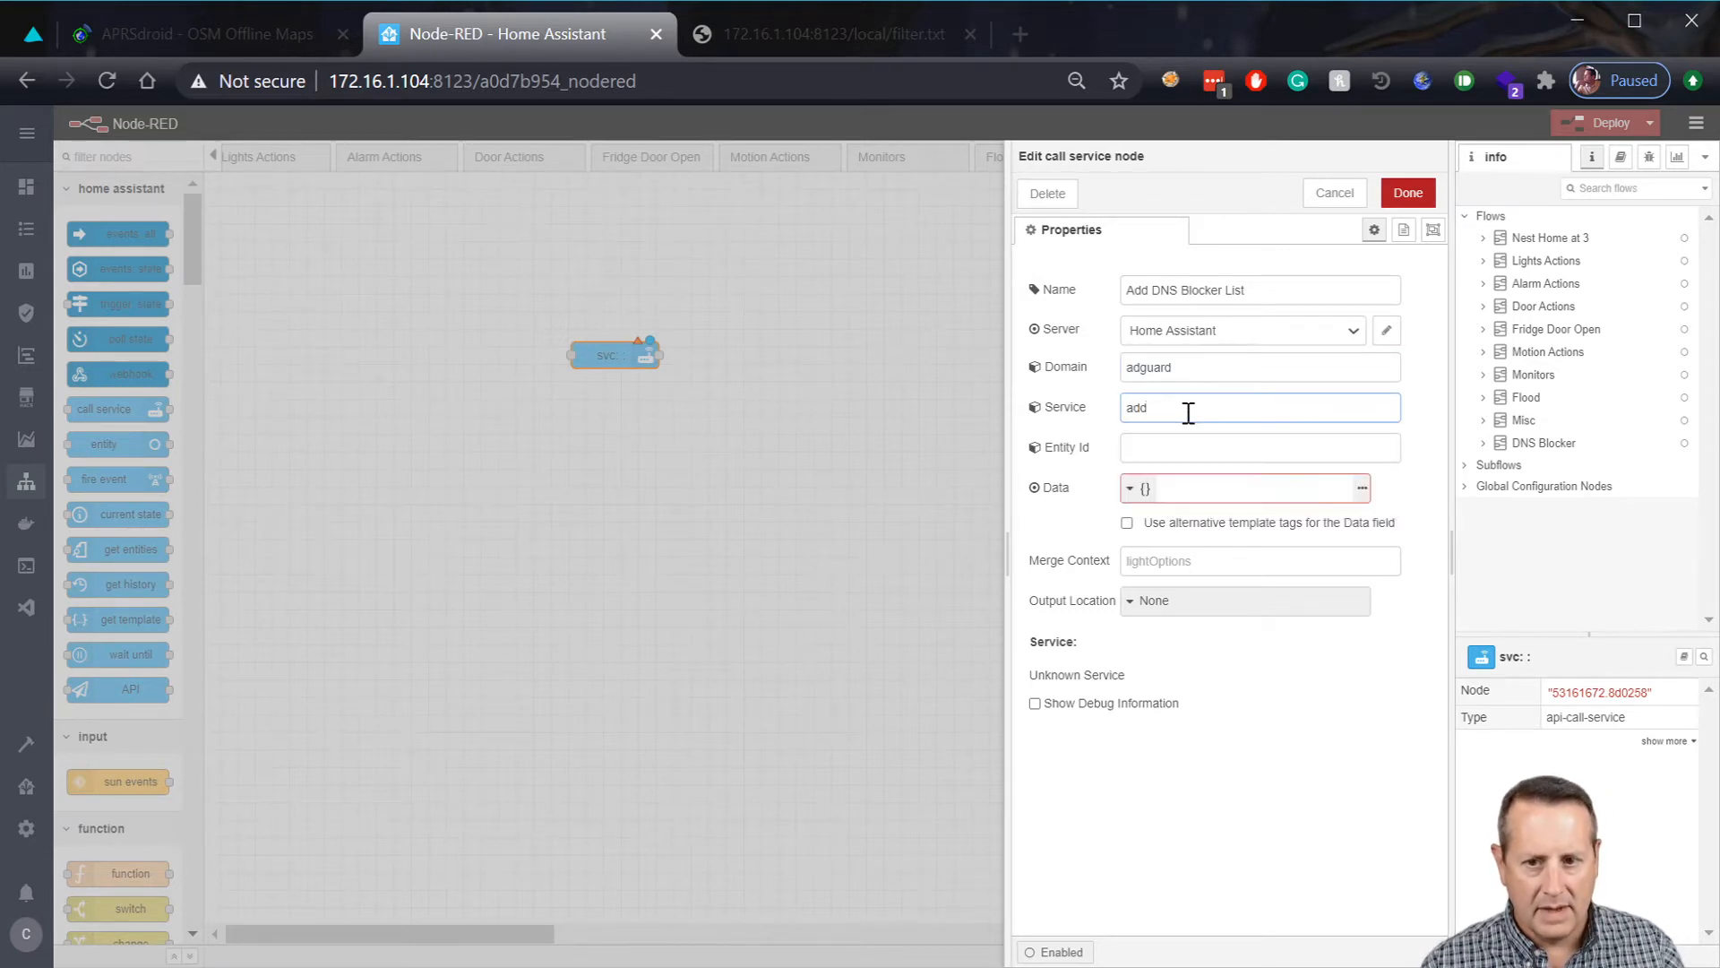
text(_url)
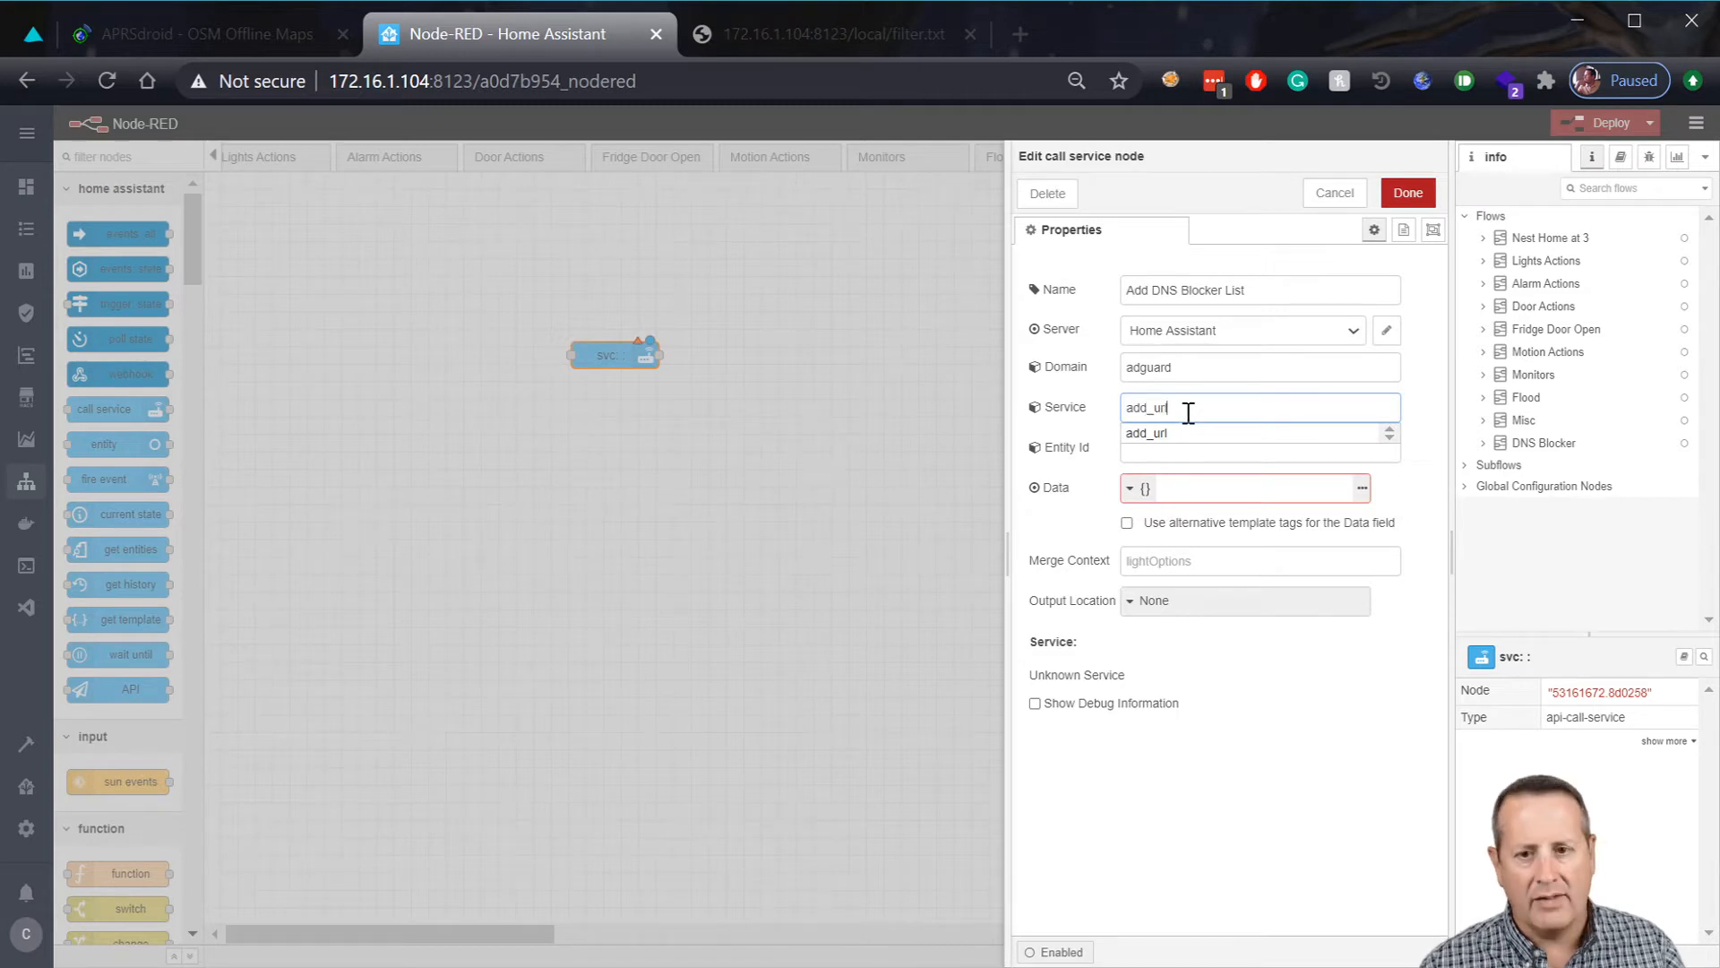
click(1180, 433)
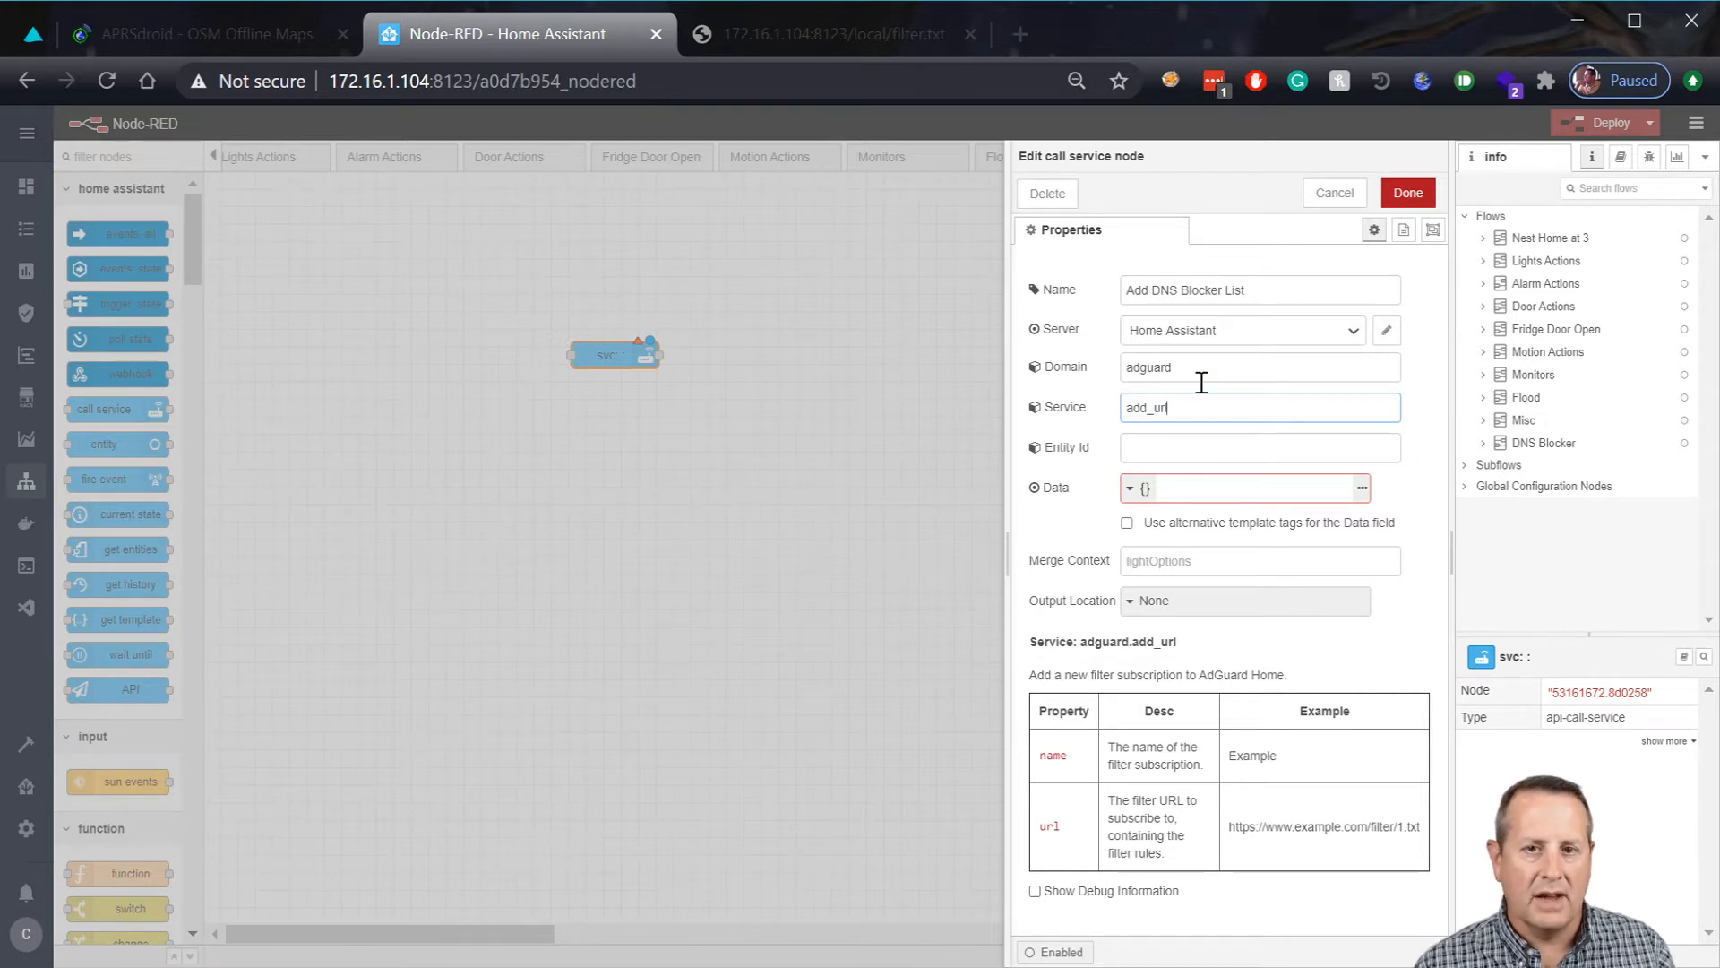
click(1198, 448)
text(ad)
key(BackSpace)
key(BackSpace)
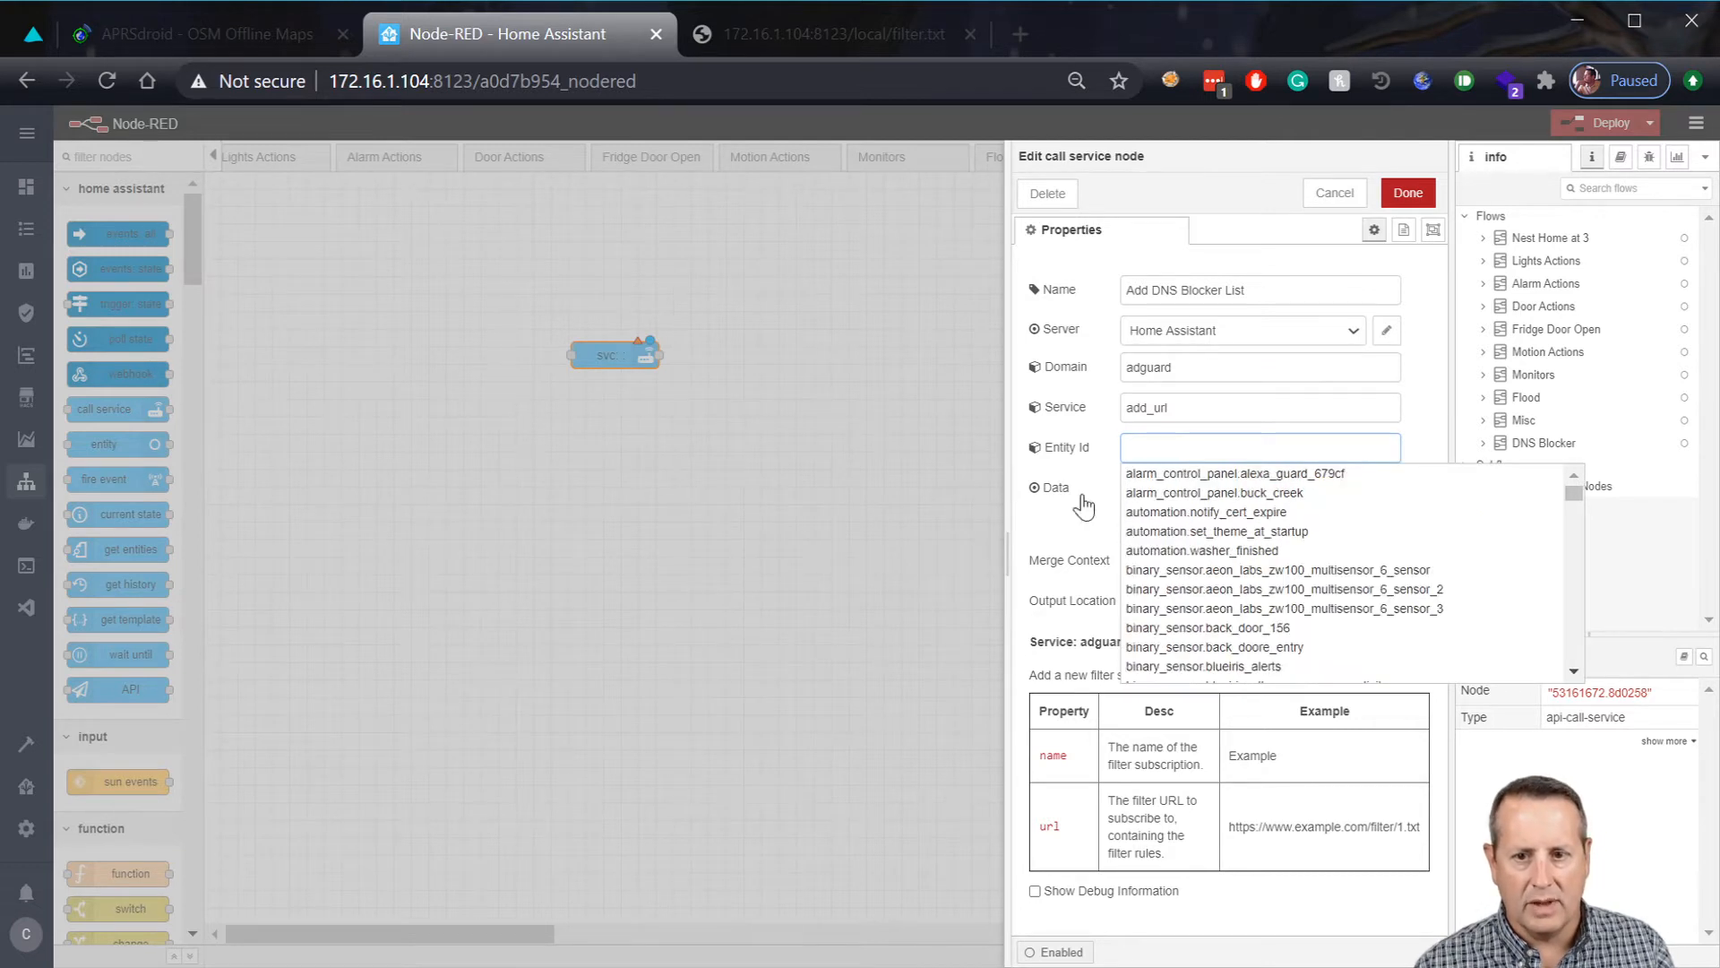
click(1077, 532)
Open the node's Data in the JSON editor and start an object with "name" set to "Custom Block List".
click(1215, 484)
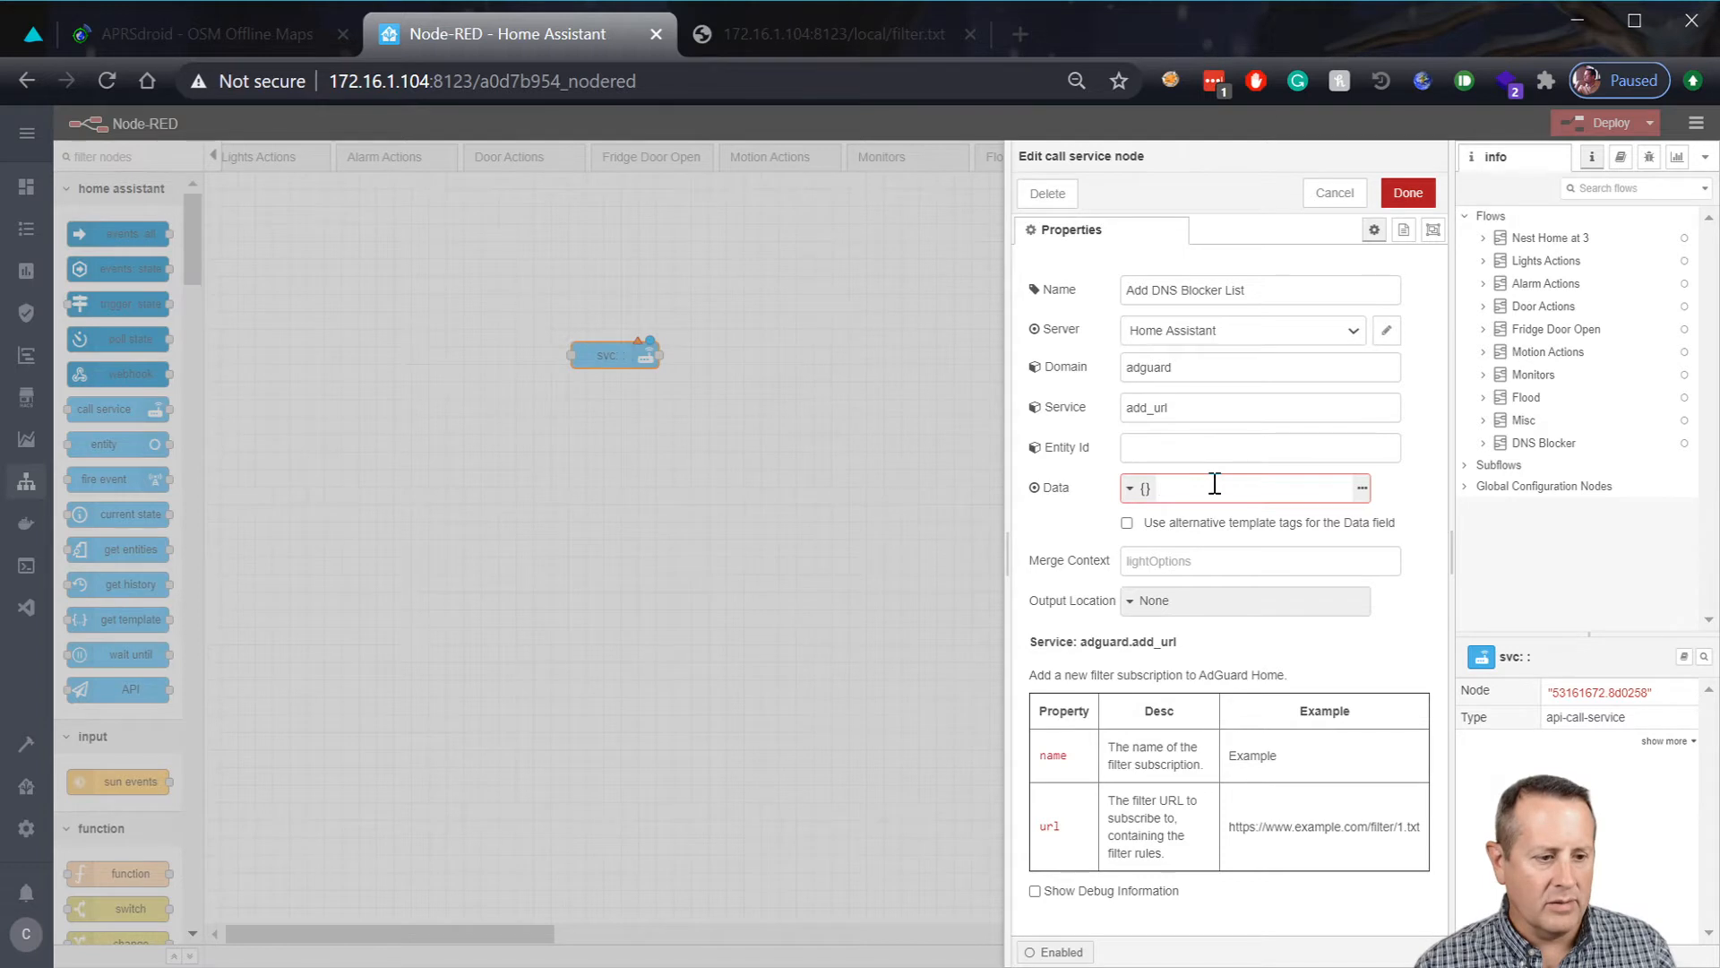
click(1363, 488)
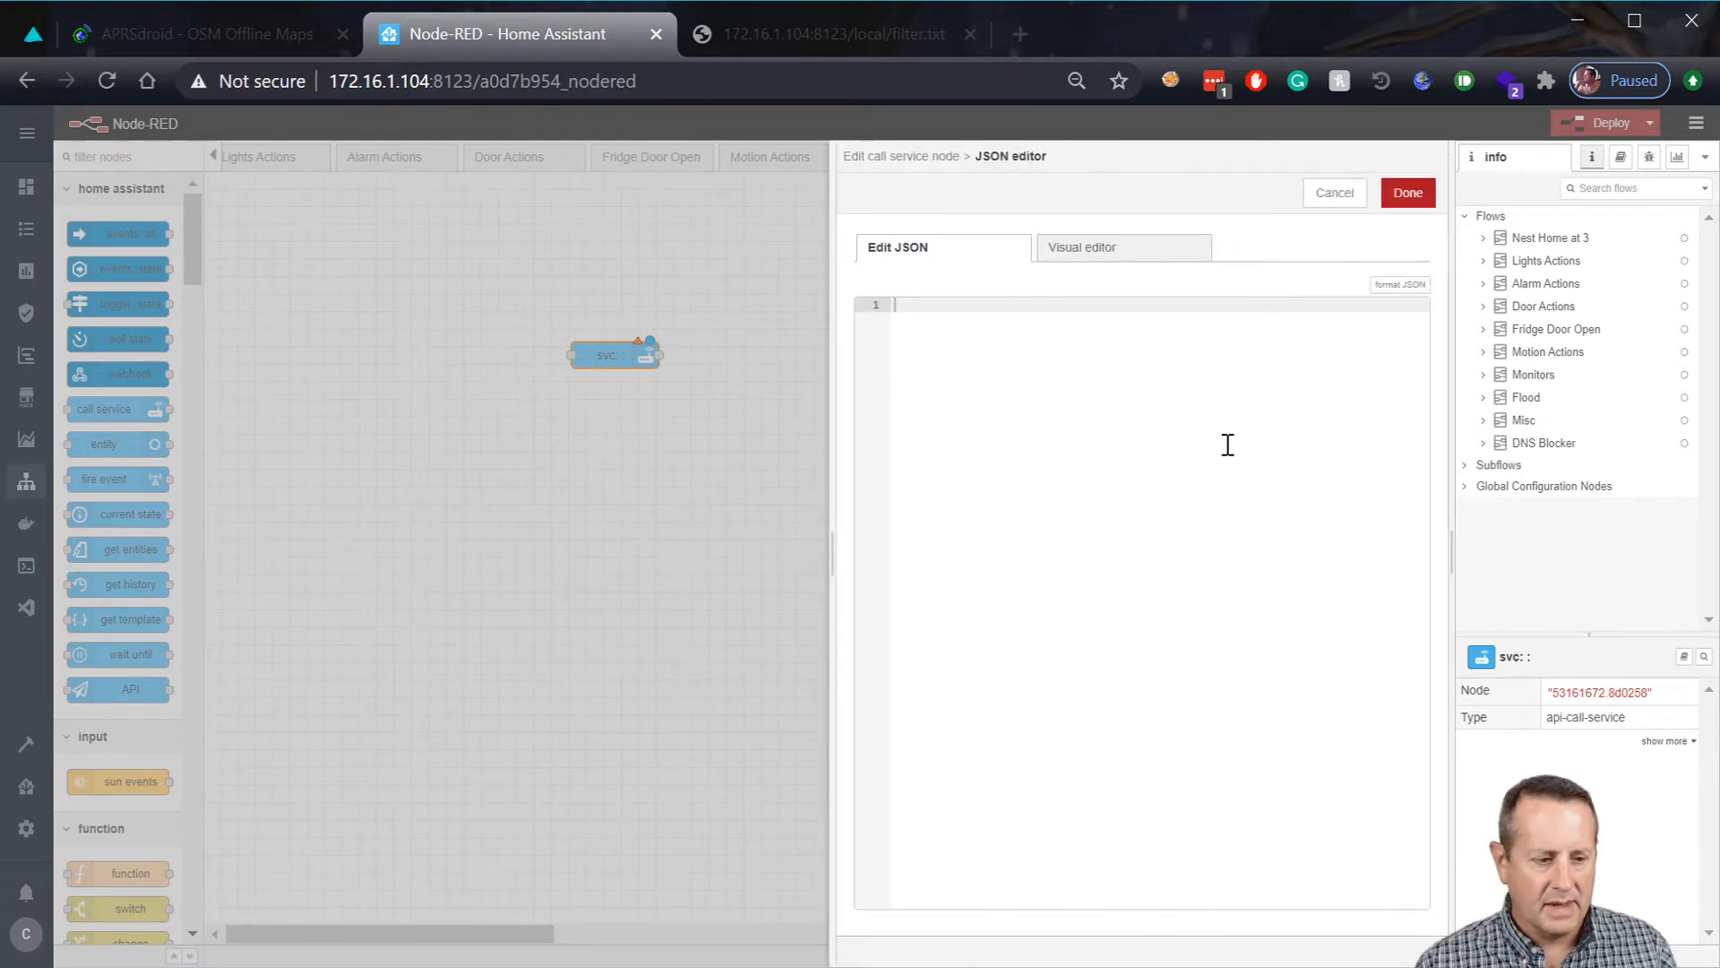
text({)
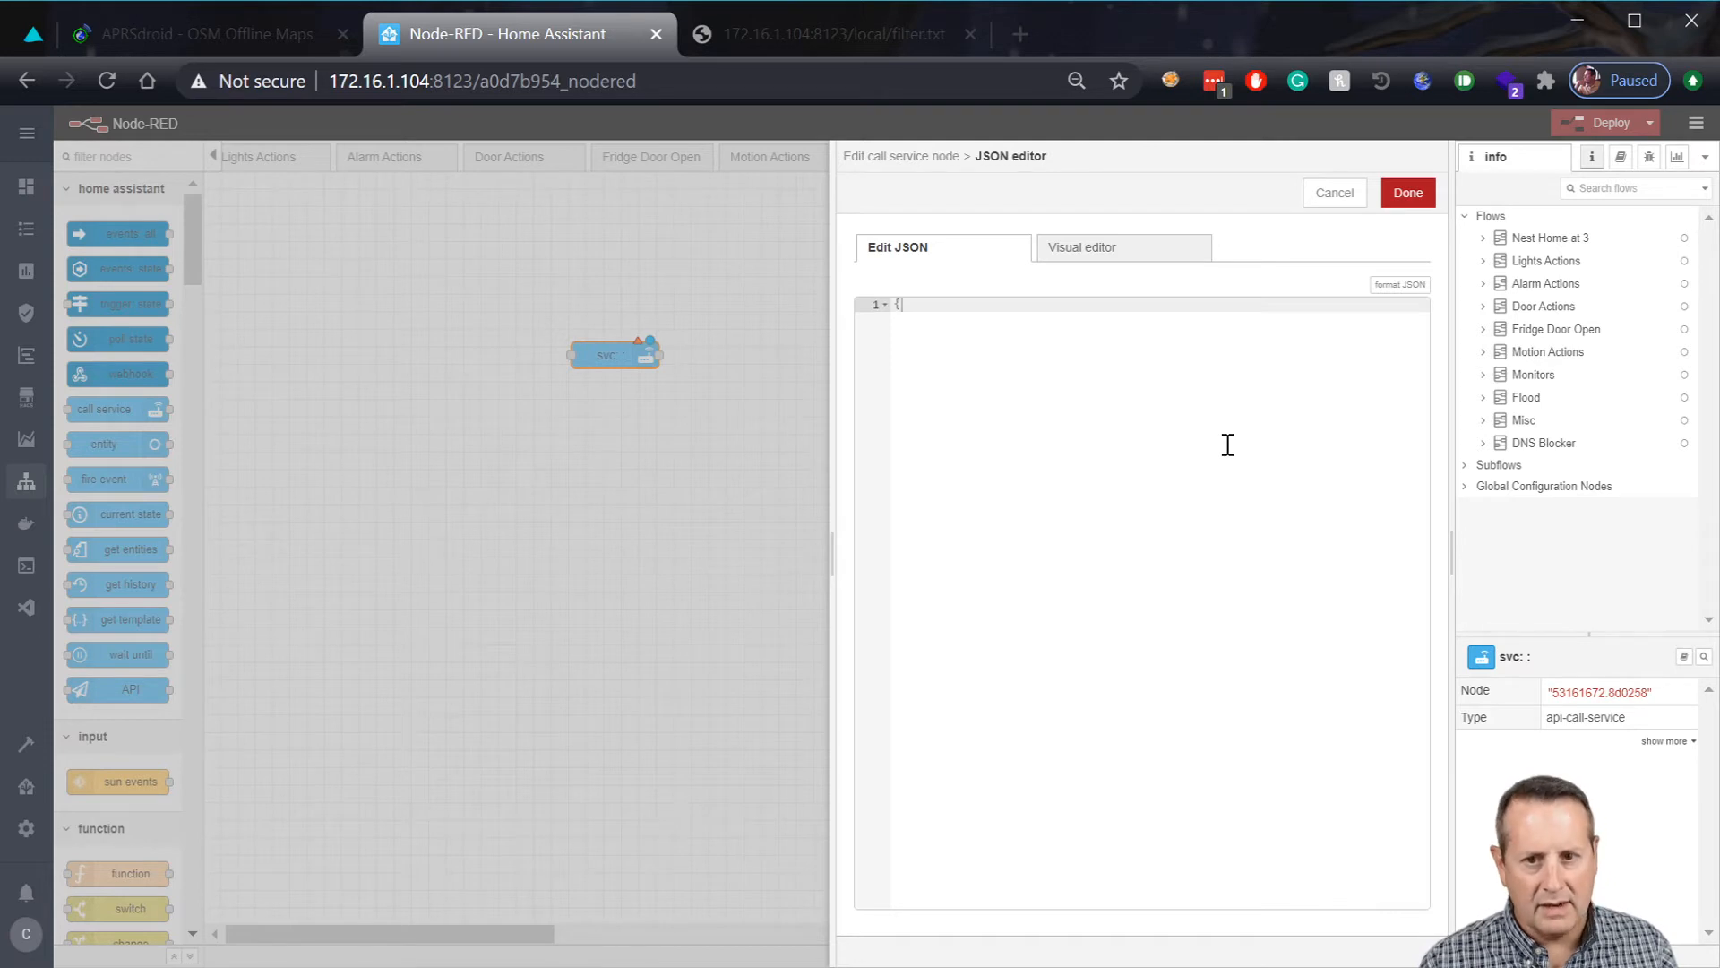
text( "name")
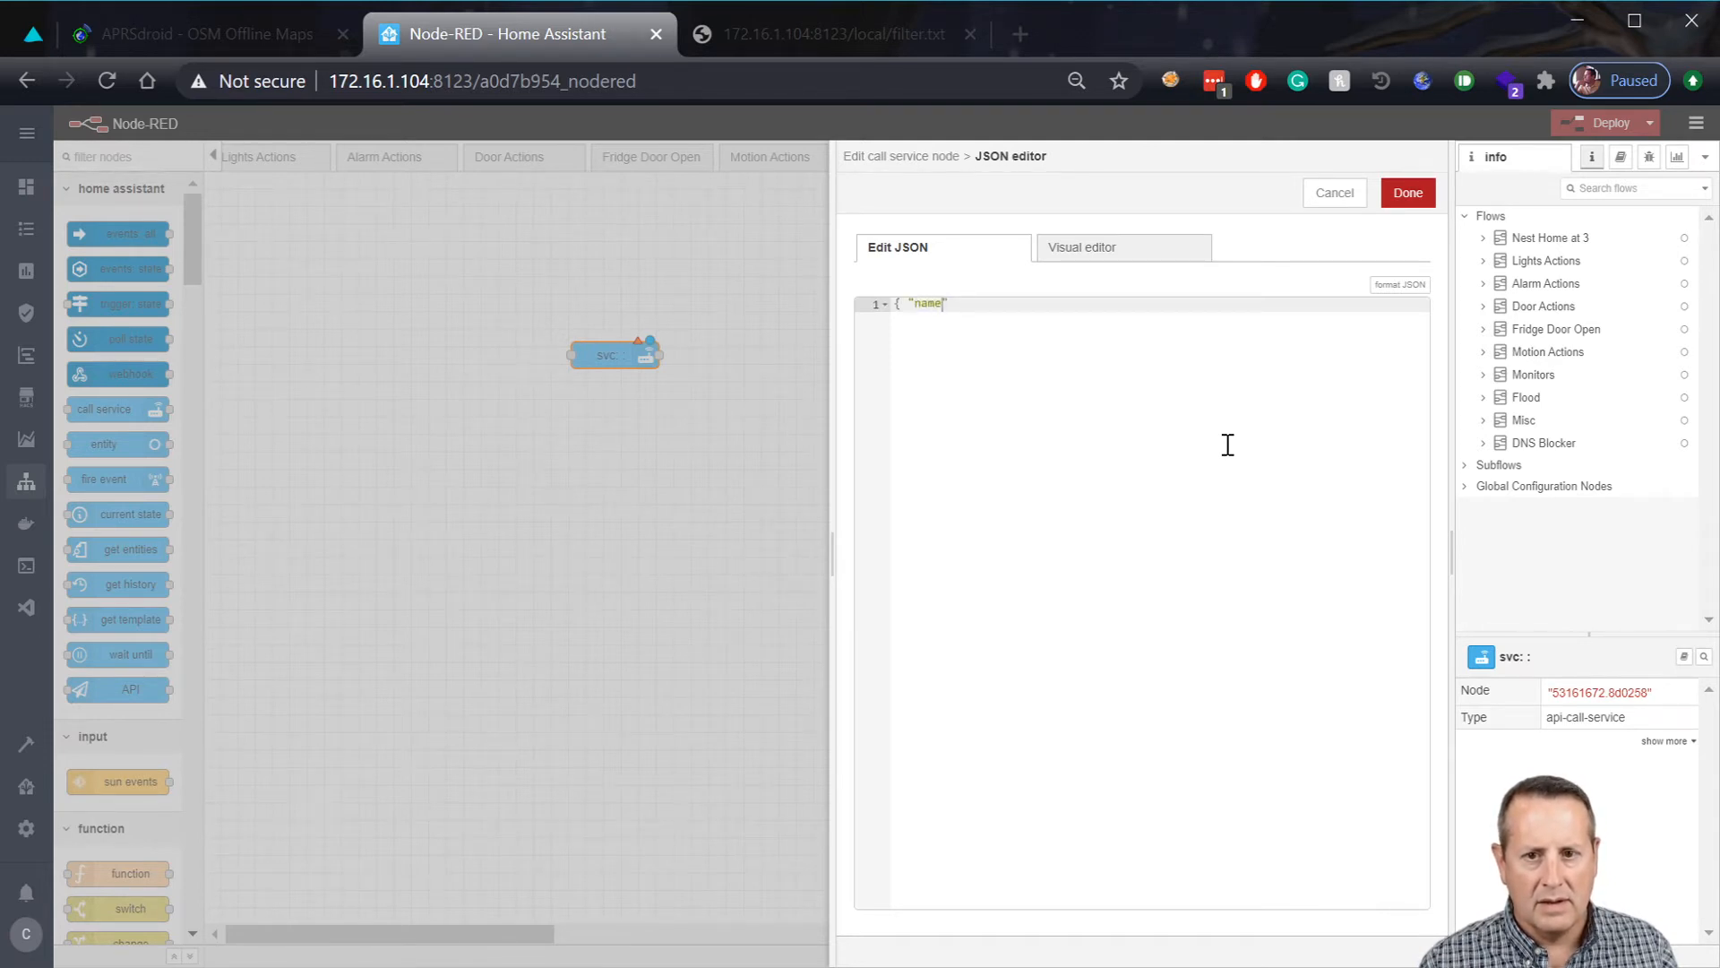
text(:)
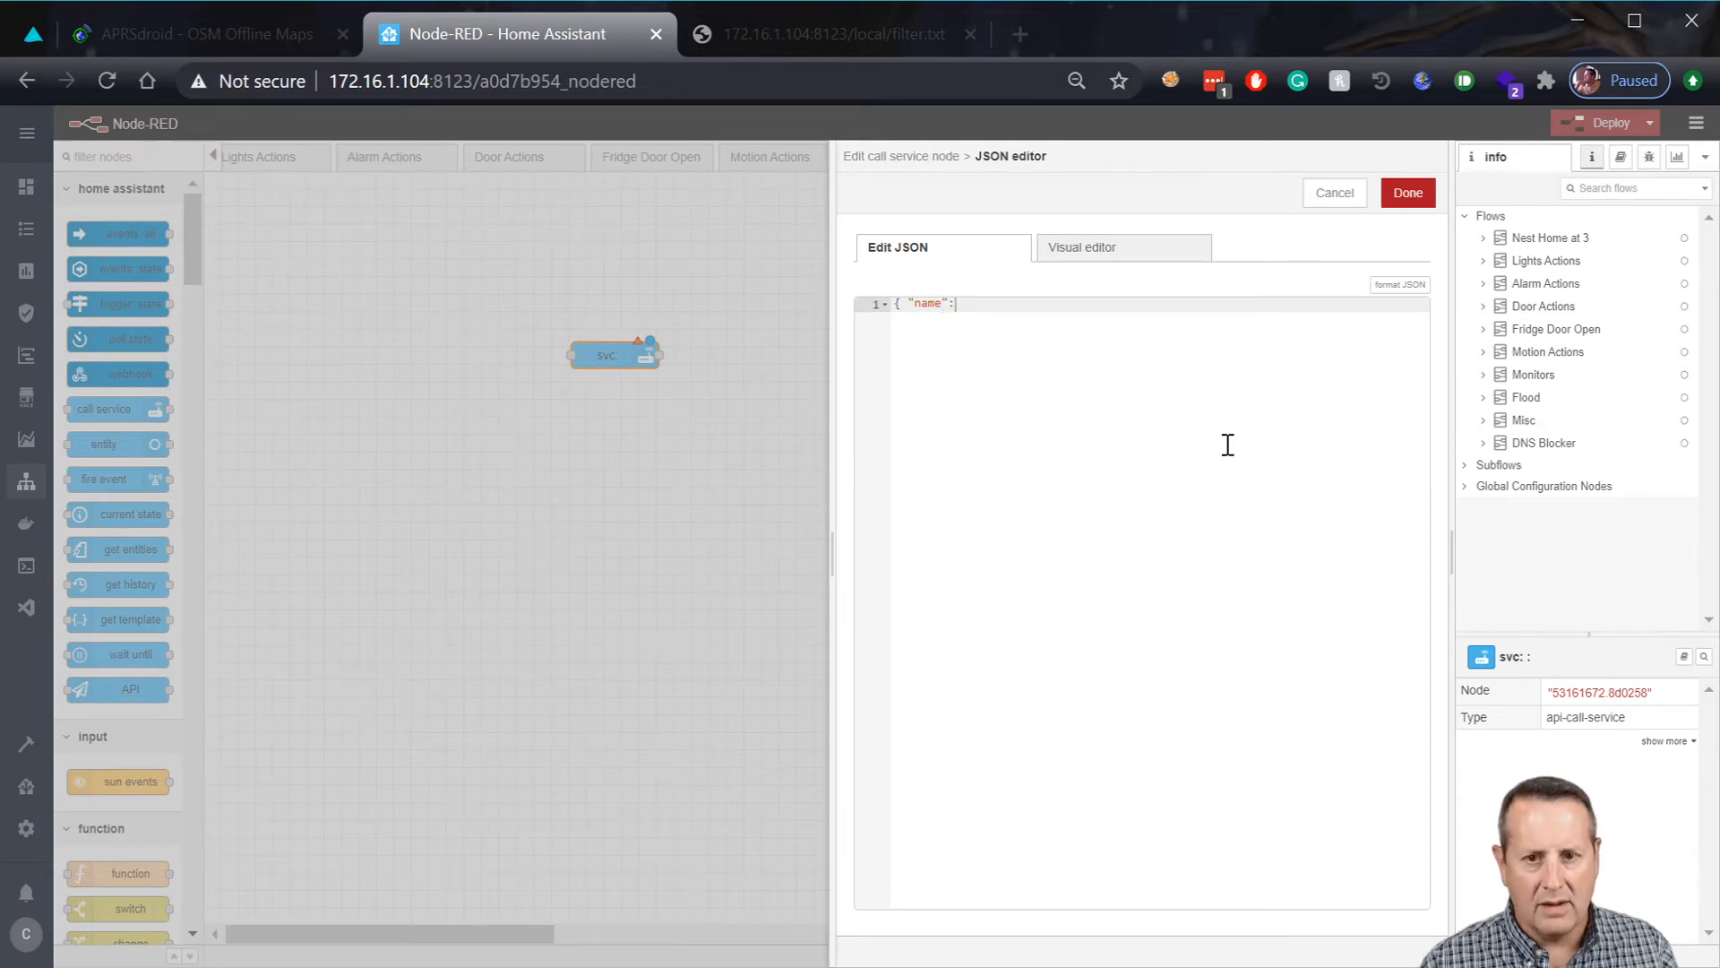
text("Custom)
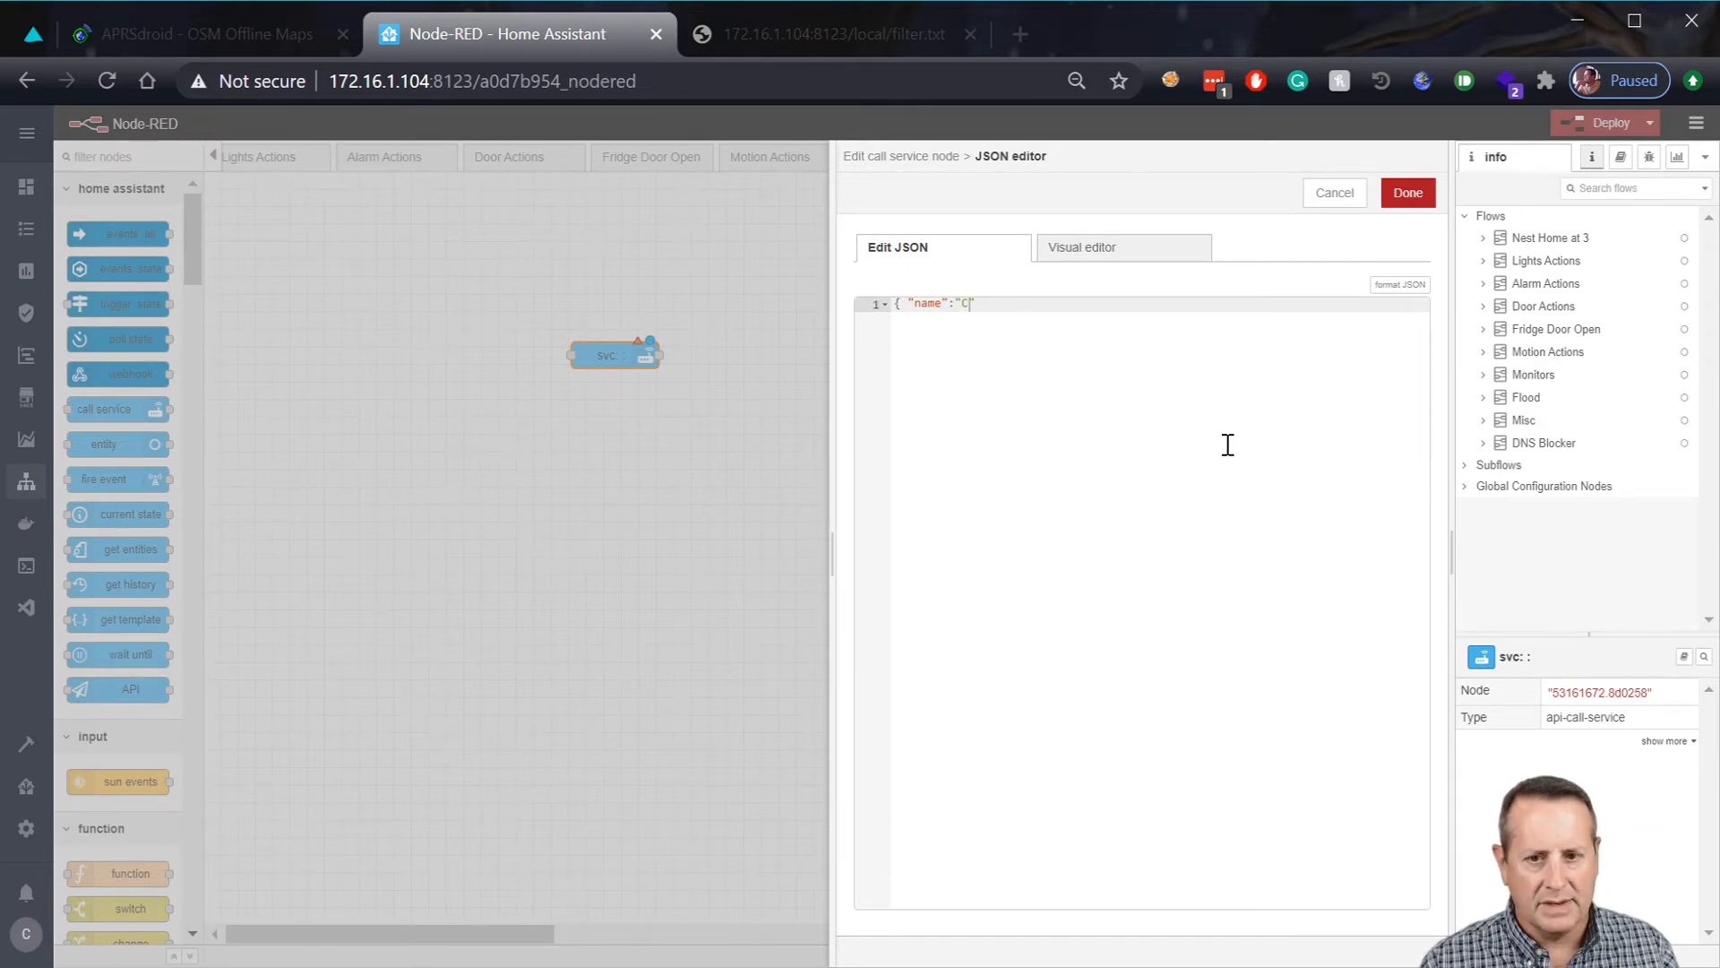
text( Block List")
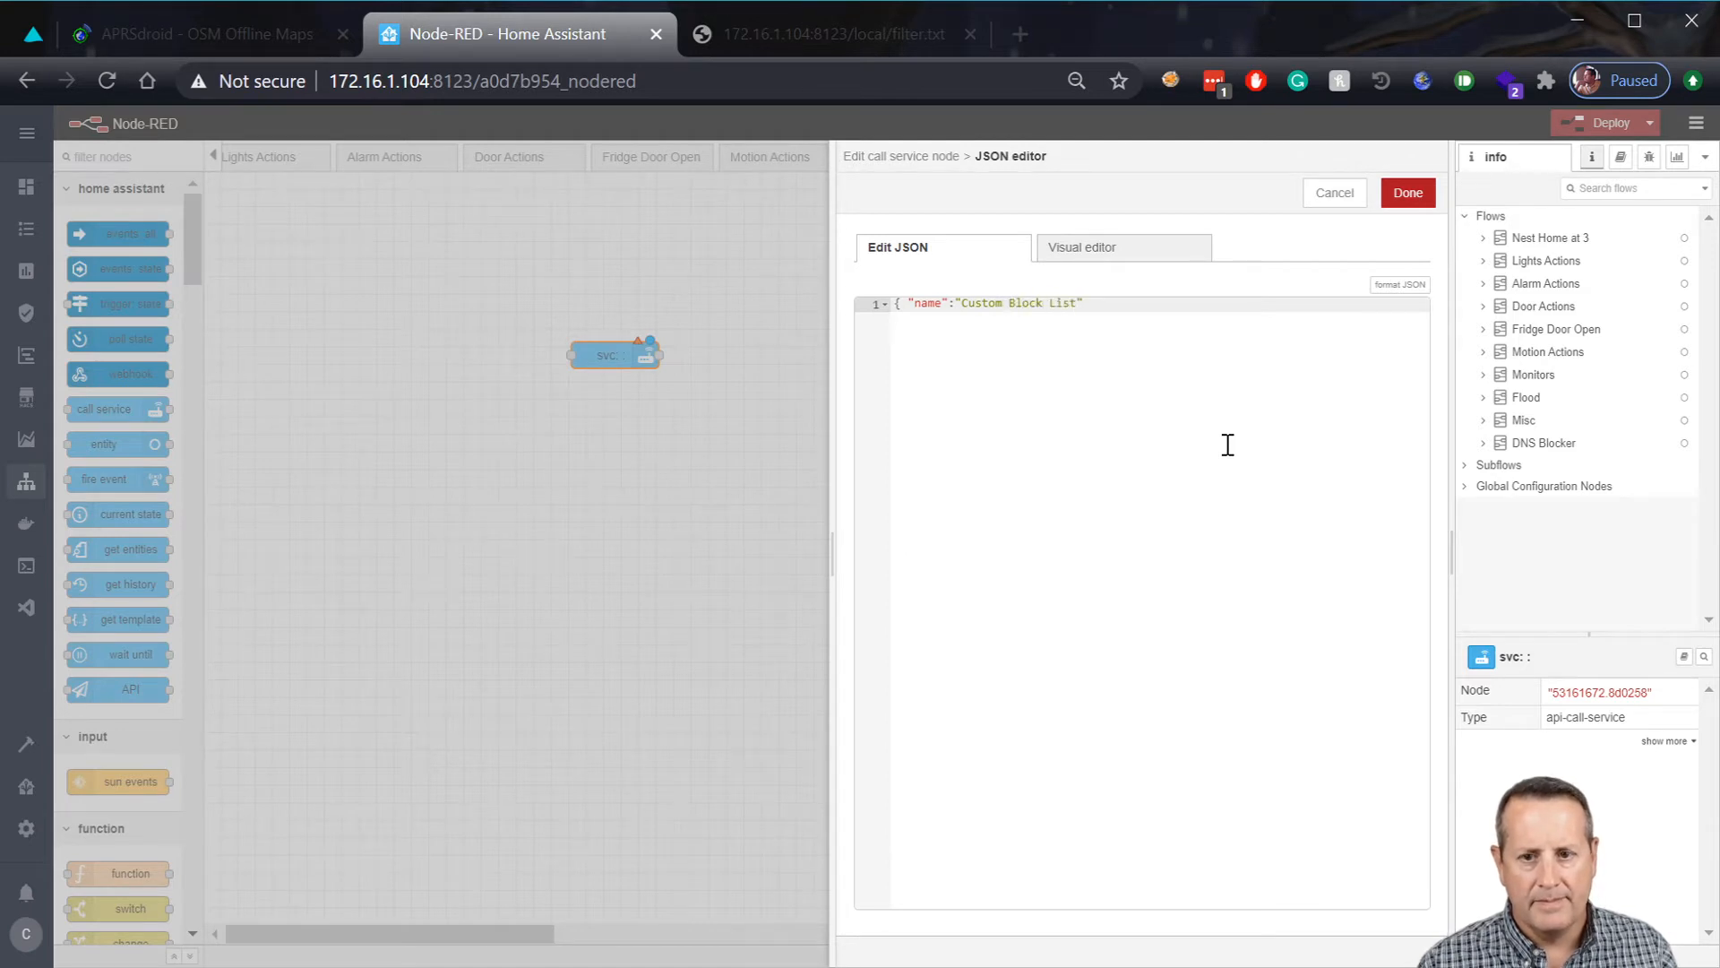
text(,)
key(Return)
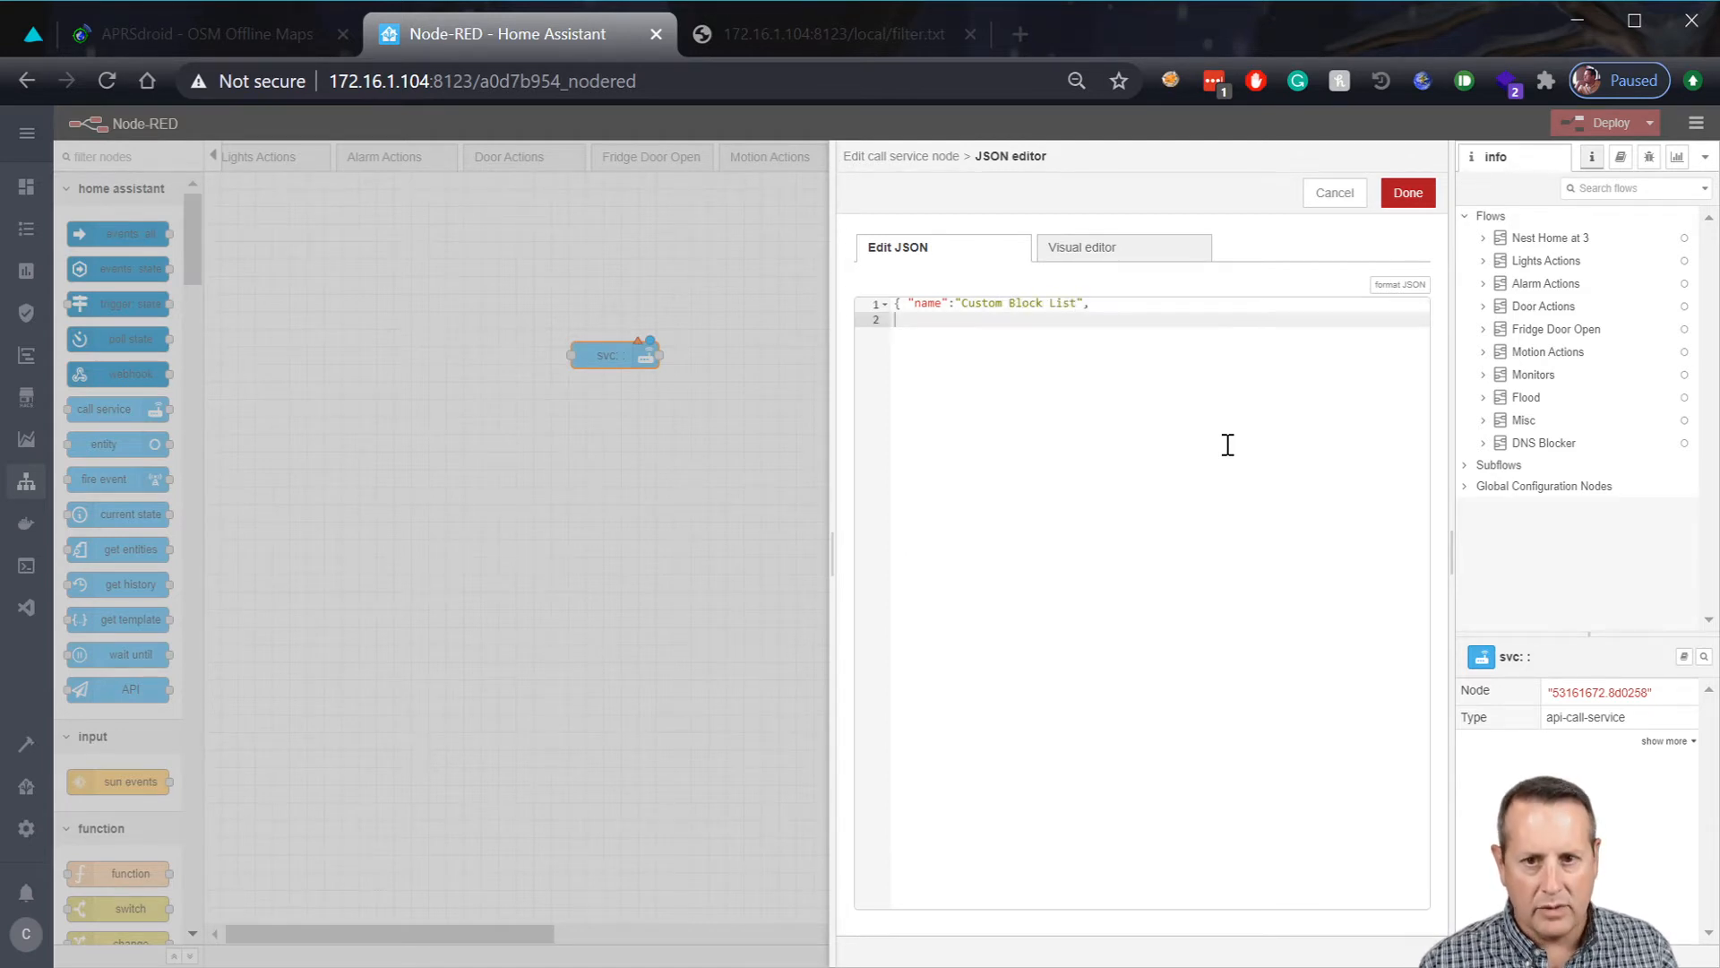
text("url")
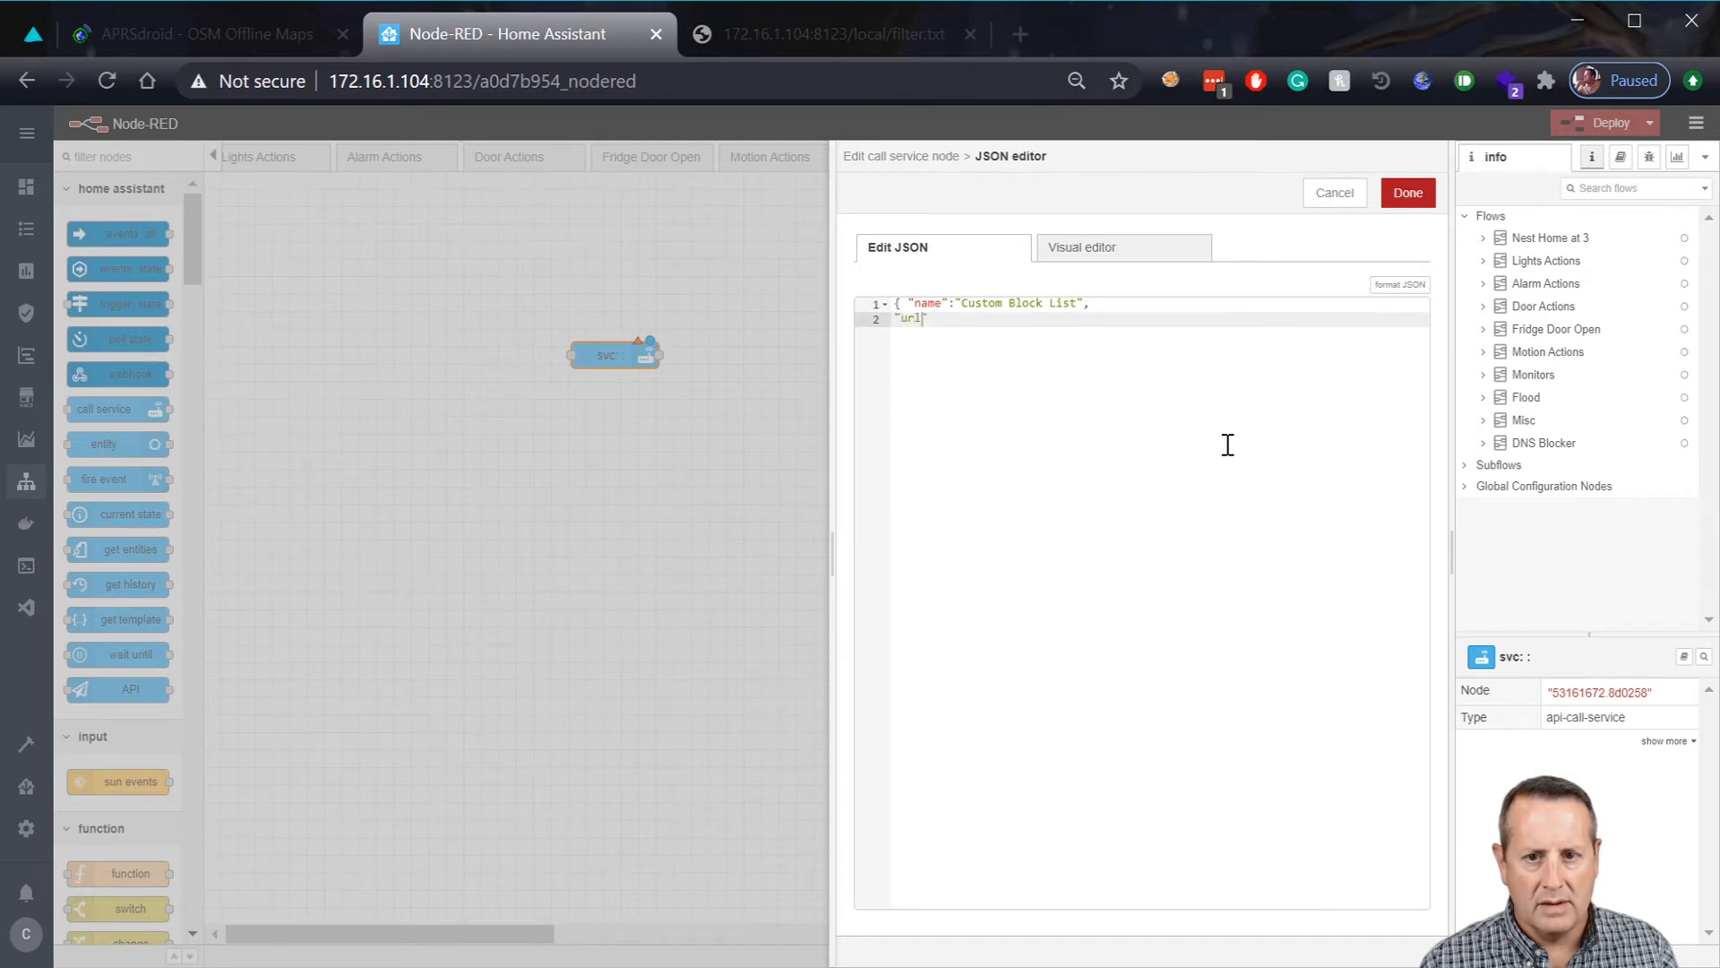
text(:)
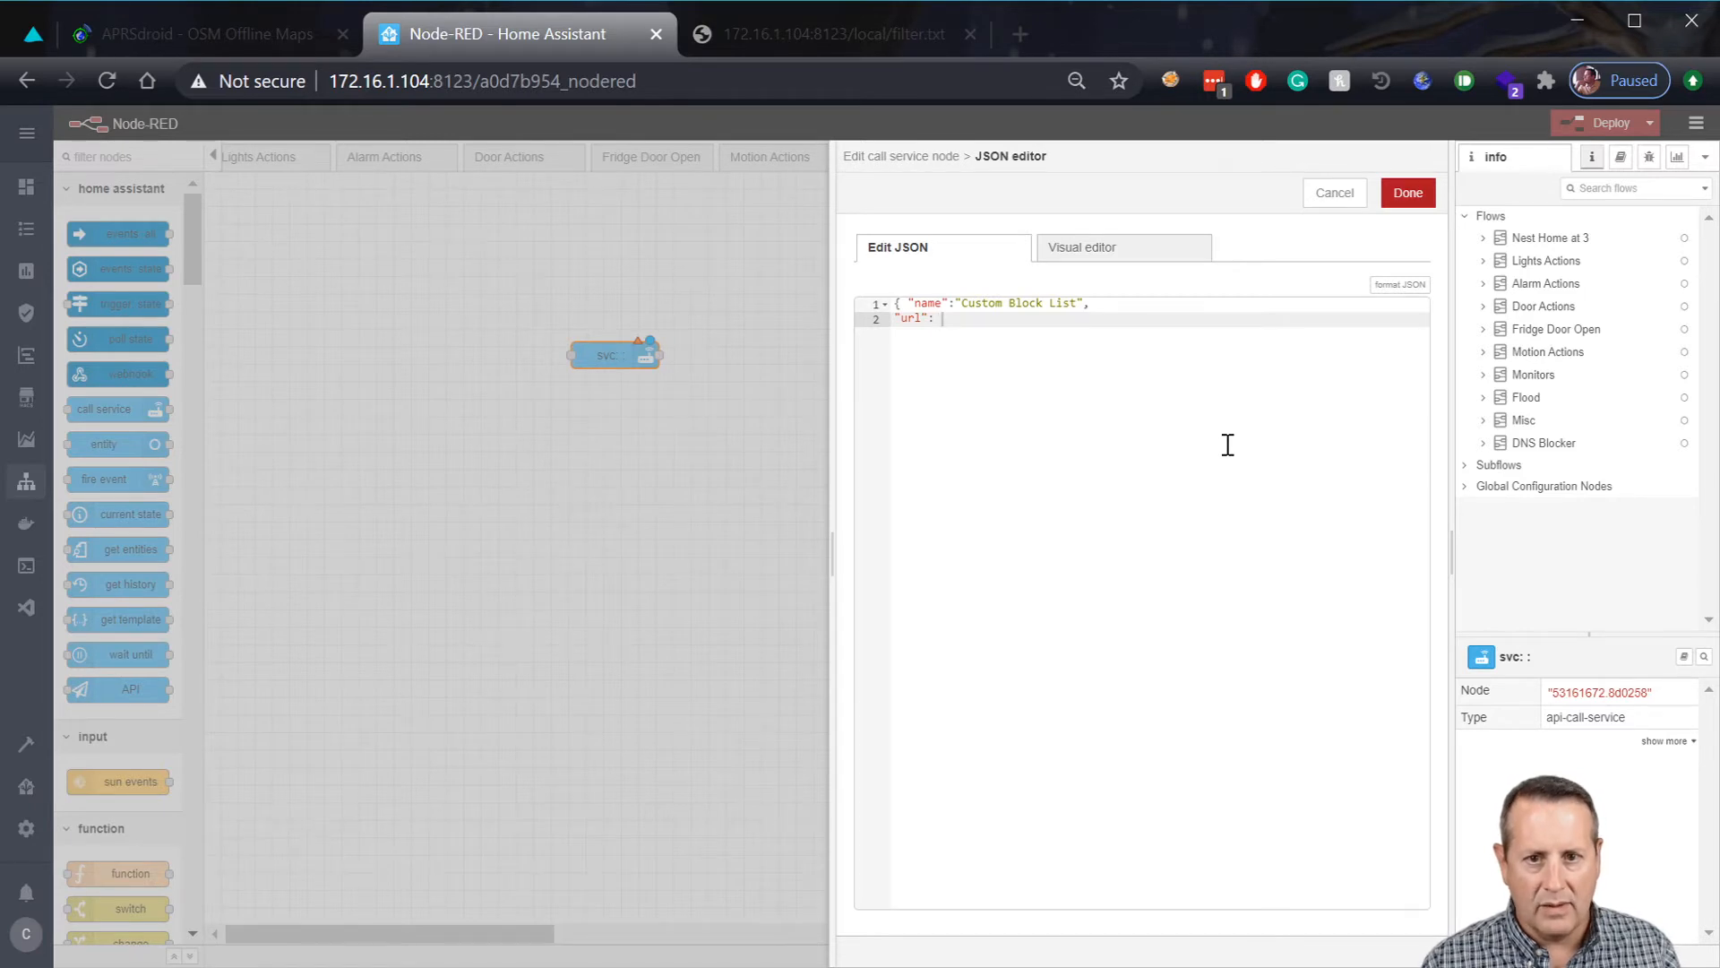
text( ")
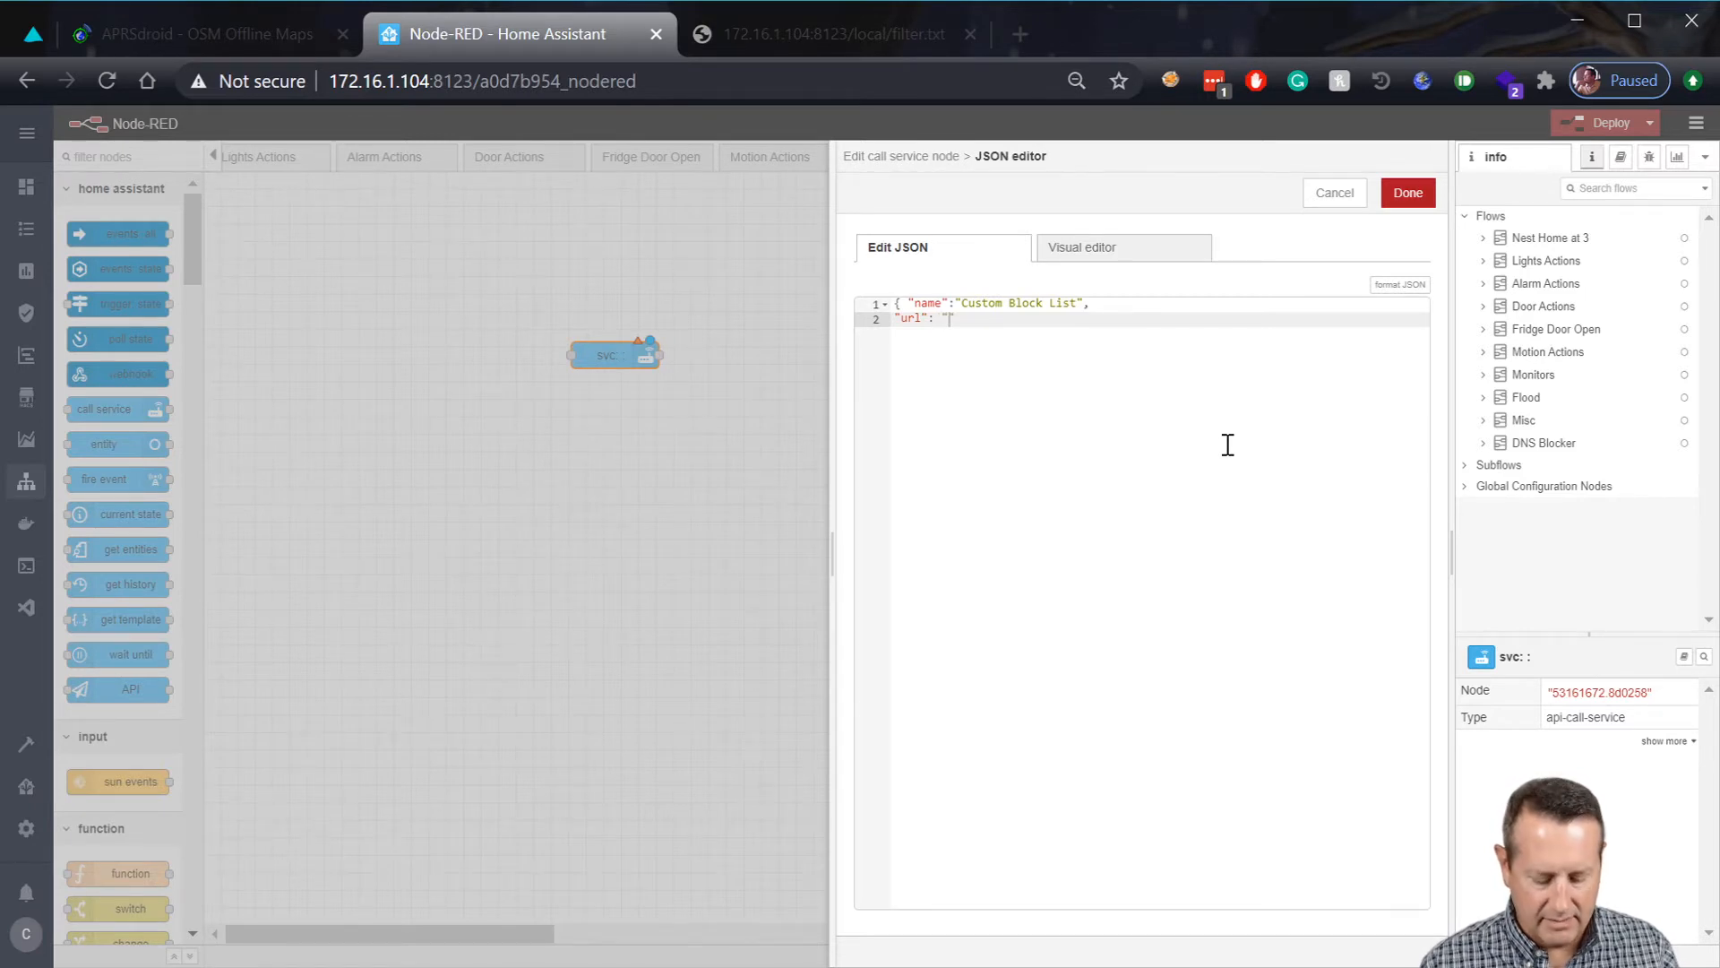
click(788, 38)
drag(588, 82, 310, 77)
key(ctrl+c)
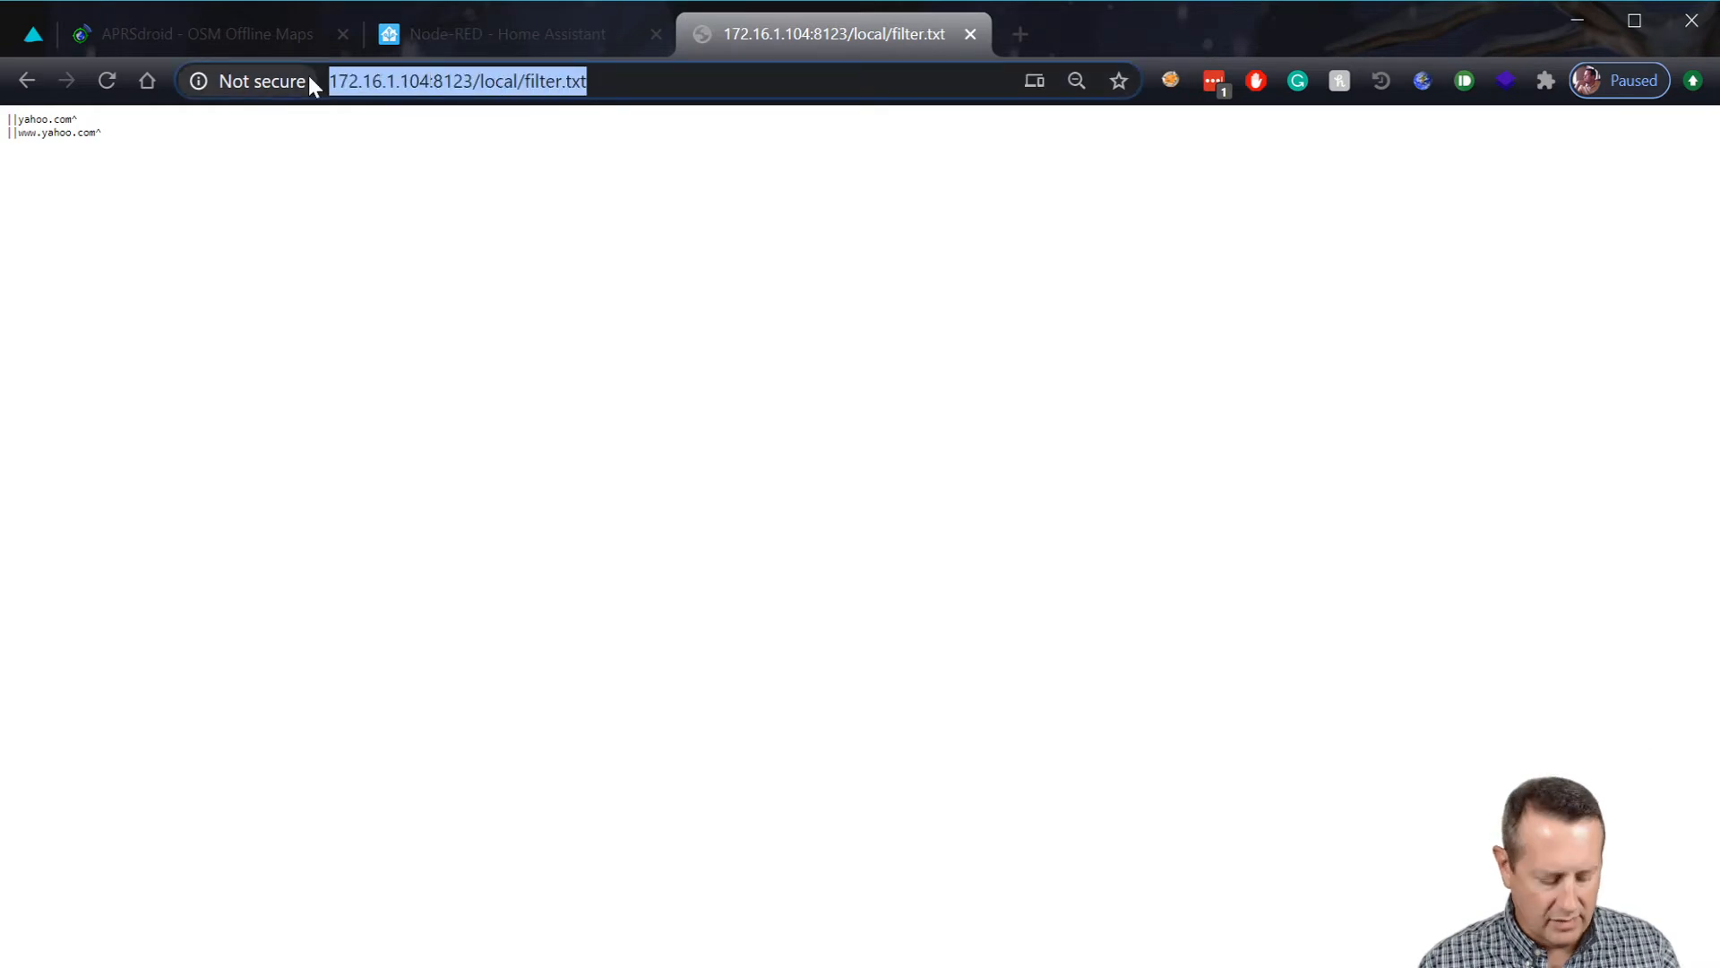
click(487, 43)
key(ctrl+v)
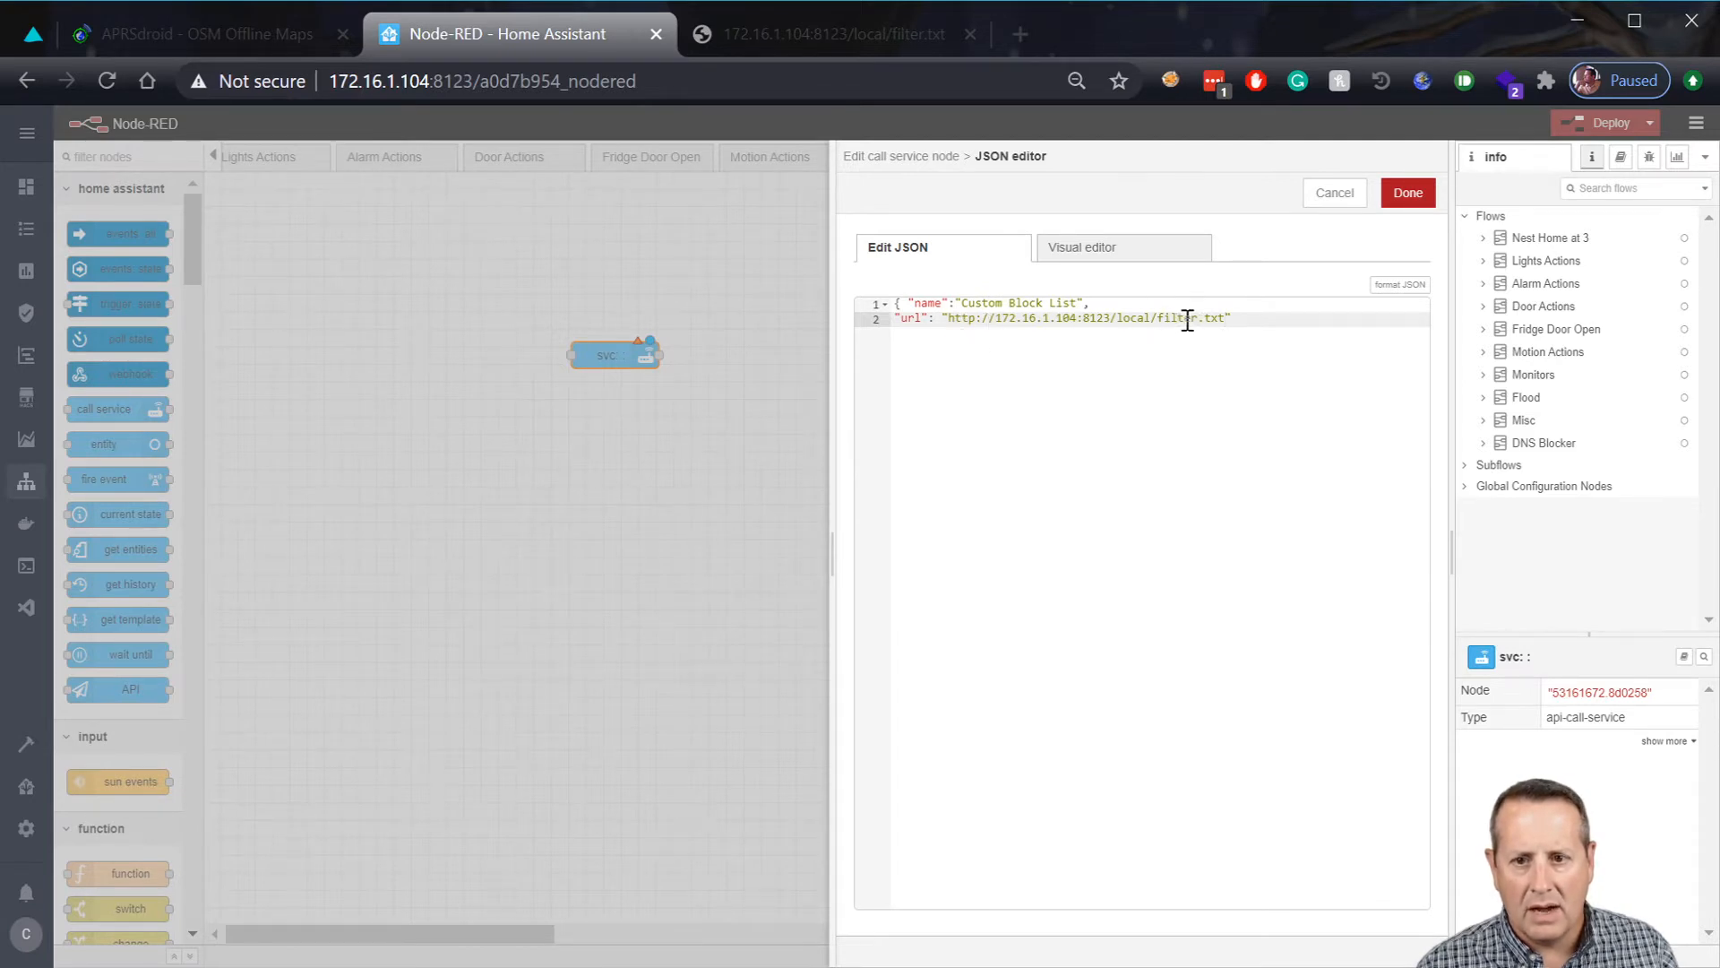
Close the JSON object with a brace on its own line and move the name property to a separate indented line.
click(1236, 319)
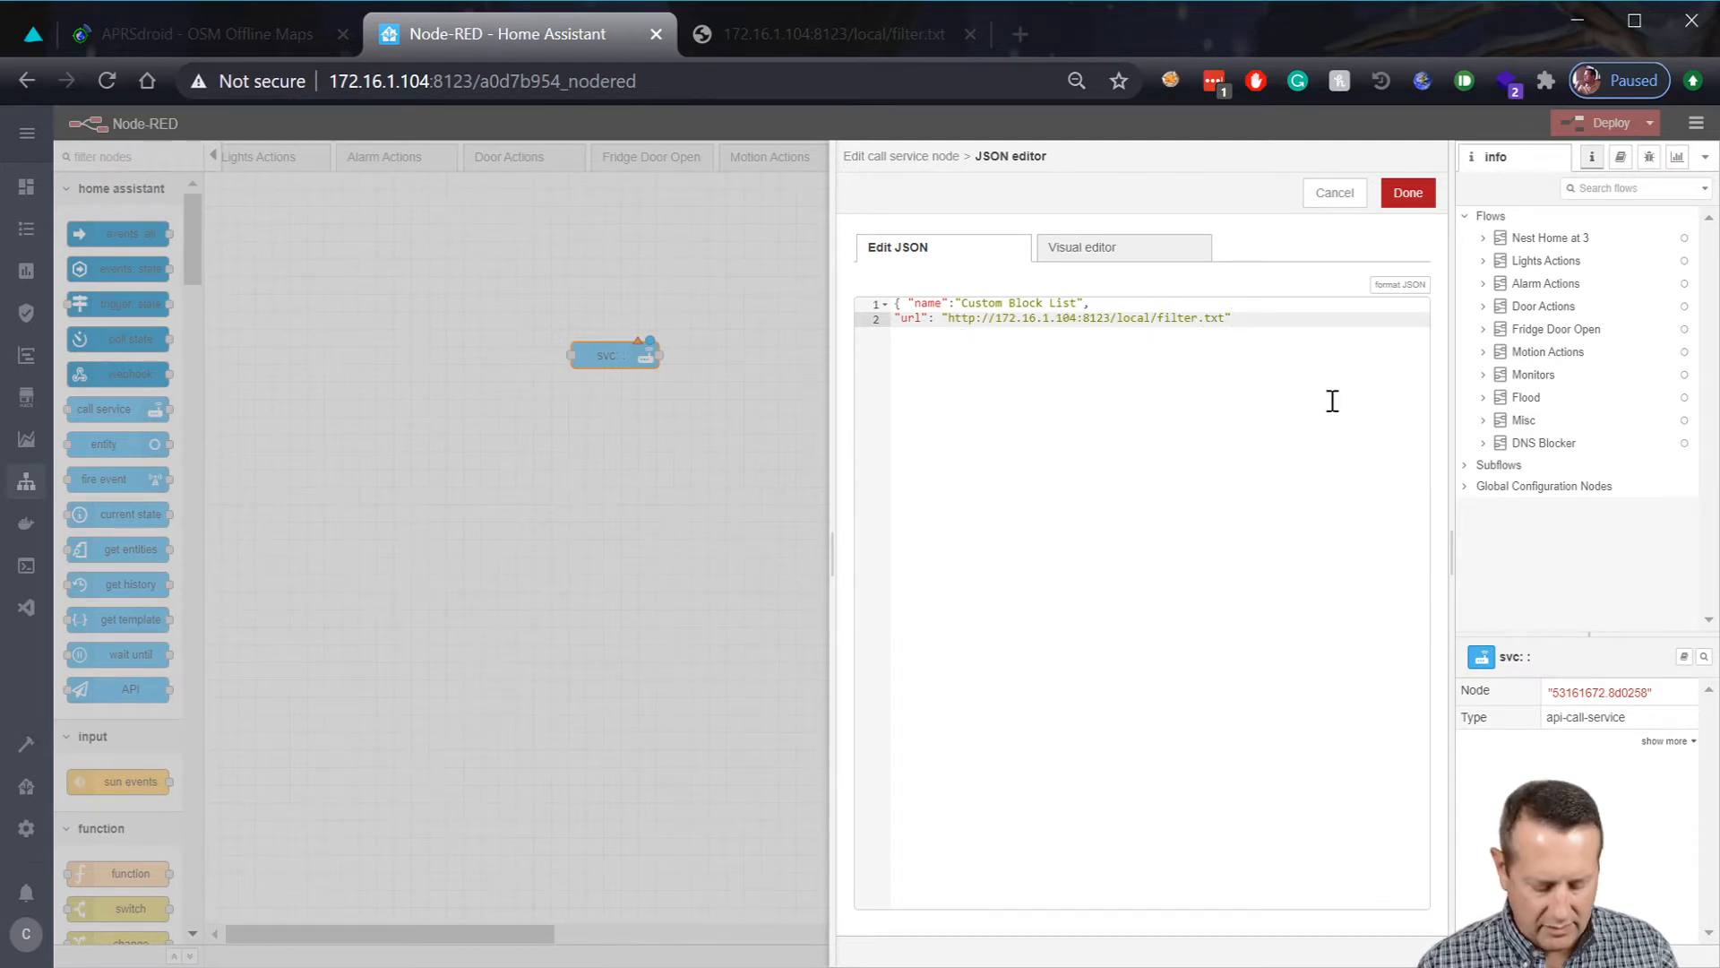
key(Return)
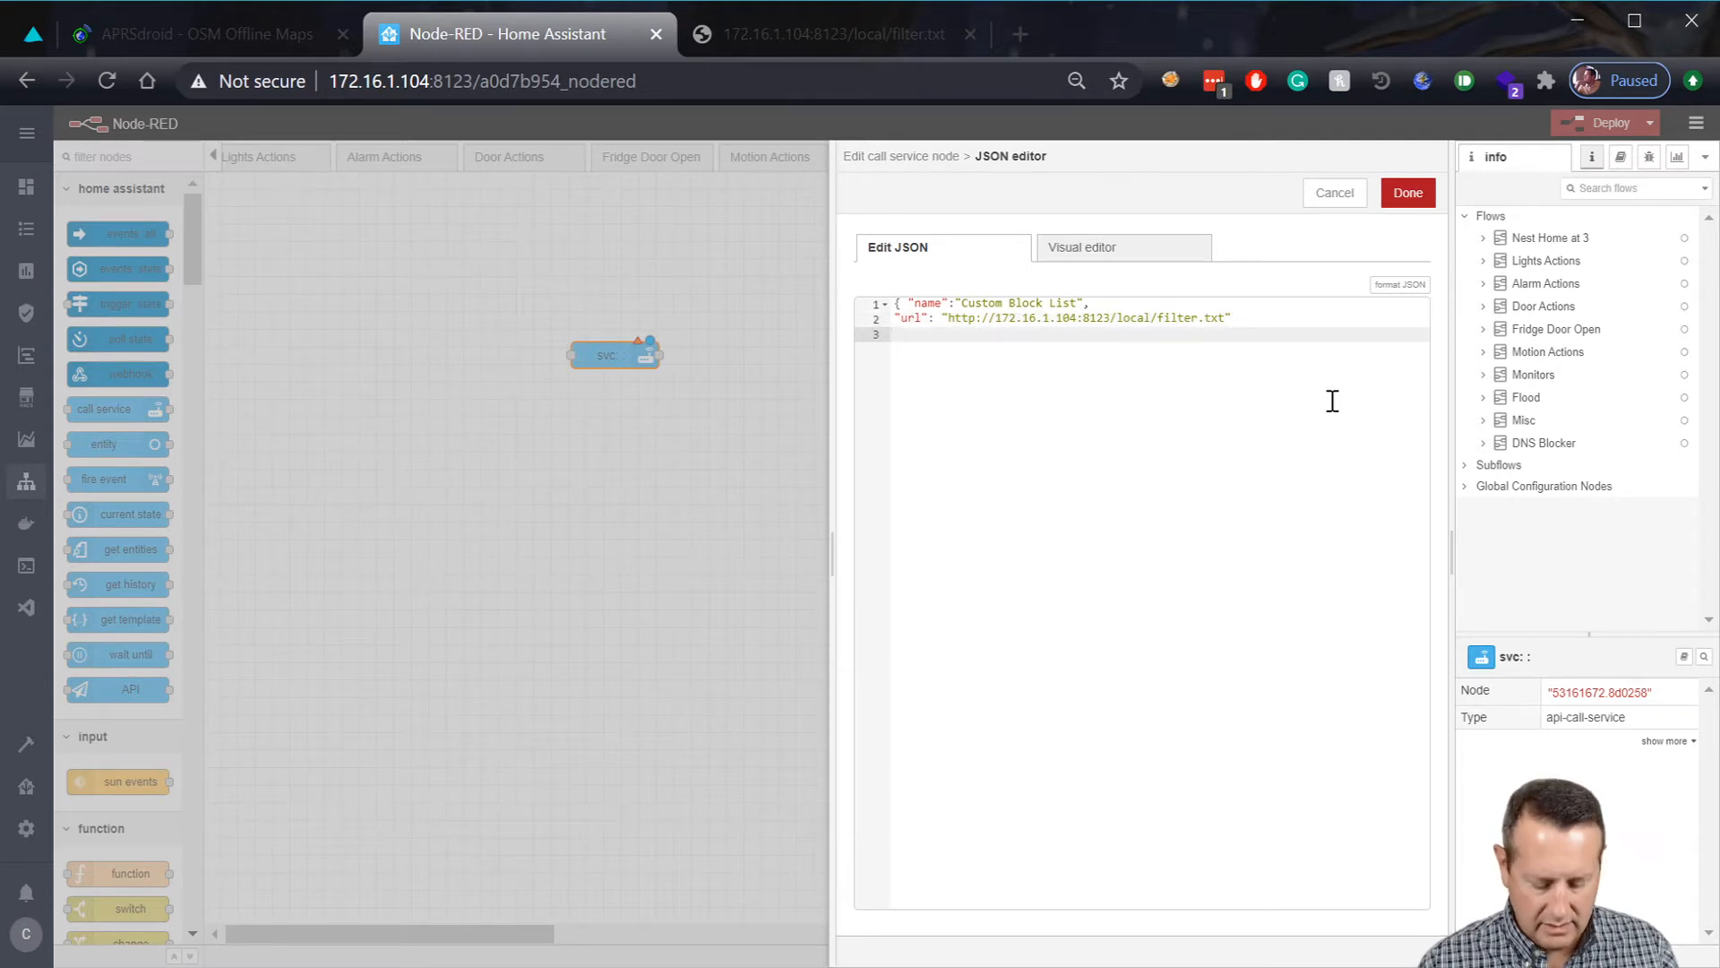
text(})
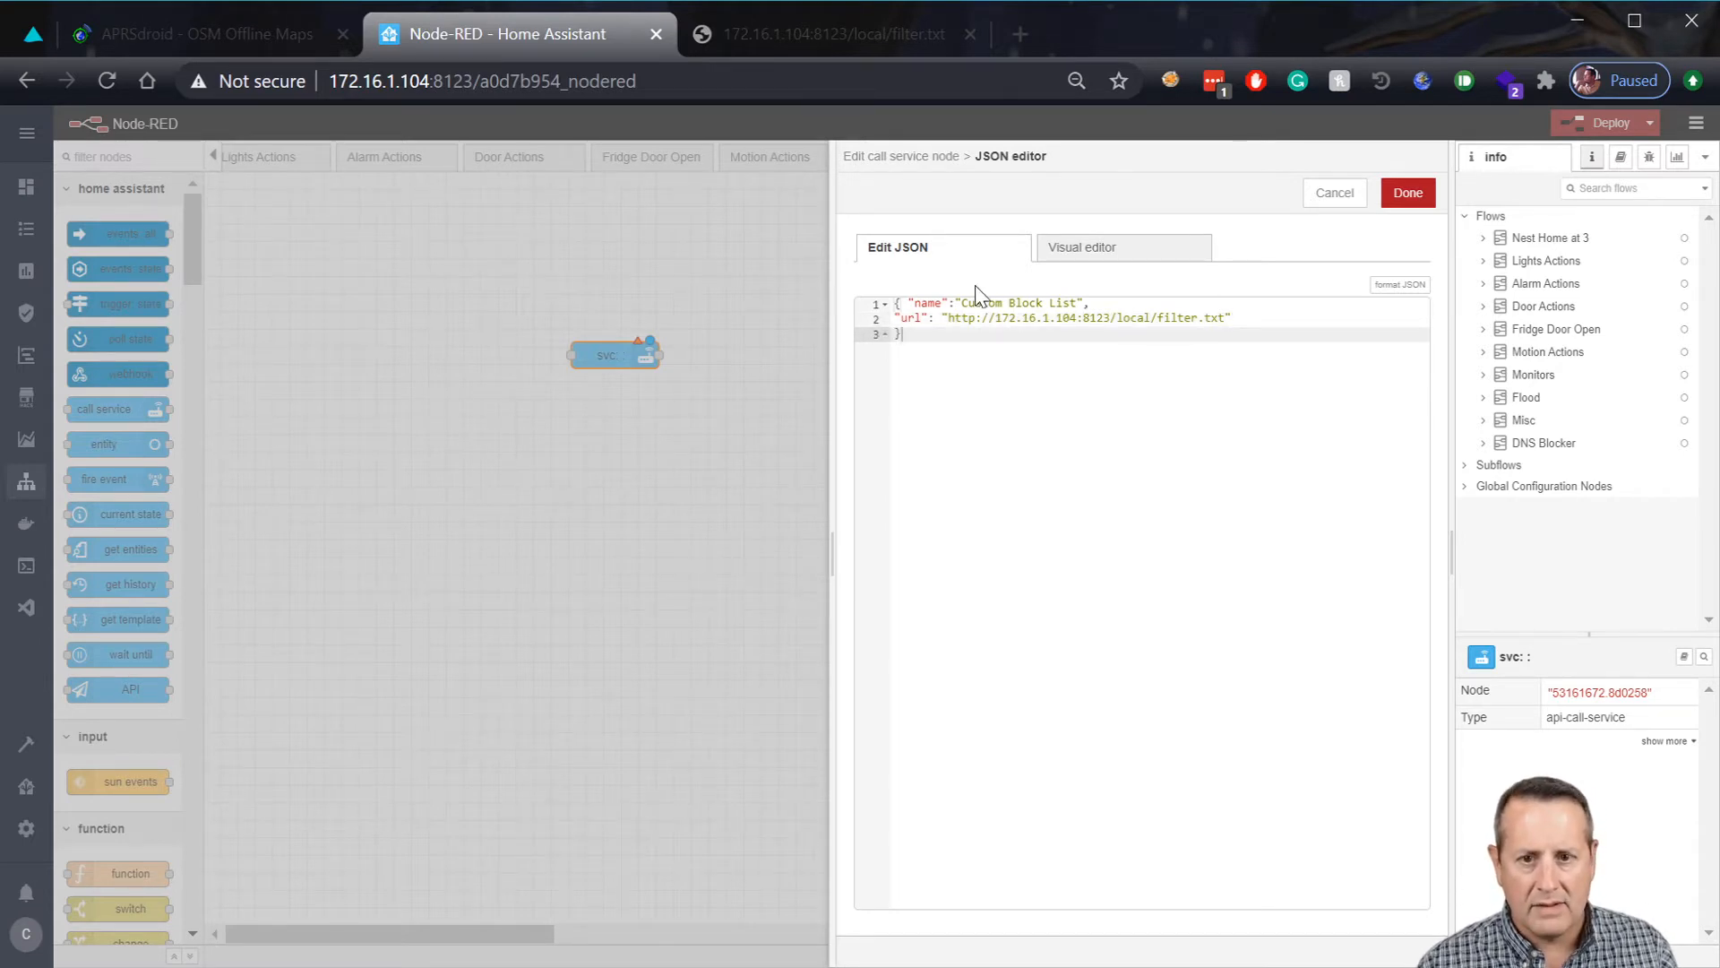
click(908, 302)
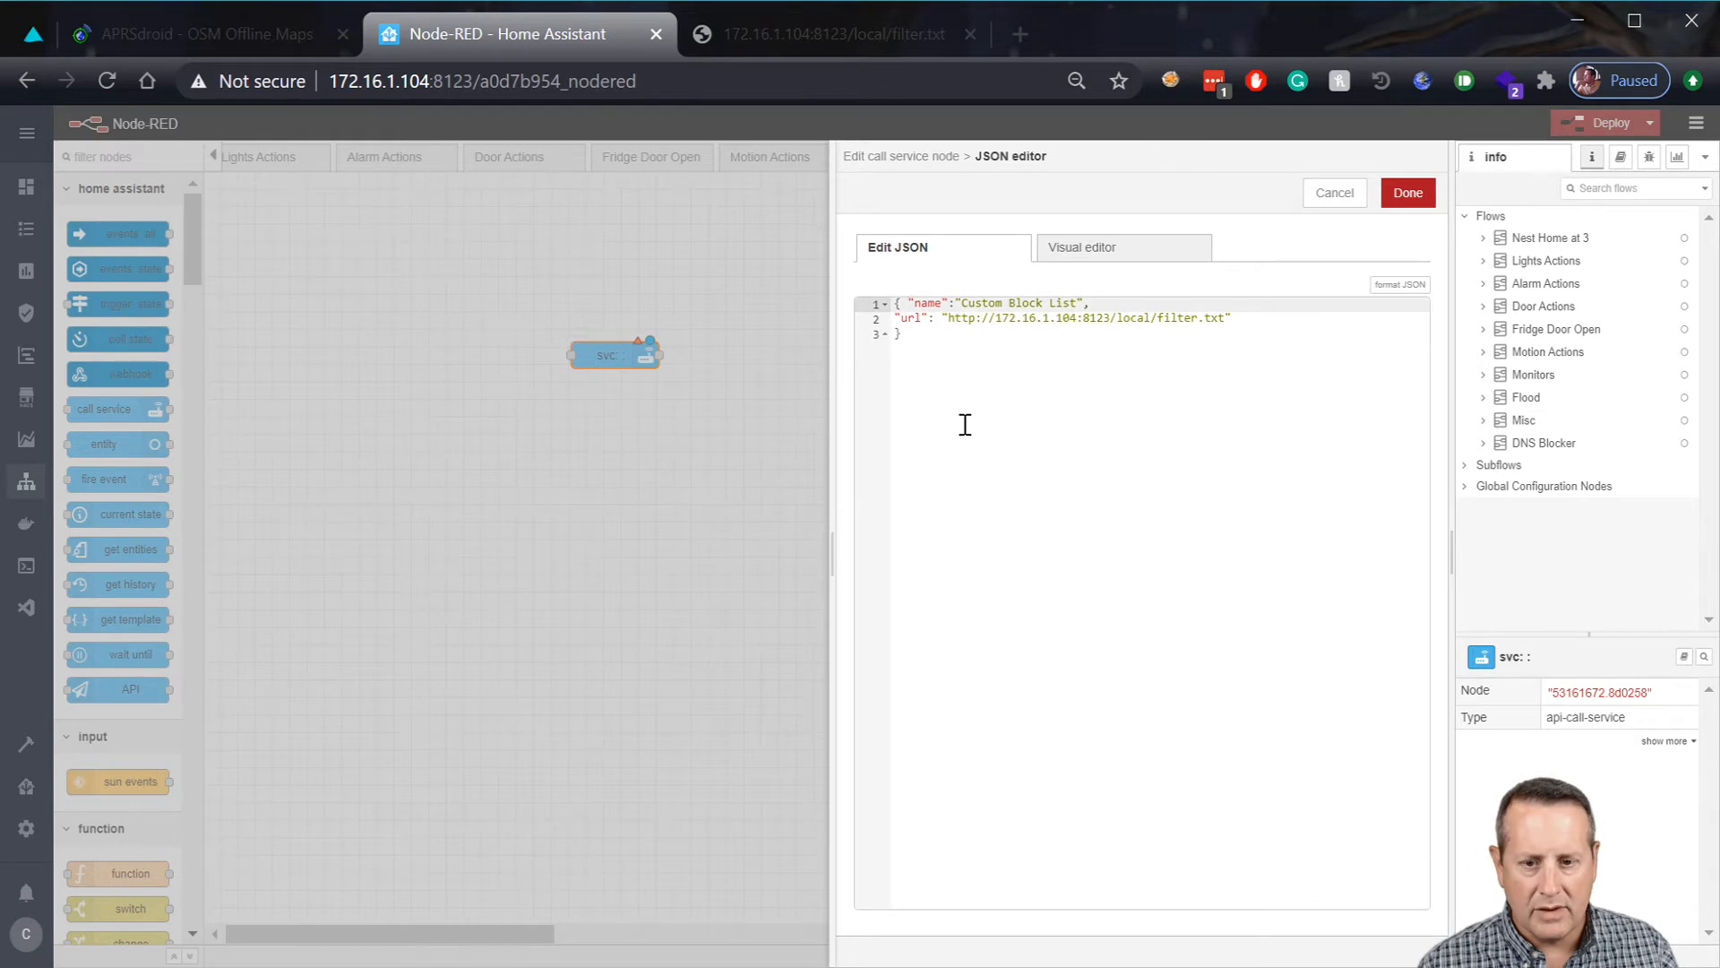
key(Return)
key(Down)
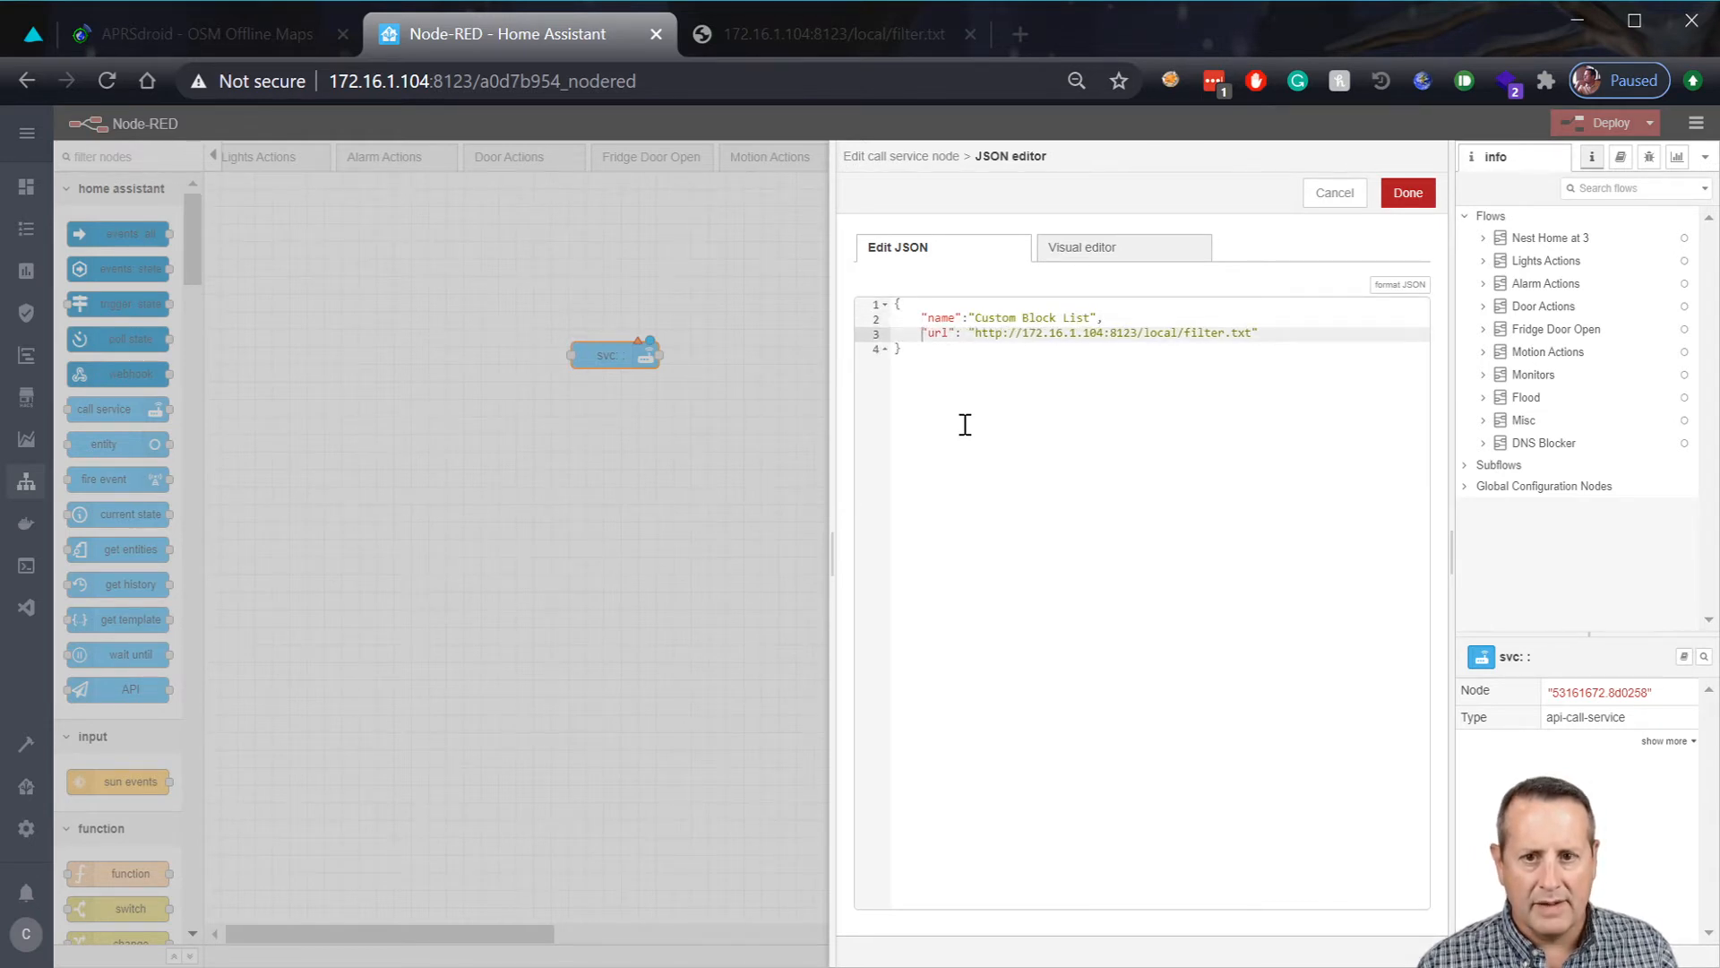
click(1016, 468)
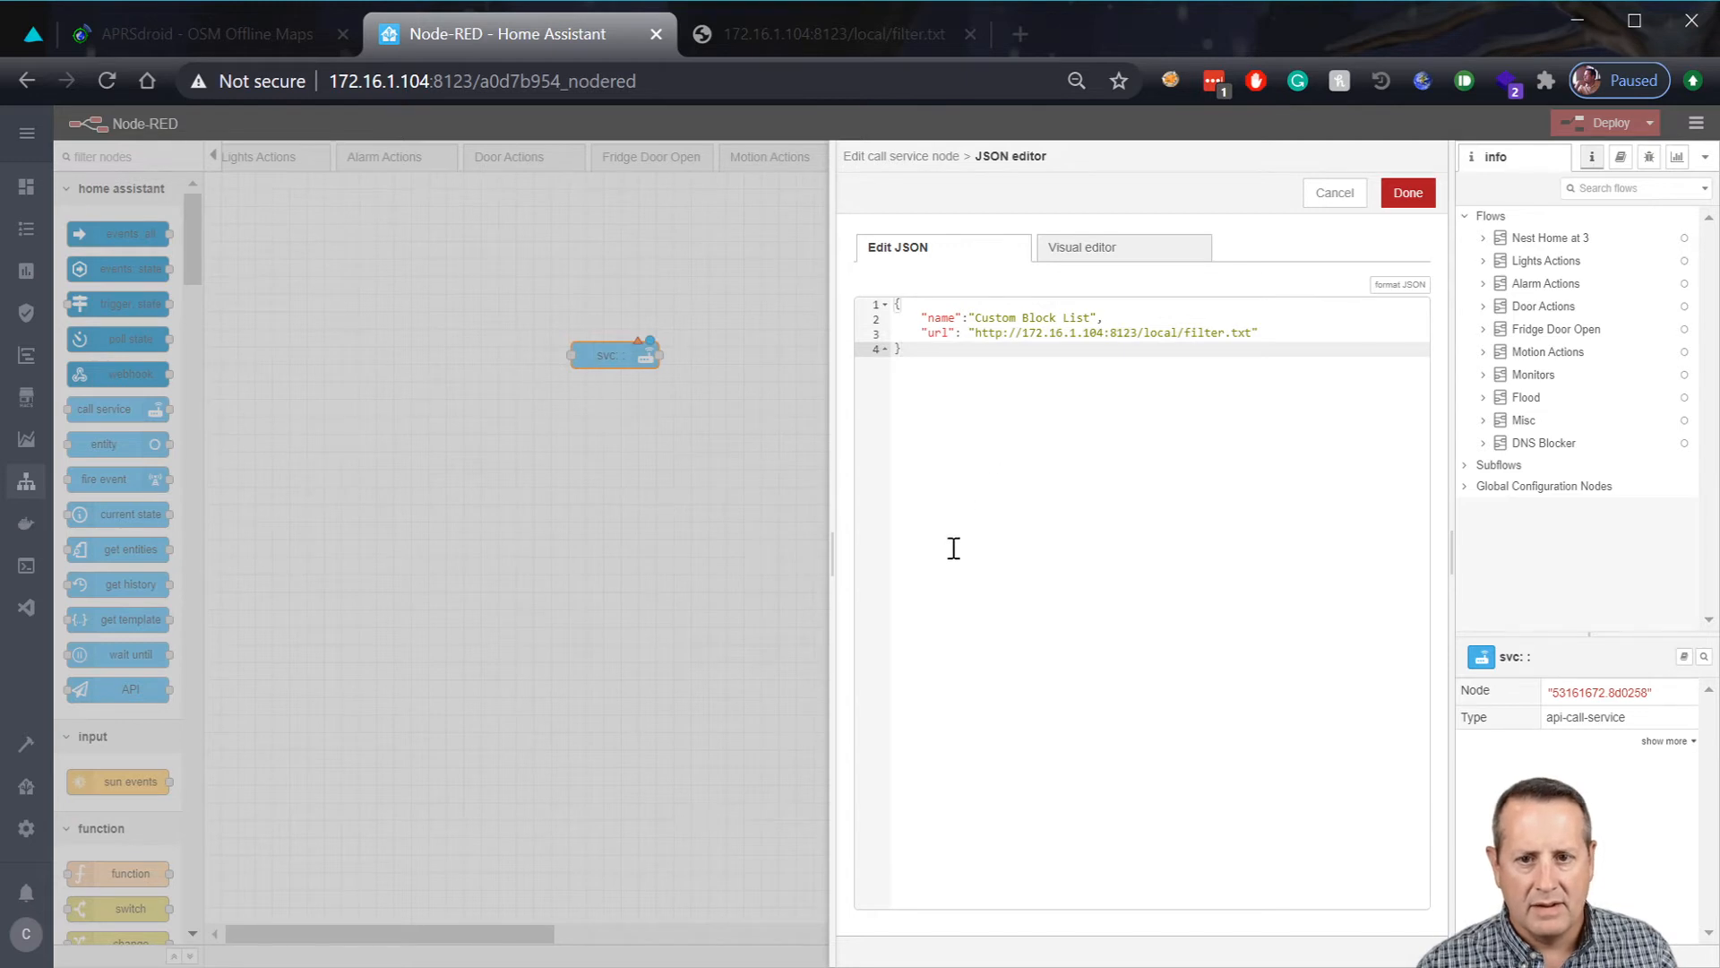
Test the JSON validation by removing the comma after the name property and putting it back.
click(1086, 320)
click(1109, 319)
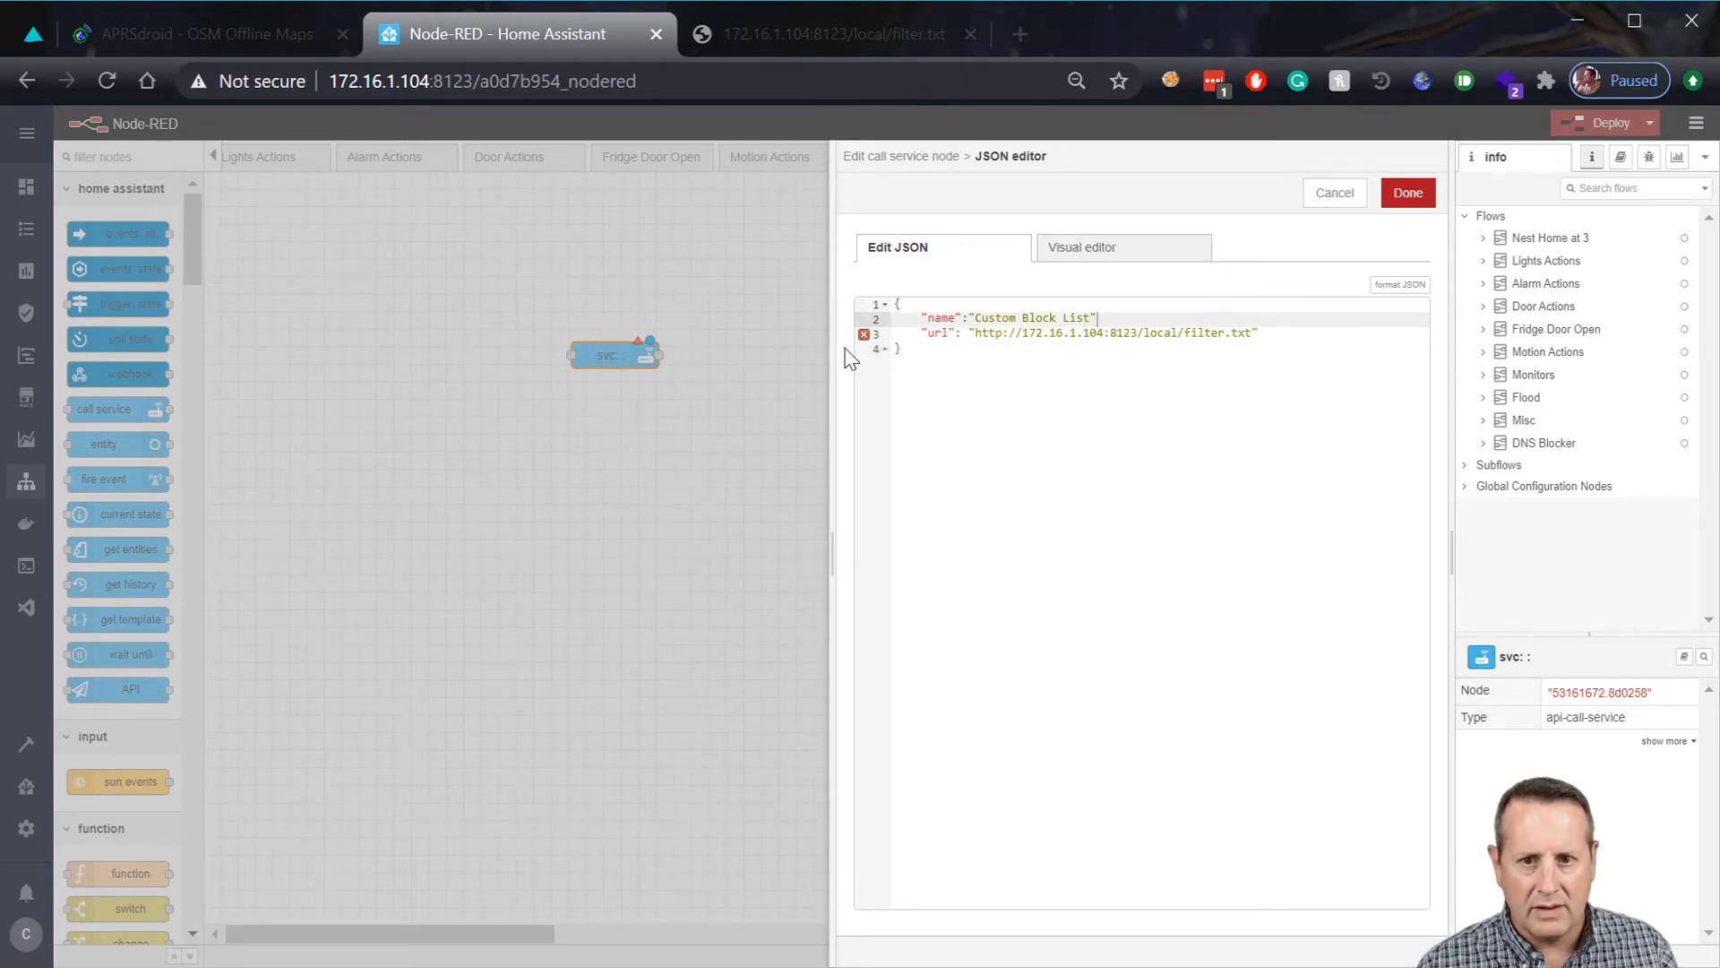
mouse_move(865, 336)
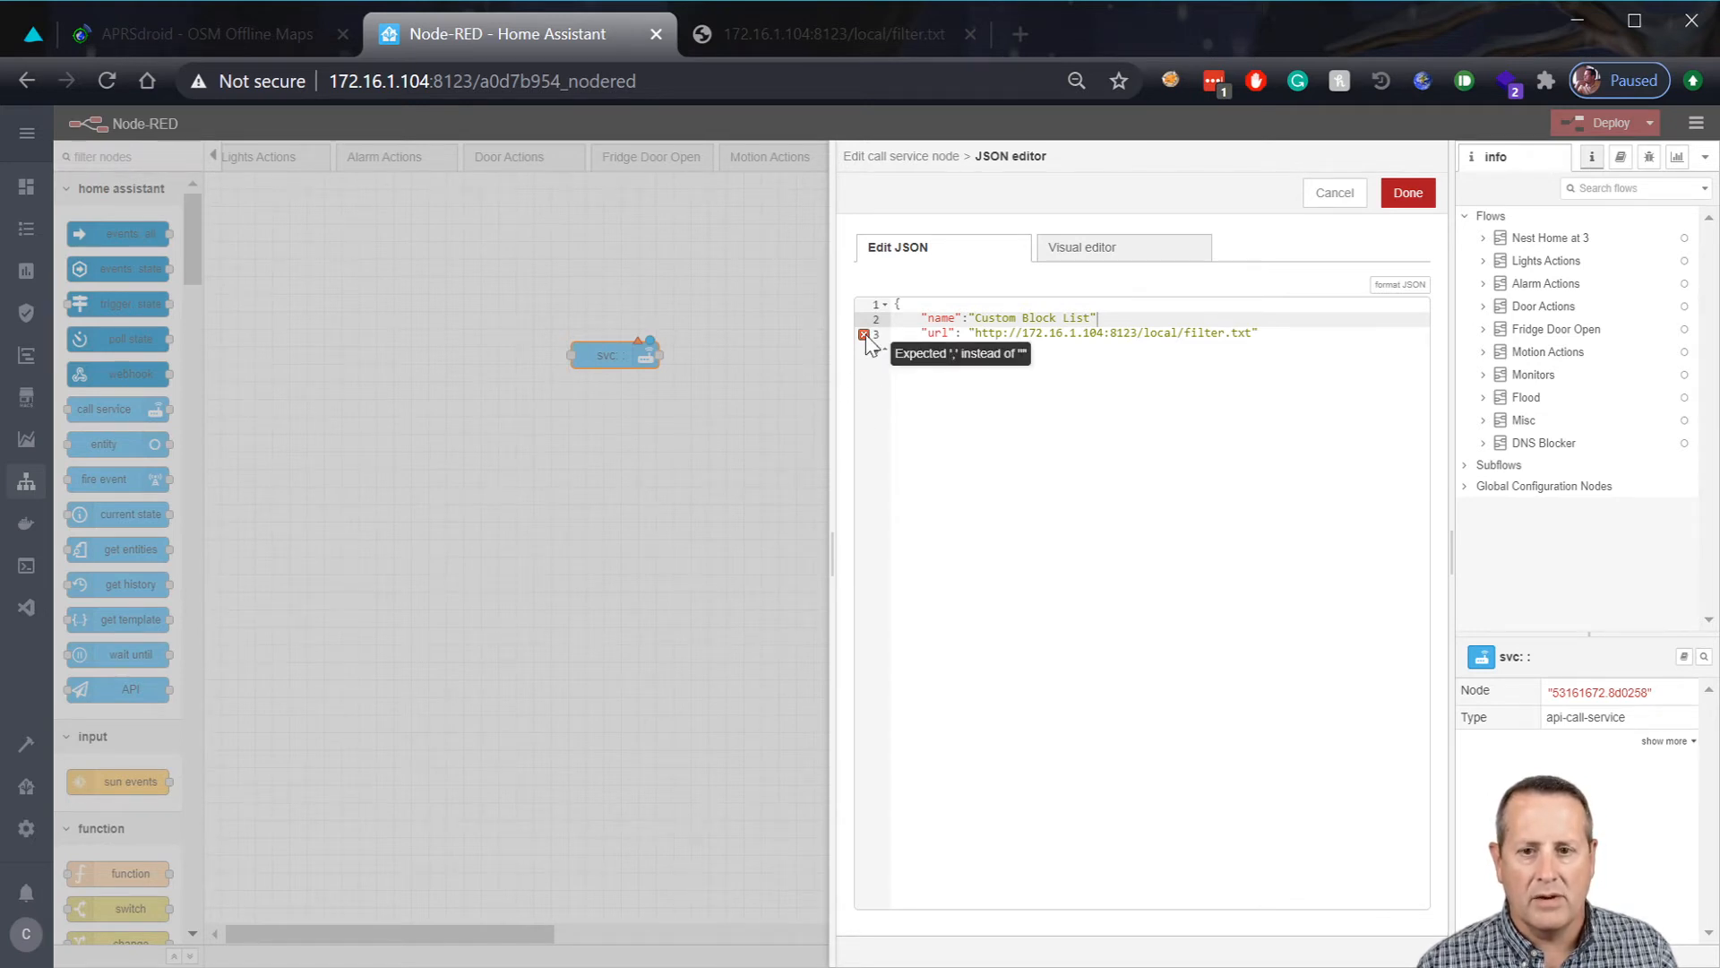
text(,)
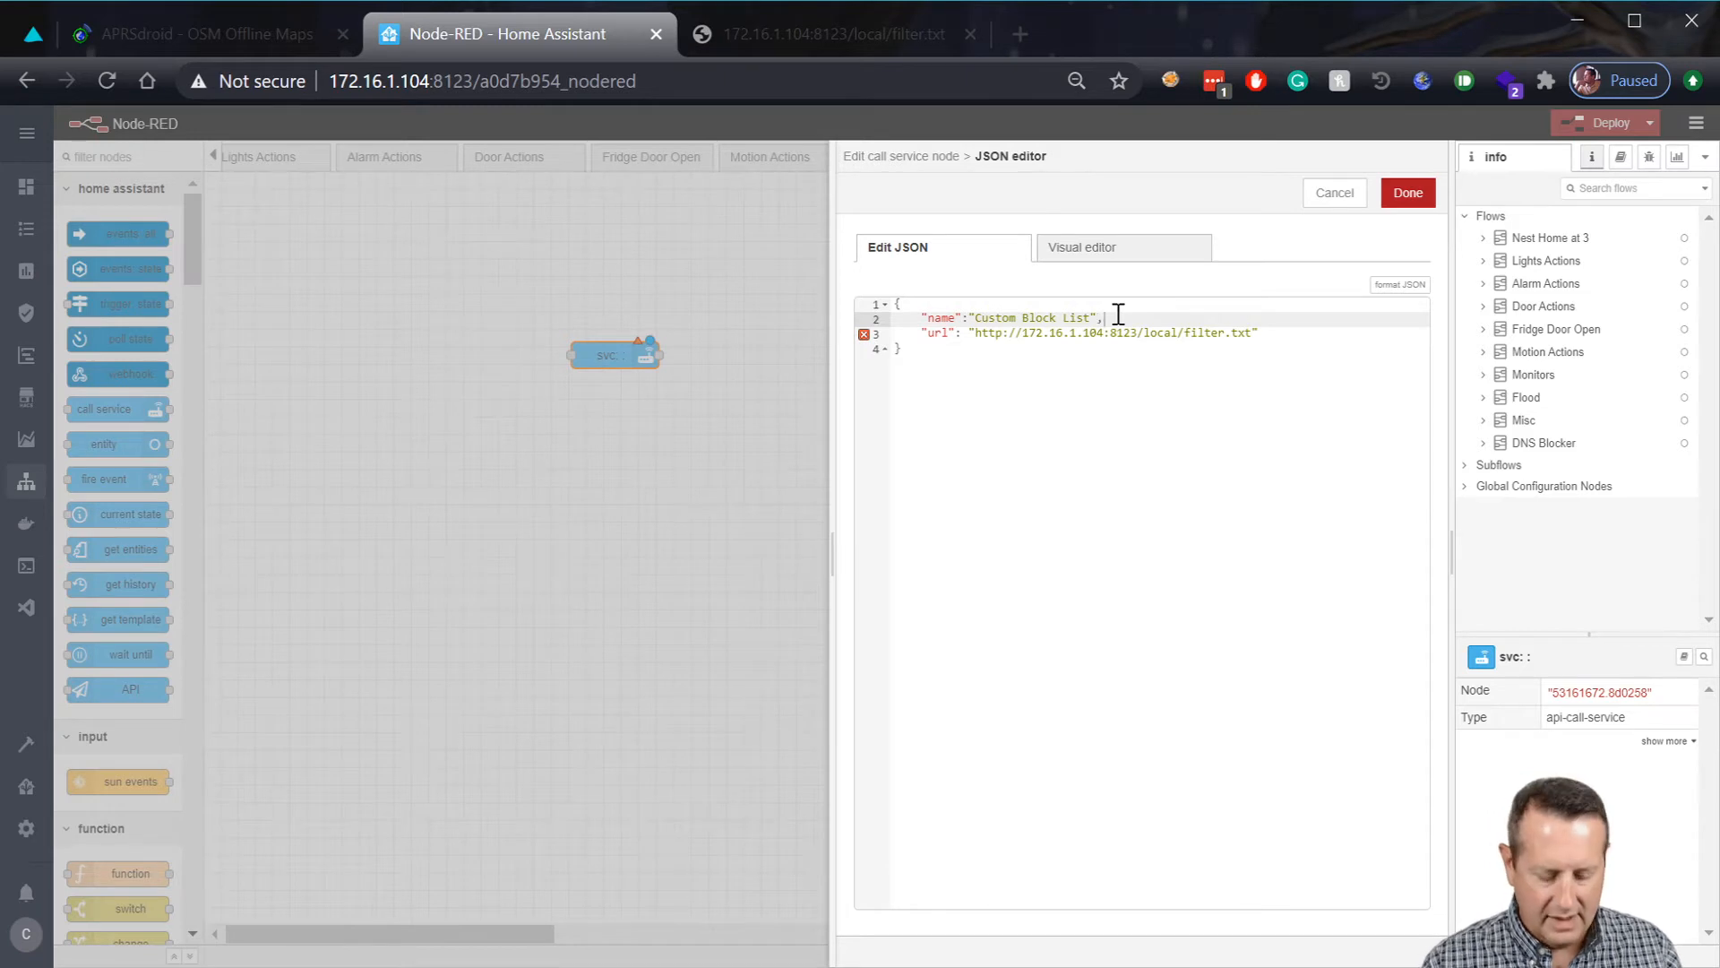
click(1236, 500)
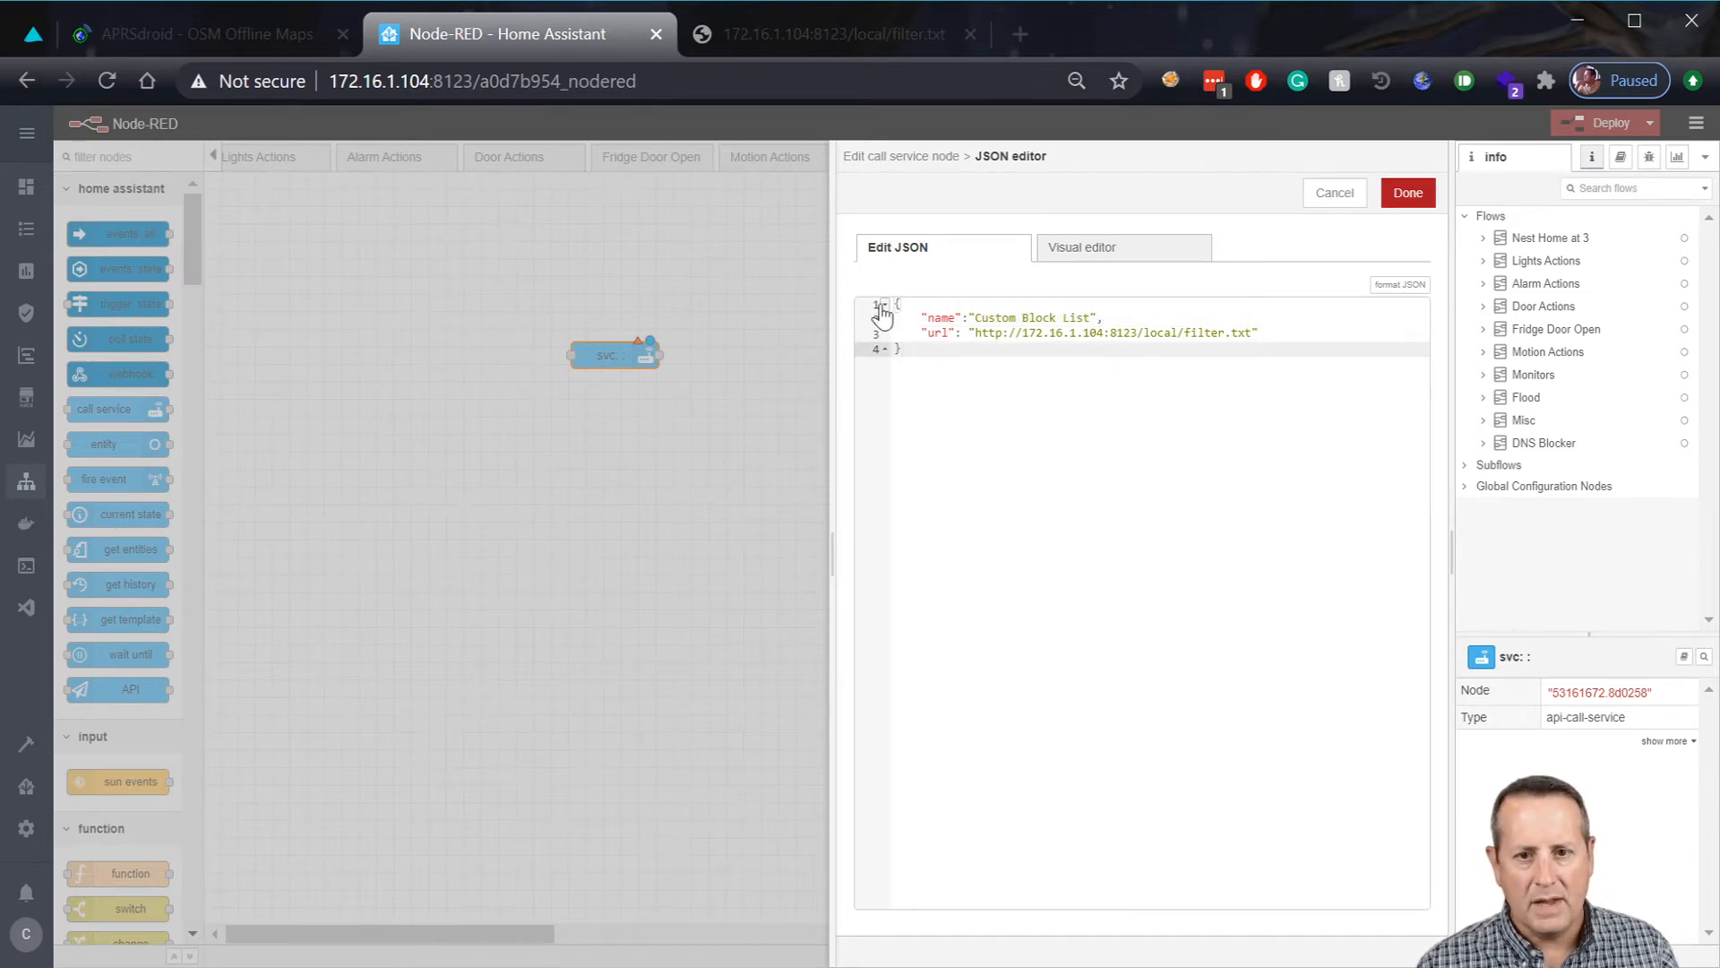
Save the JSON data and the call service node's settings, and reposition the Add DNS Blocker List node on the canvas.
click(1412, 196)
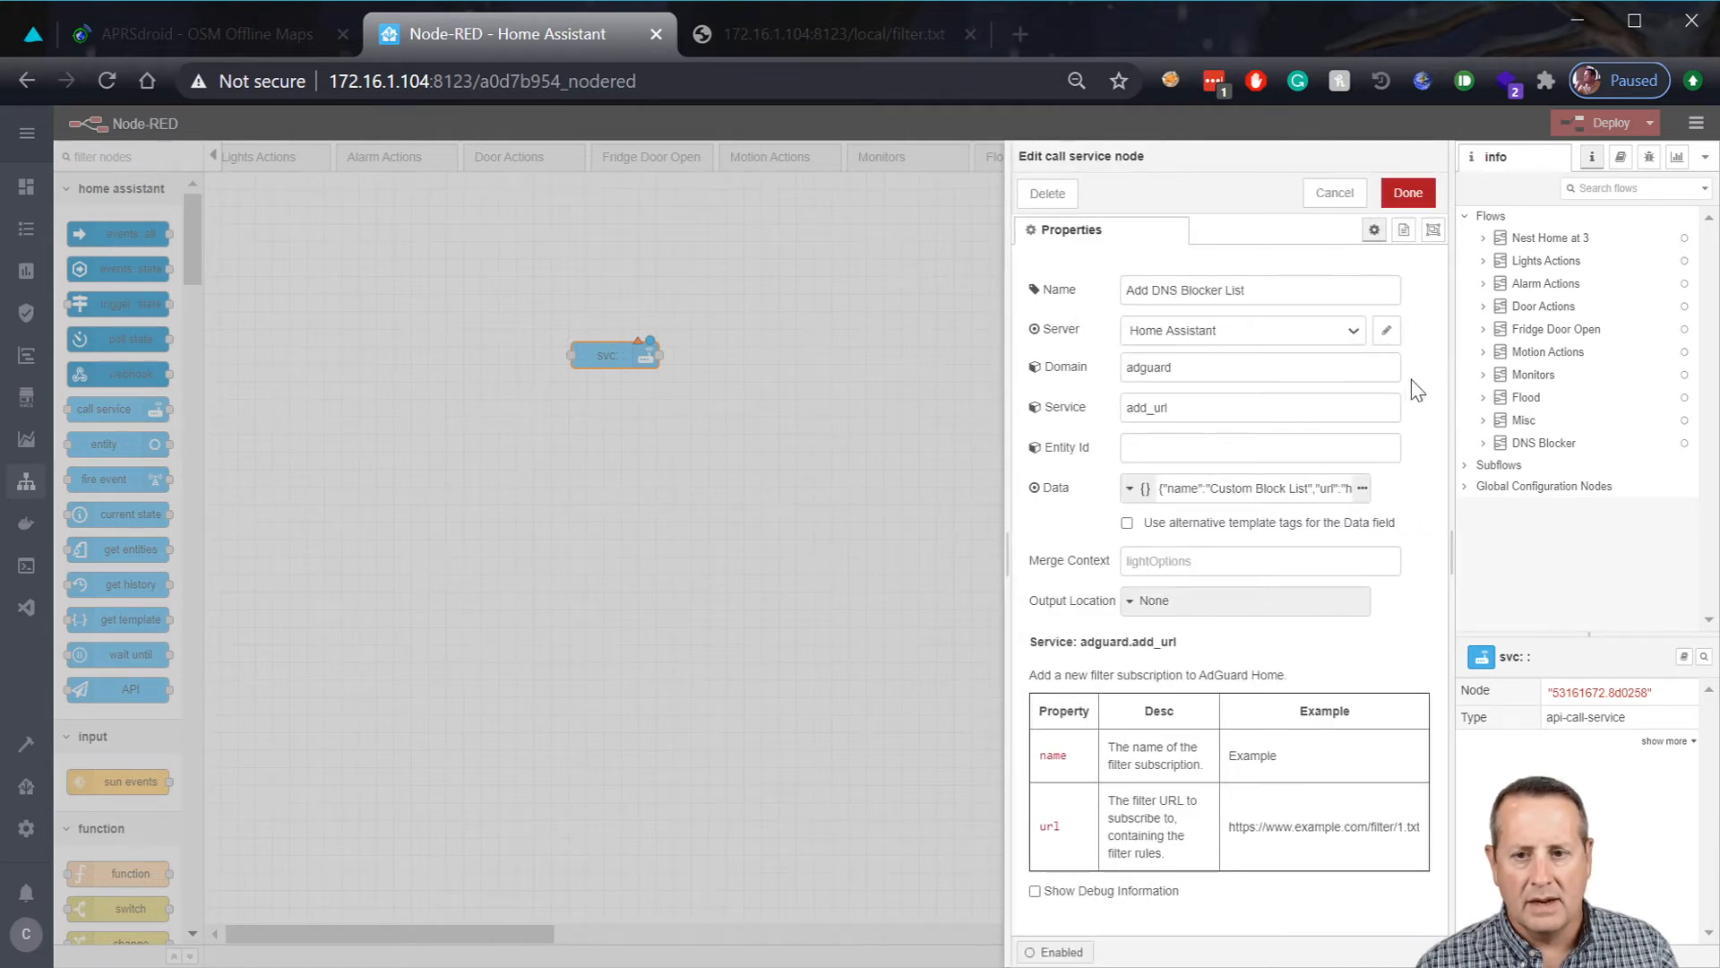
click(1408, 192)
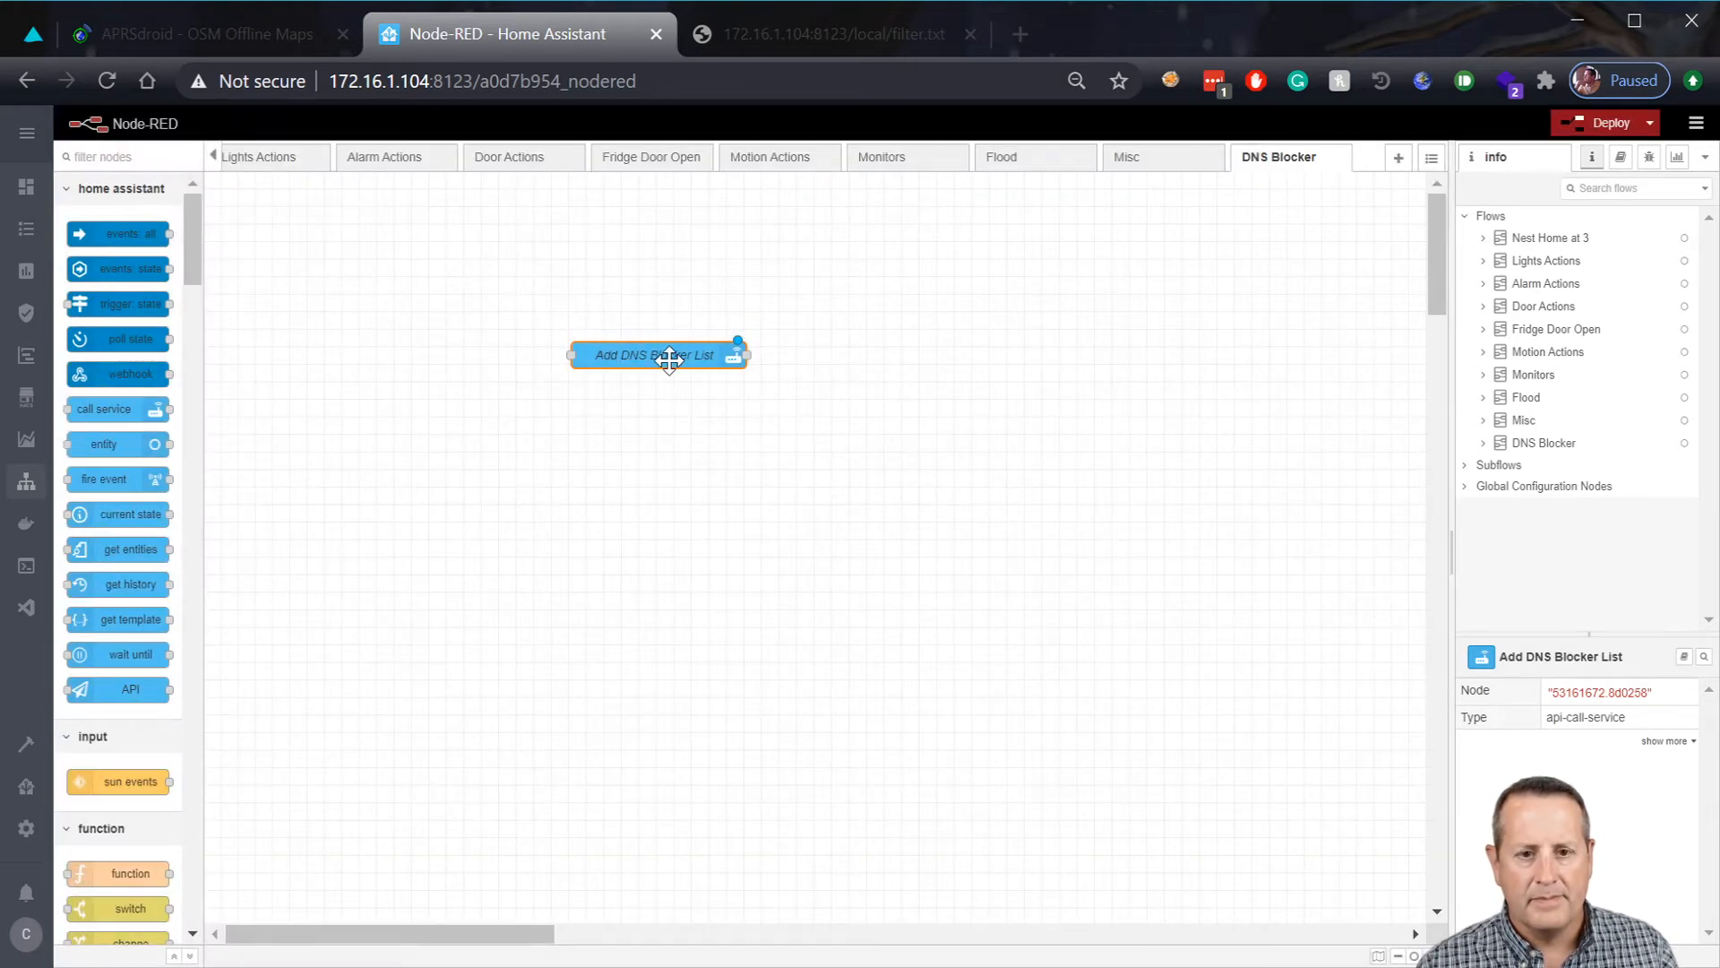
drag(664, 358, 759, 352)
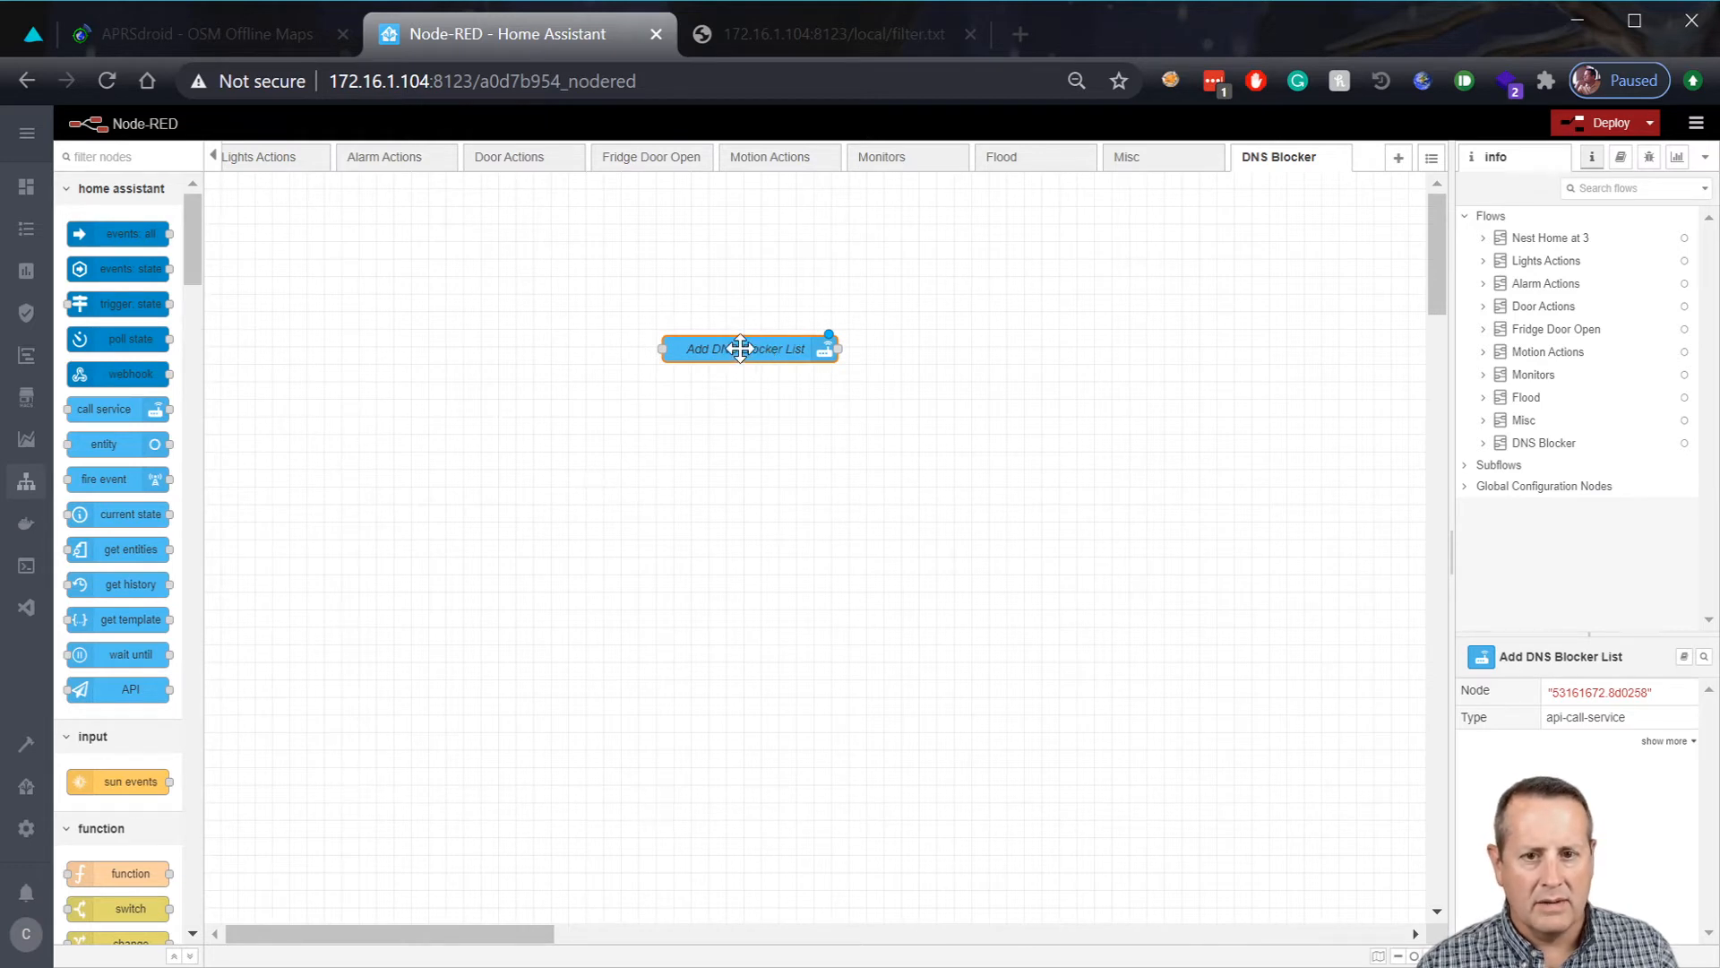
Duplicate the Add DNS Blocker List node and place the copy below the original.
double_click(740, 348)
click(1335, 194)
key(ctrl+c)
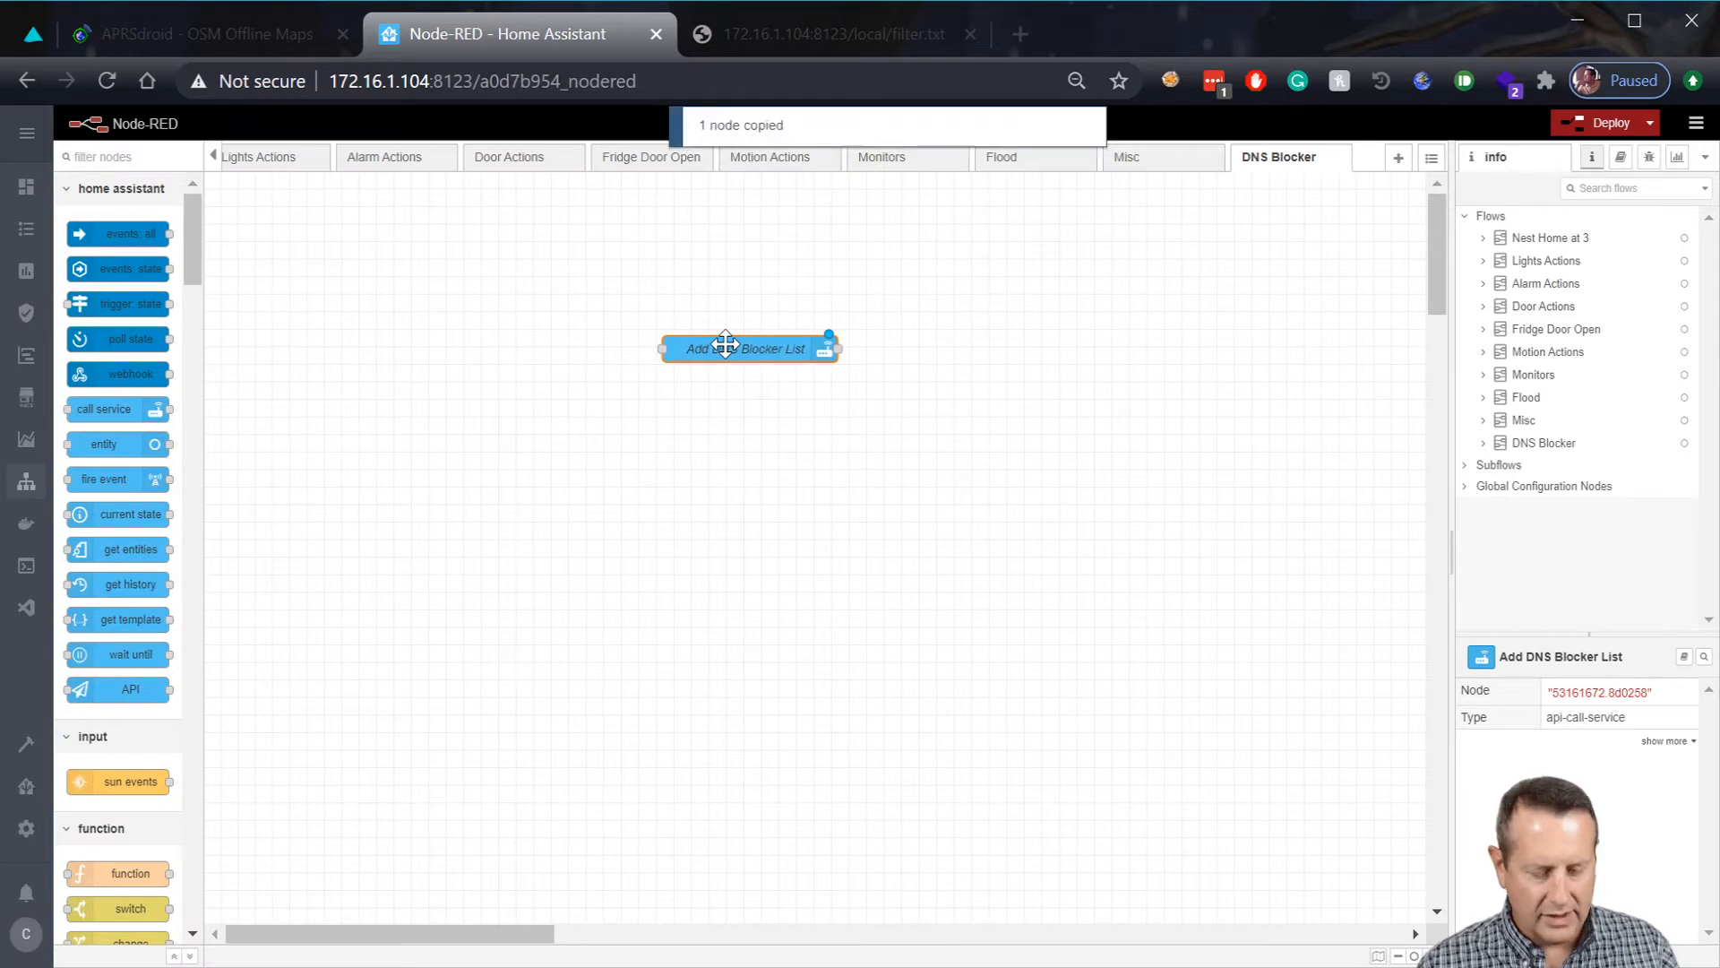
key(ctrl+v)
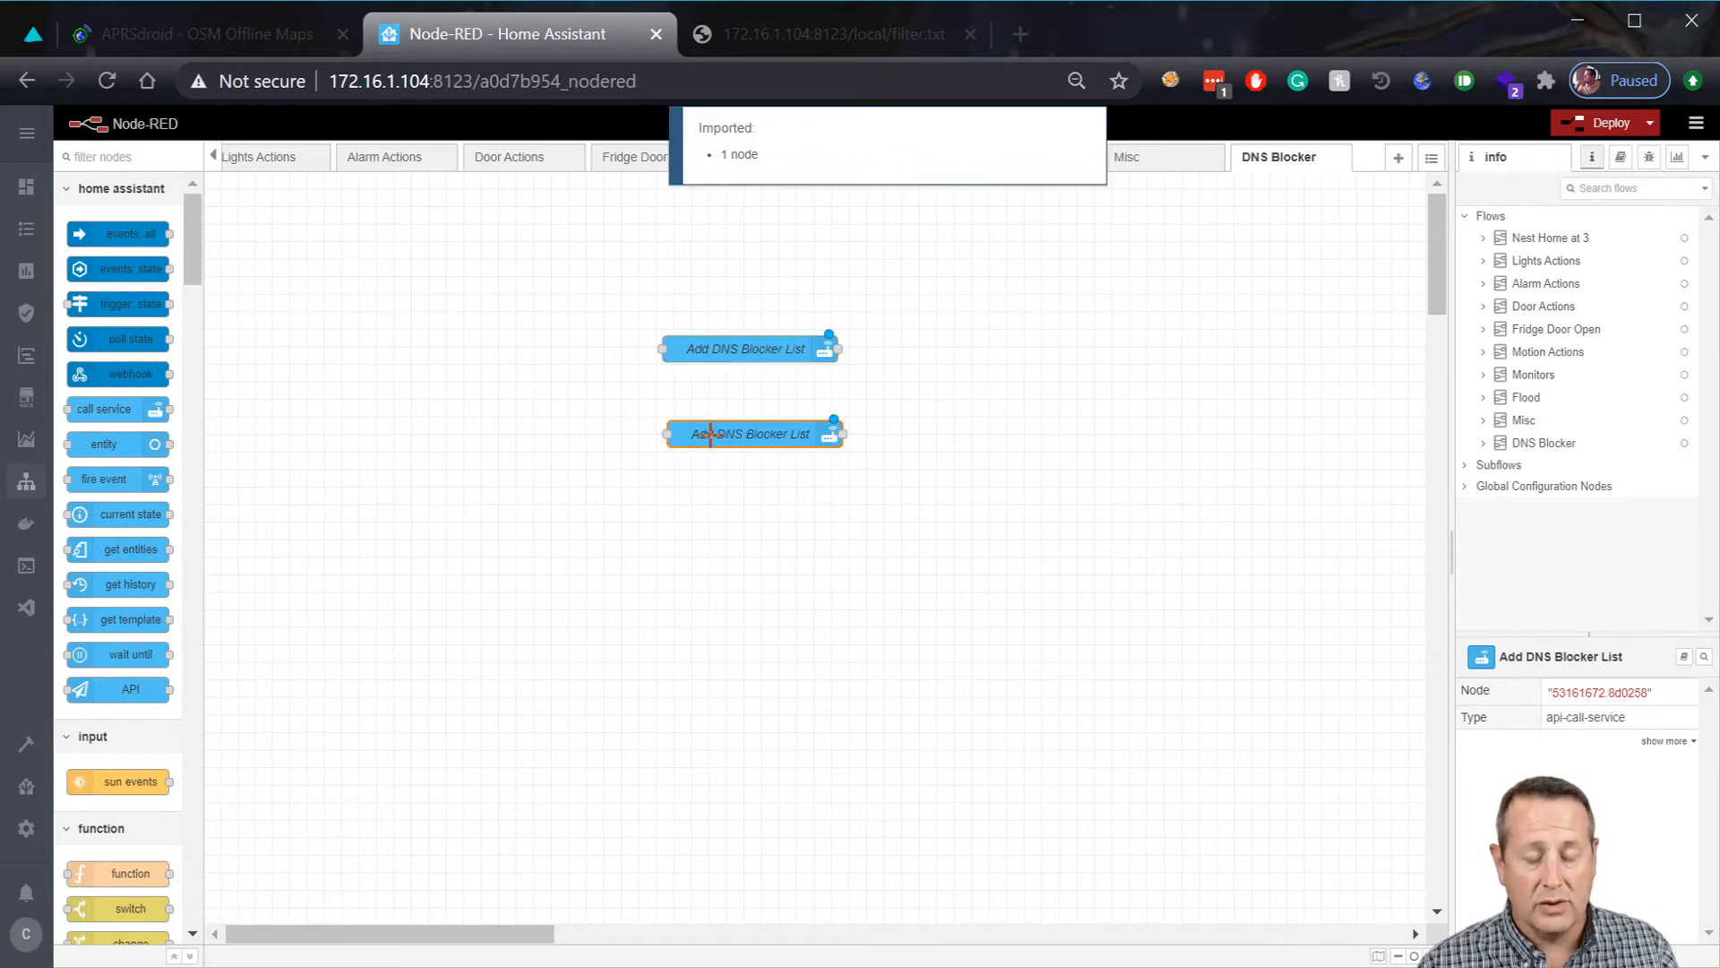
click(680, 429)
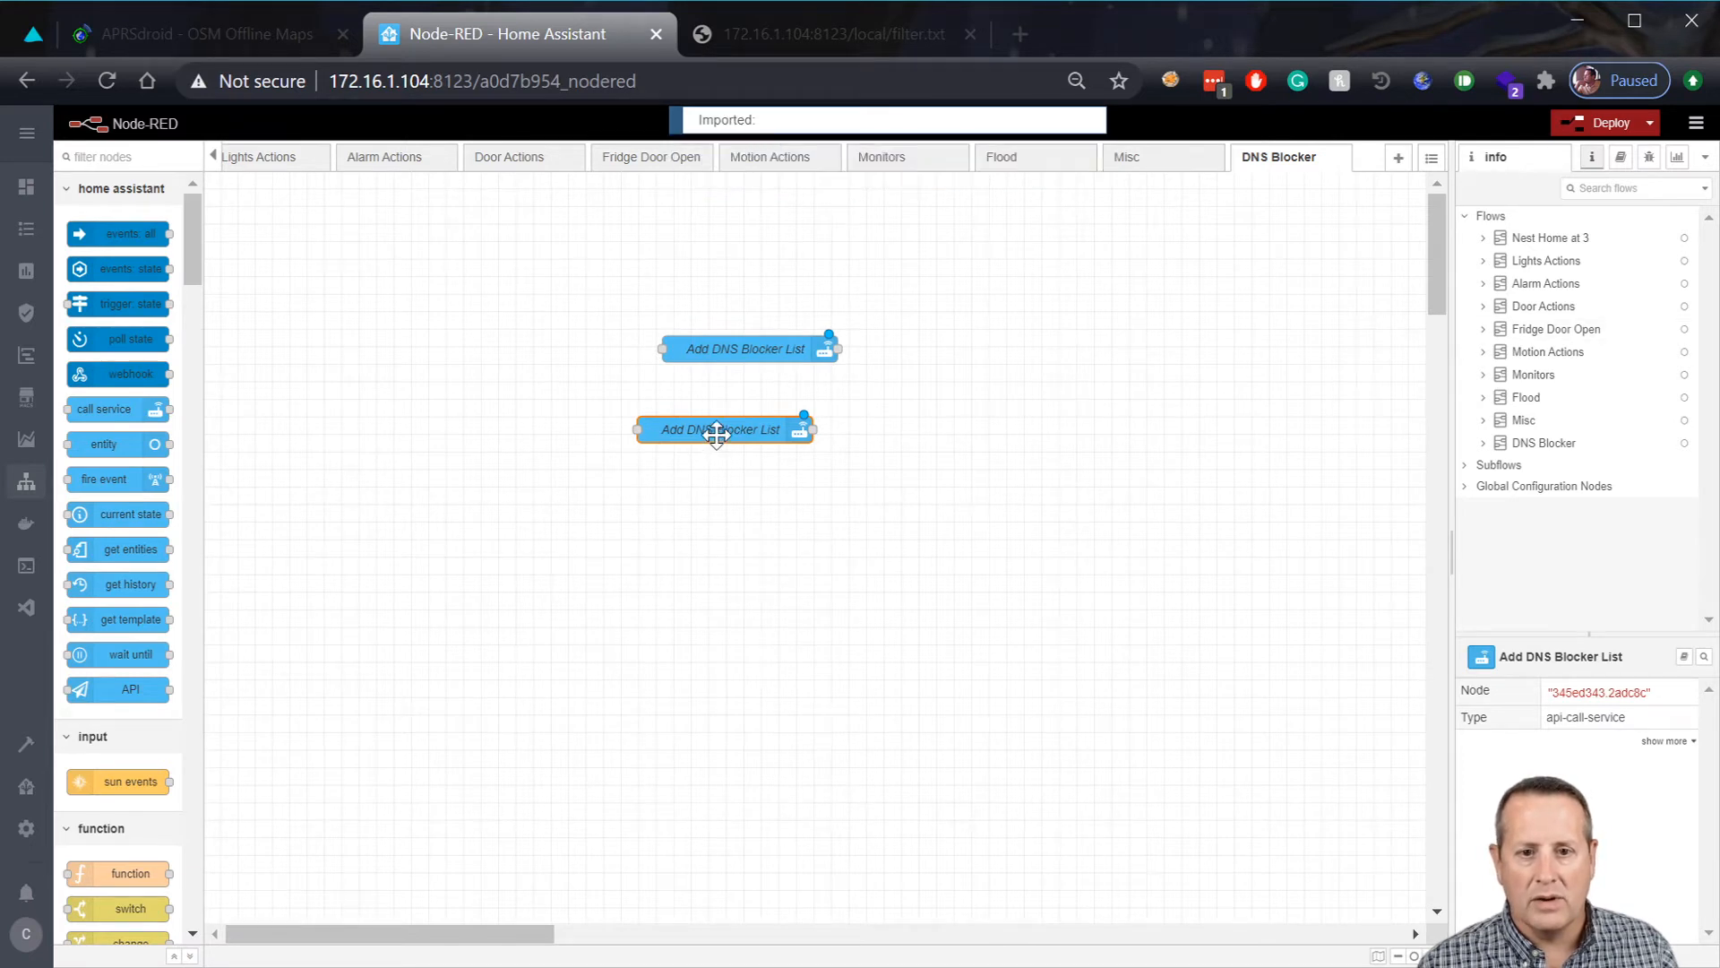
Open the copied node and rename it Remove DNS Blocker List.
double_click(716, 433)
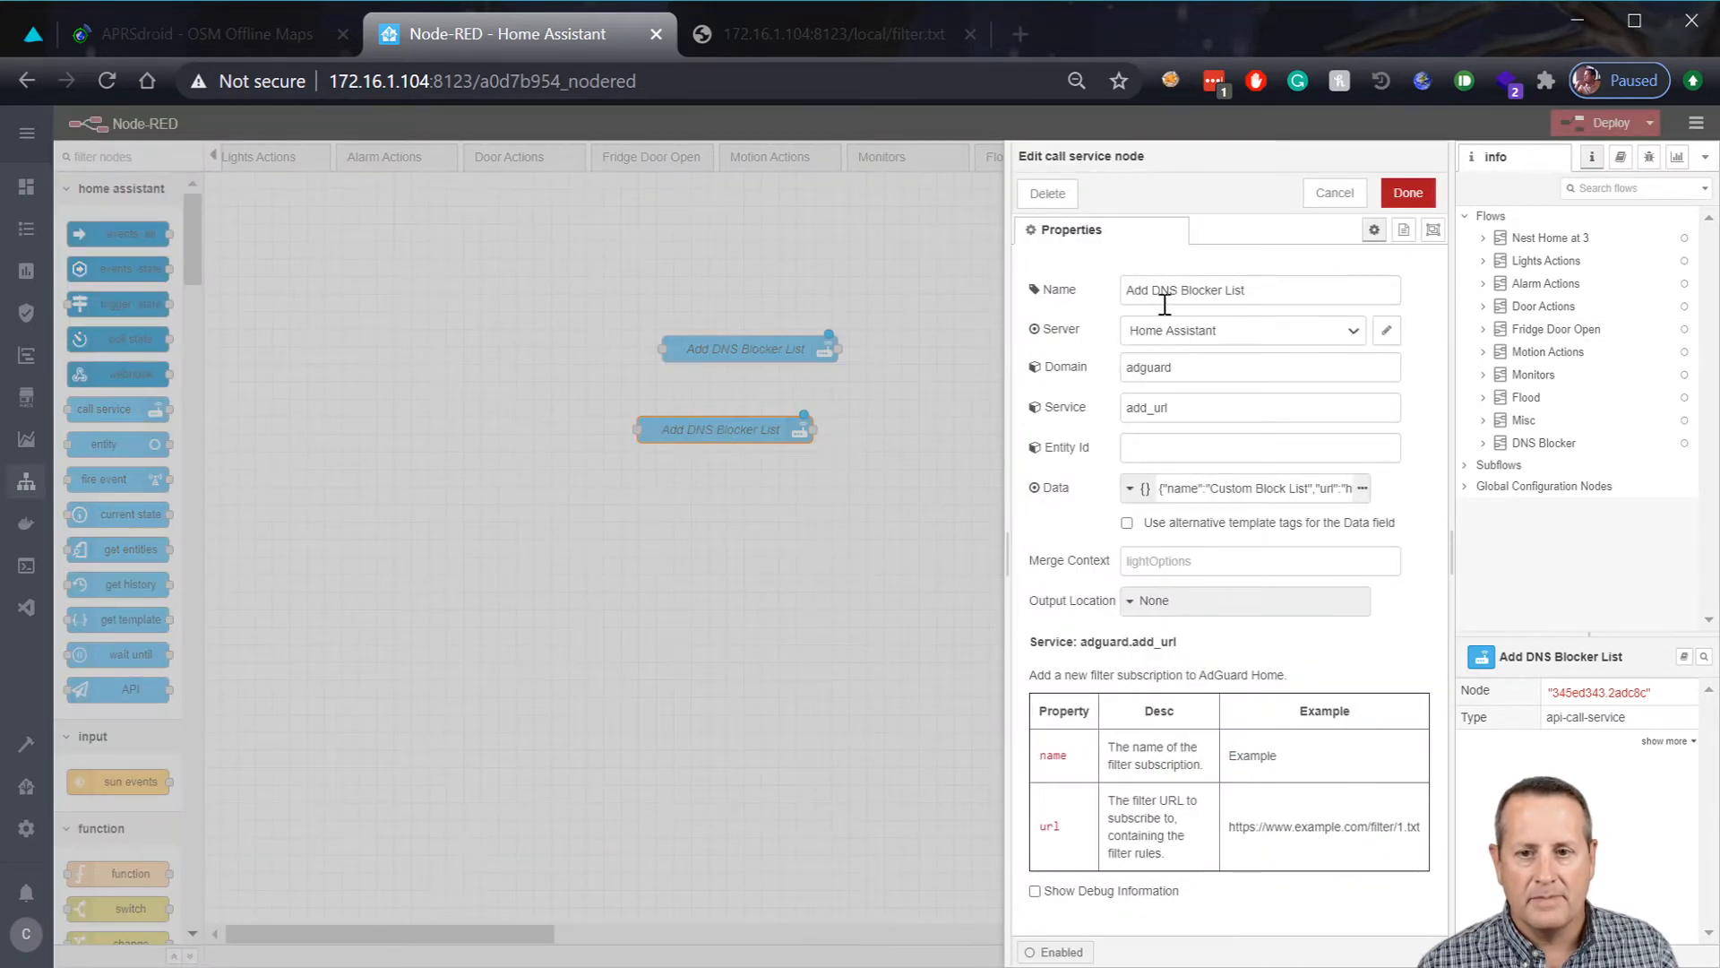
click(1151, 299)
key(BackSpace)
key(BackSpace)
key(BackSpace)
text(Eemnov)
key(BackSpace)
key(BackSpace)
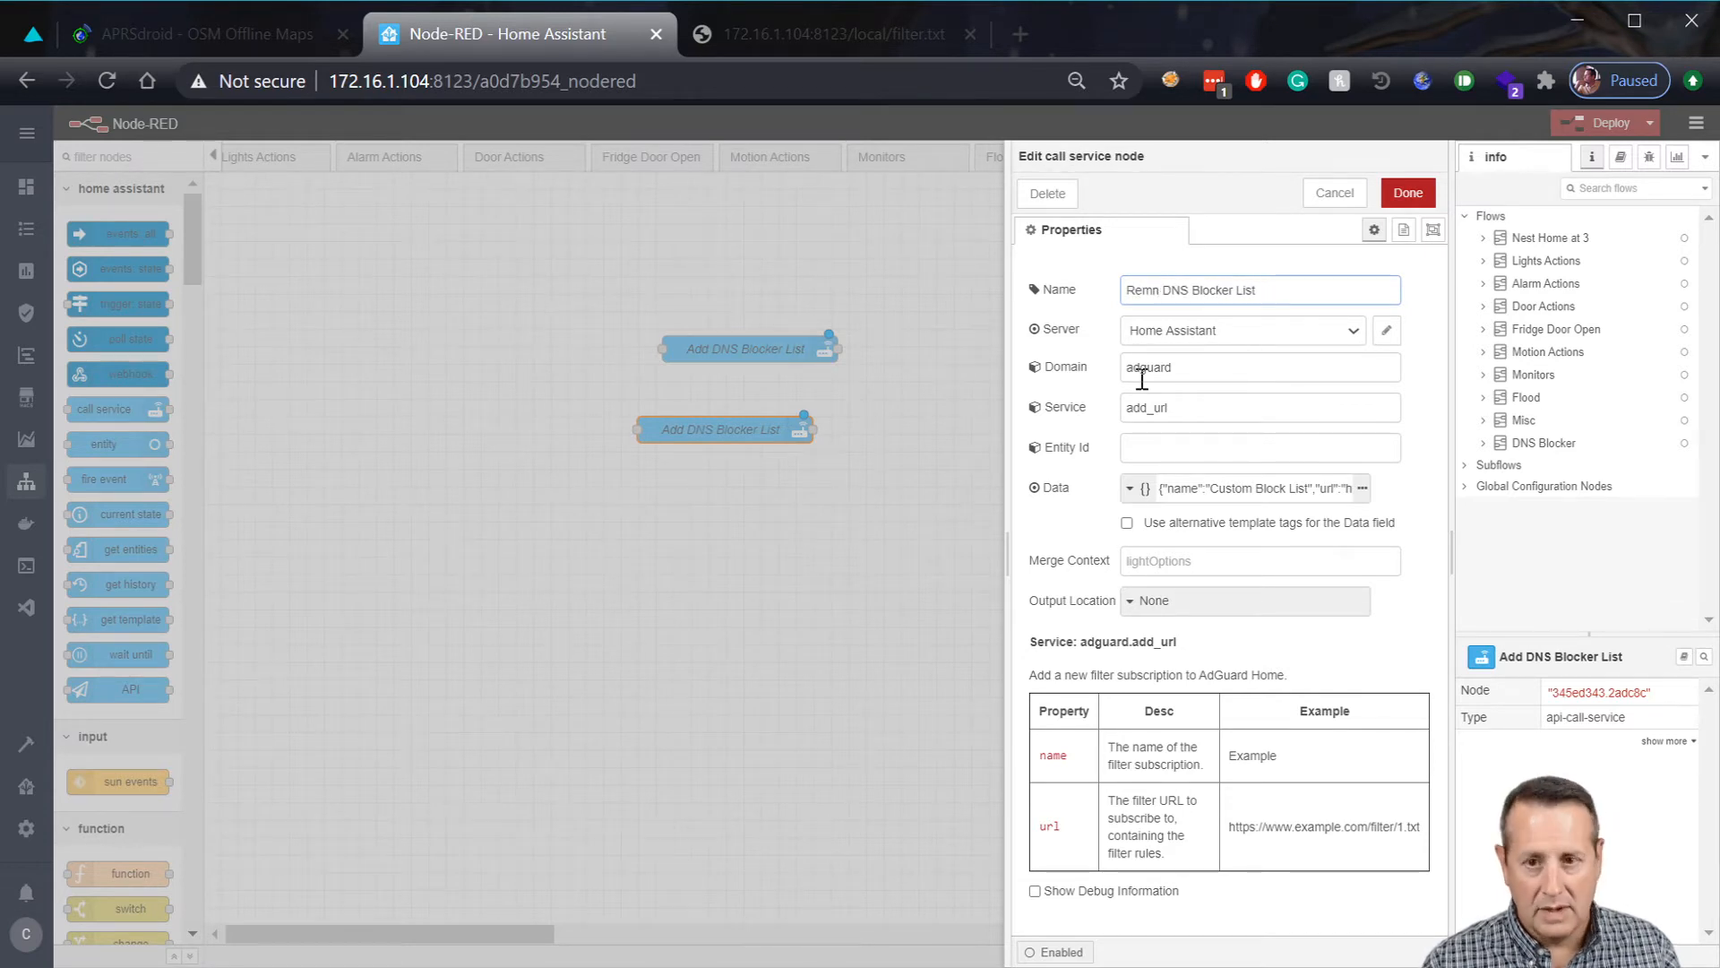
key(BackSpace)
text(ove)
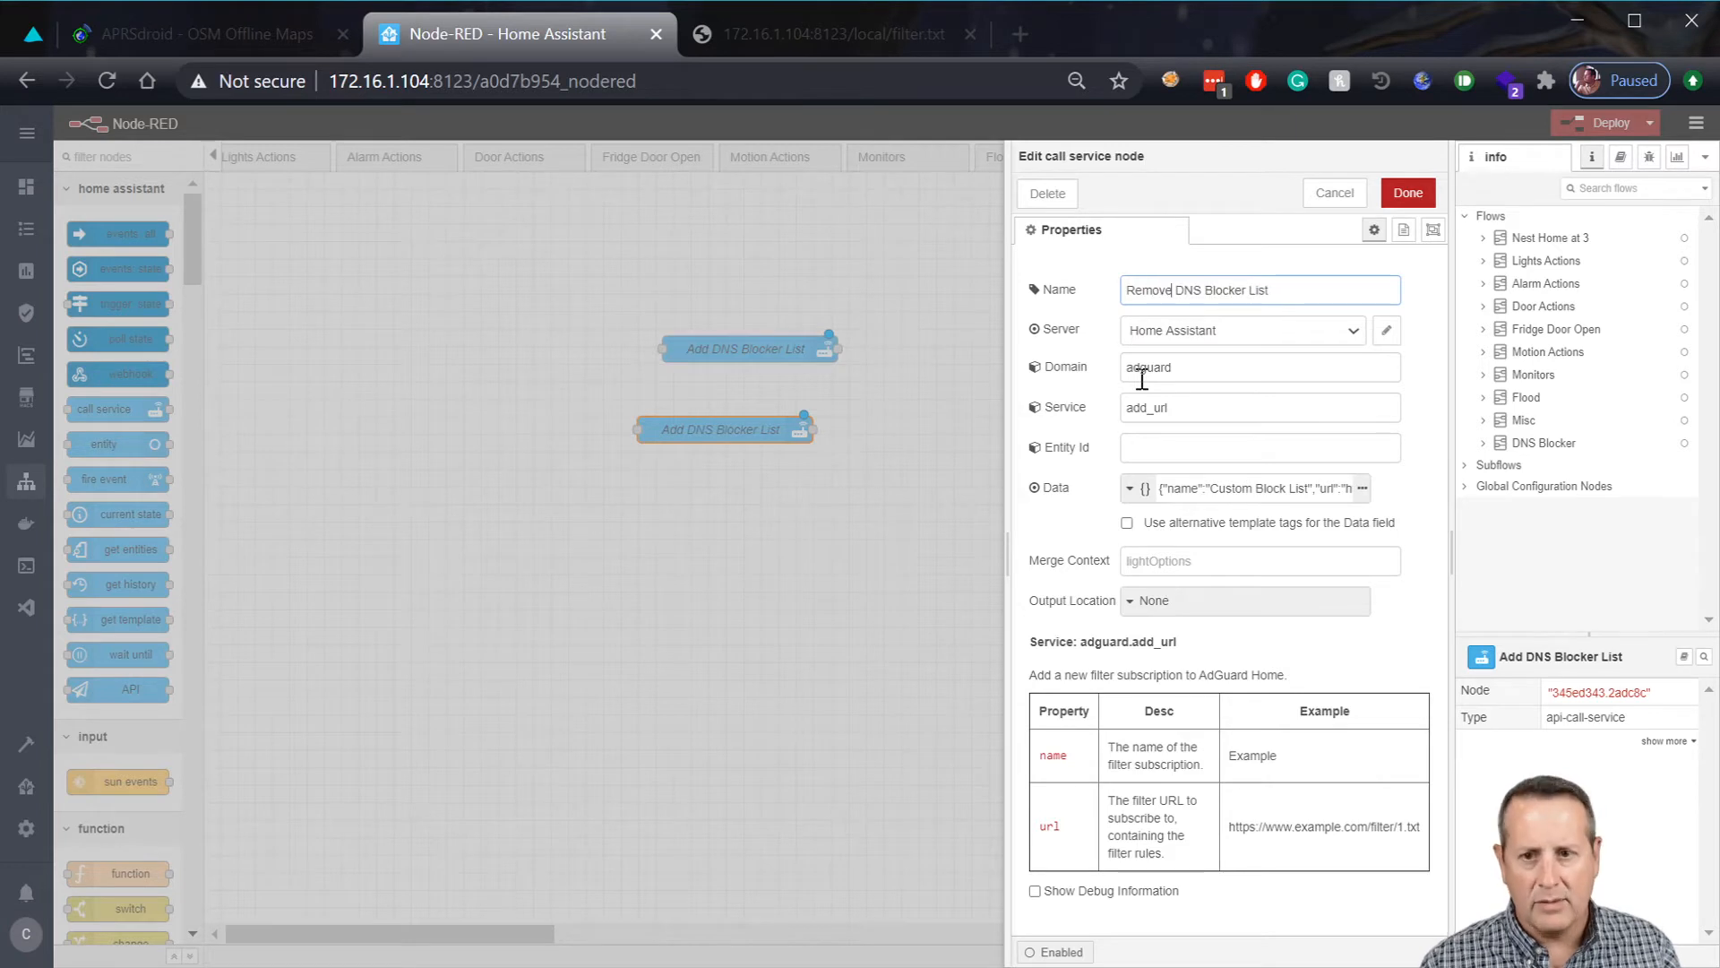
Change the copied node's AdGuard service to remove_url.
click(1183, 406)
key(BackSpace)
key(BackSpace)
key(BackSpace)
key(BackSpace)
key(BackSpace)
key(BackSpace)
key(BackSpace)
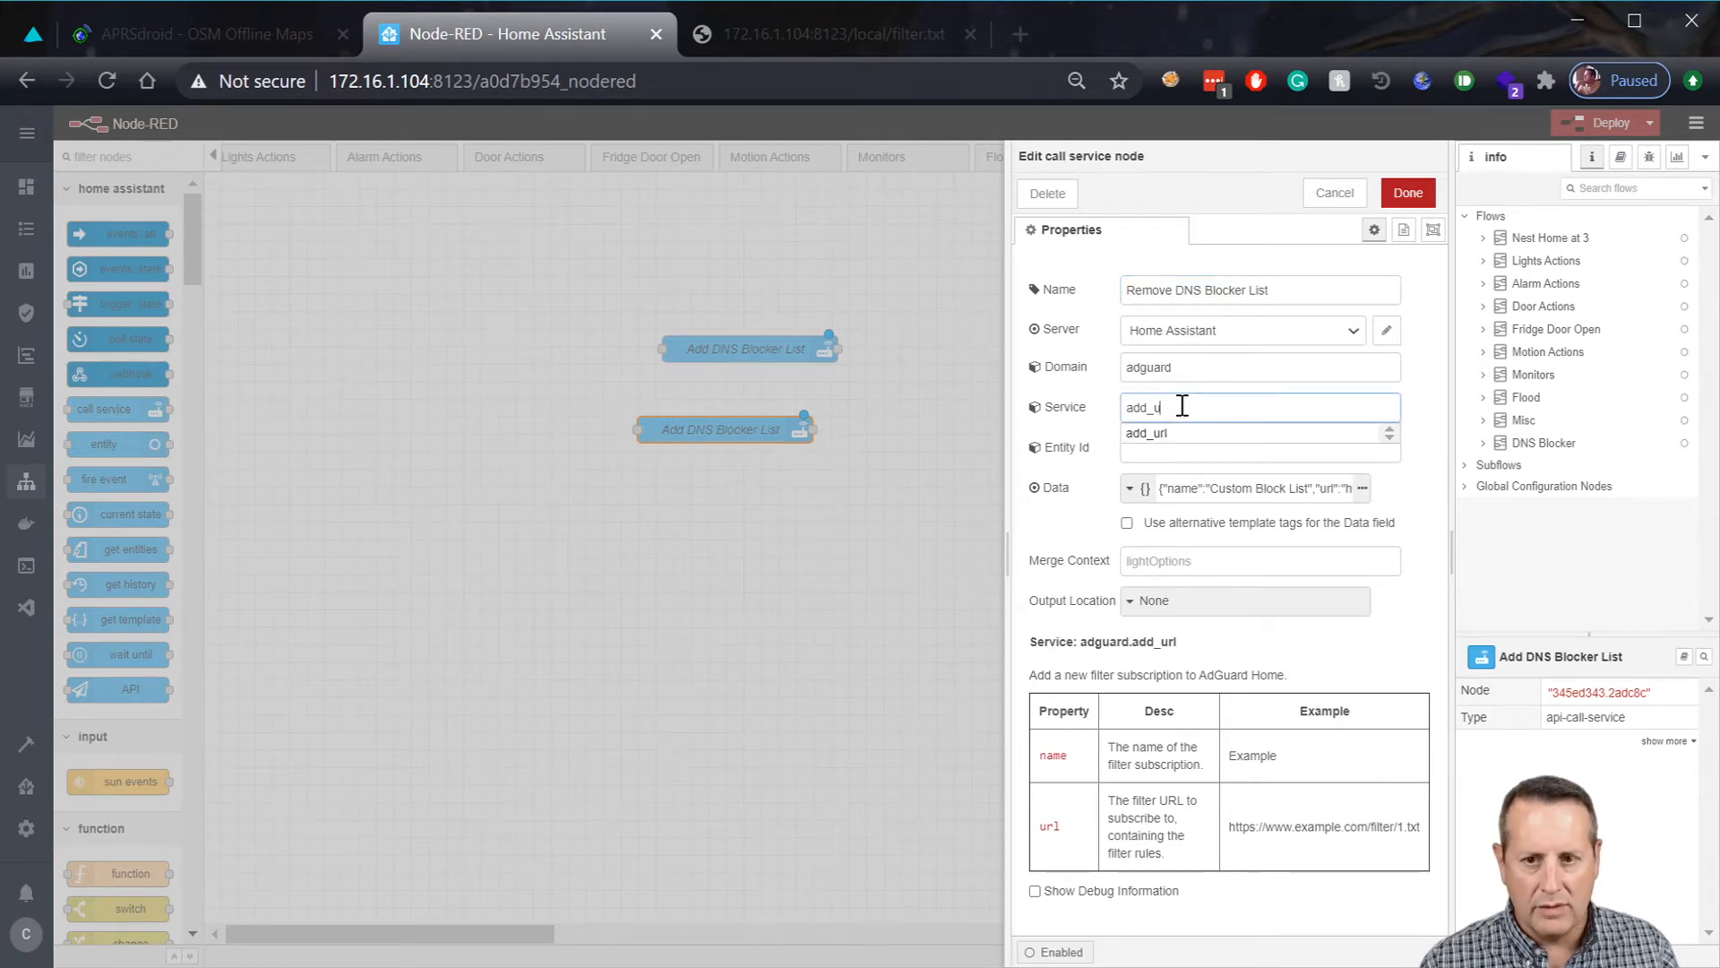
text(remove)
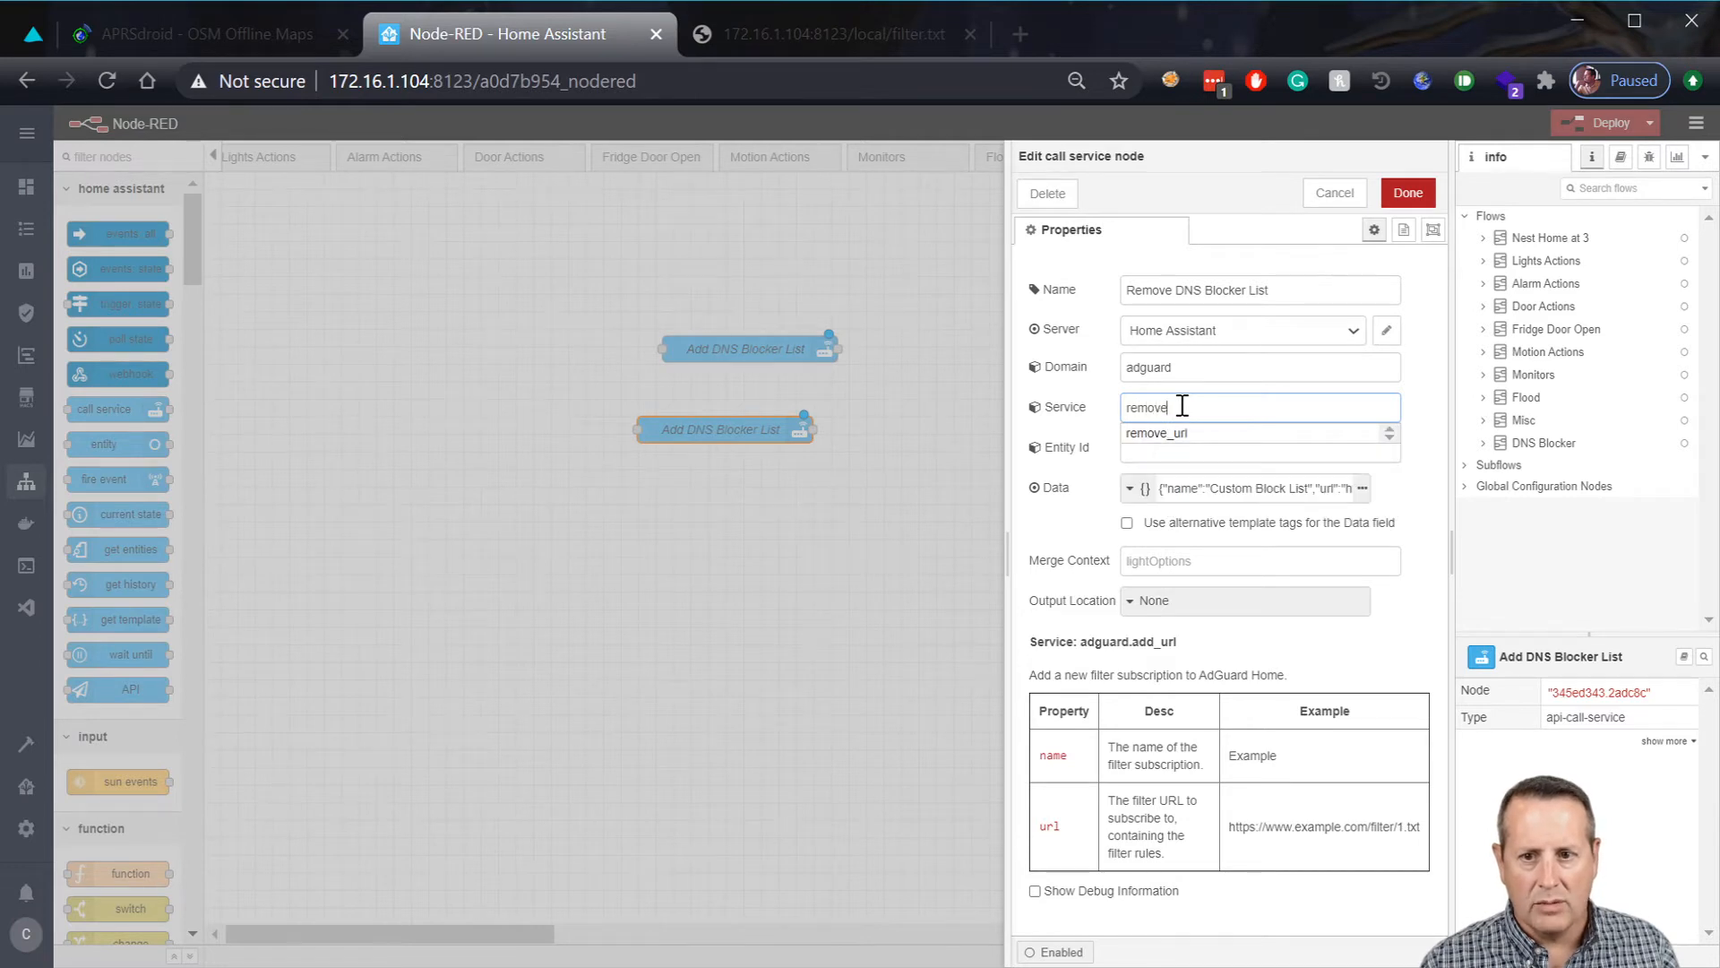
click(1179, 434)
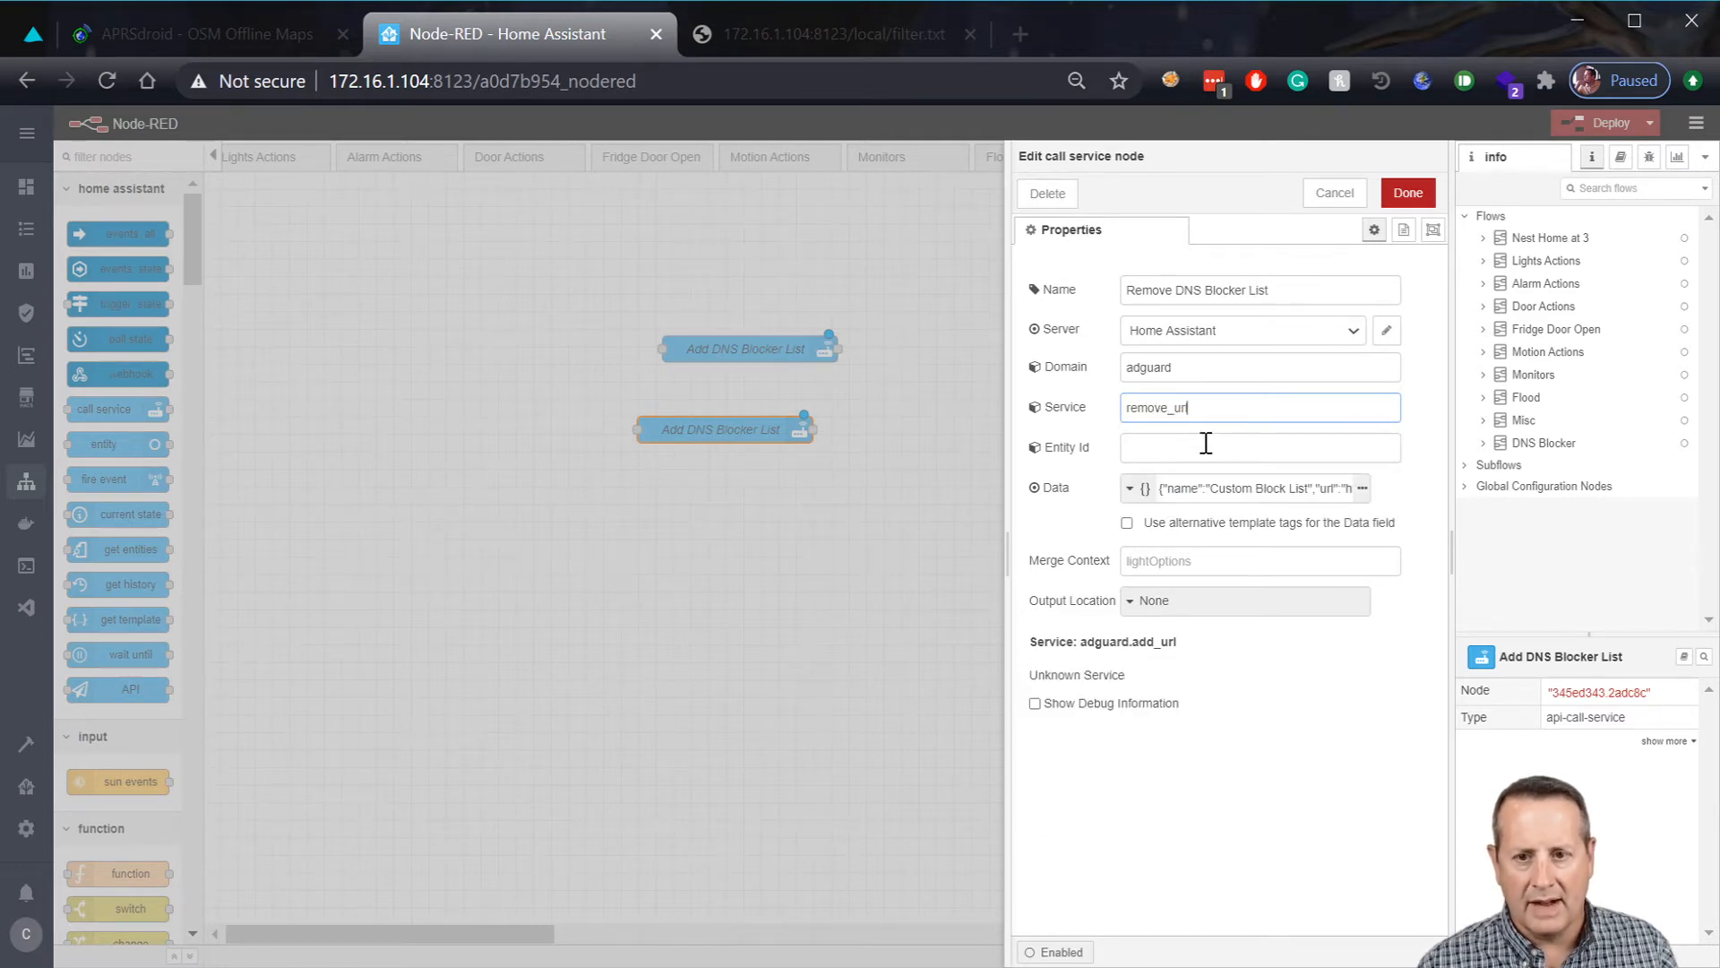
Delete the name property from the node's JSON data, keeping only the url entry, and save the node.
click(1362, 493)
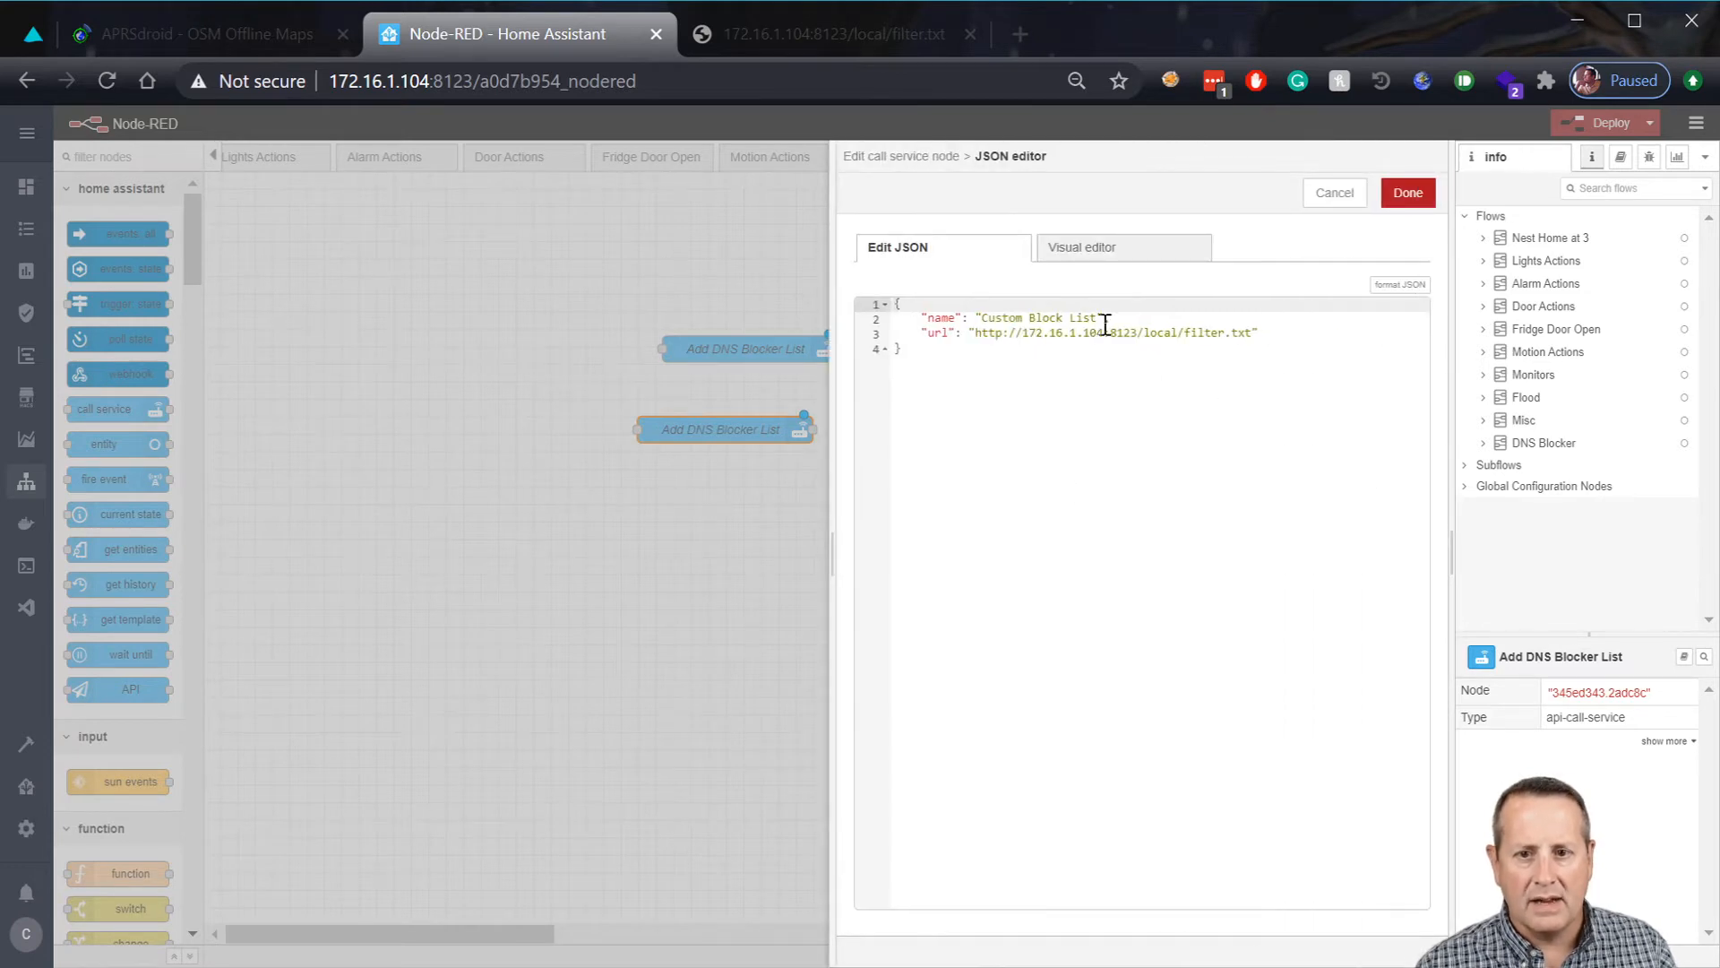
drag(915, 318, 1136, 318)
key(BackSpace)
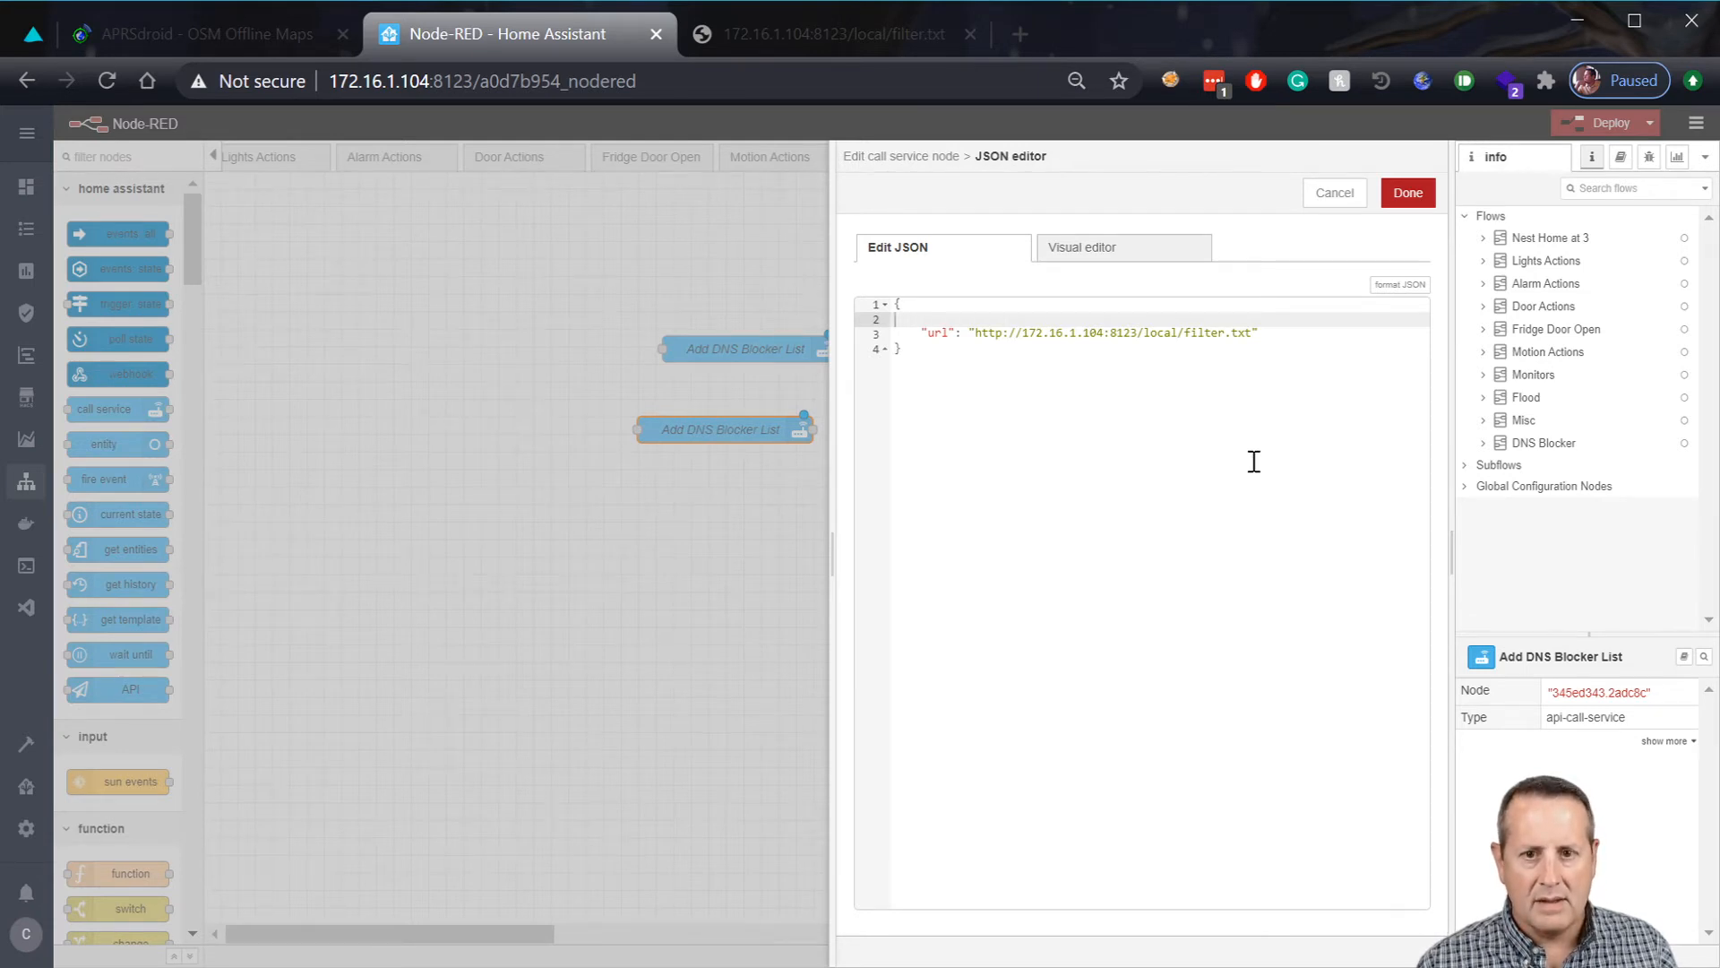
key(BackSpace)
click(1411, 195)
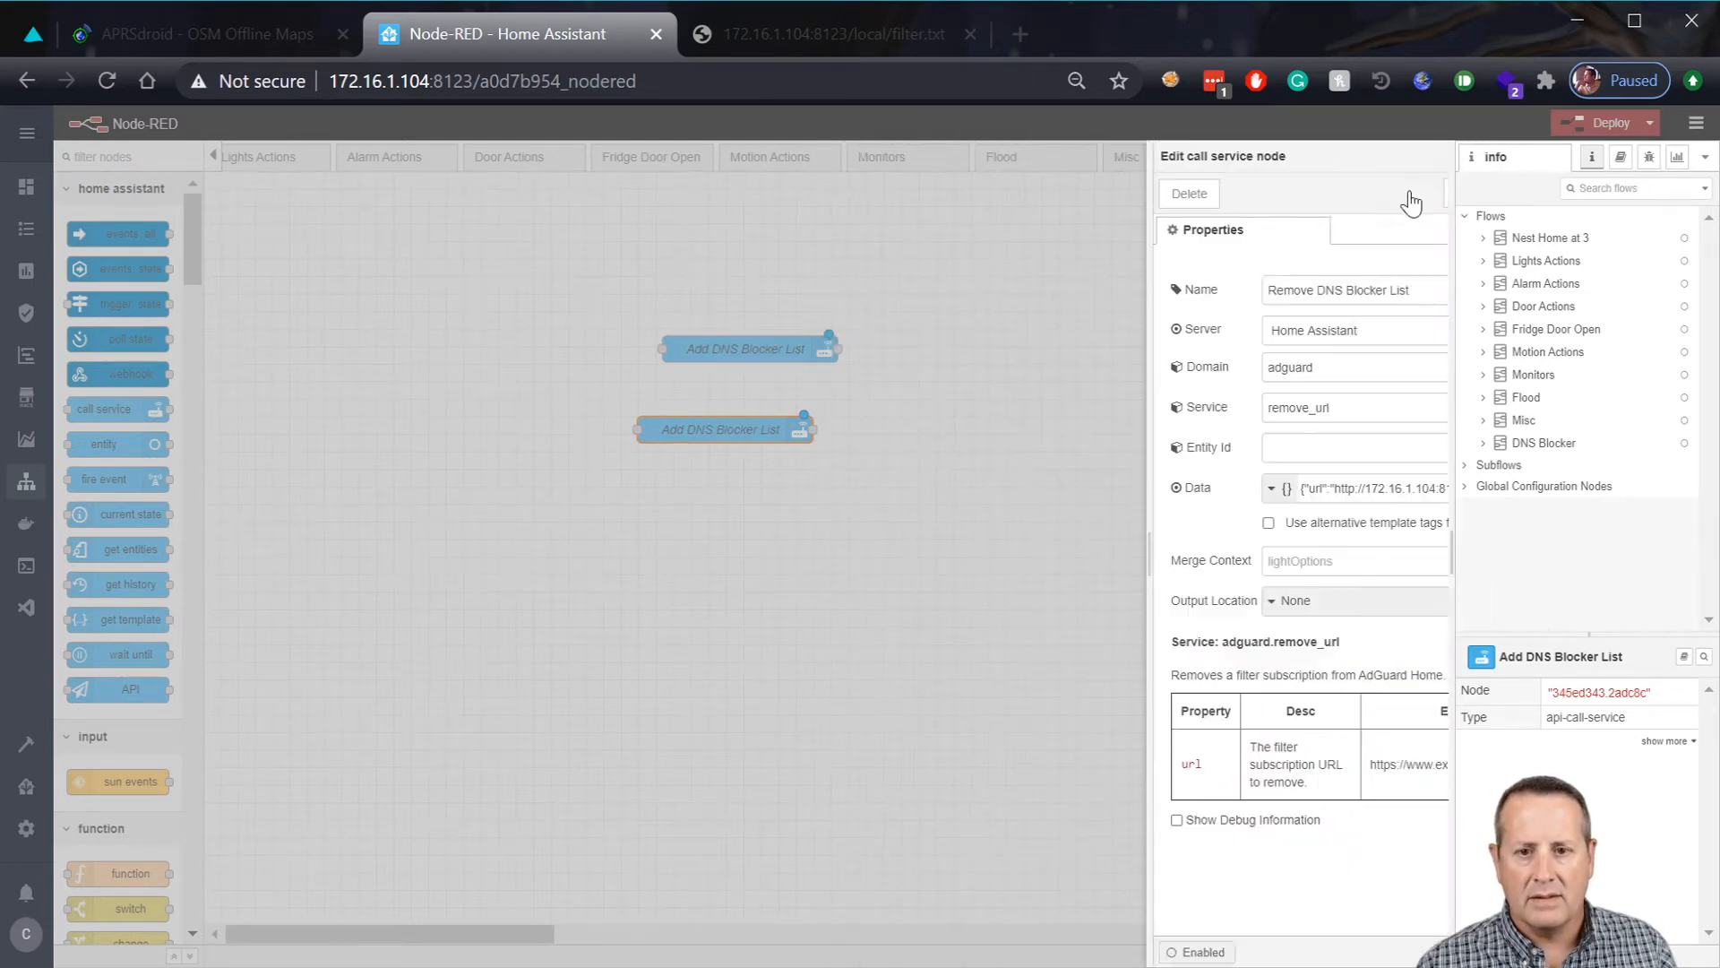
click(1406, 191)
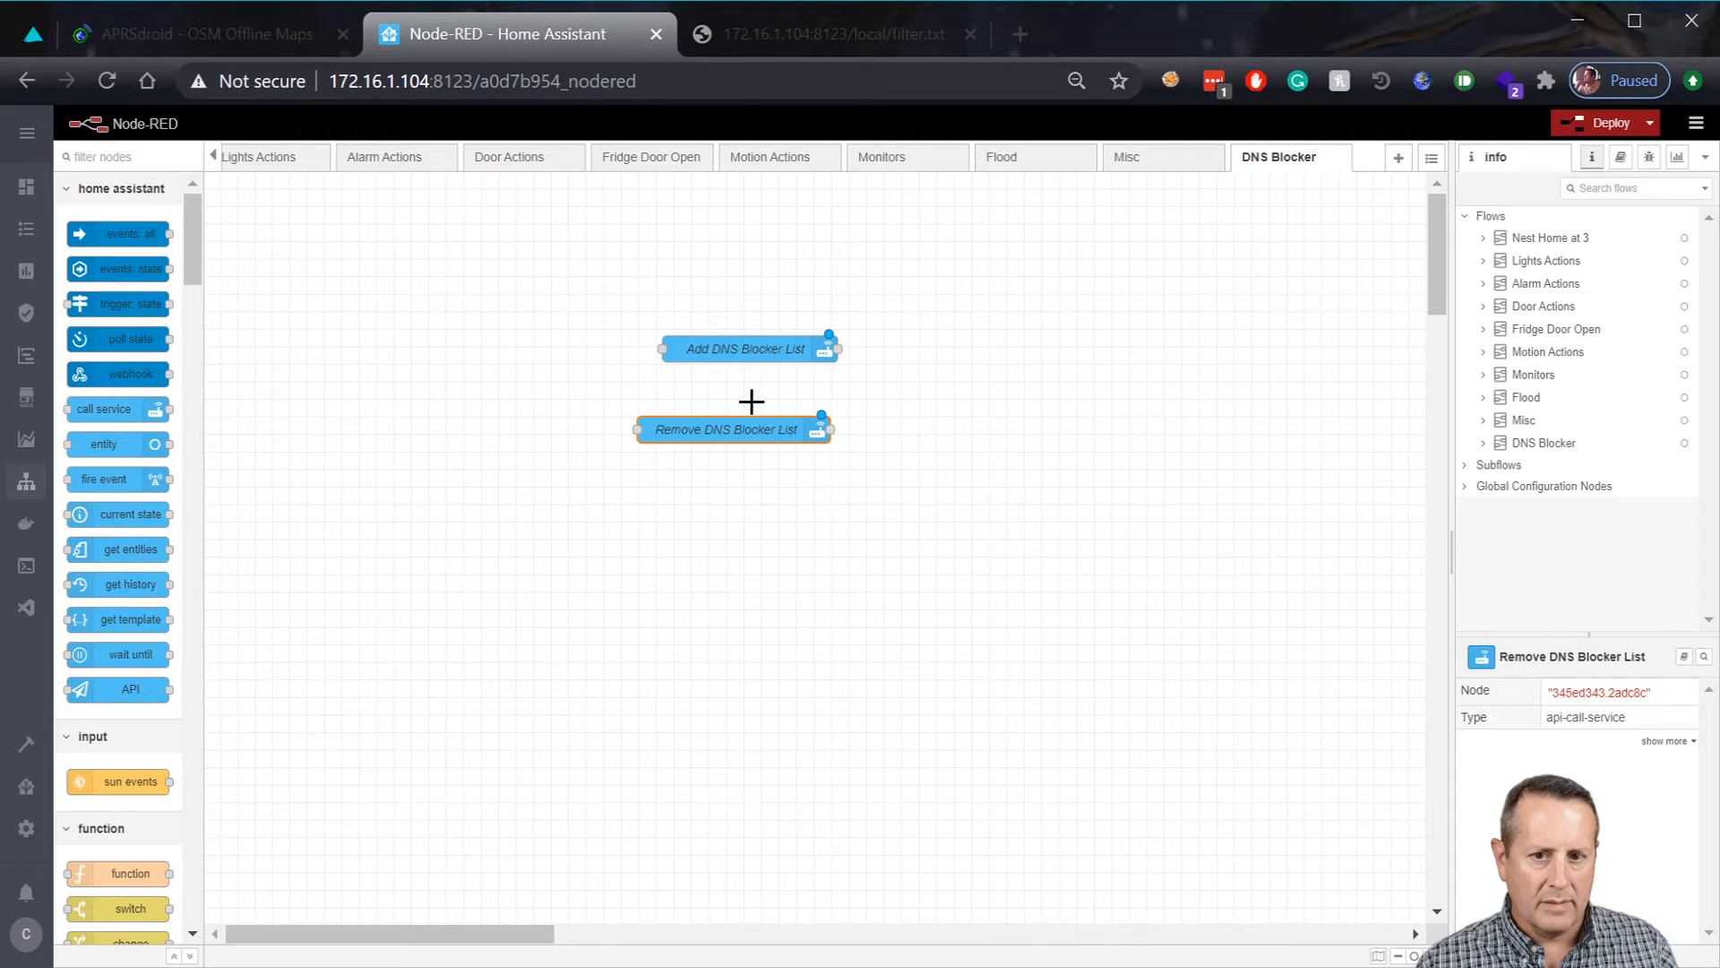
Examine the list of available AdGuard services in the Remove DNS Blocker List node without saving any changes.
double_click(746, 435)
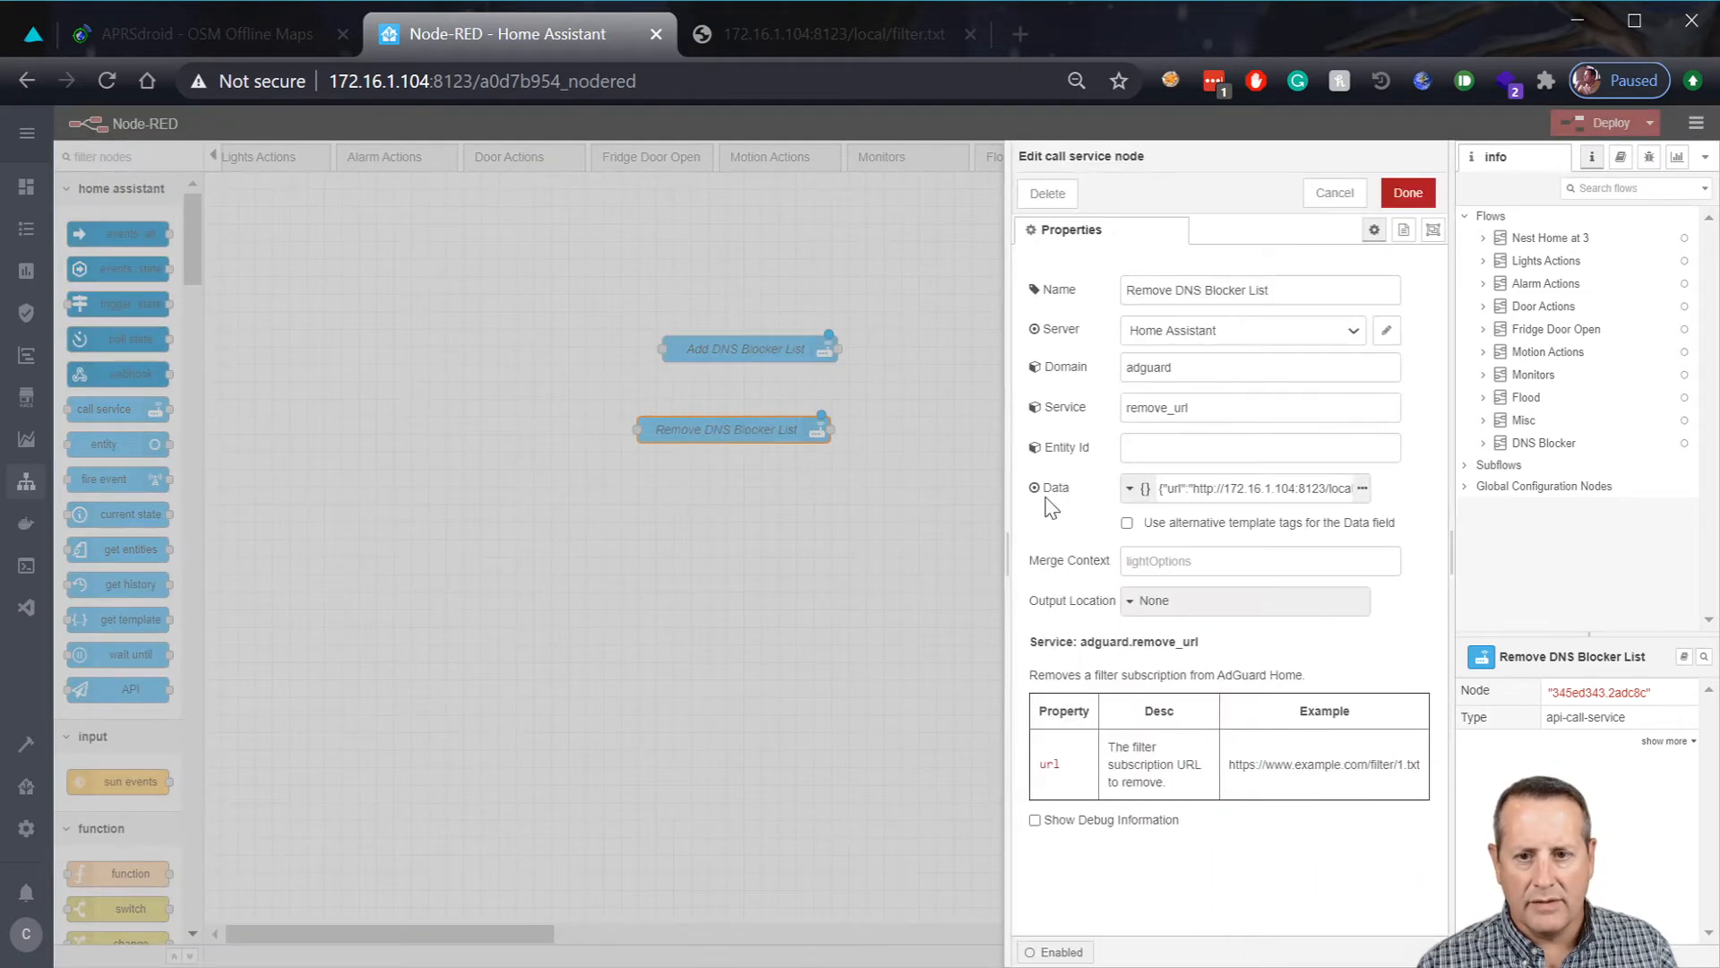
click(1238, 413)
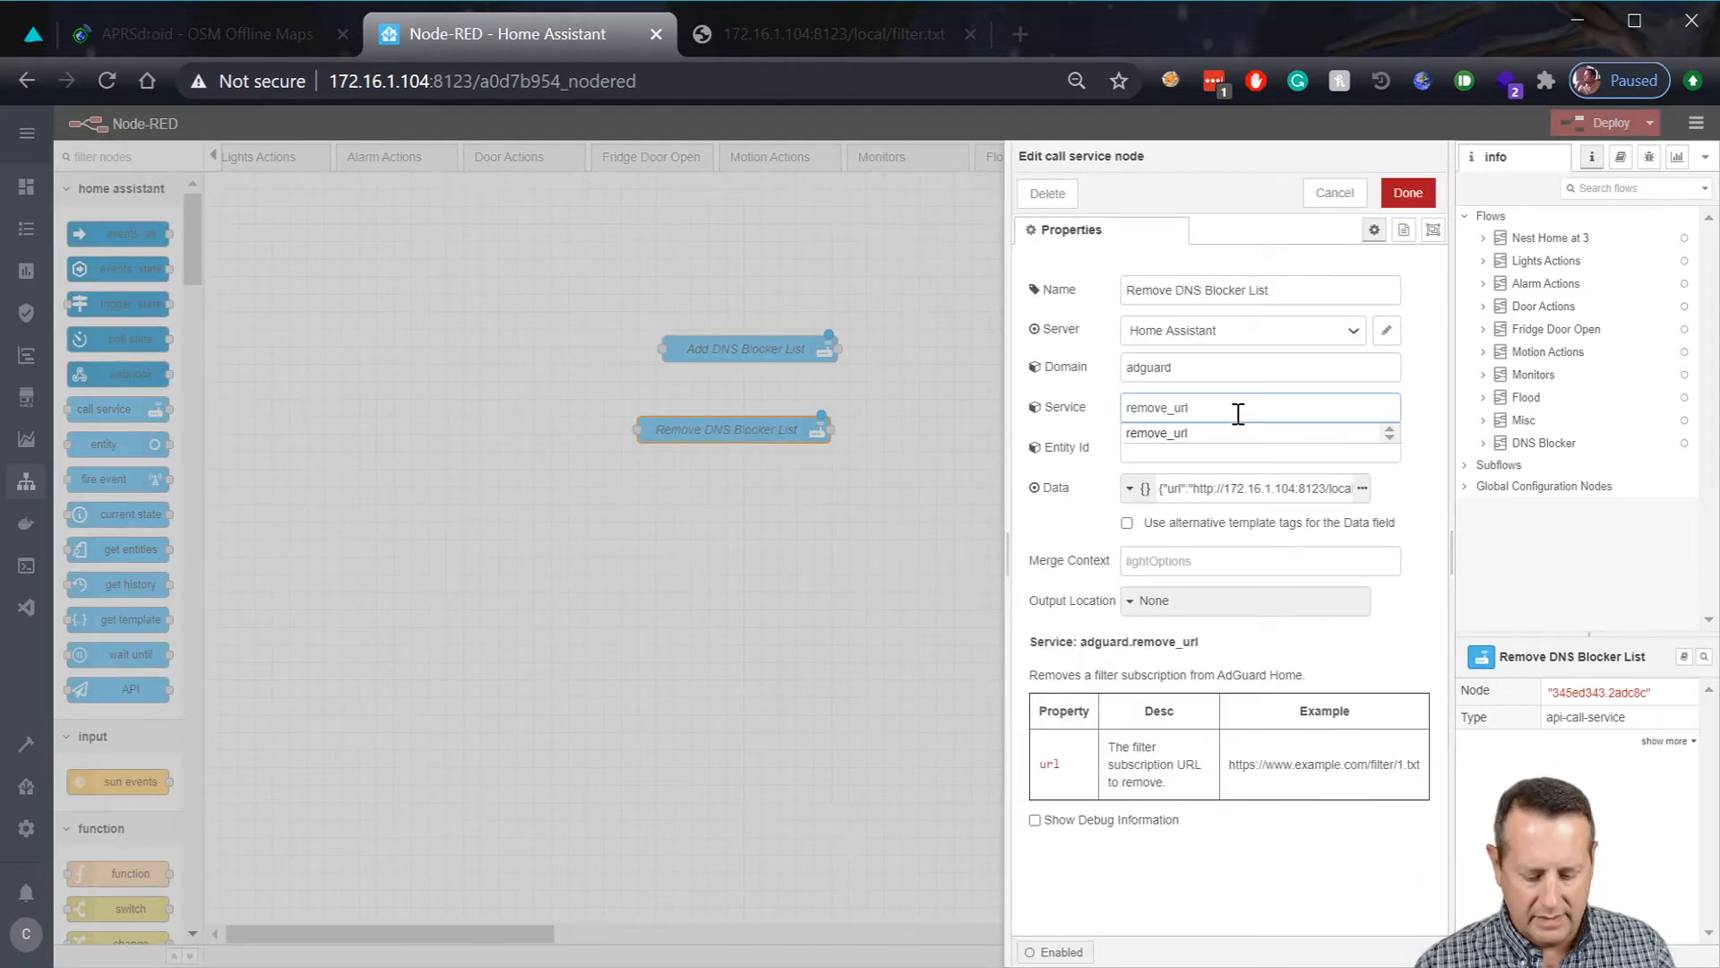
key(BackSpace)
key(BackSpace)
key(BackSpace)
key(BackSpace)
key(BackSpace)
key(BackSpace)
key(BackSpace)
key(BackSpace)
key(BackSpace)
key(BackSpace)
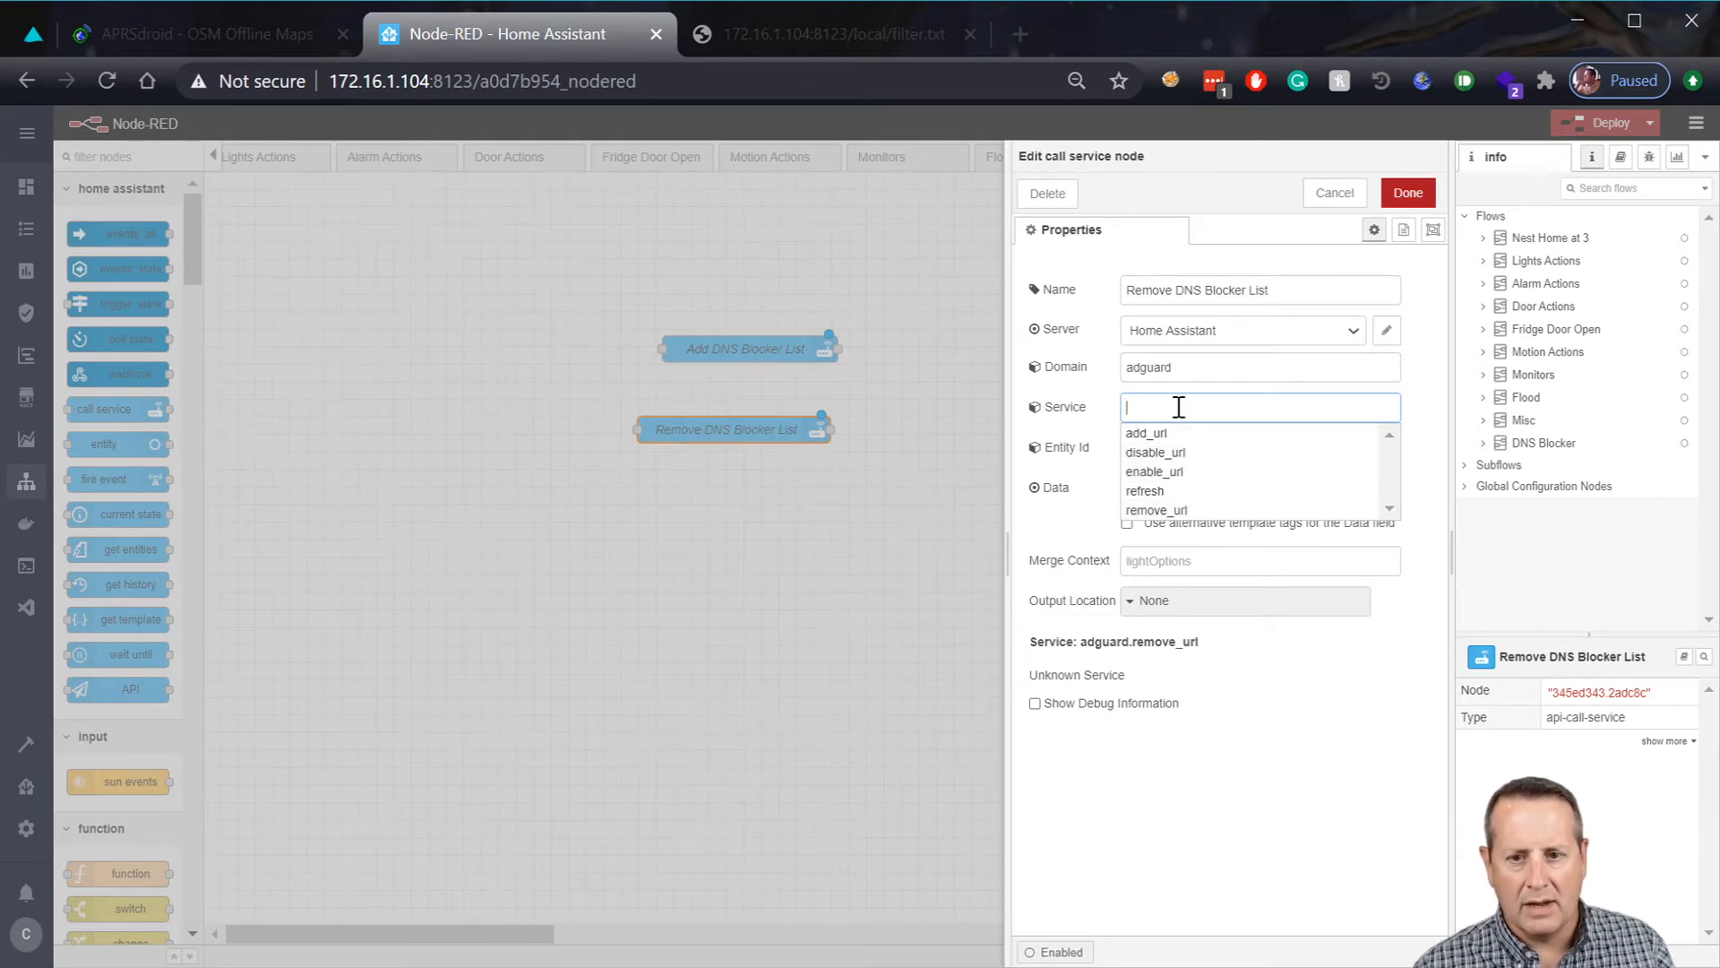
click(1216, 795)
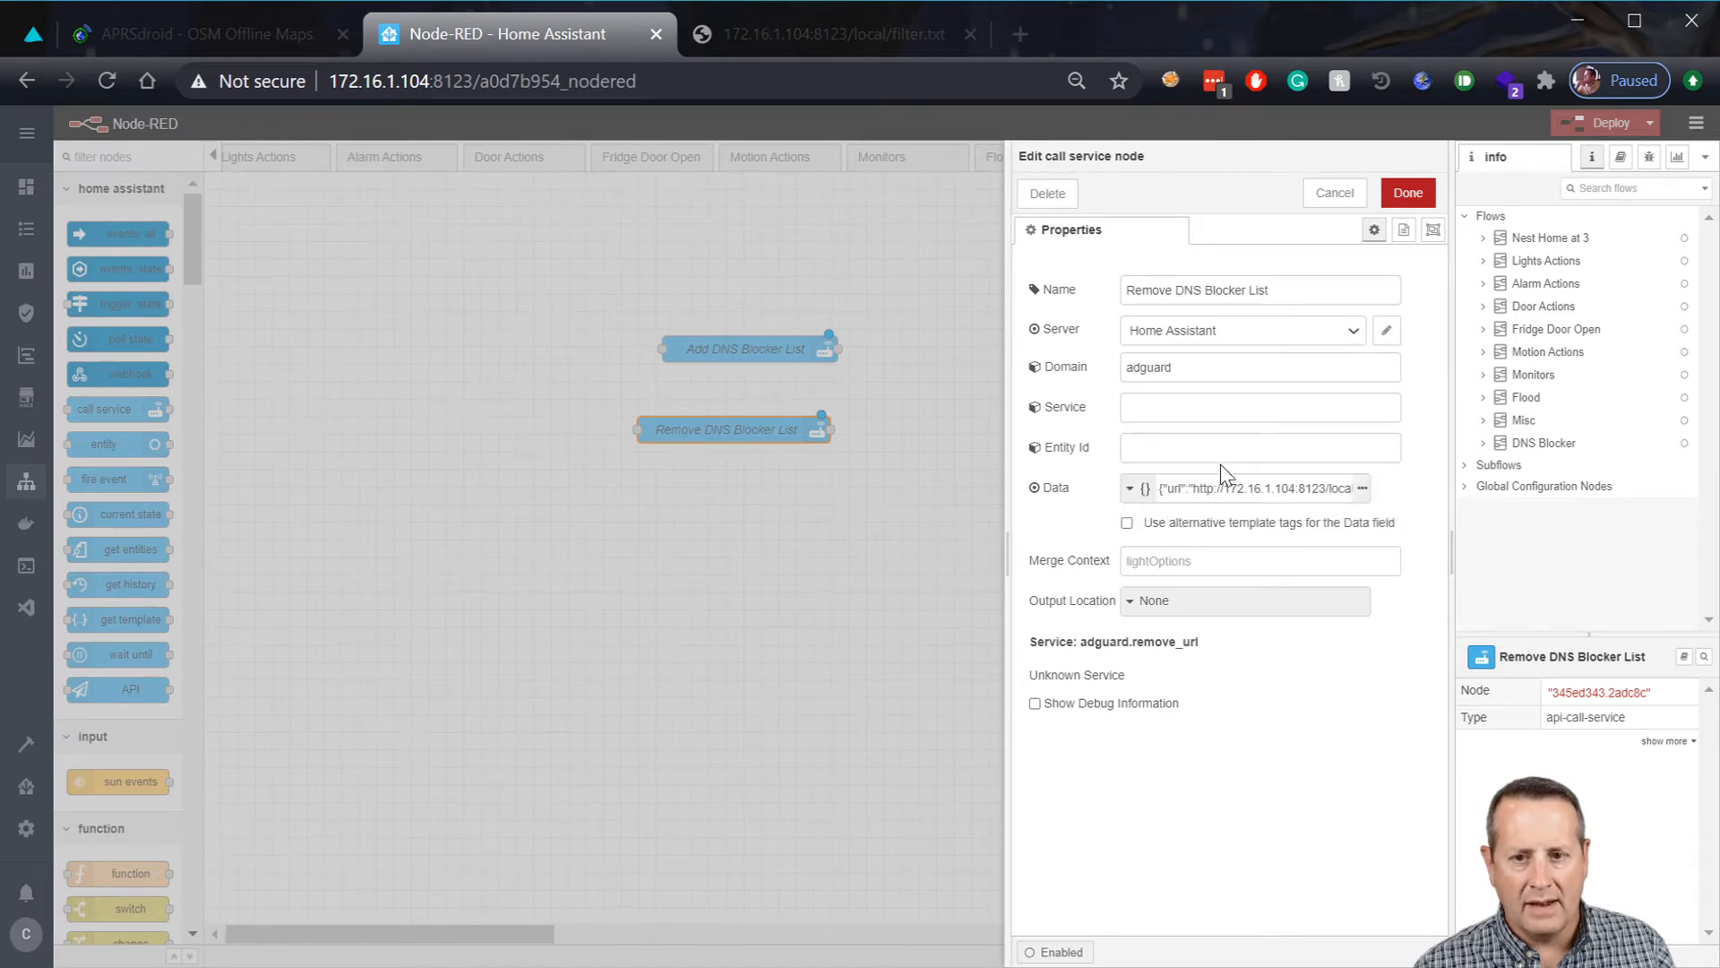
click(1334, 193)
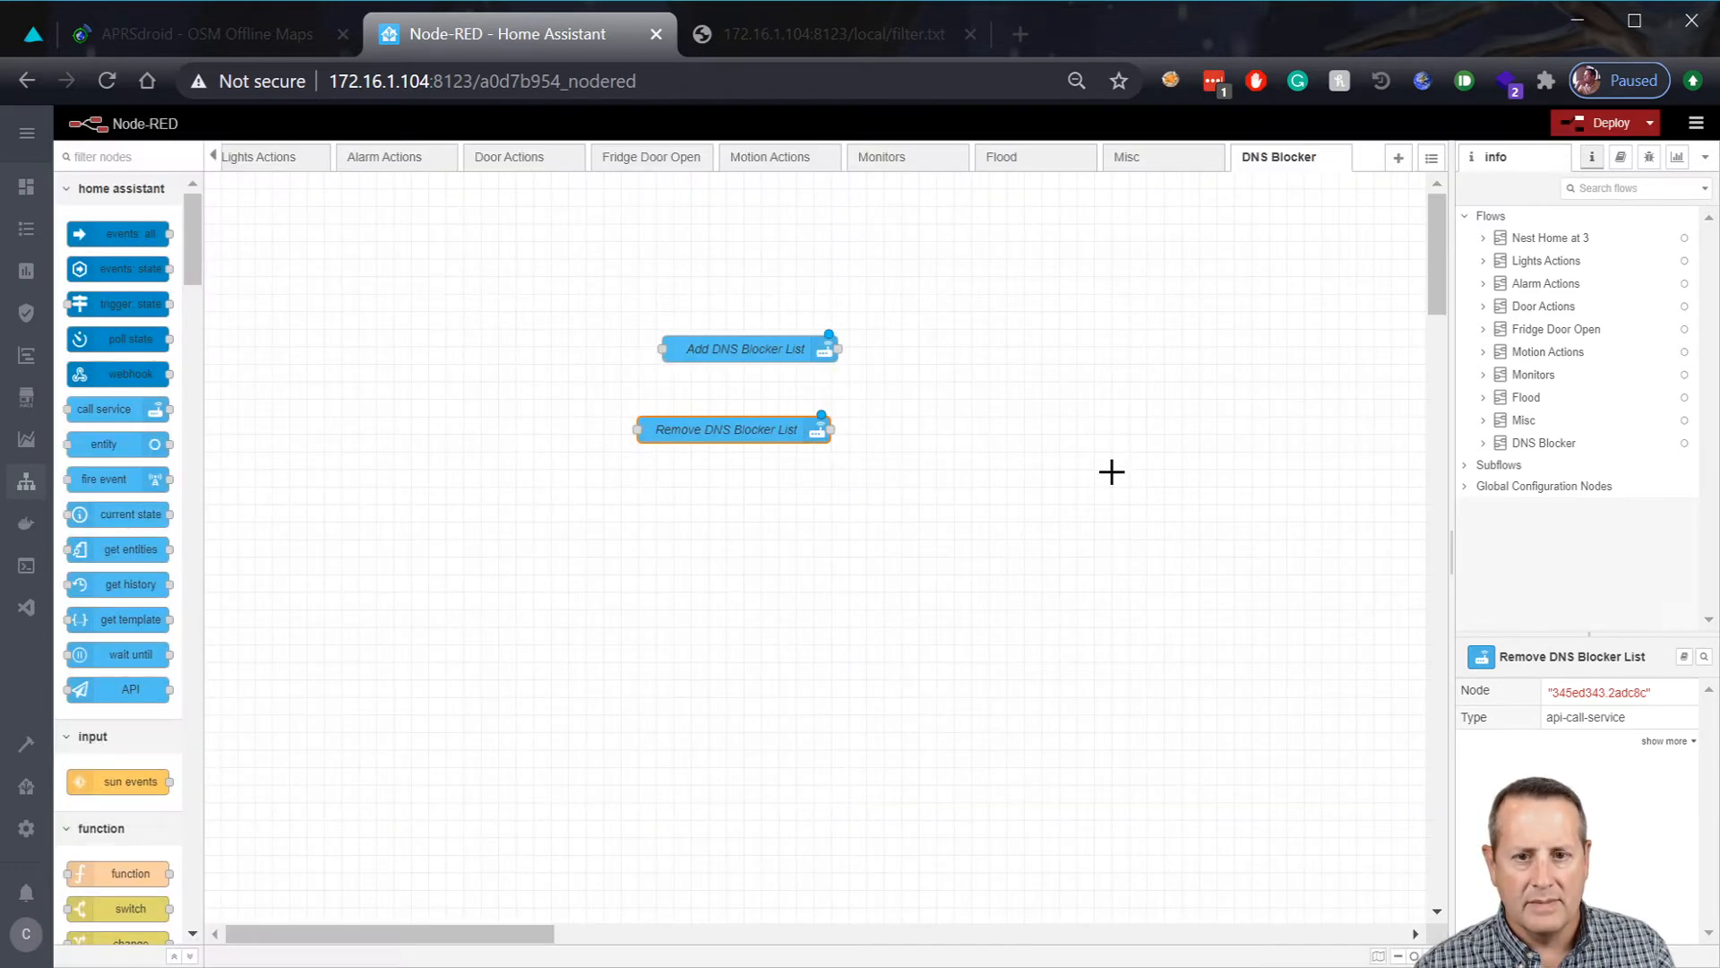
Move the Add DNS Blocker List node up and place the Remove DNS Blocker List node directly beneath it.
drag(788, 338, 797, 305)
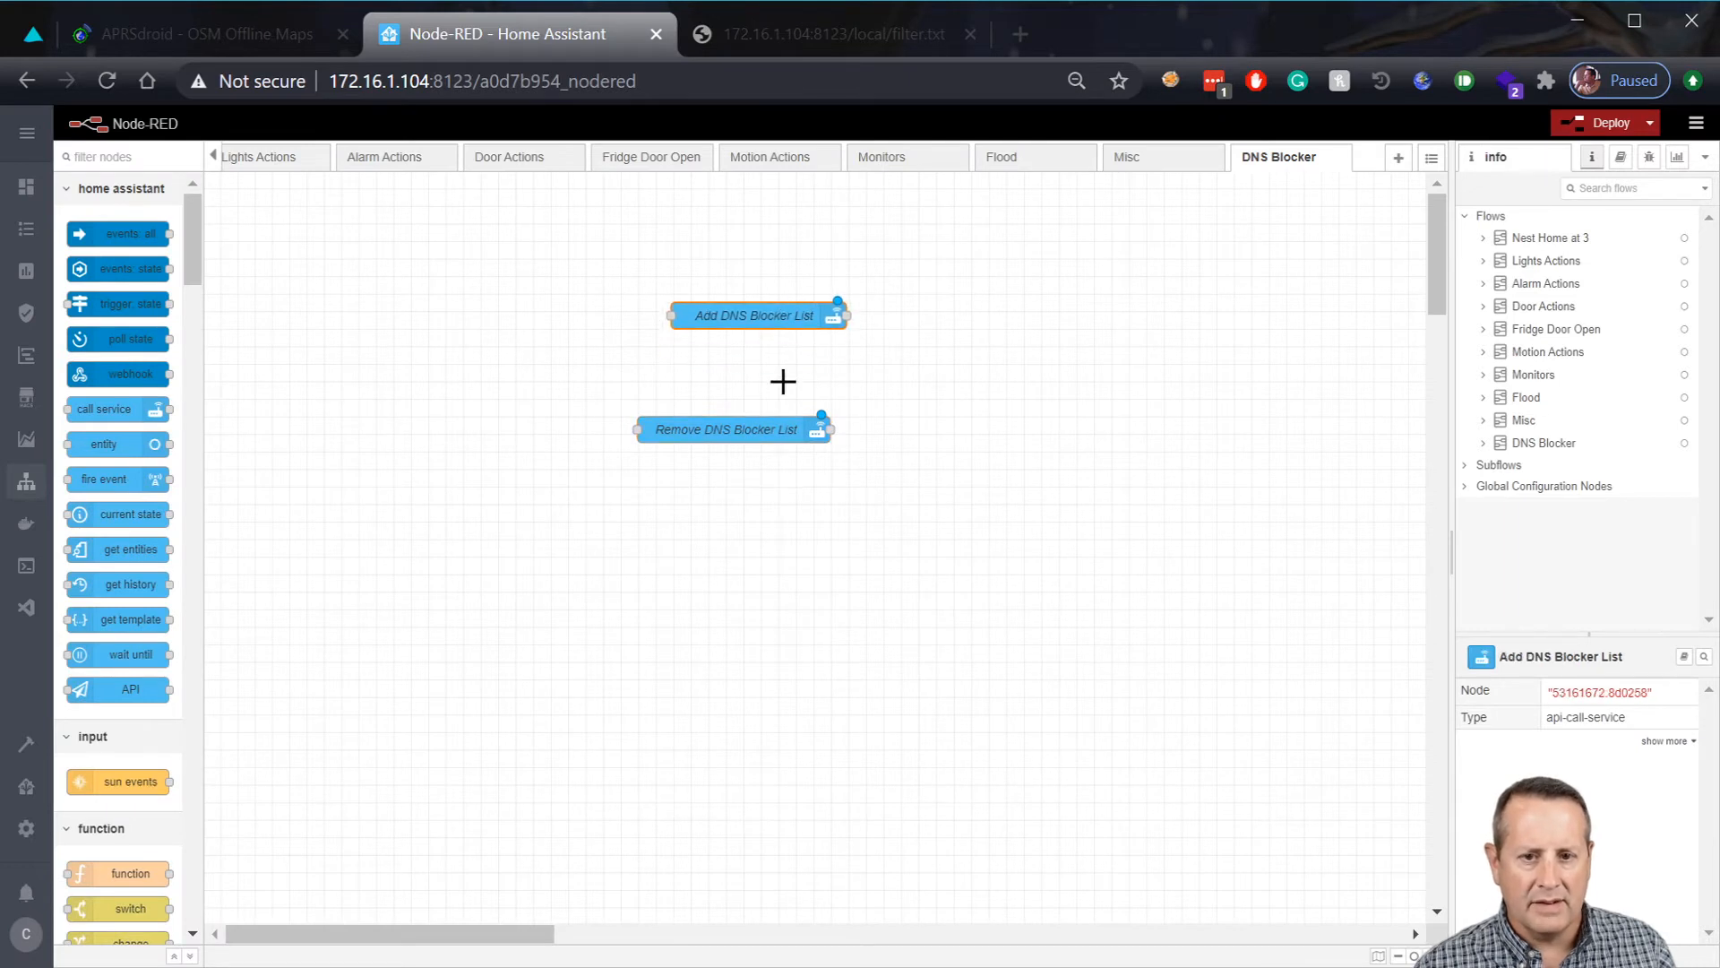
drag(764, 426, 801, 380)
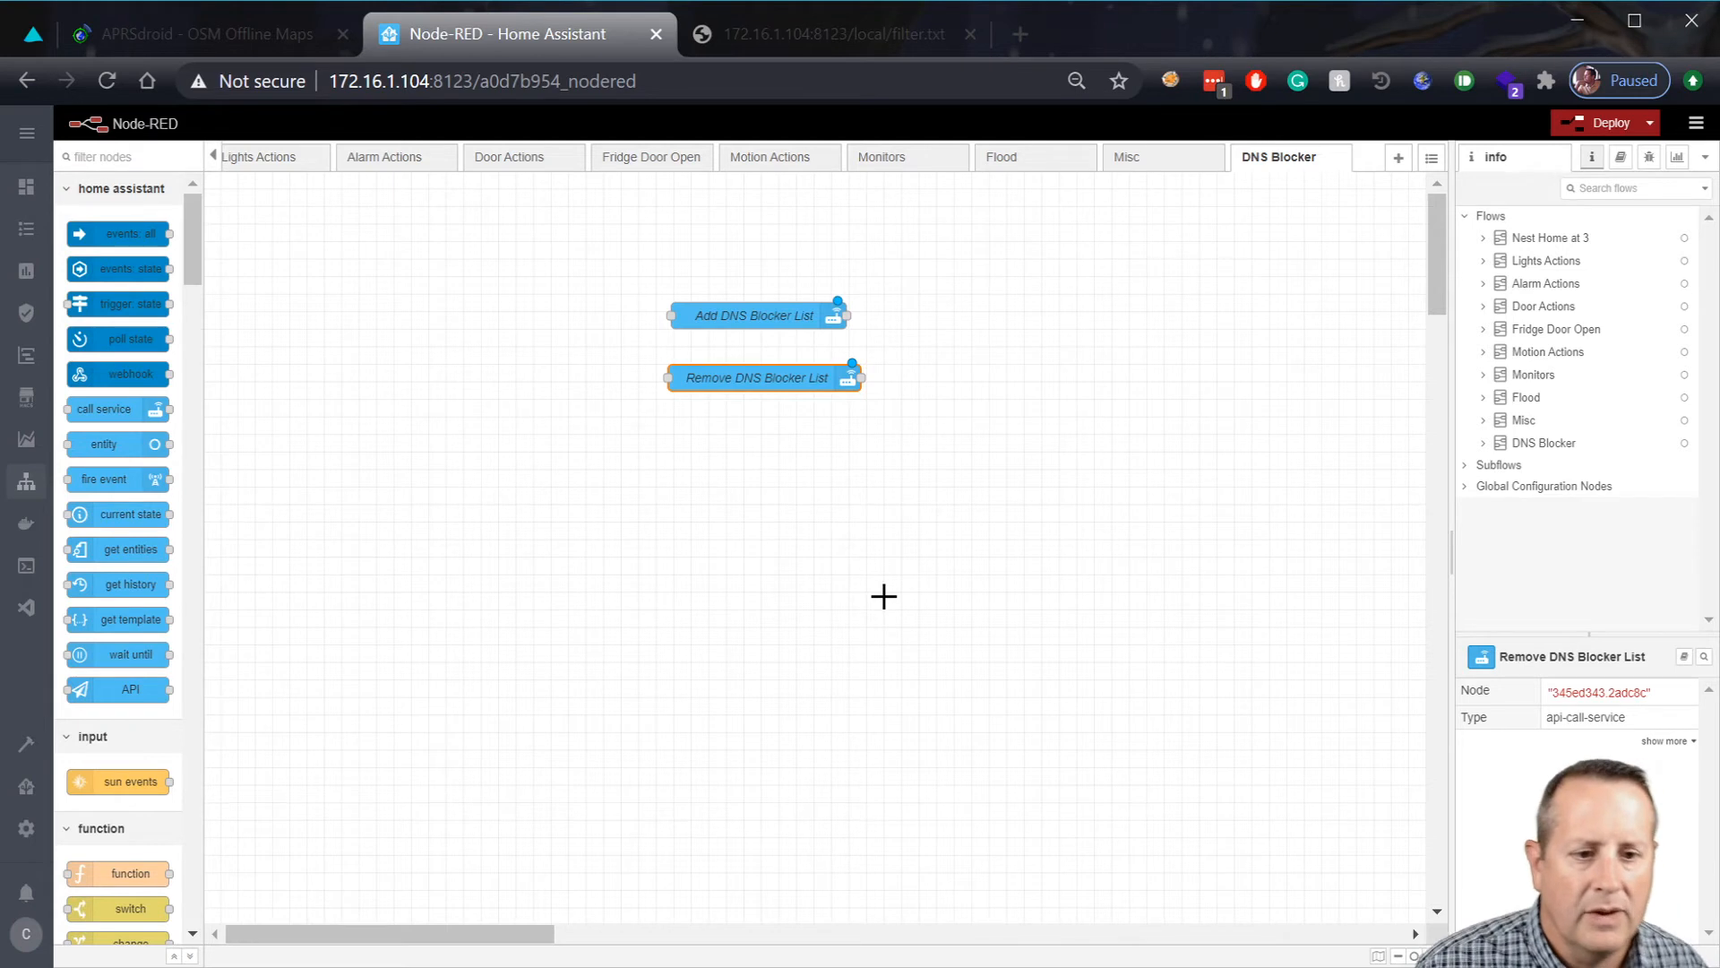
Find the inject node, place one before the Add DNS Blocker List node and wire the two together.
scroll(109, 687, down, 5)
scroll(109, 687, down, 3)
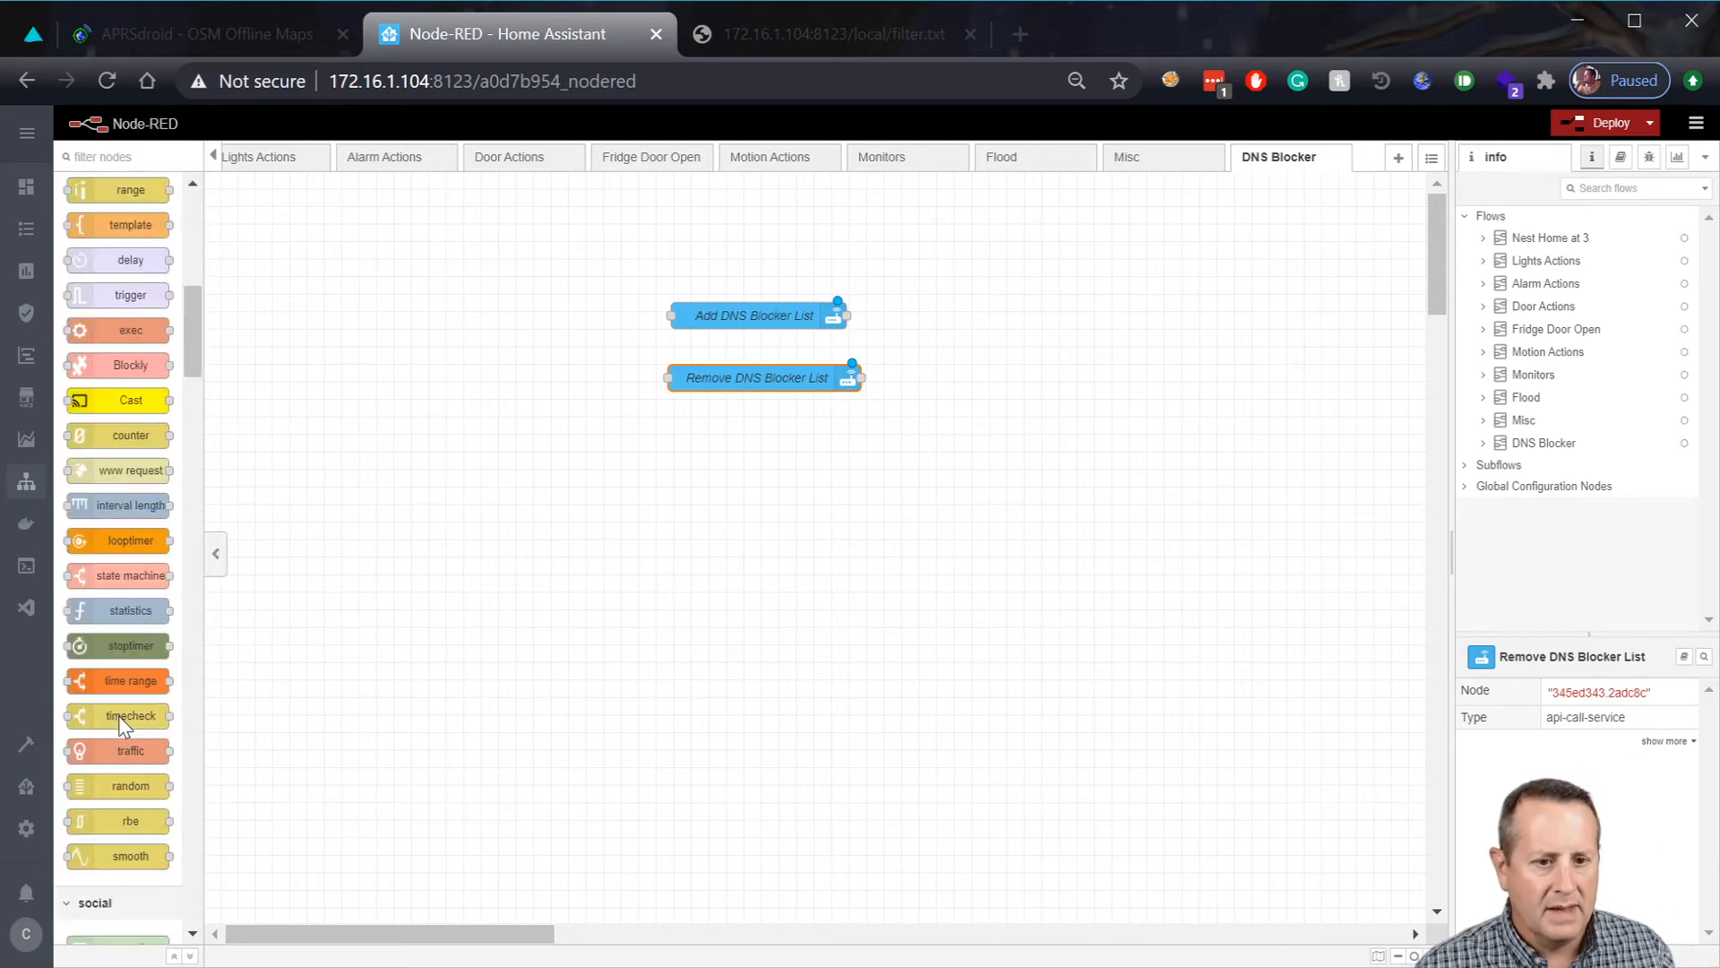
scroll(131, 738, up, 8)
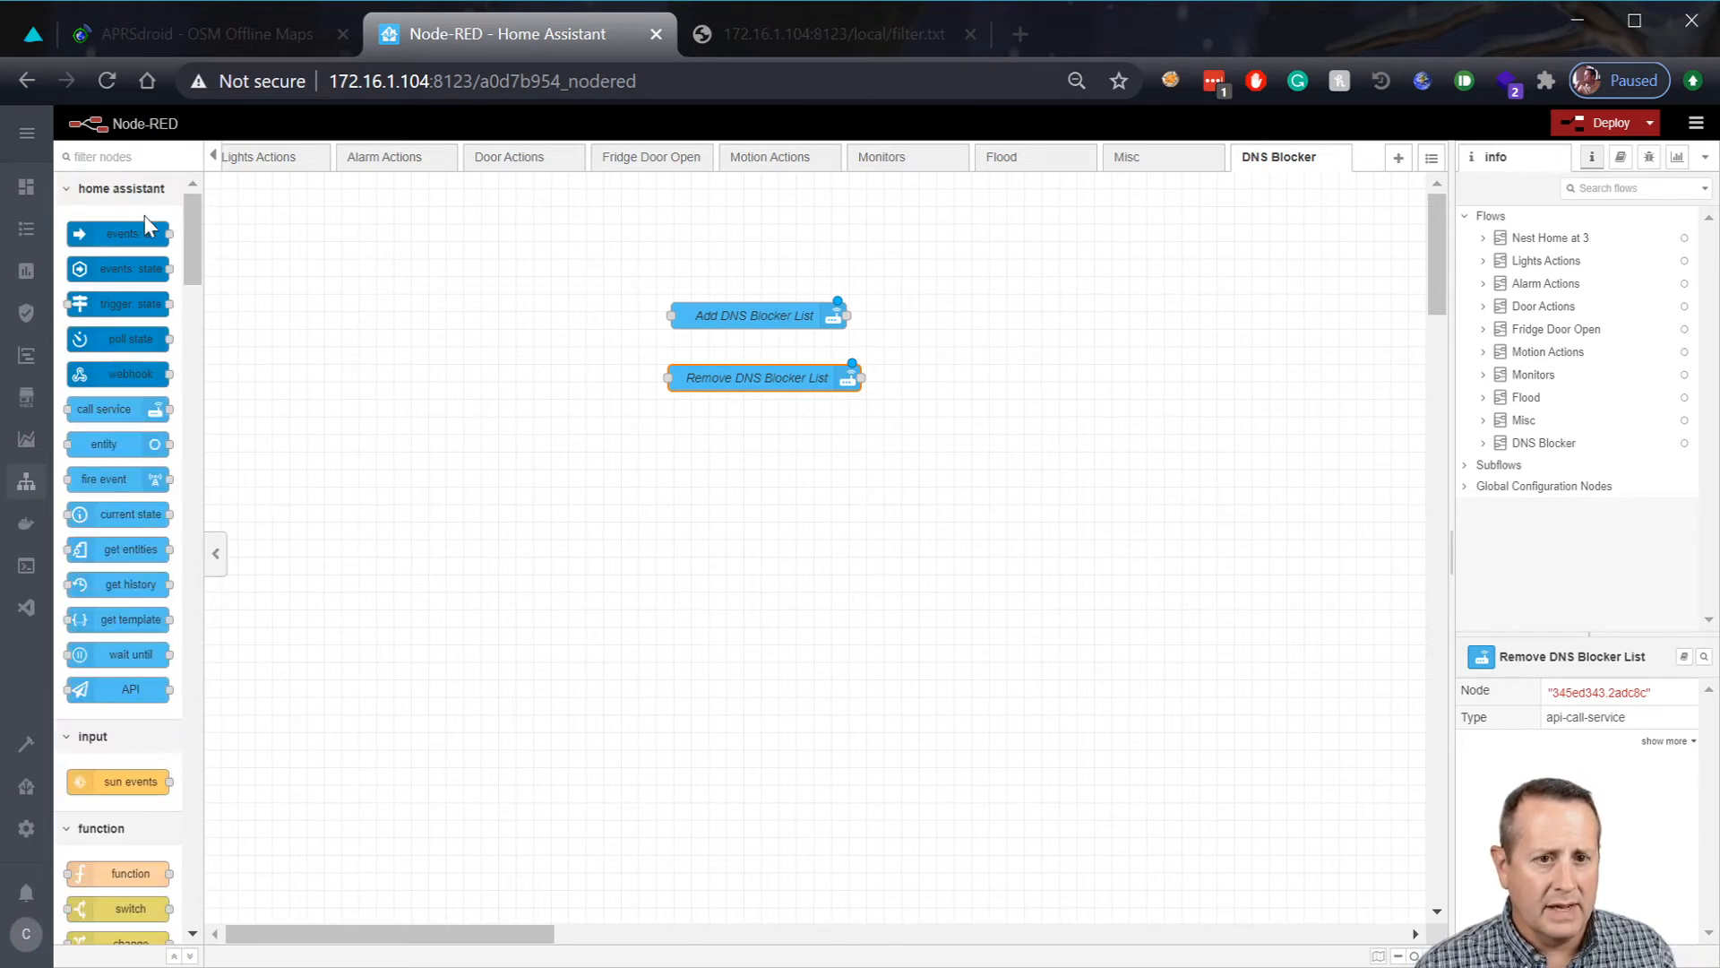
click(132, 157)
text(injec)
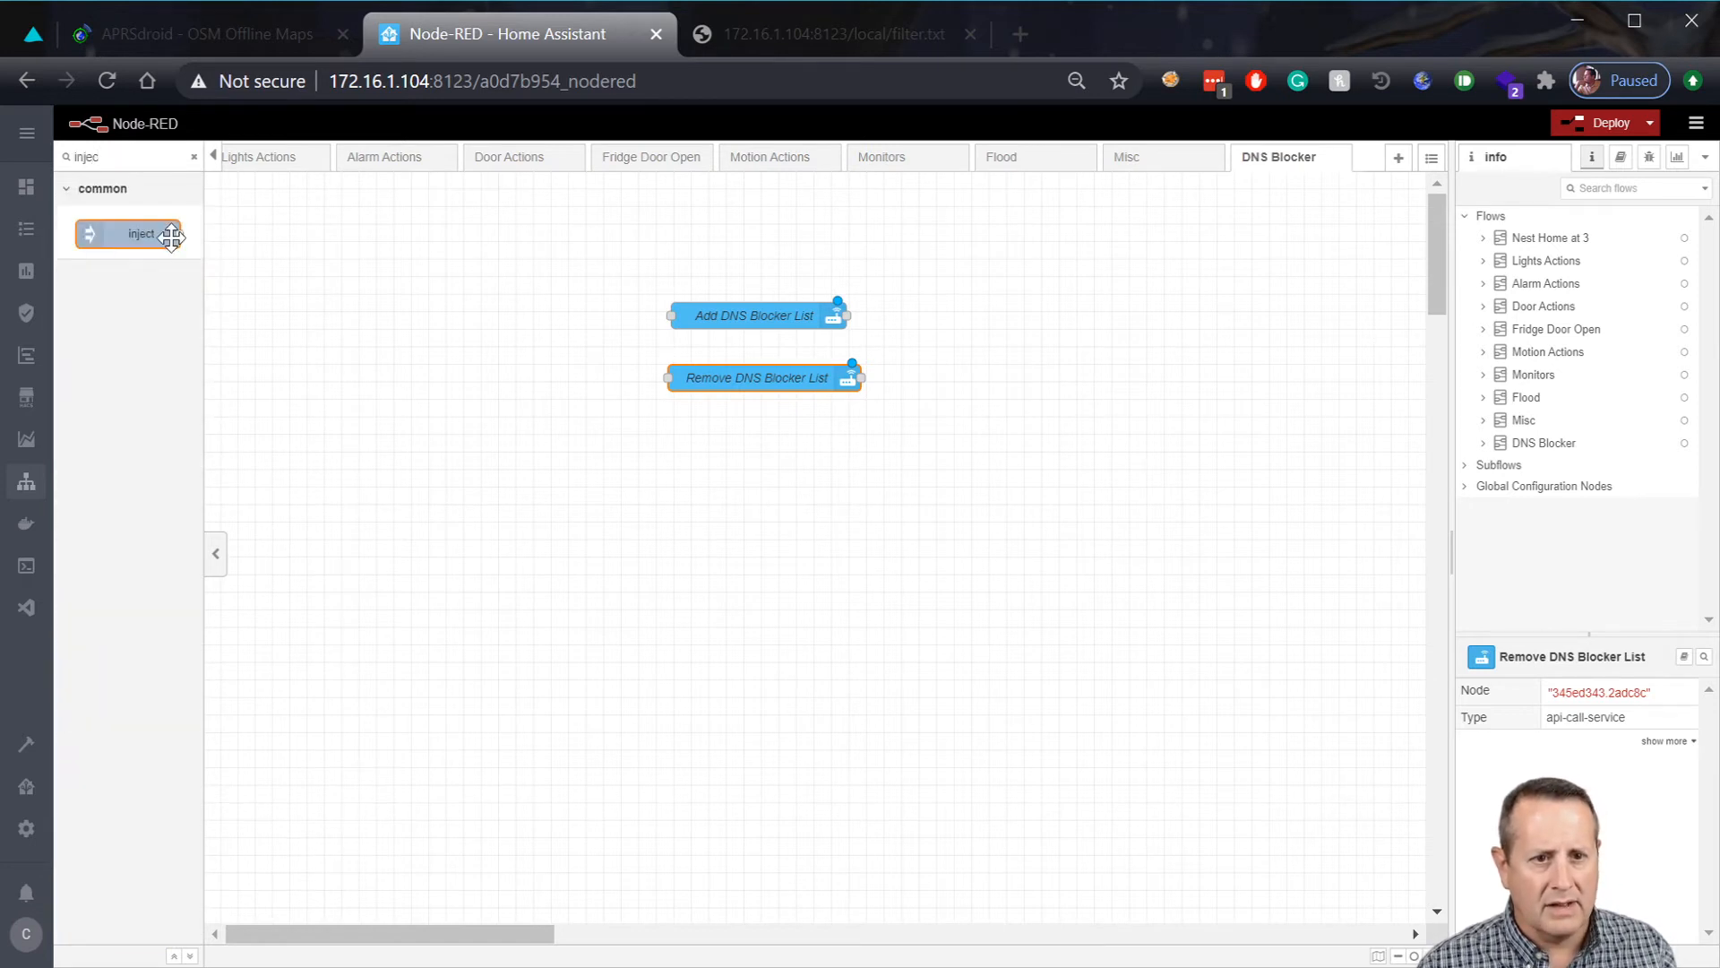
drag(143, 234, 528, 328)
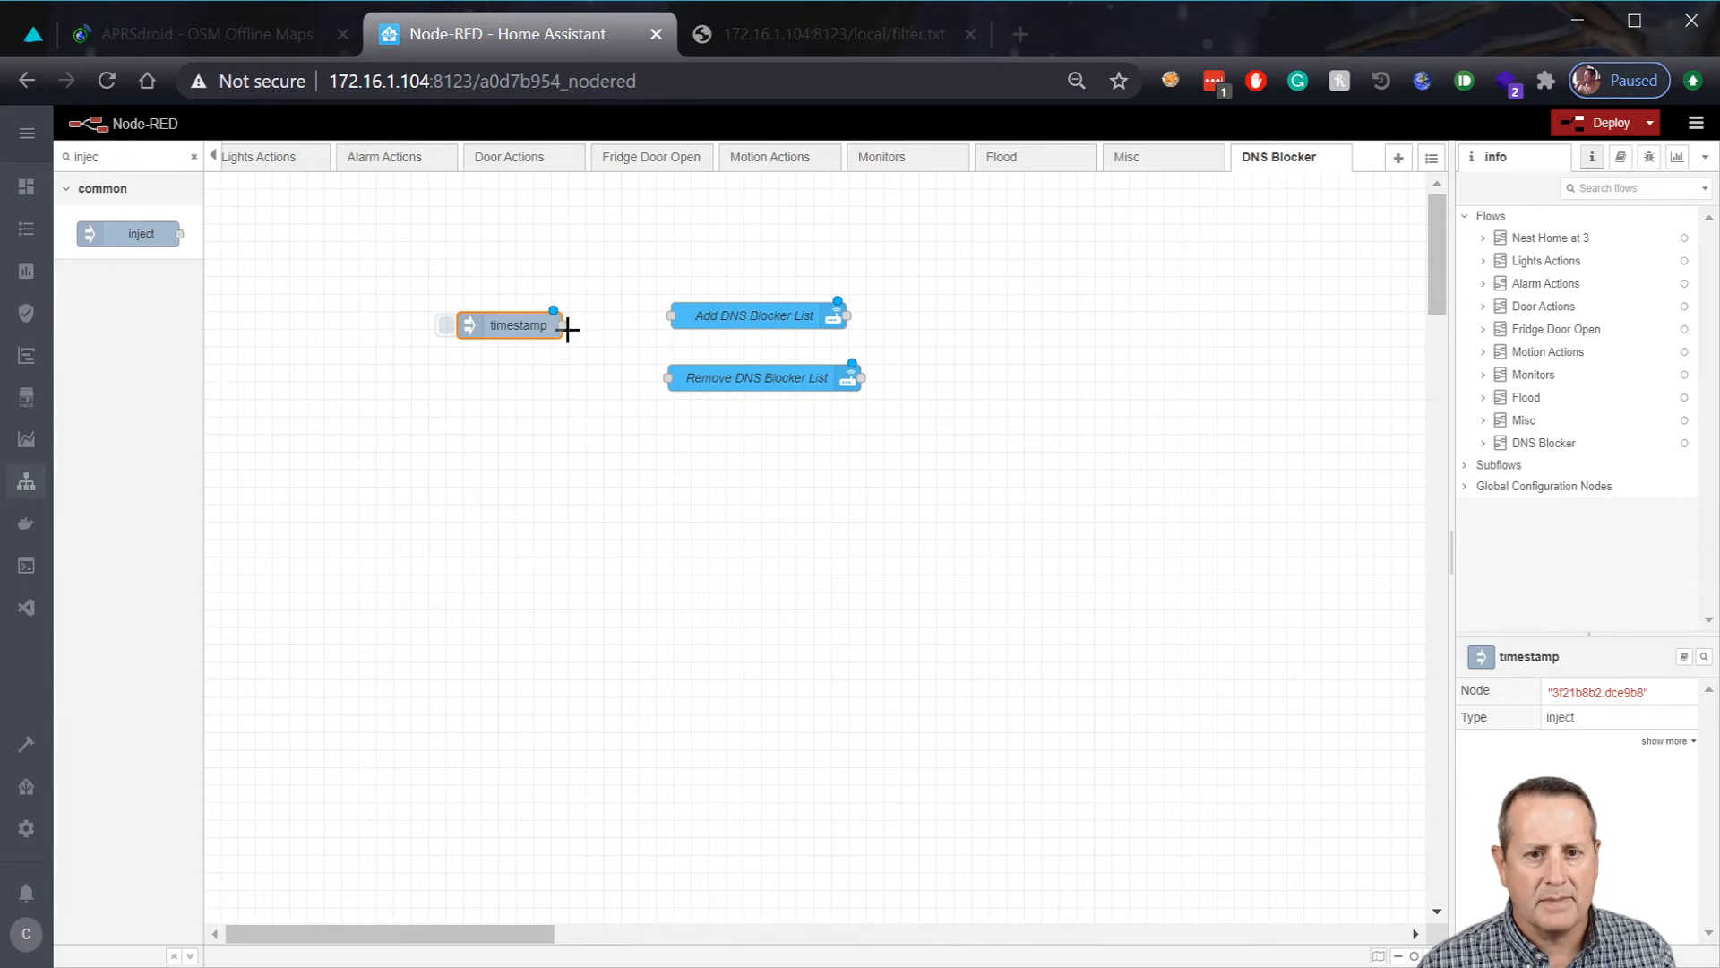
drag(563, 325, 672, 316)
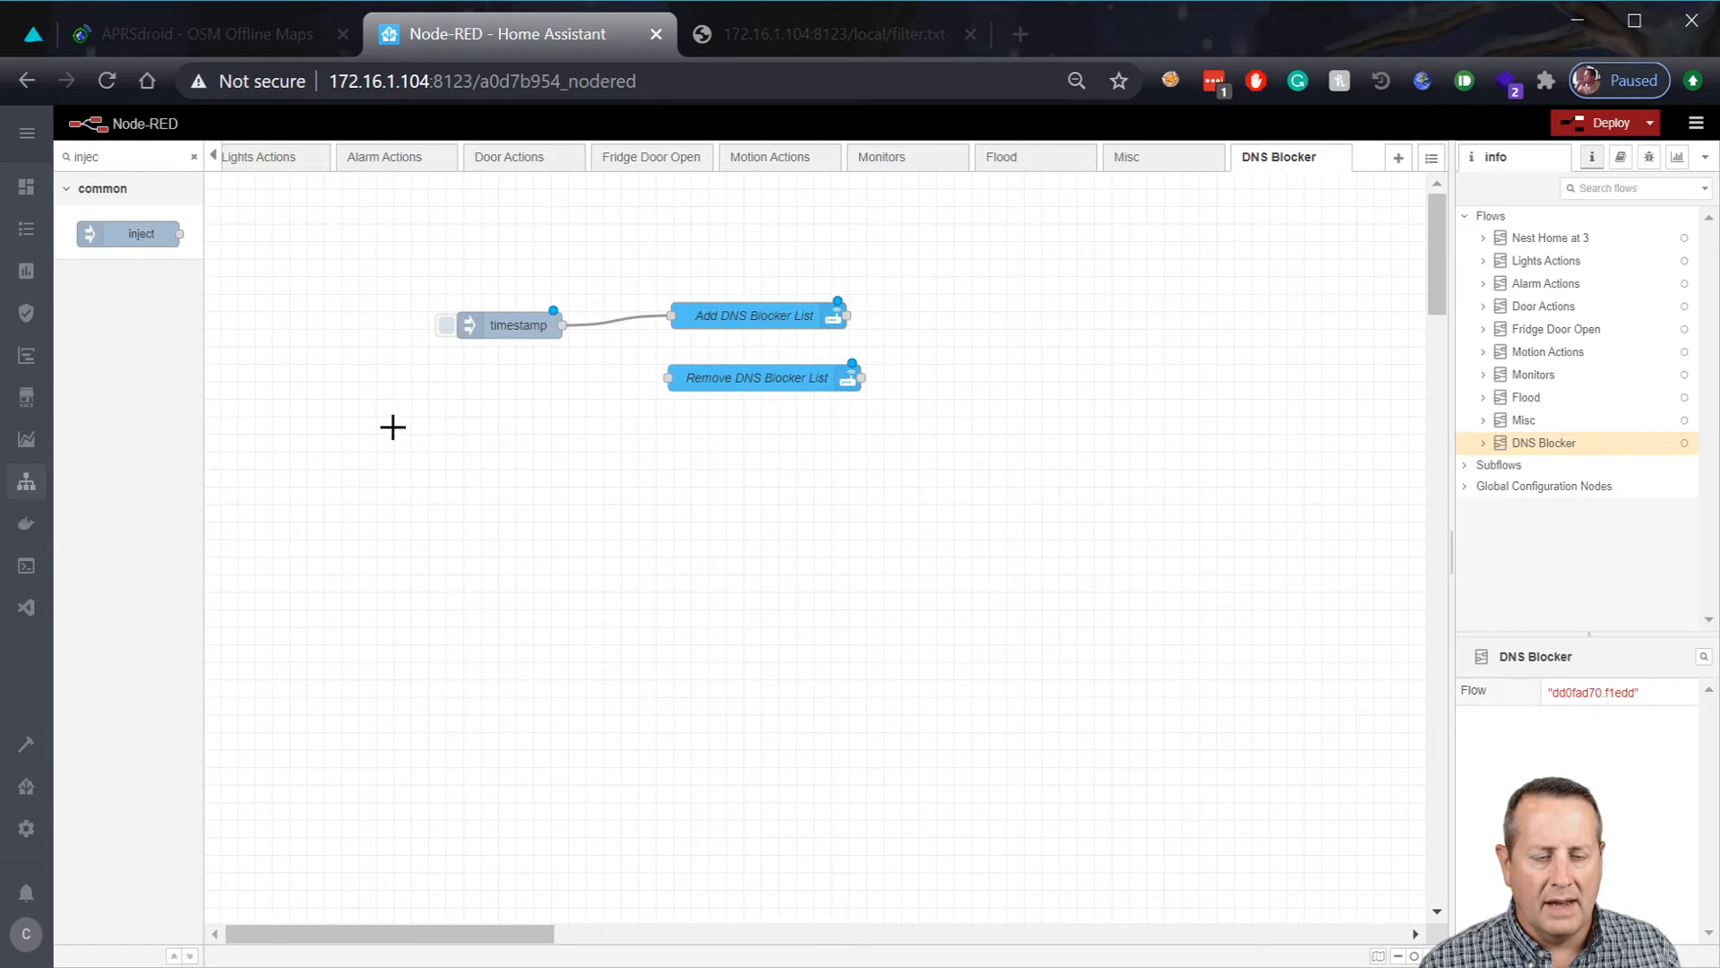
Add a second inject node wired to the Remove DNS Blocker List node, and deploy the flow.
drag(133, 242, 668, 377)
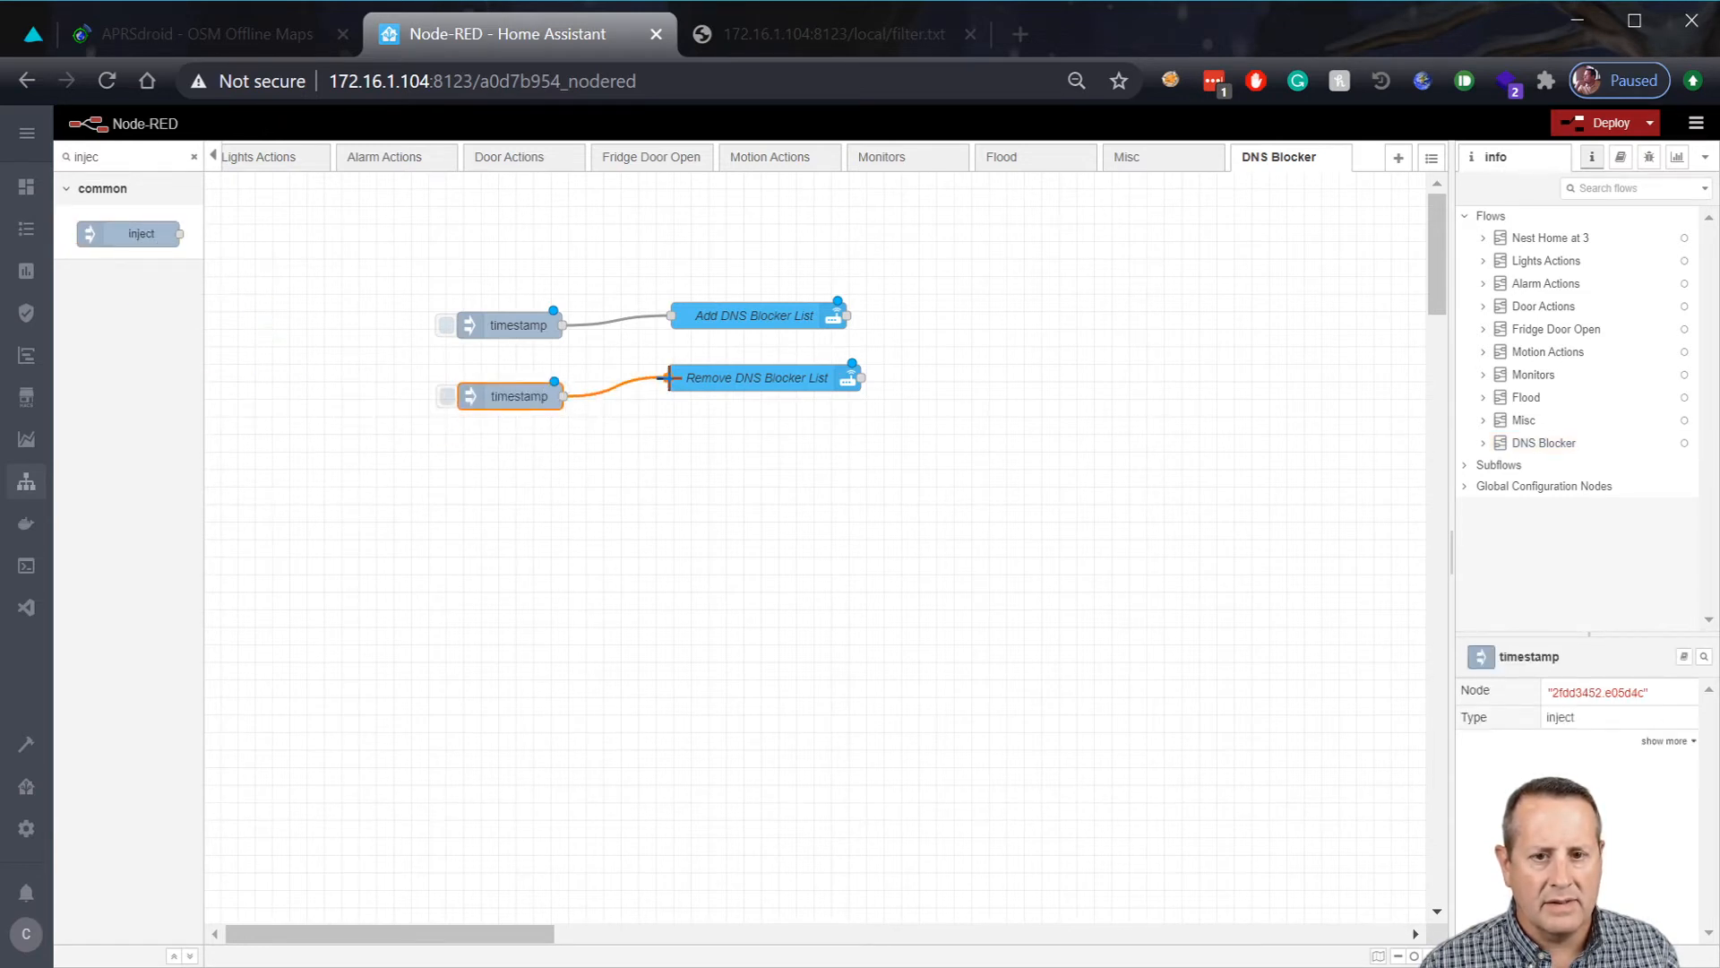
click(728, 480)
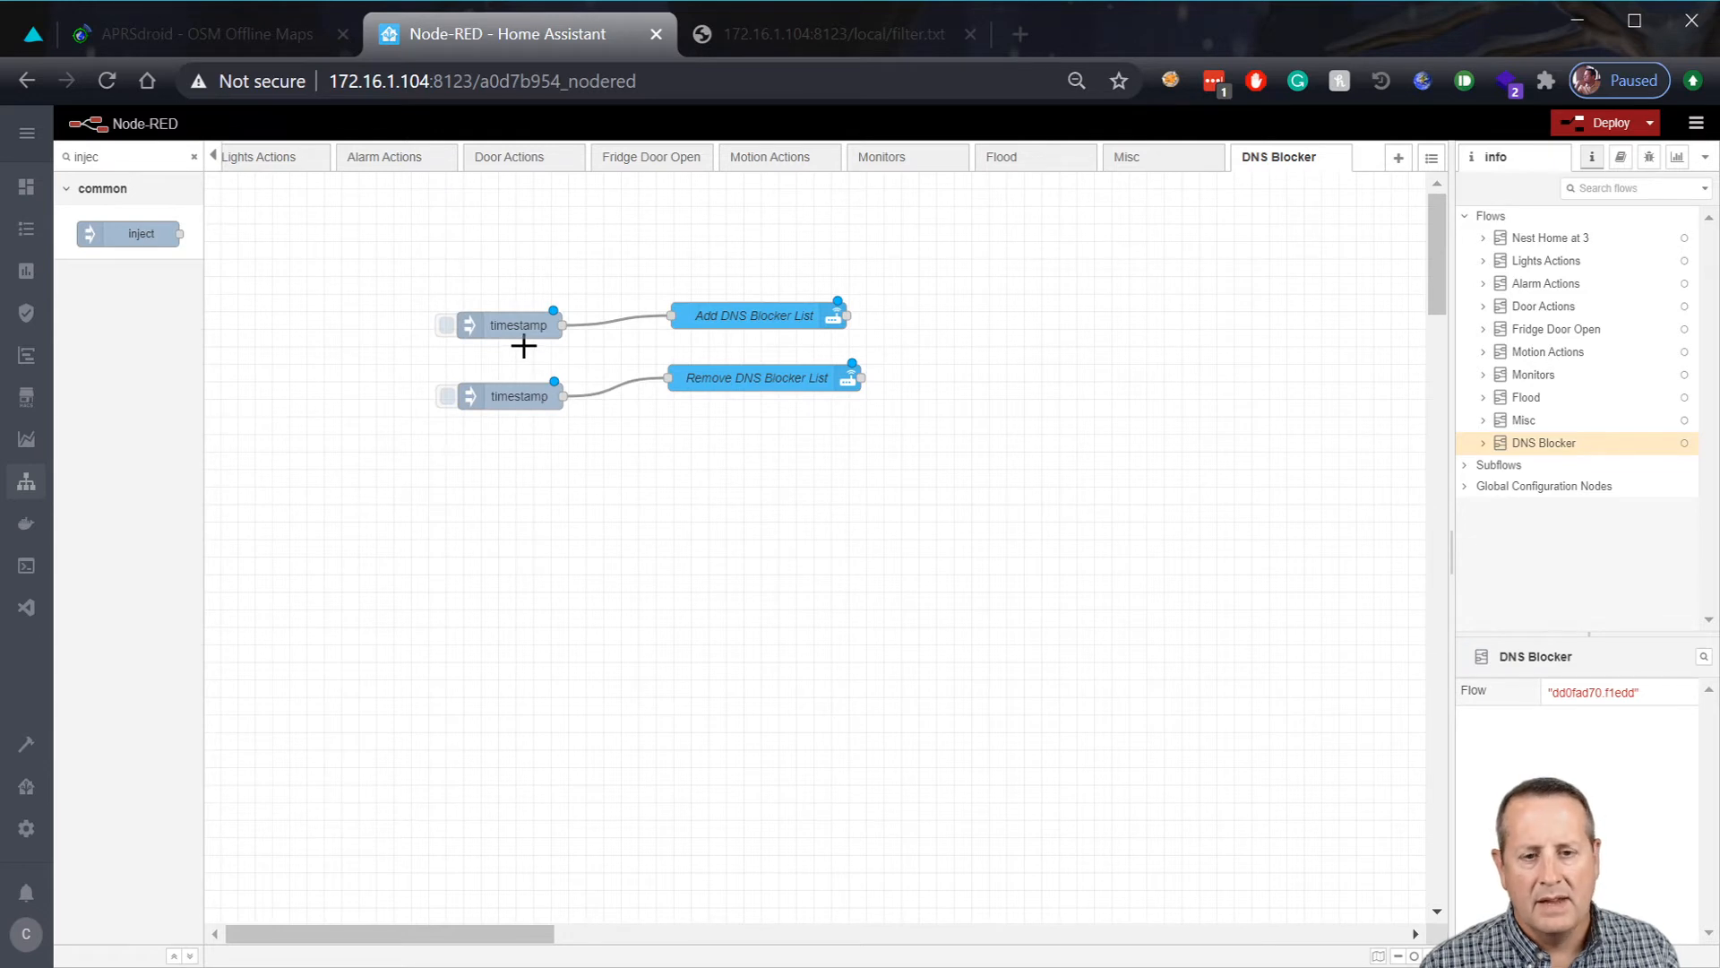
click(1598, 125)
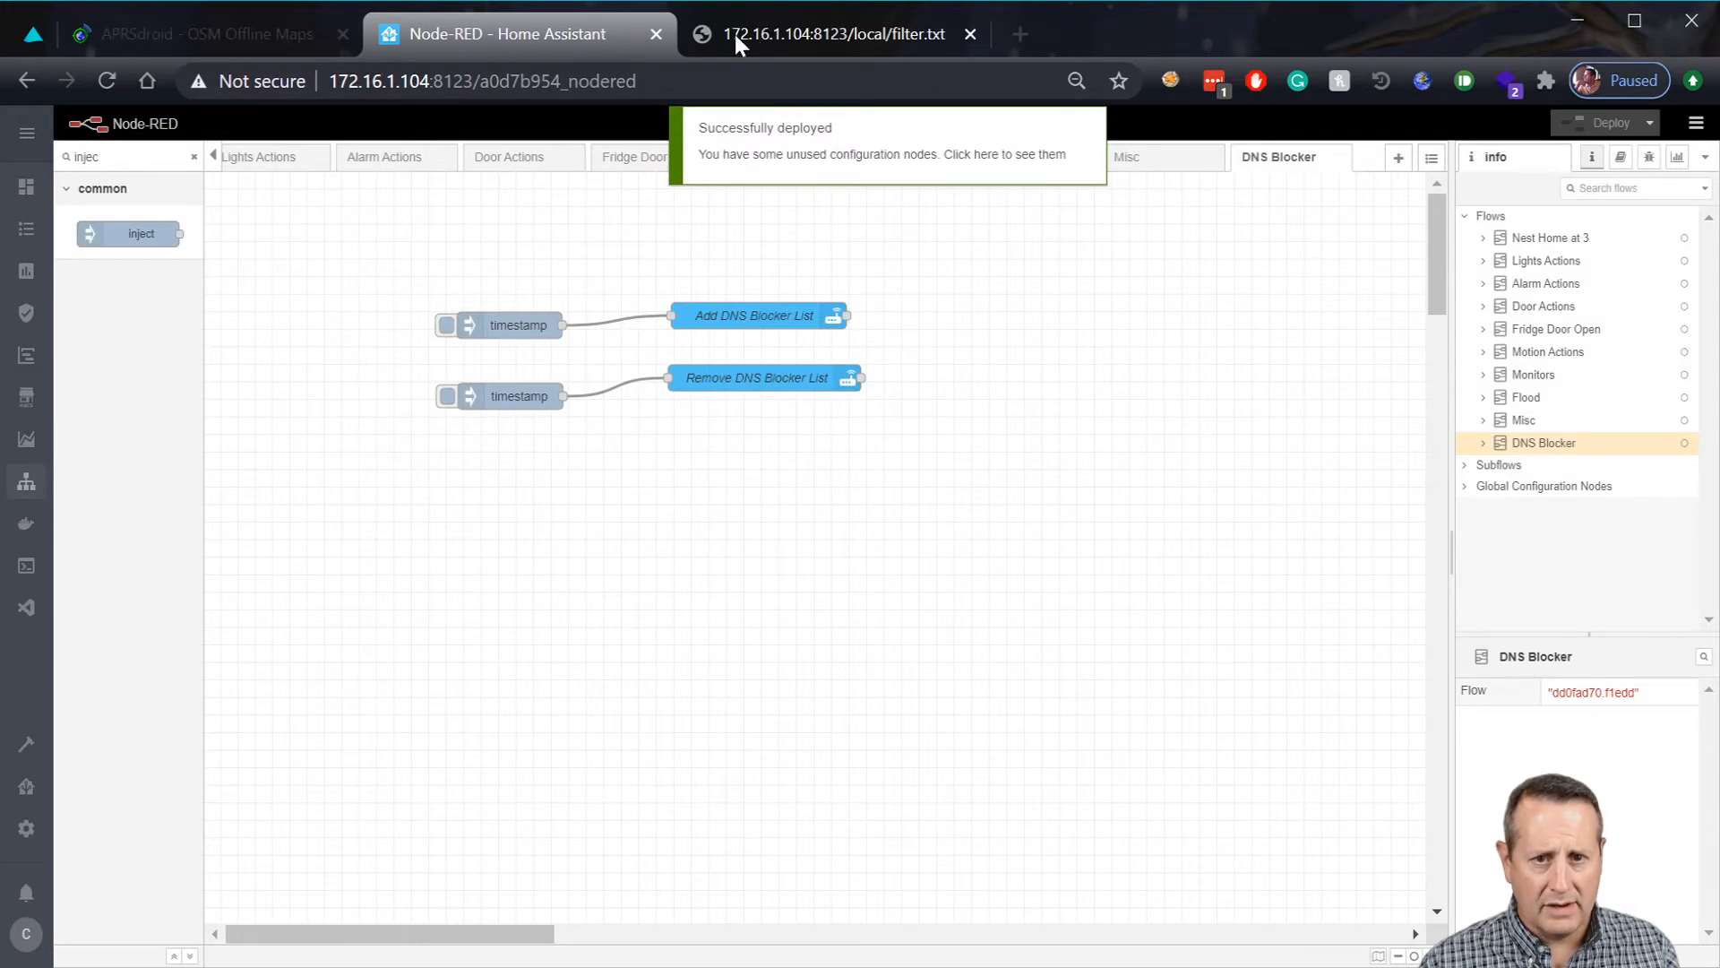
Replace the filter.txt page with Home Assistant in the same browser tab and open the AdGuard Home dashboard.
click(766, 29)
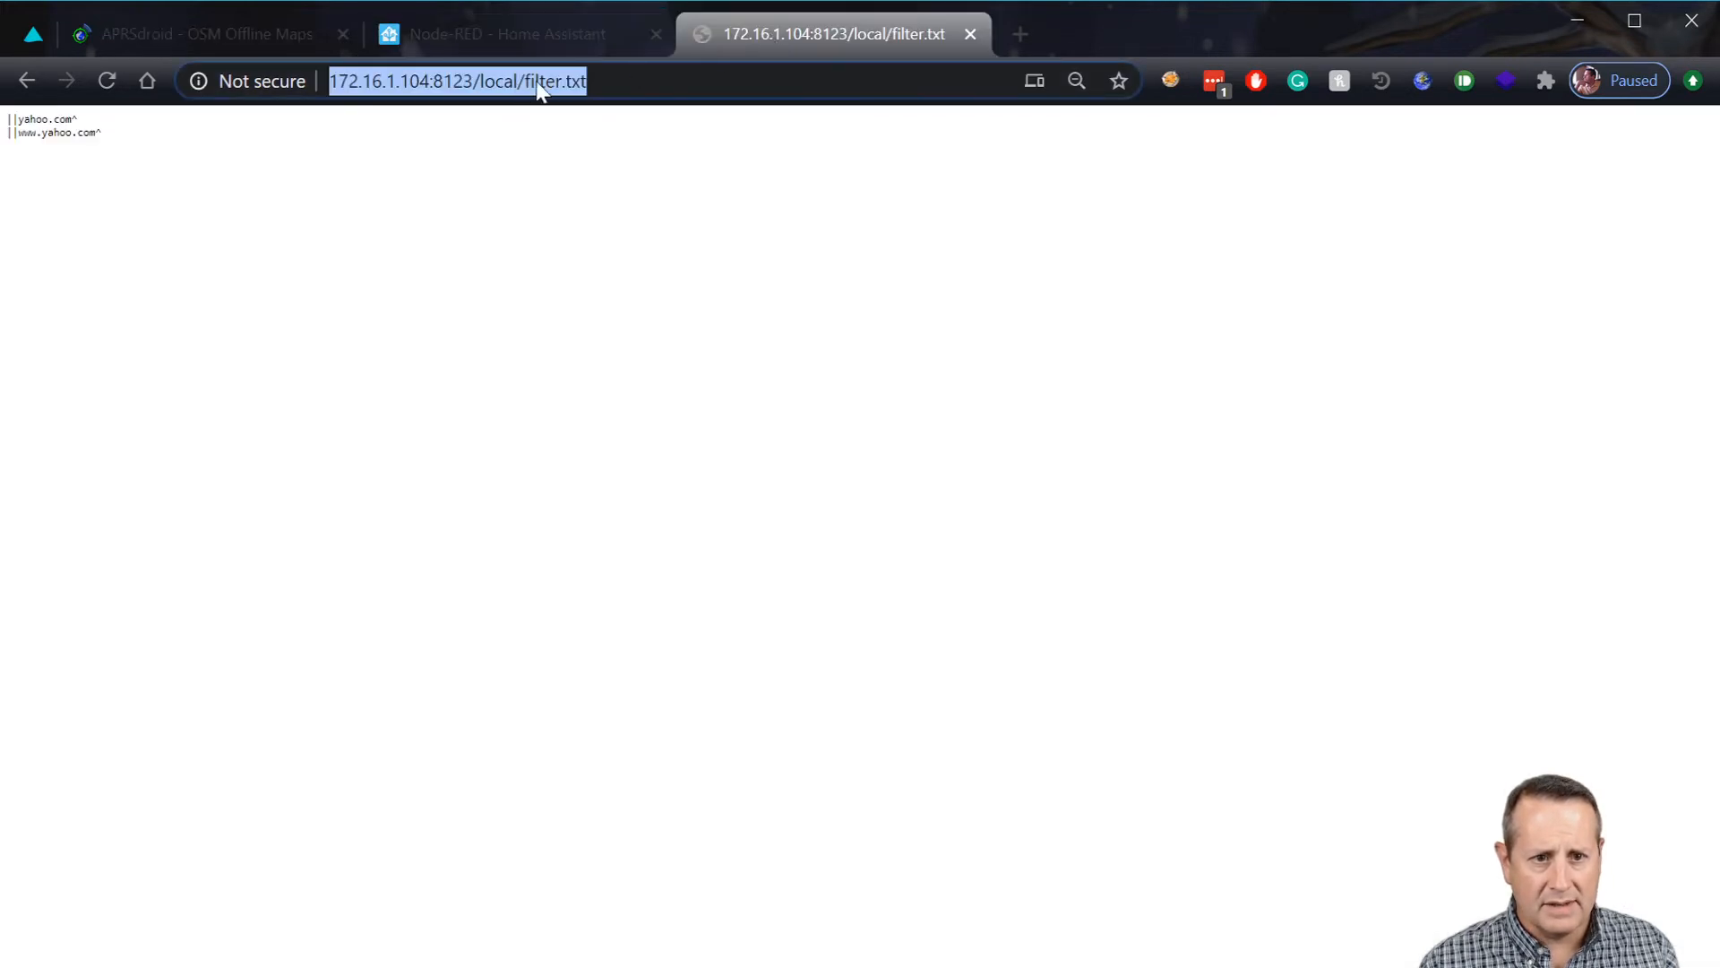
click(146, 80)
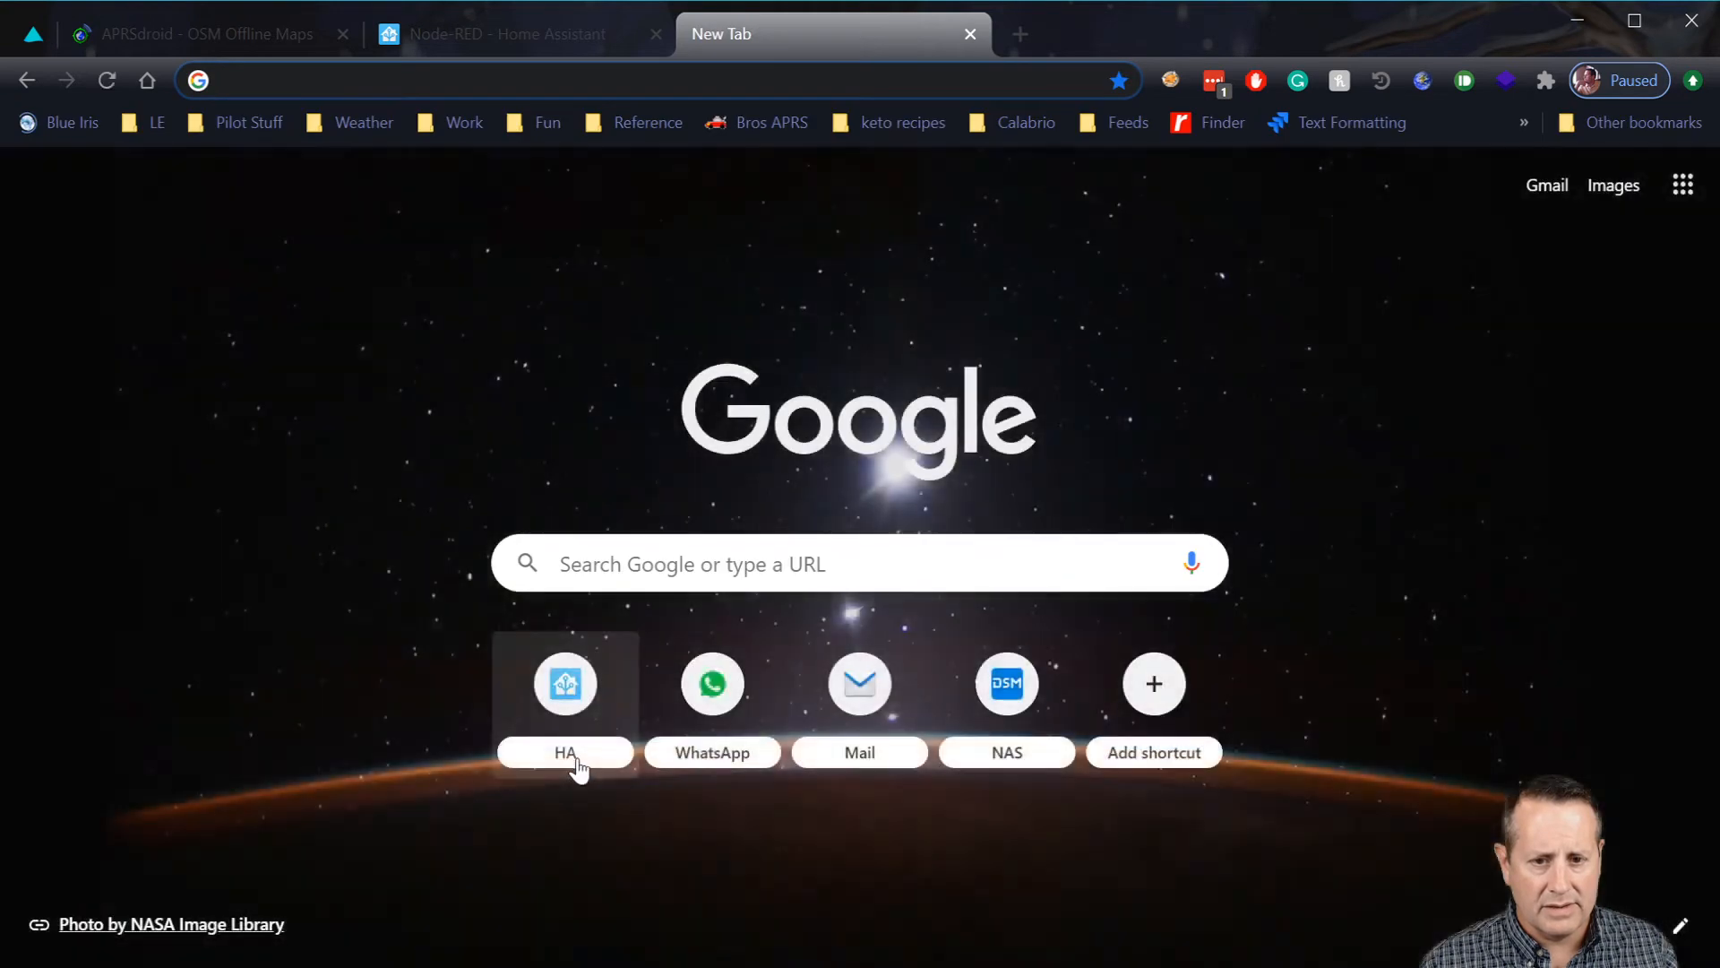
click(569, 712)
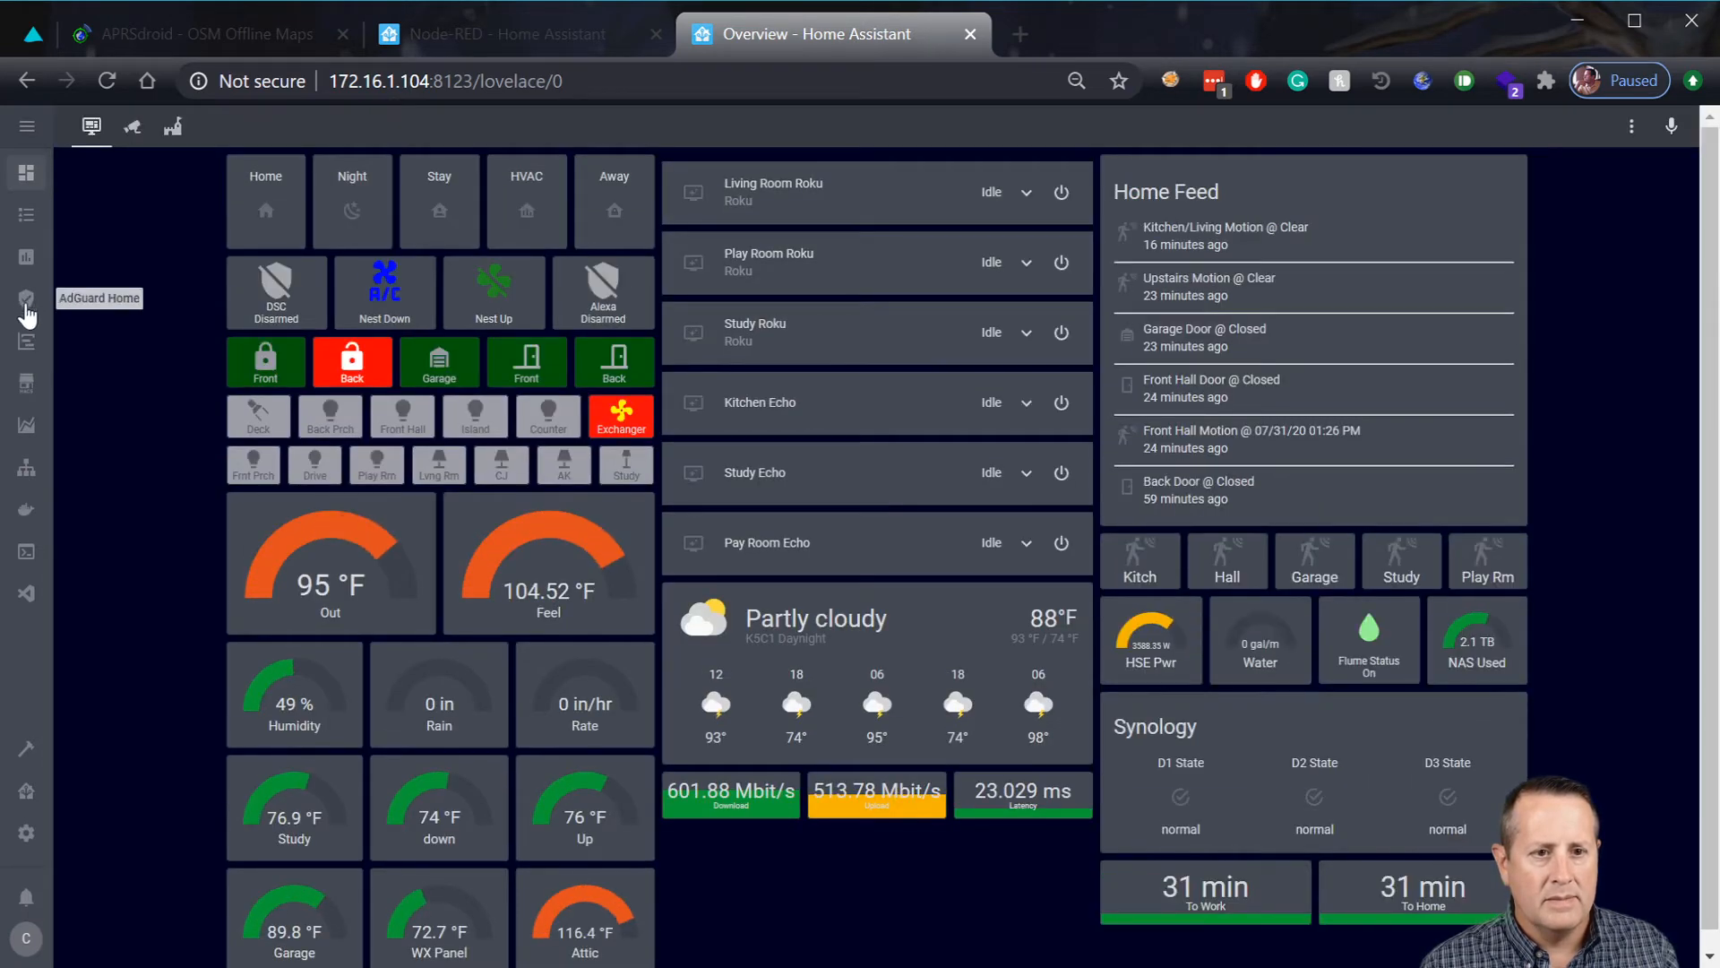
click(26, 305)
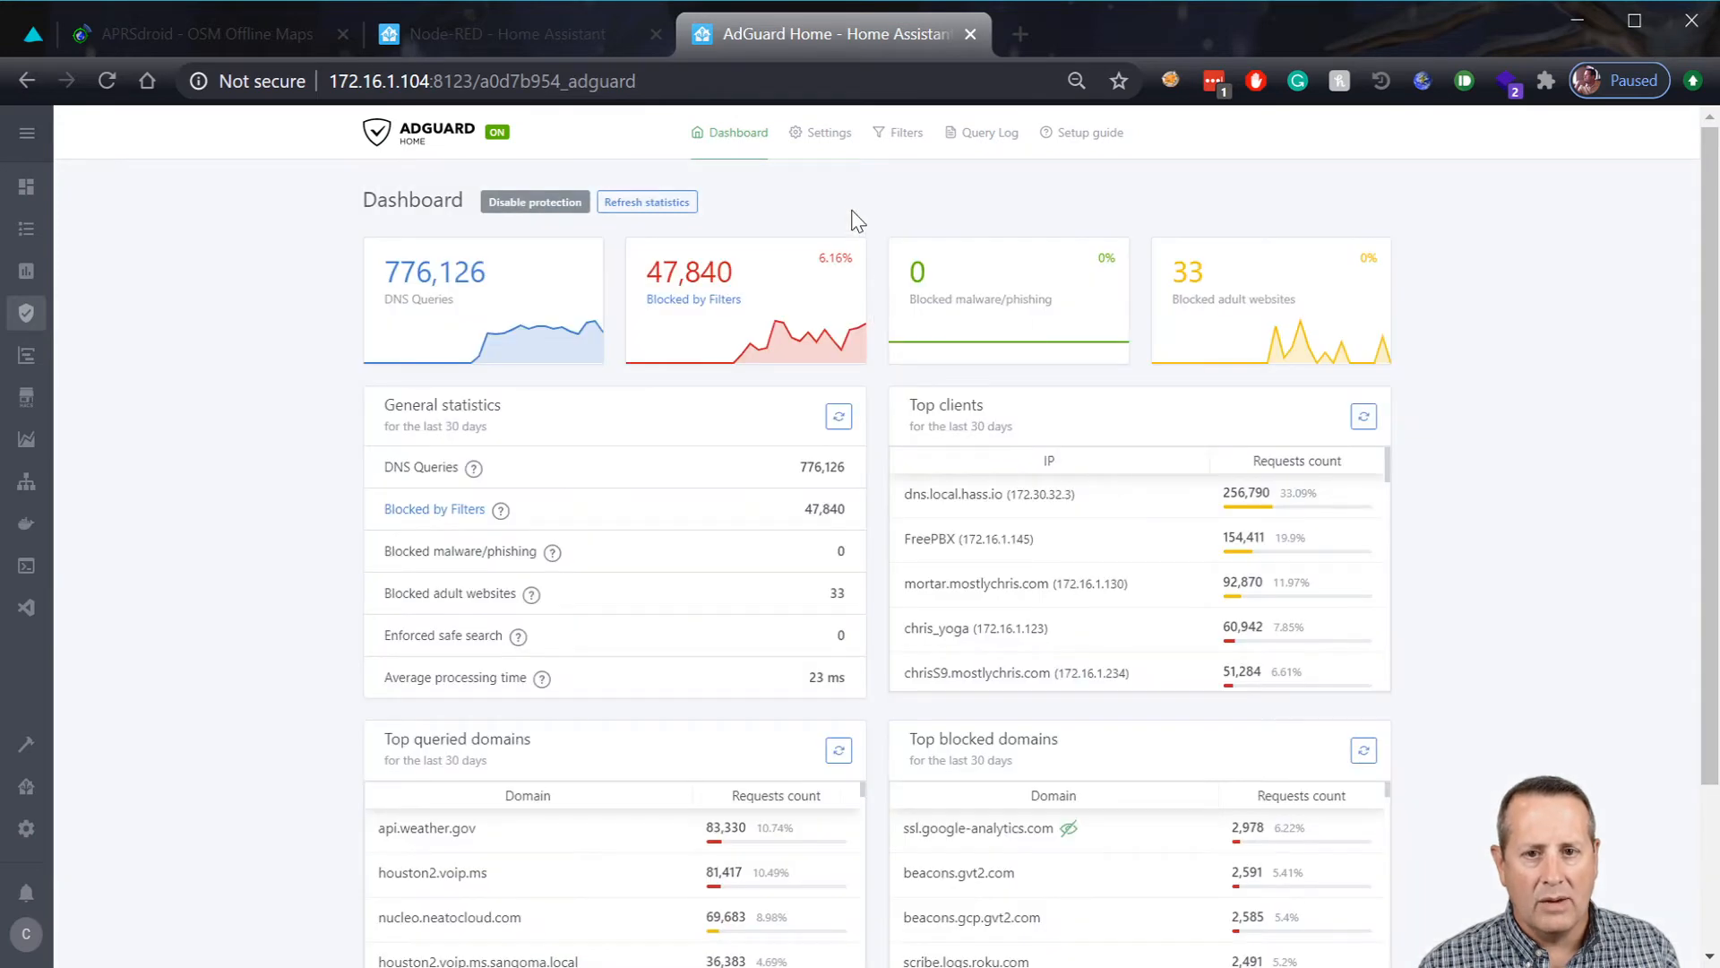
Open AdGuard Home's DNS blocklists and examine which lists are configured.
click(899, 132)
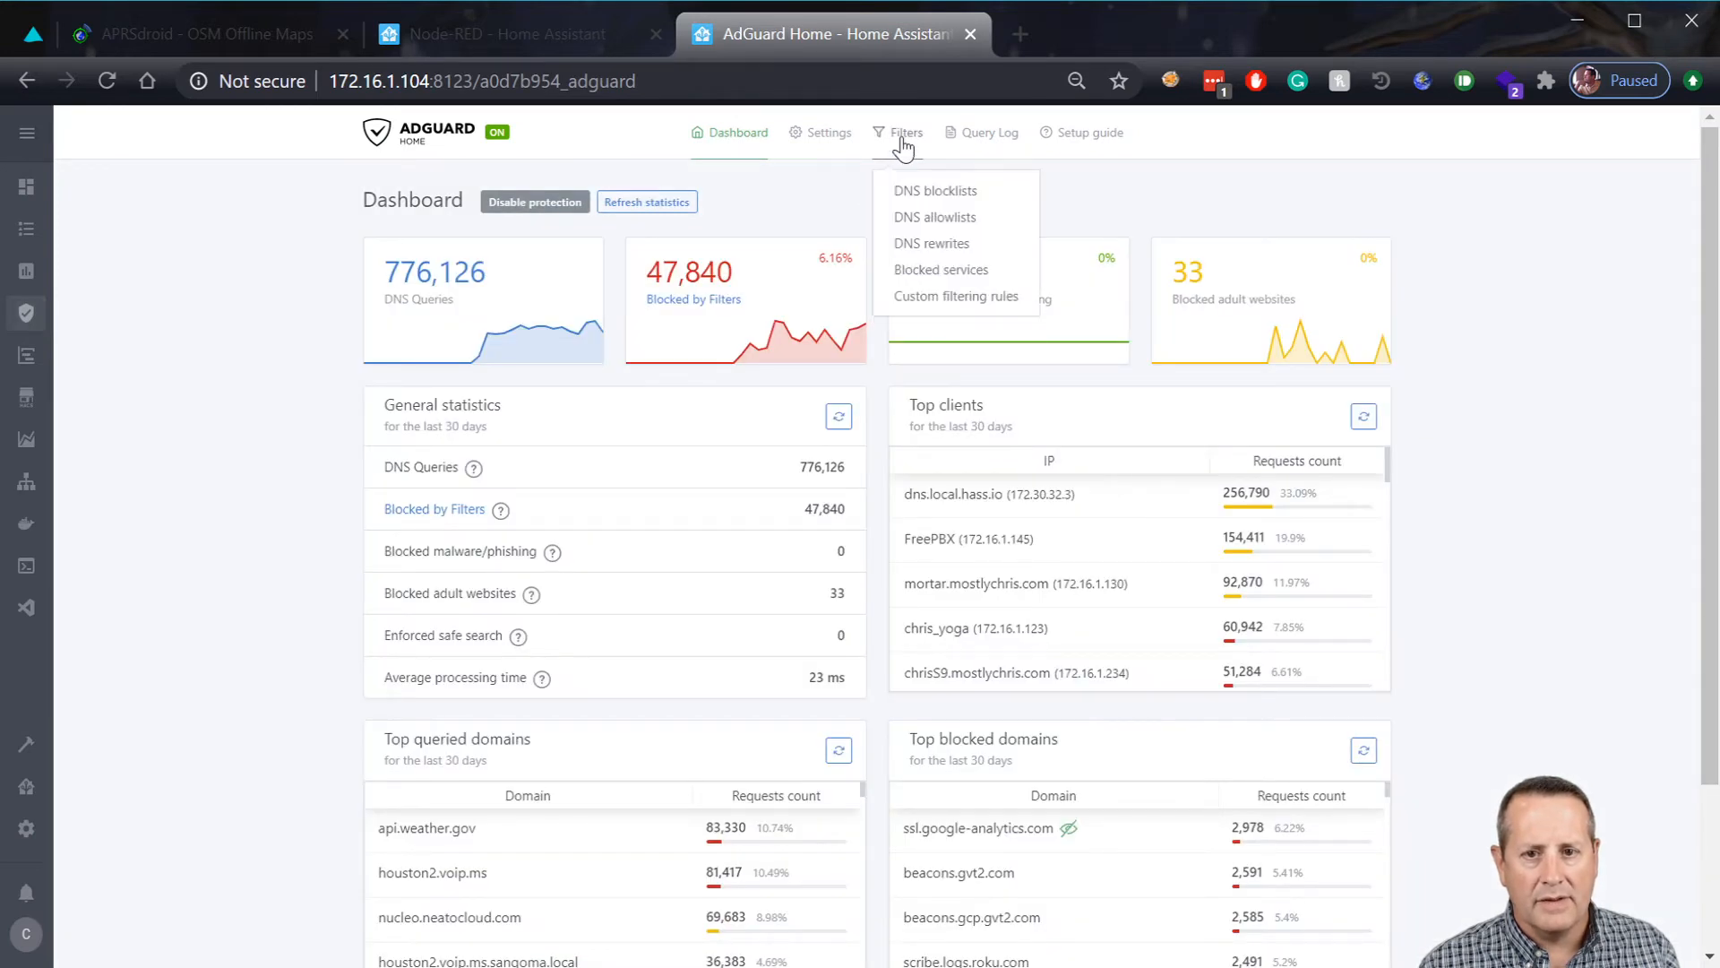
click(932, 192)
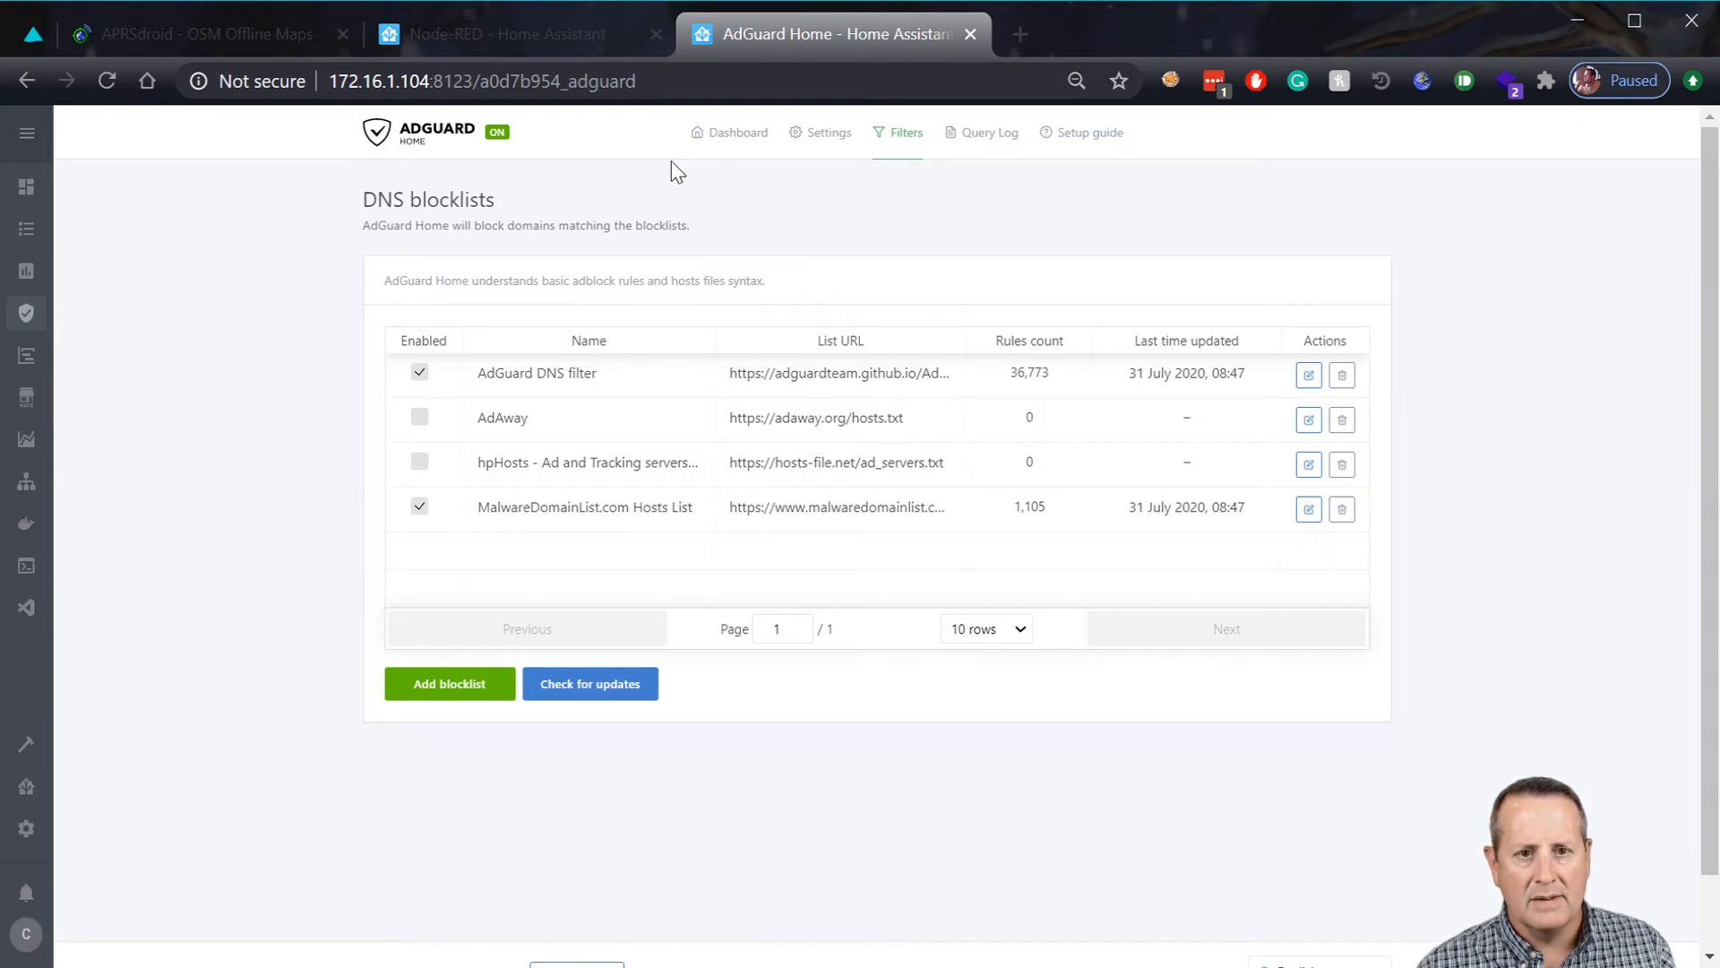
Switch to Node-RED, show the debug messages and trigger the inject node wired to Add DNS Blocker List.
click(445, 39)
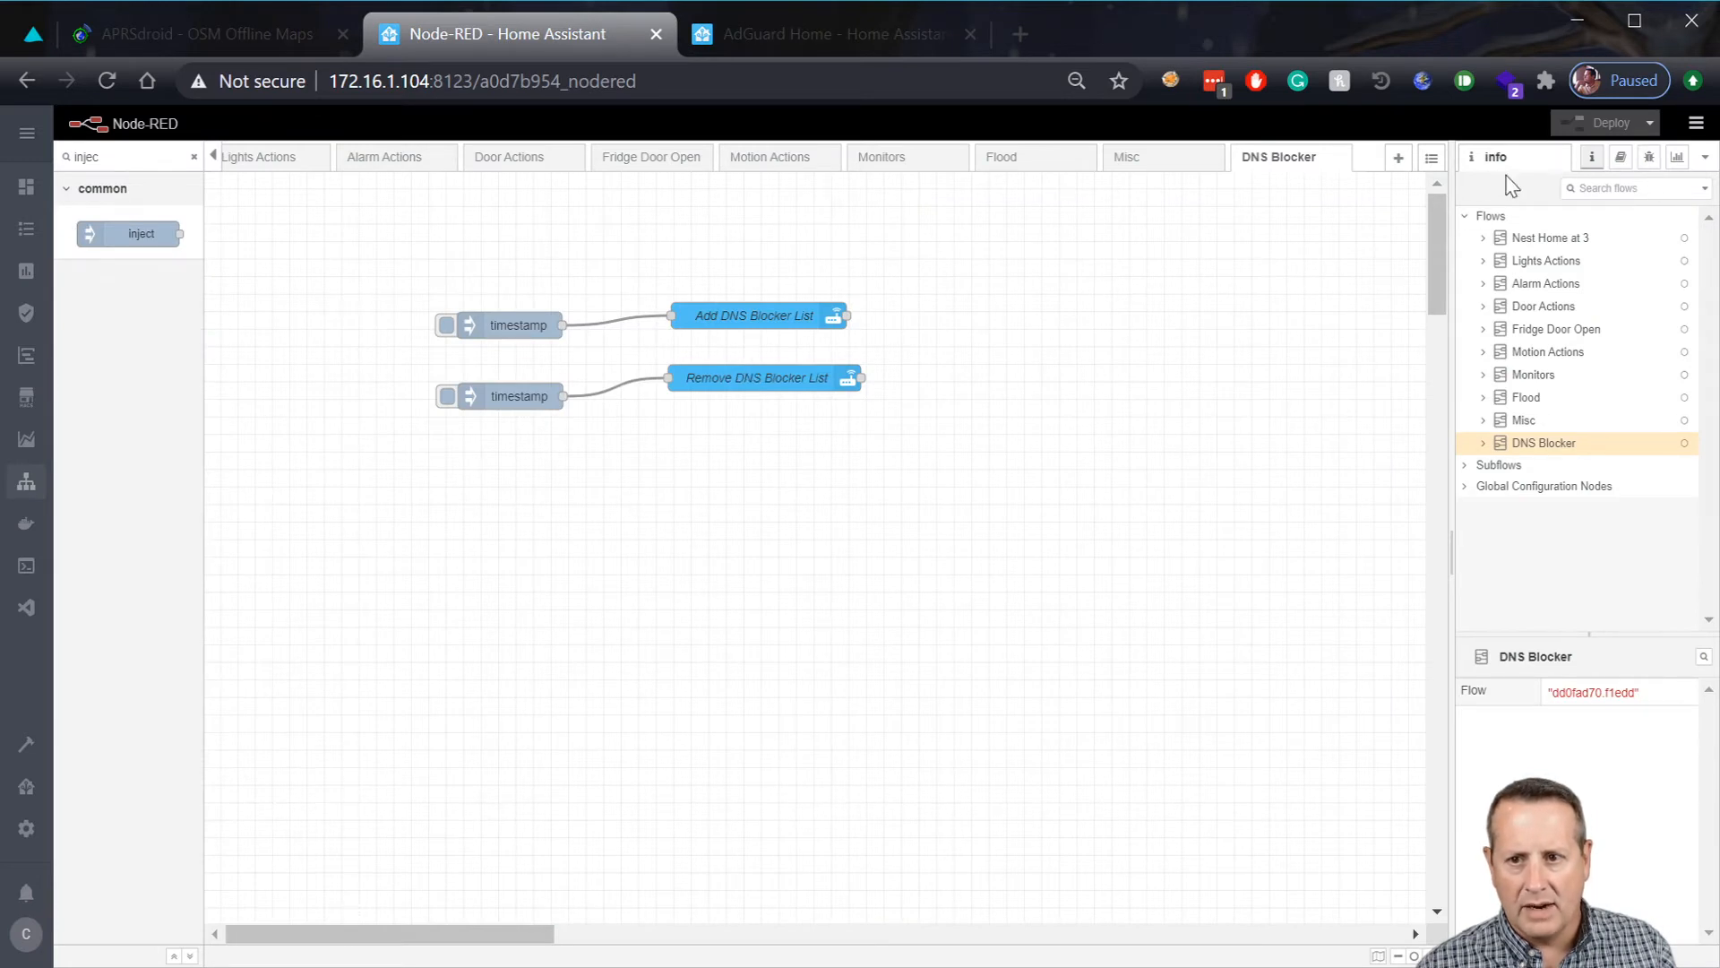
click(1696, 123)
mouse_move(1592, 171)
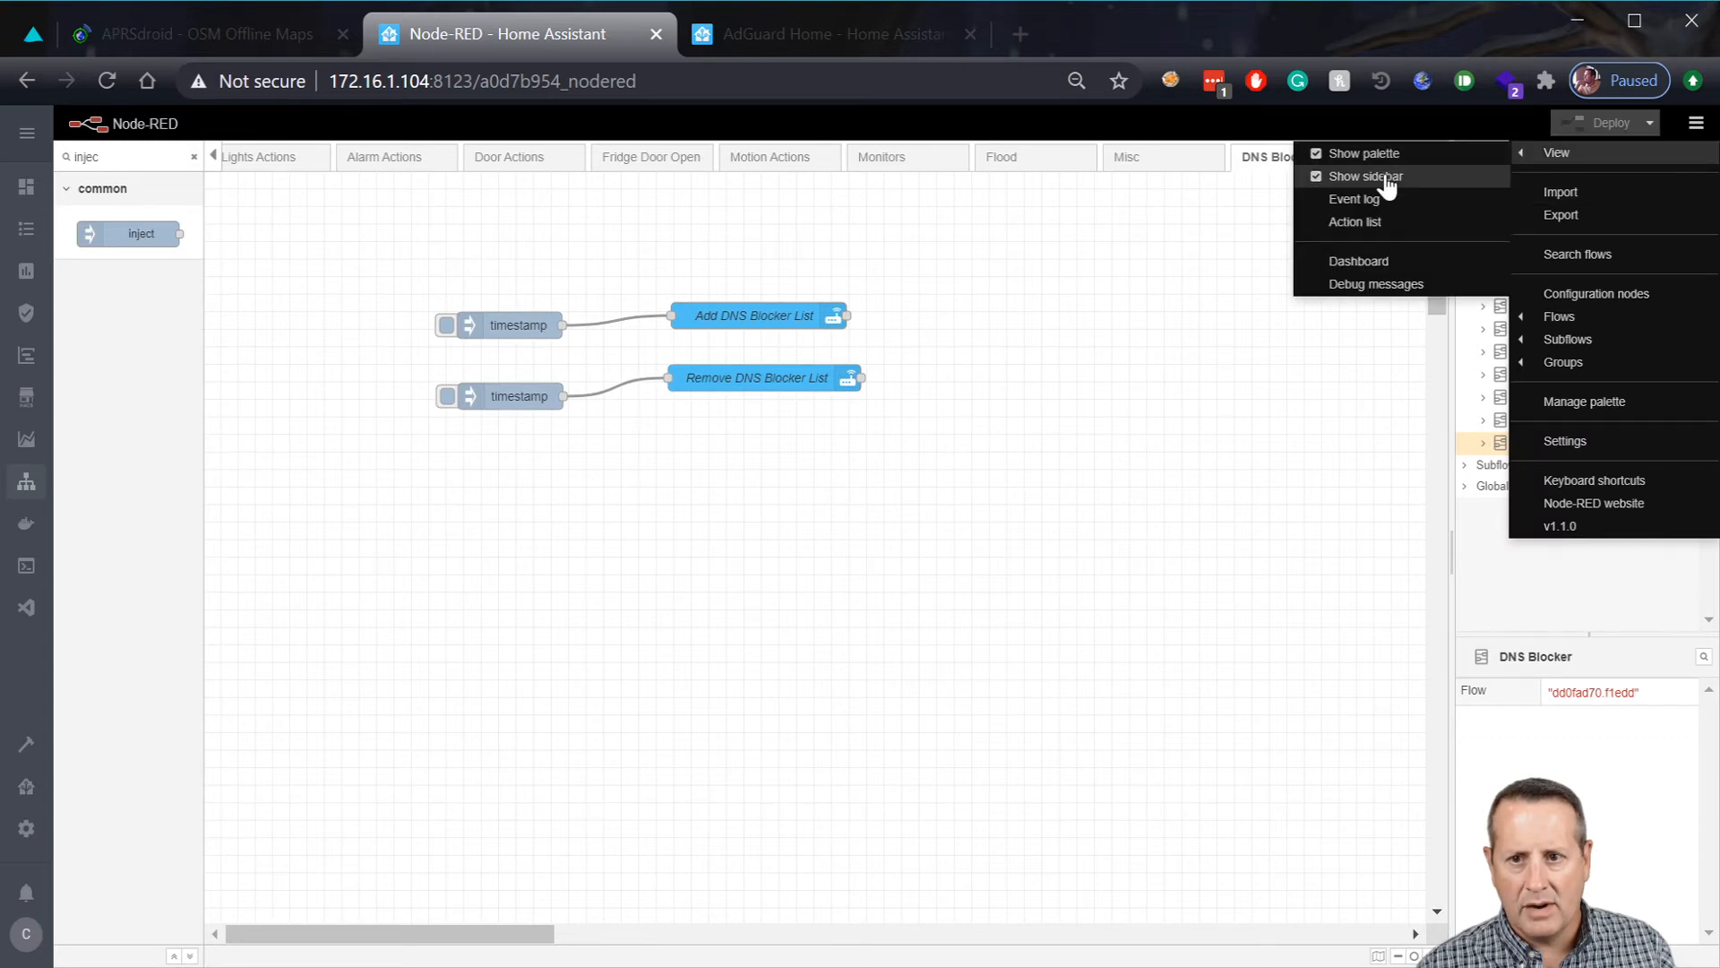
click(1191, 426)
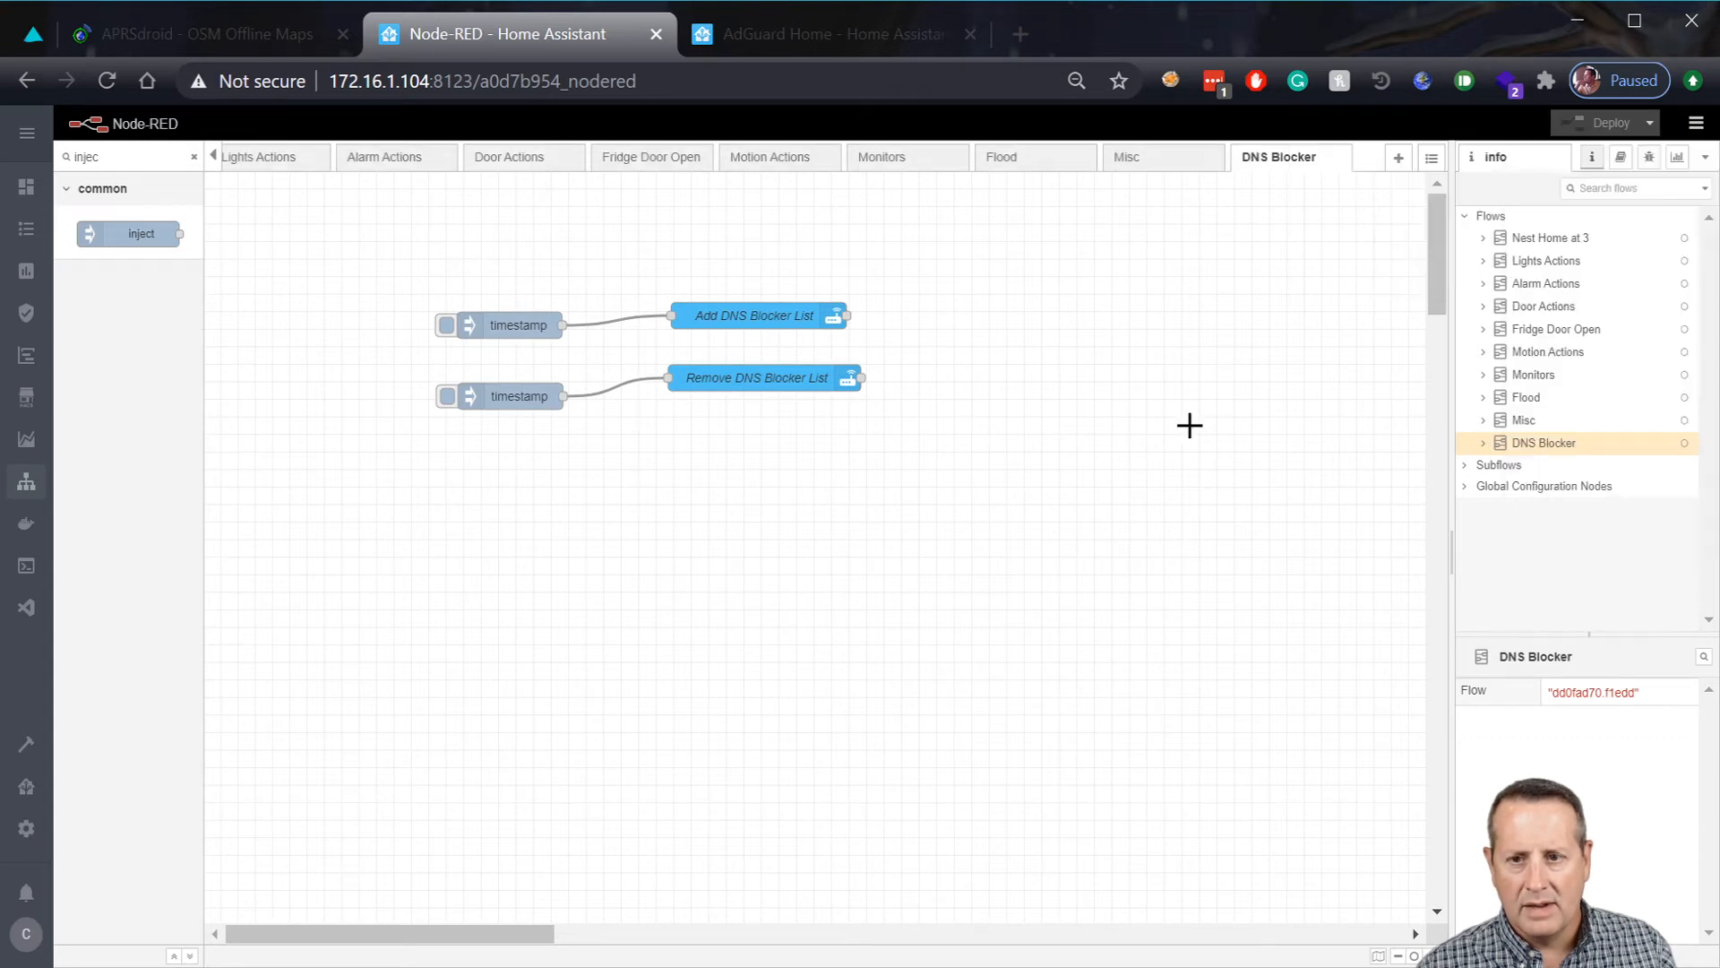
click(1645, 162)
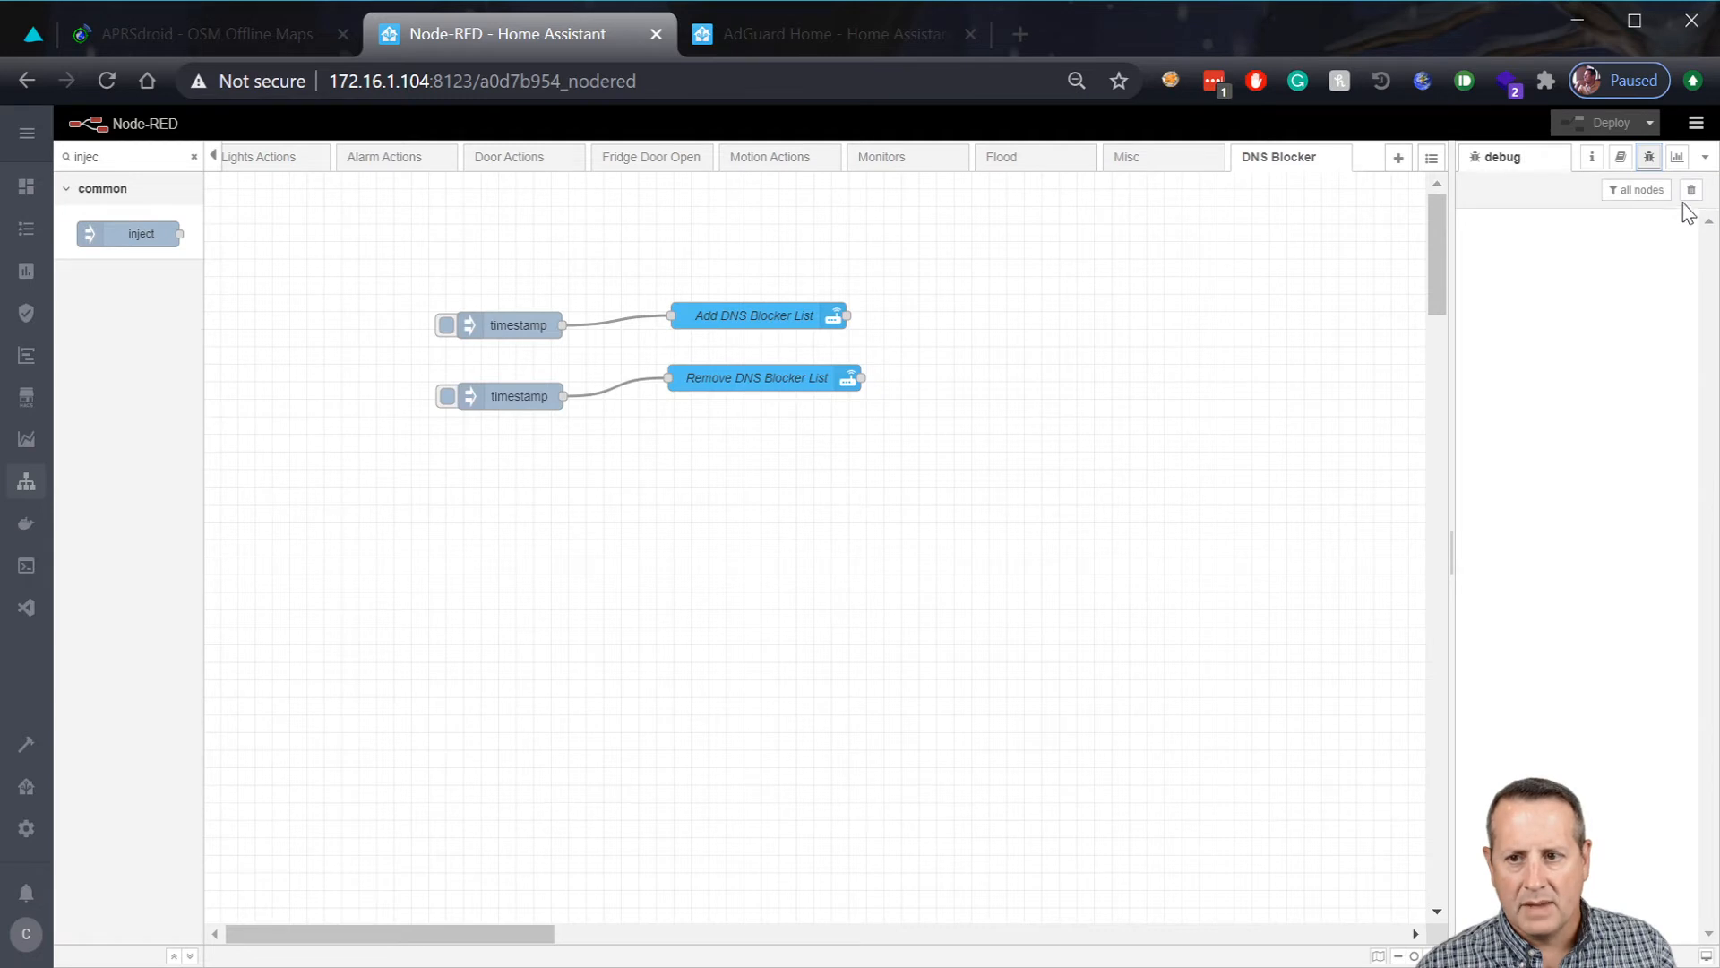
click(446, 324)
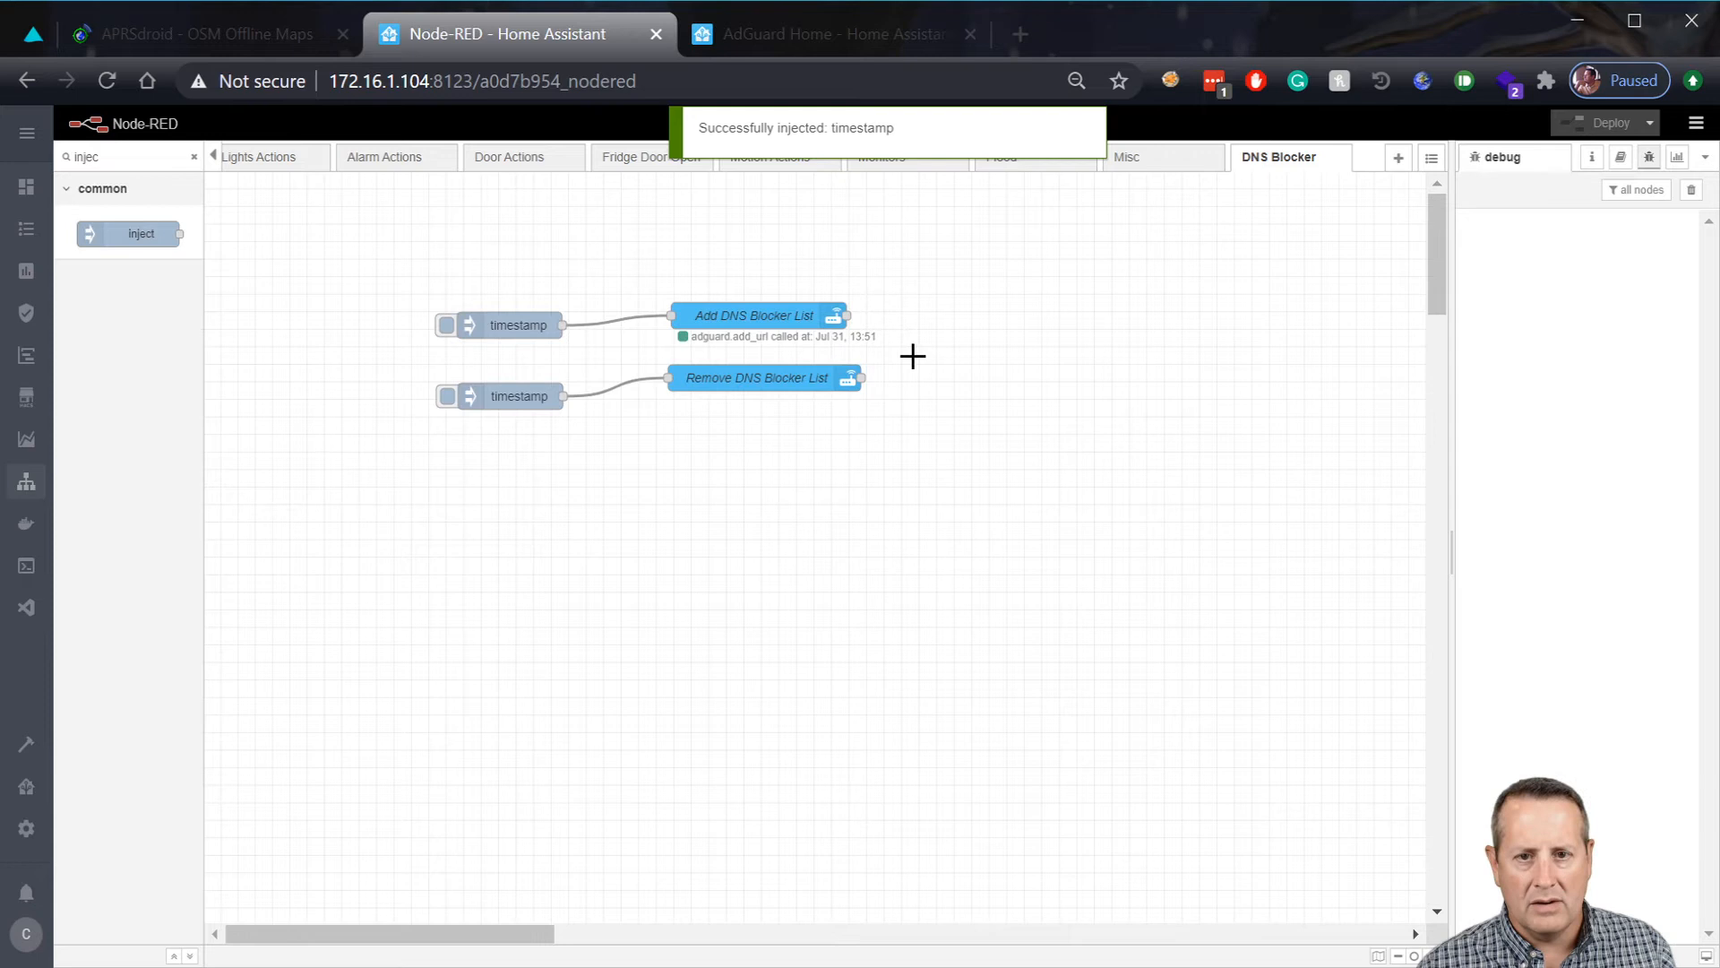
Switch to AdGuard Home and reload the DNS blocklists by visiting the DNS allowlists and returning, checking for the custom list.
click(776, 37)
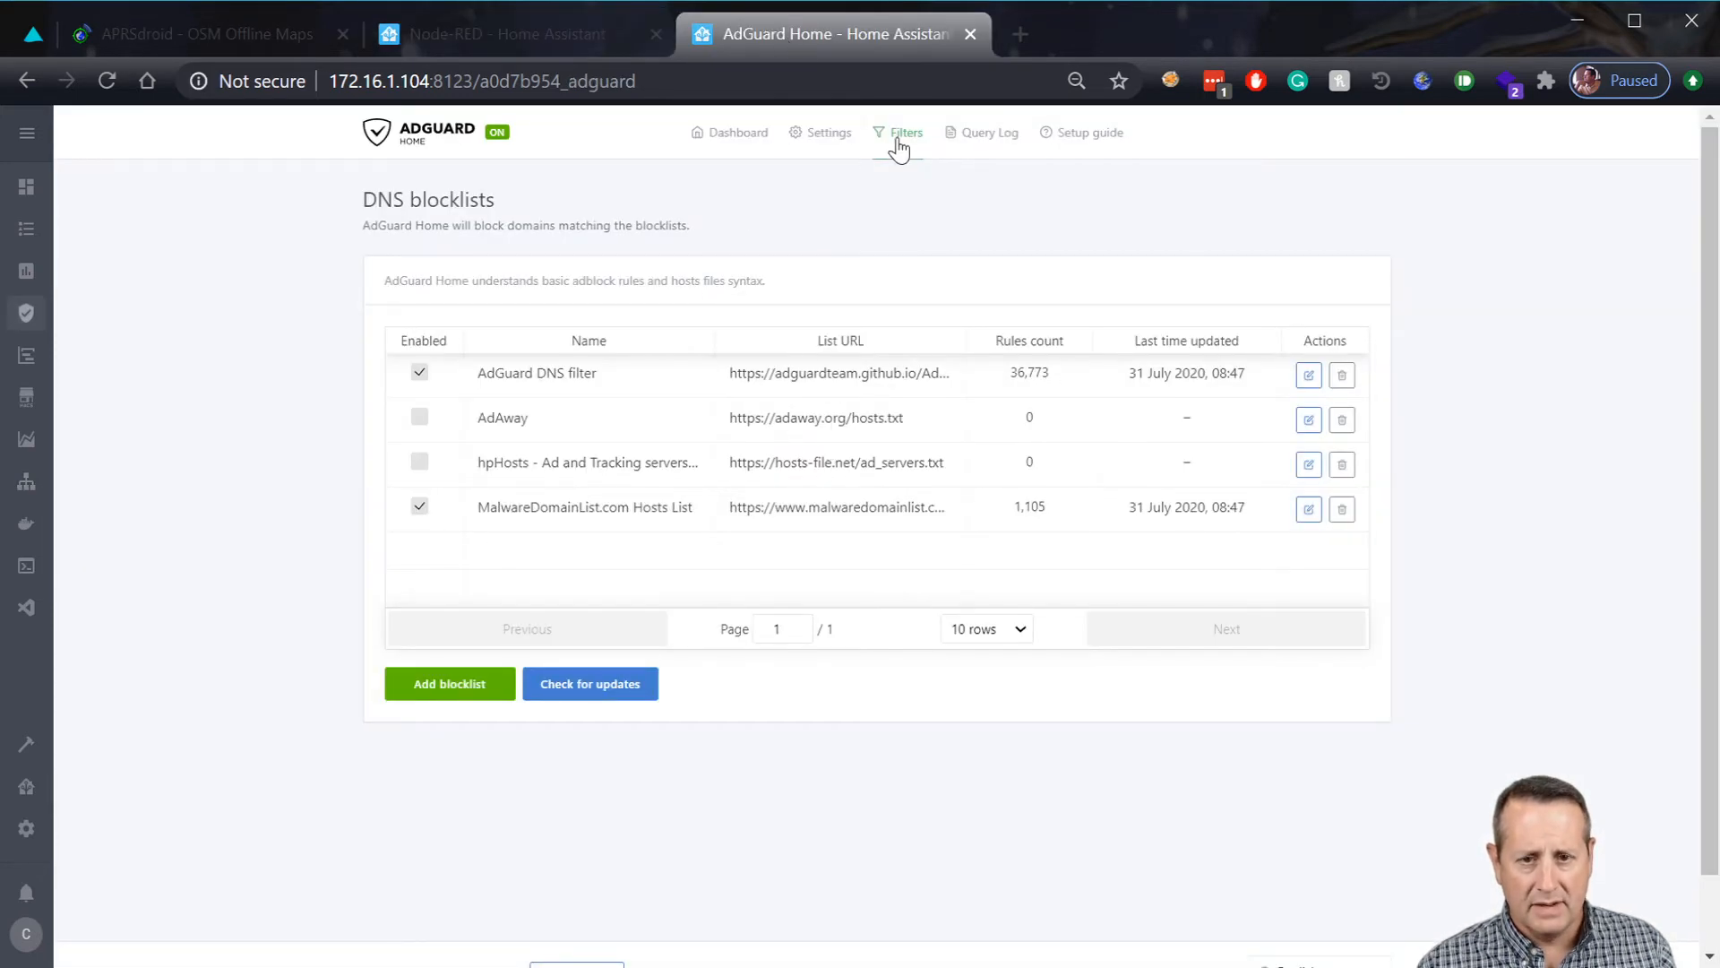
mouse_move(897, 151)
click(910, 218)
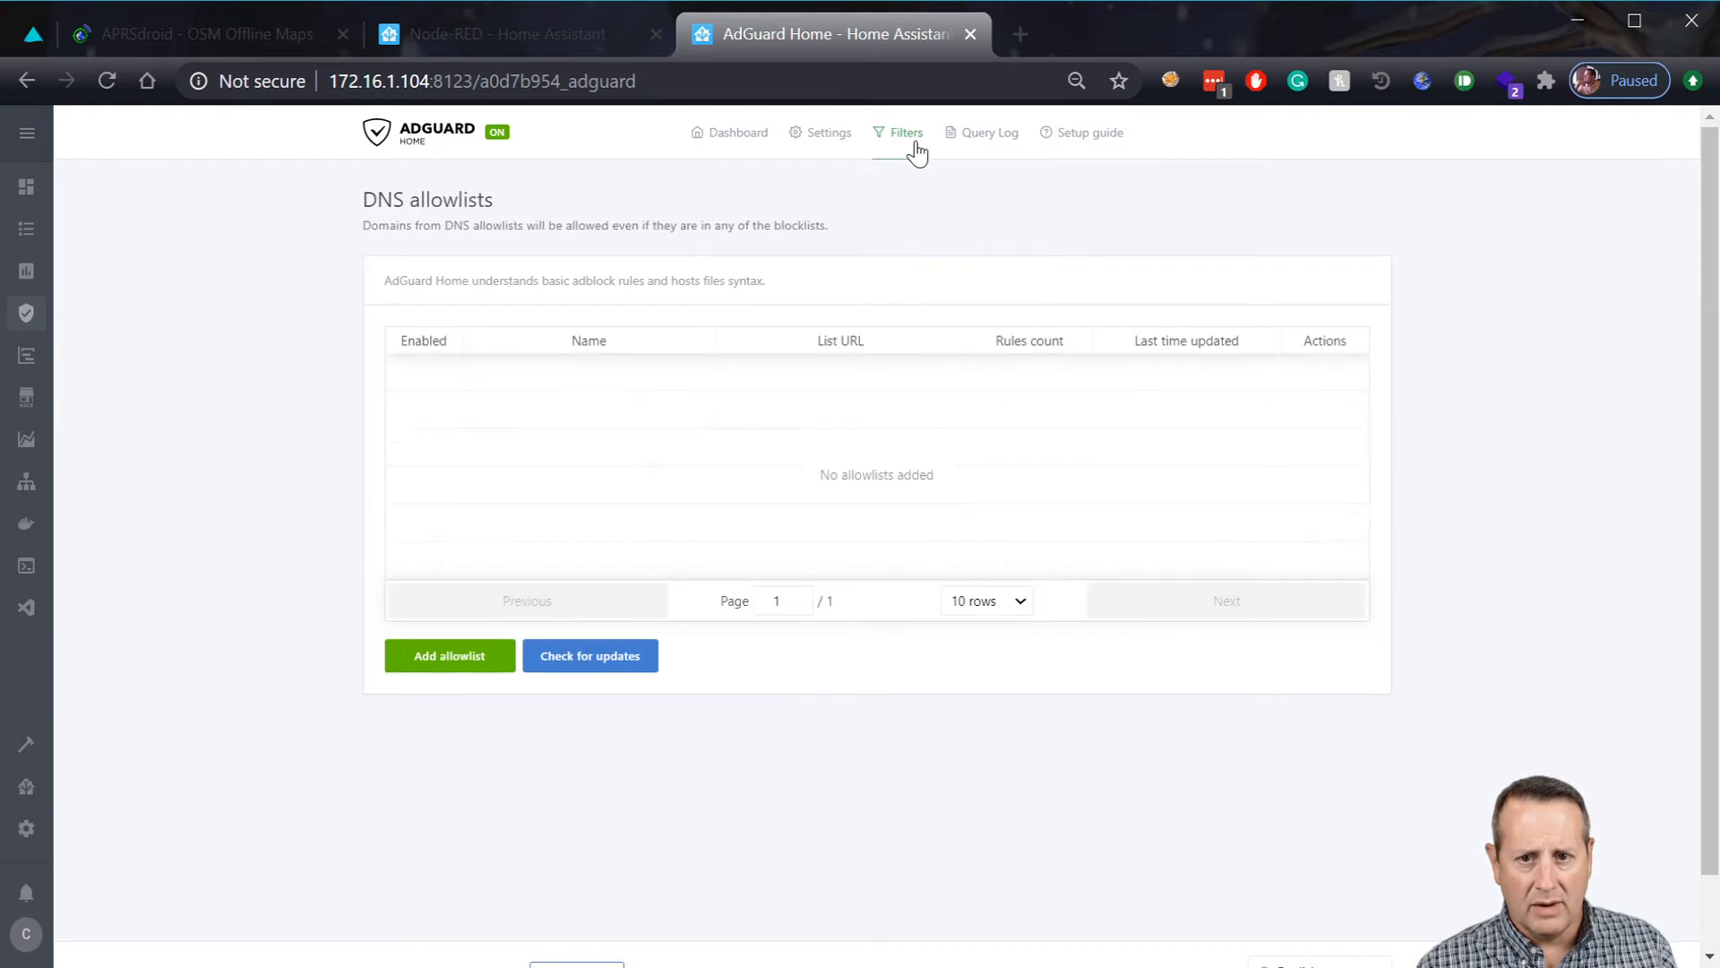
mouse_move(913, 146)
click(914, 188)
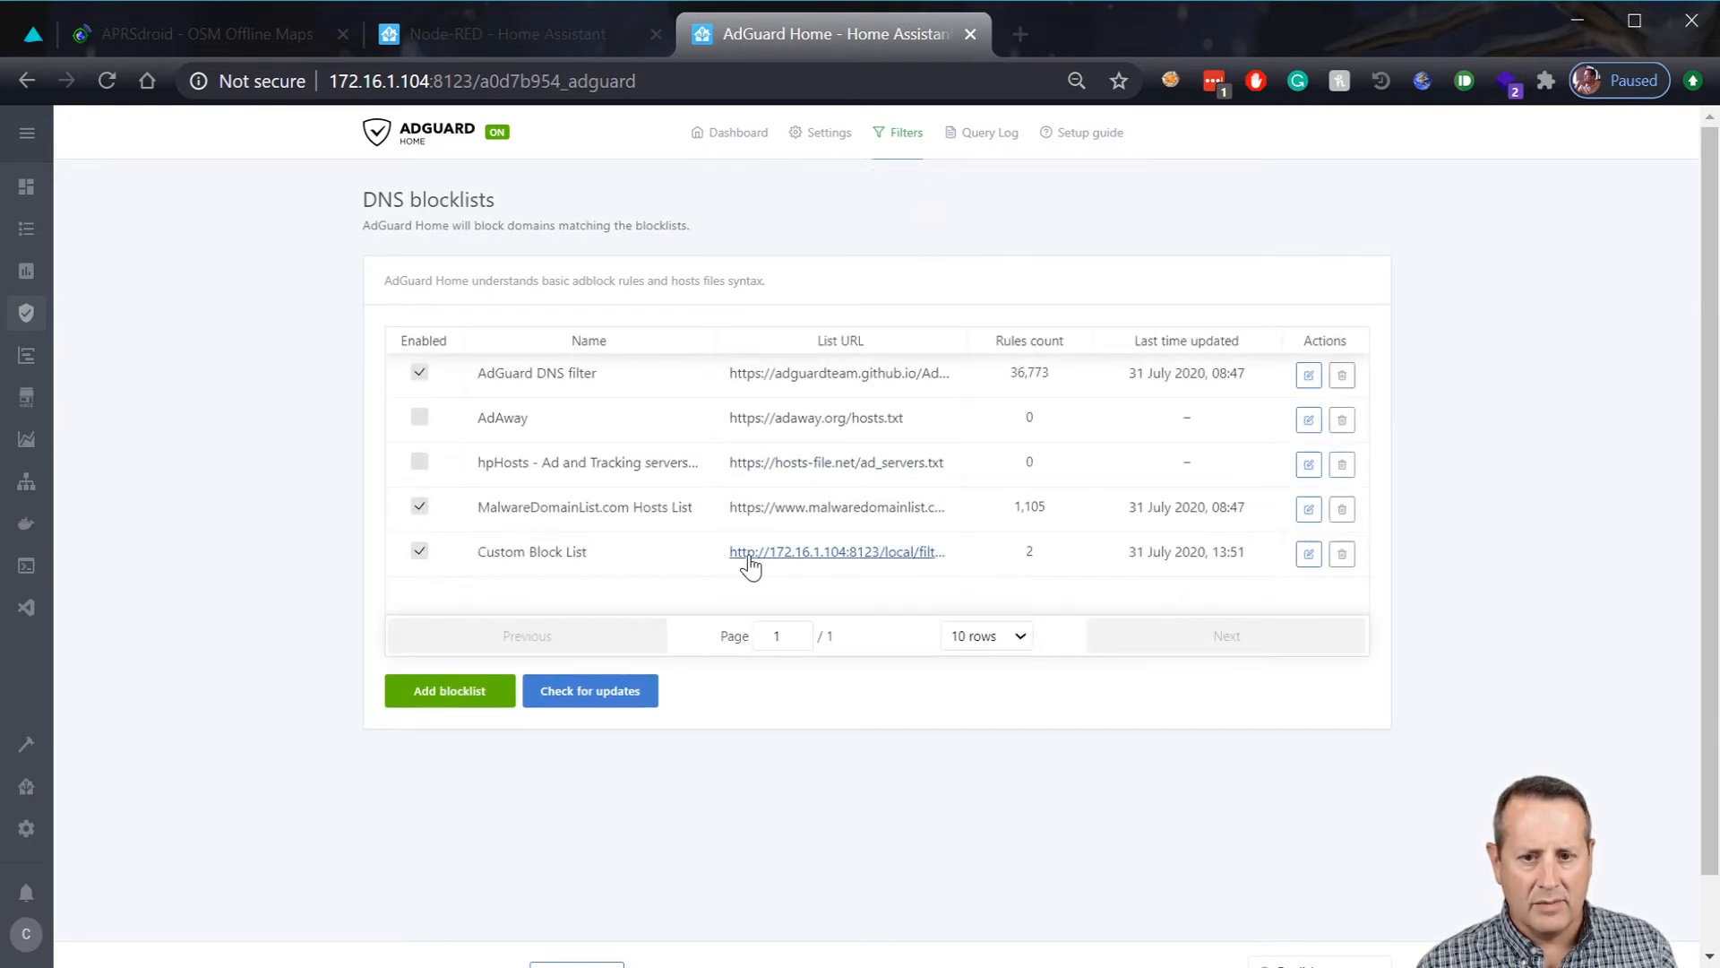
Load yahoo.com in a new browser tab to test the DNS block.
click(1034, 29)
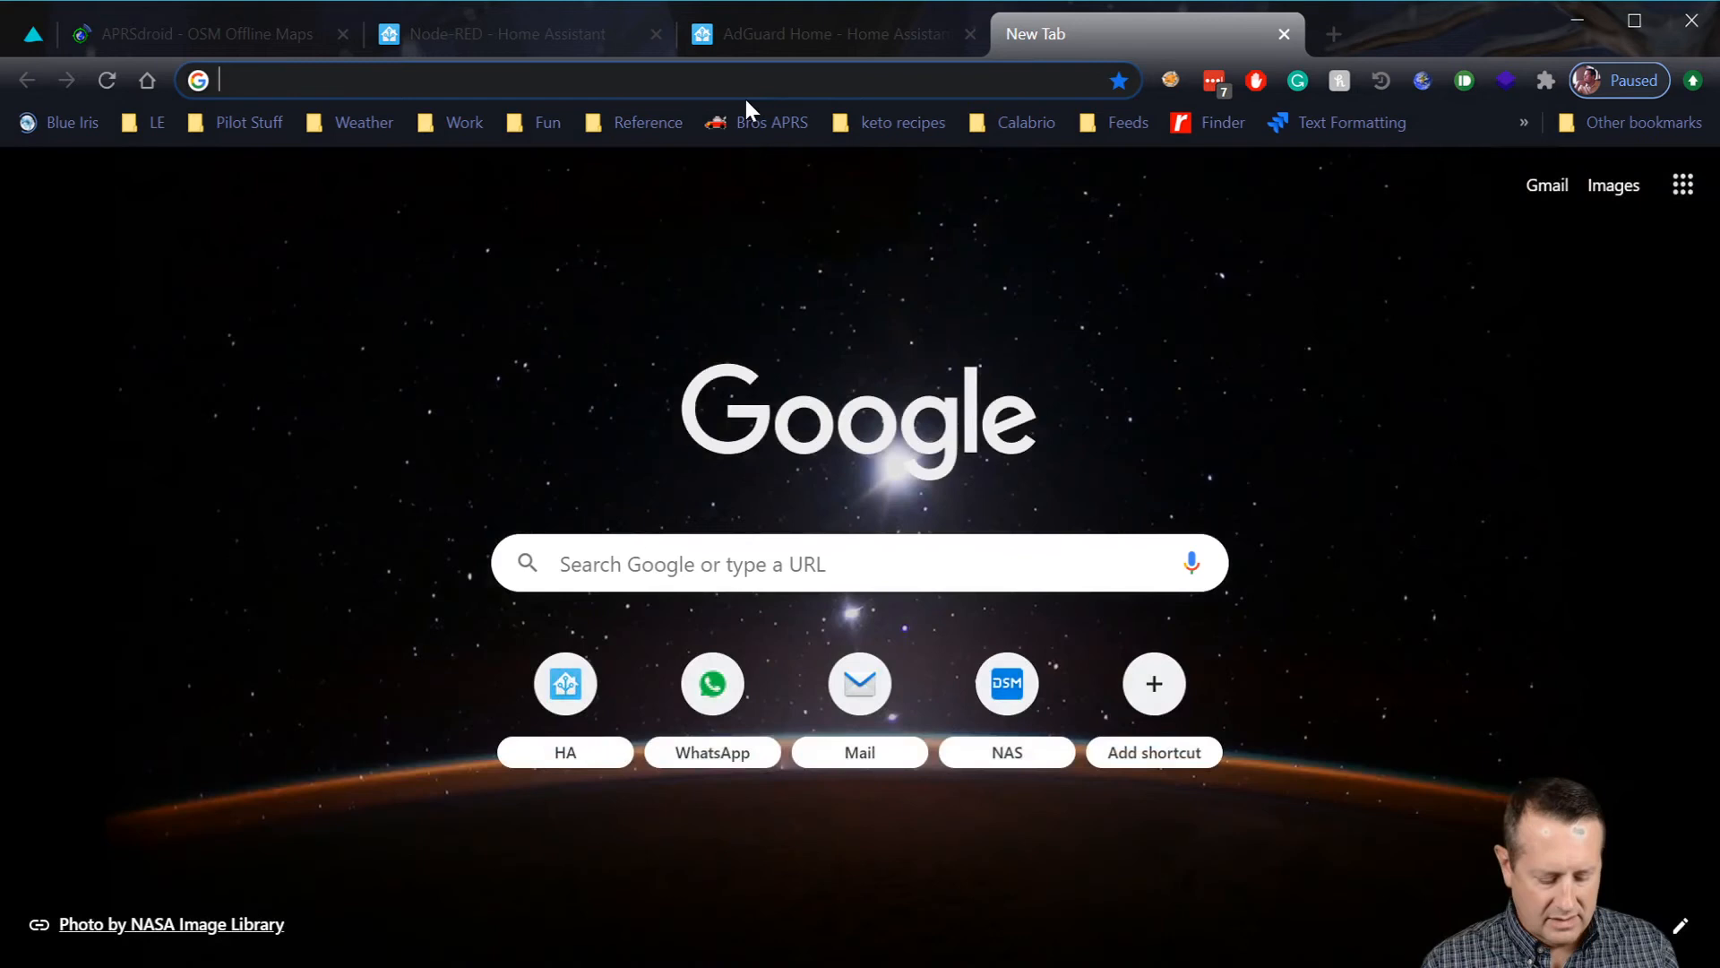
text(yahoo.com)
key(Return)
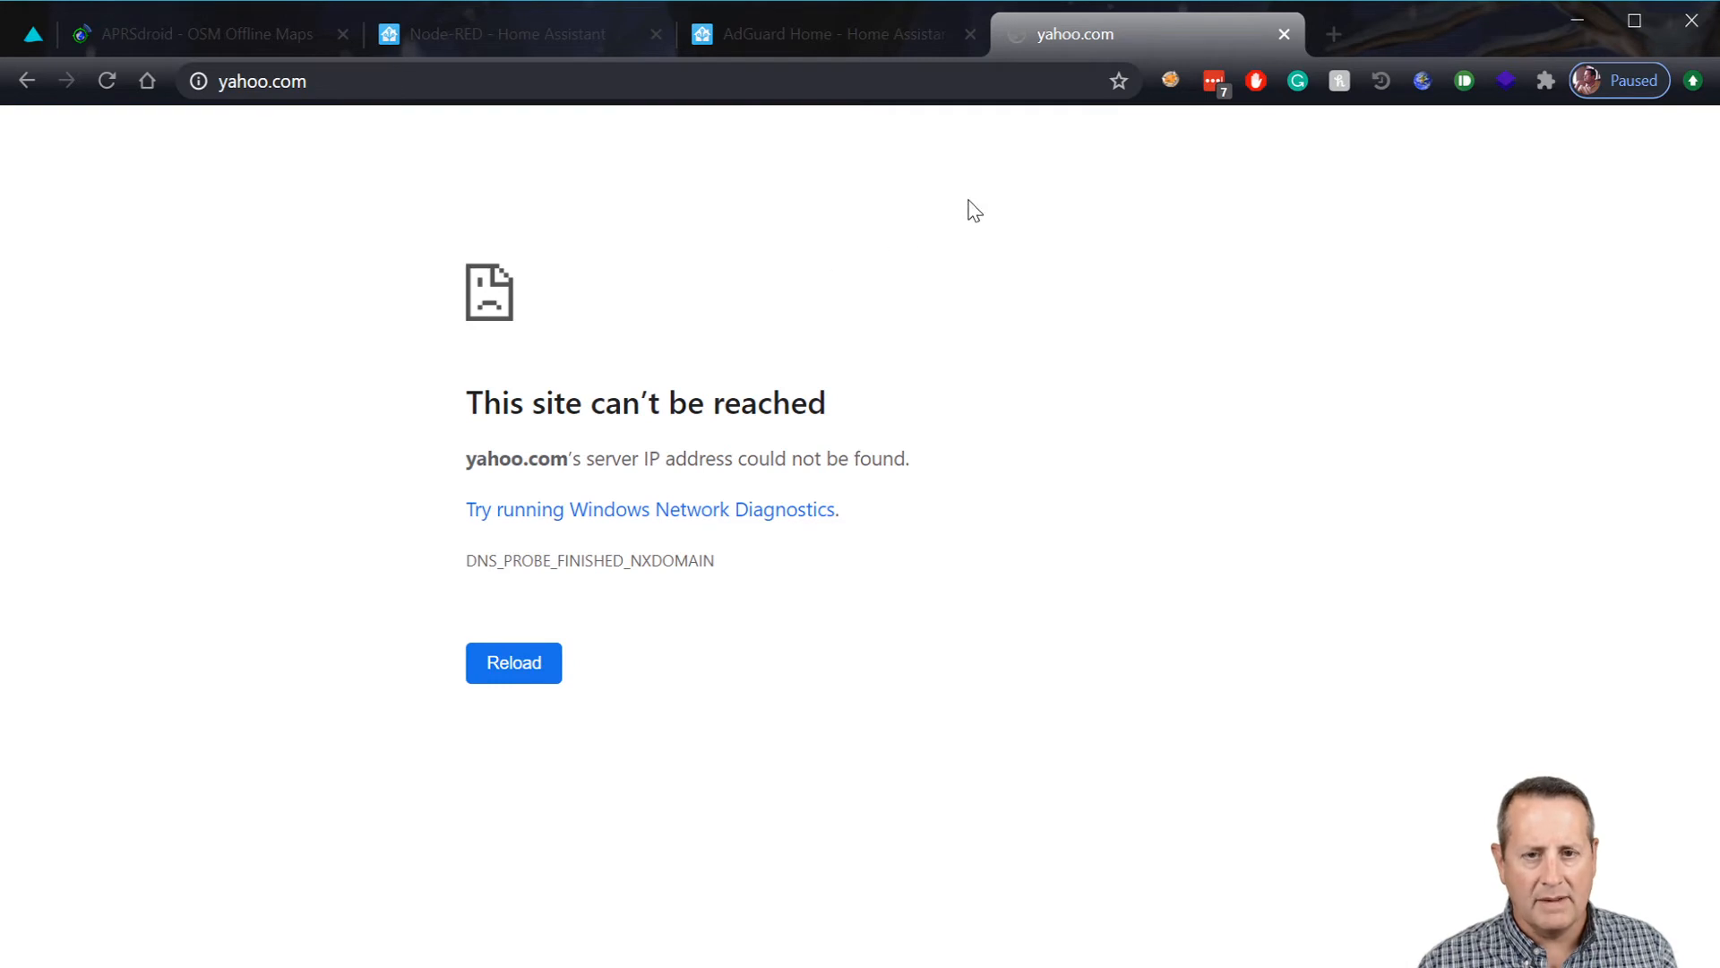
Return to Node-RED and trigger the inject node wired to Remove DNS Blocker List.
click(789, 25)
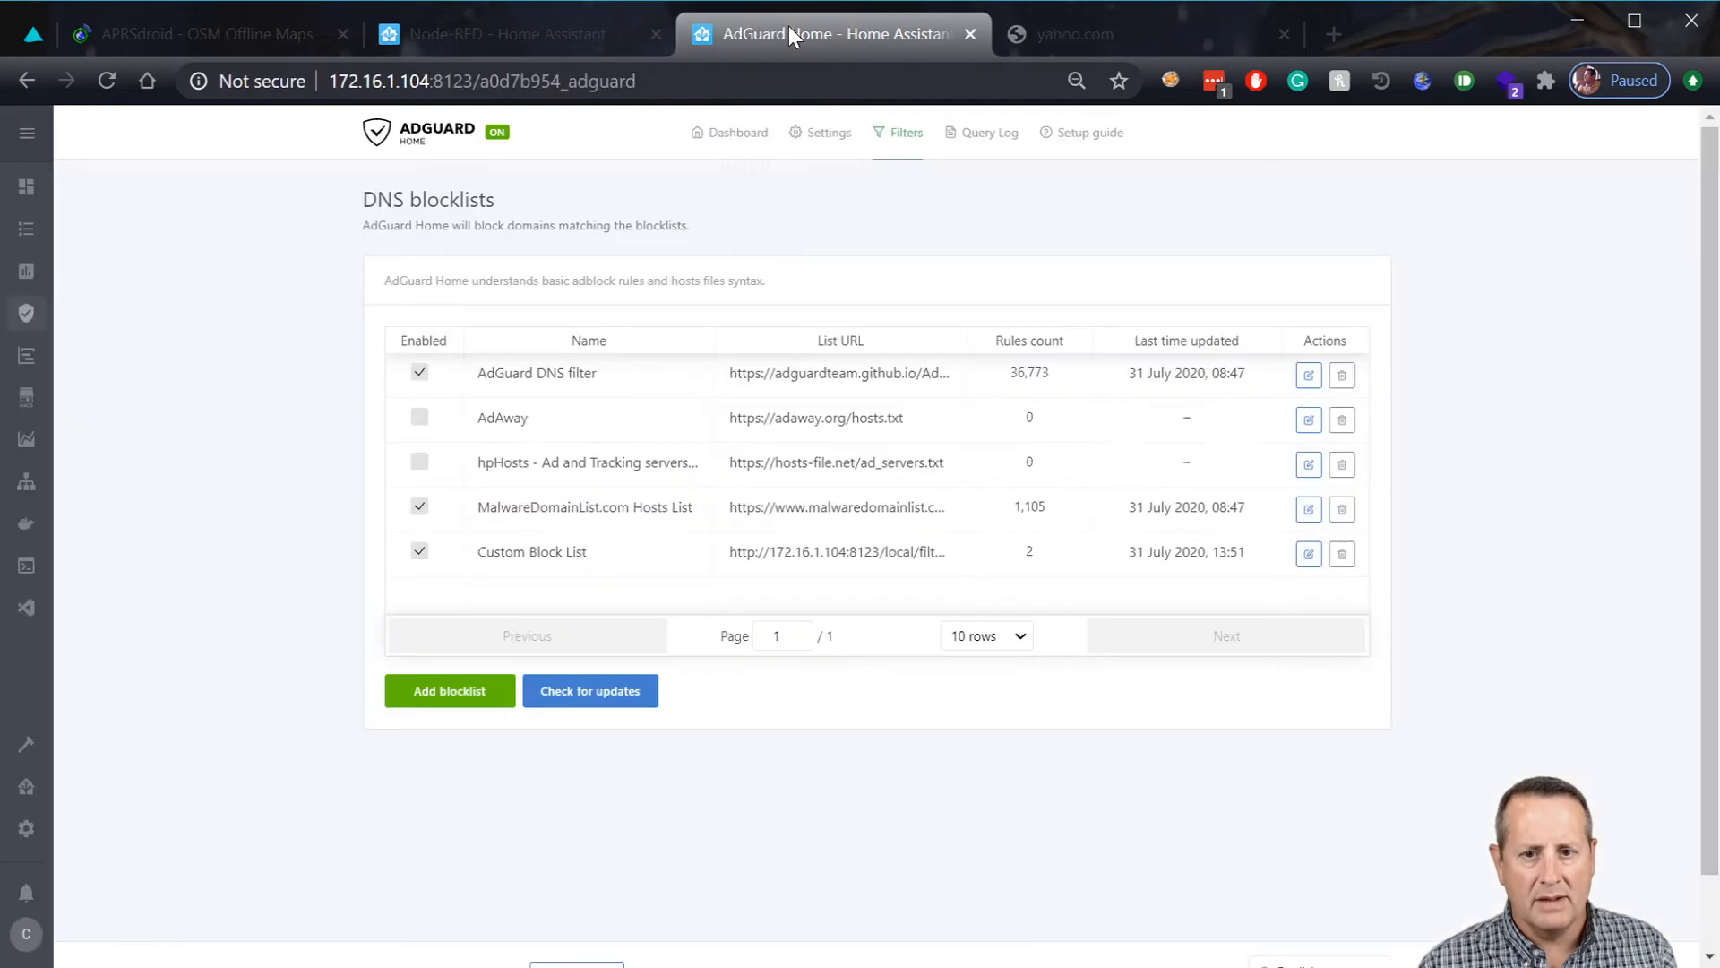
click(552, 52)
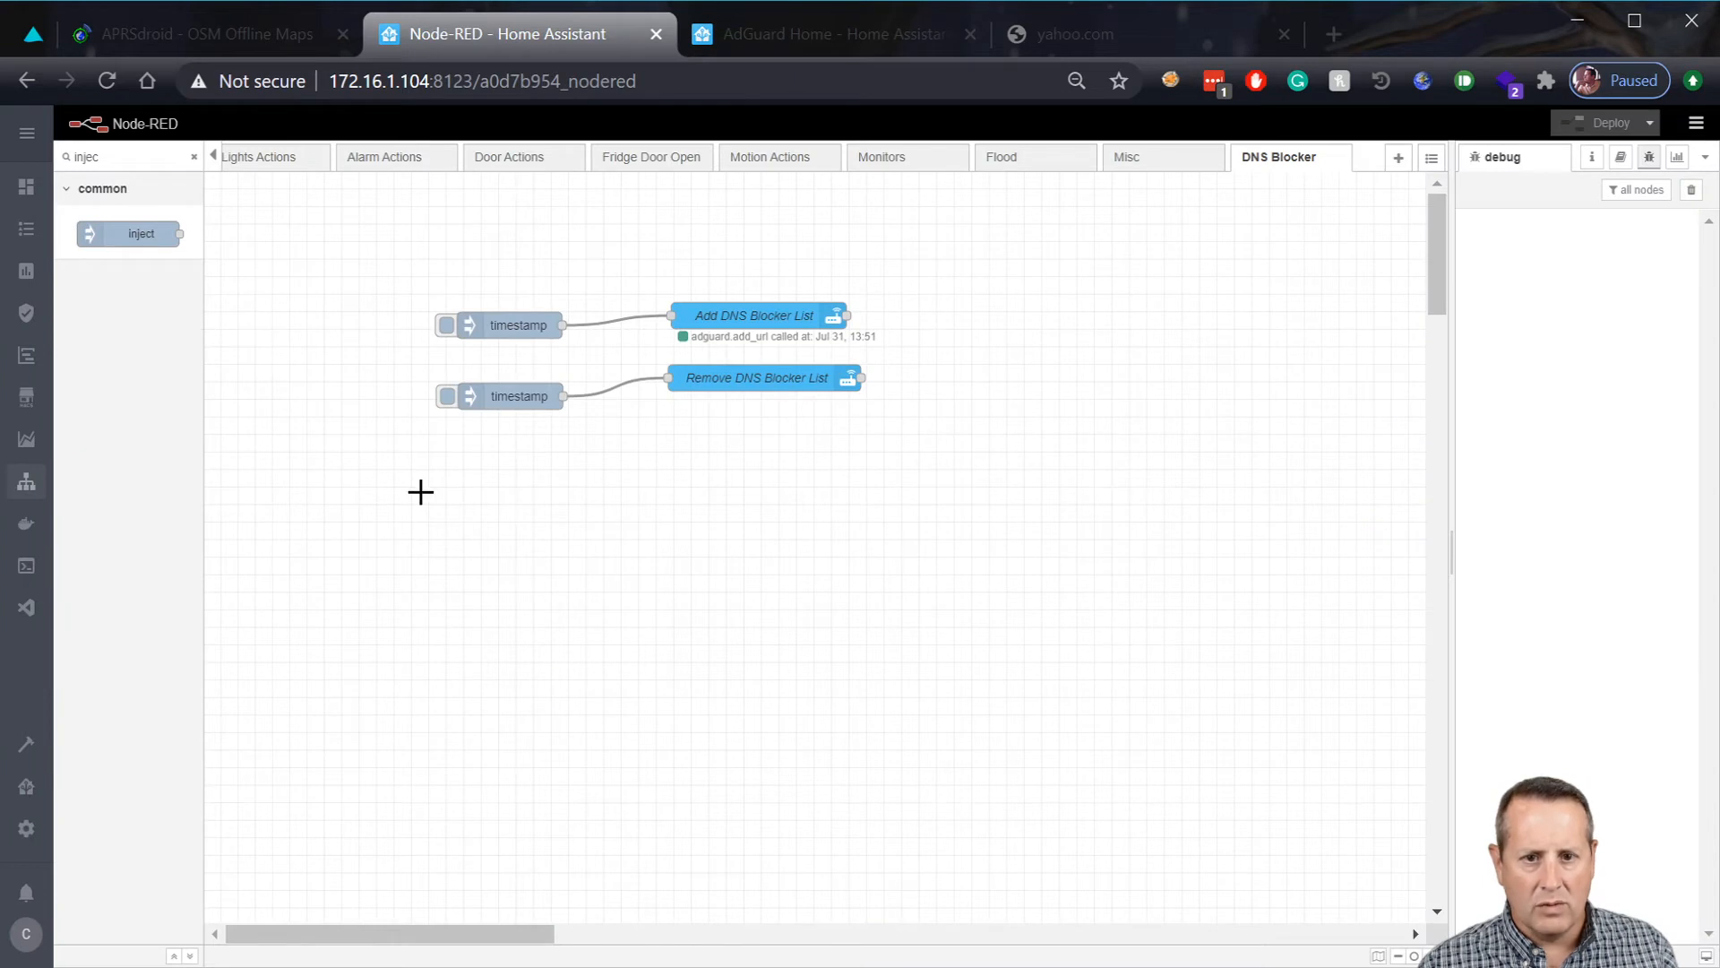
click(445, 397)
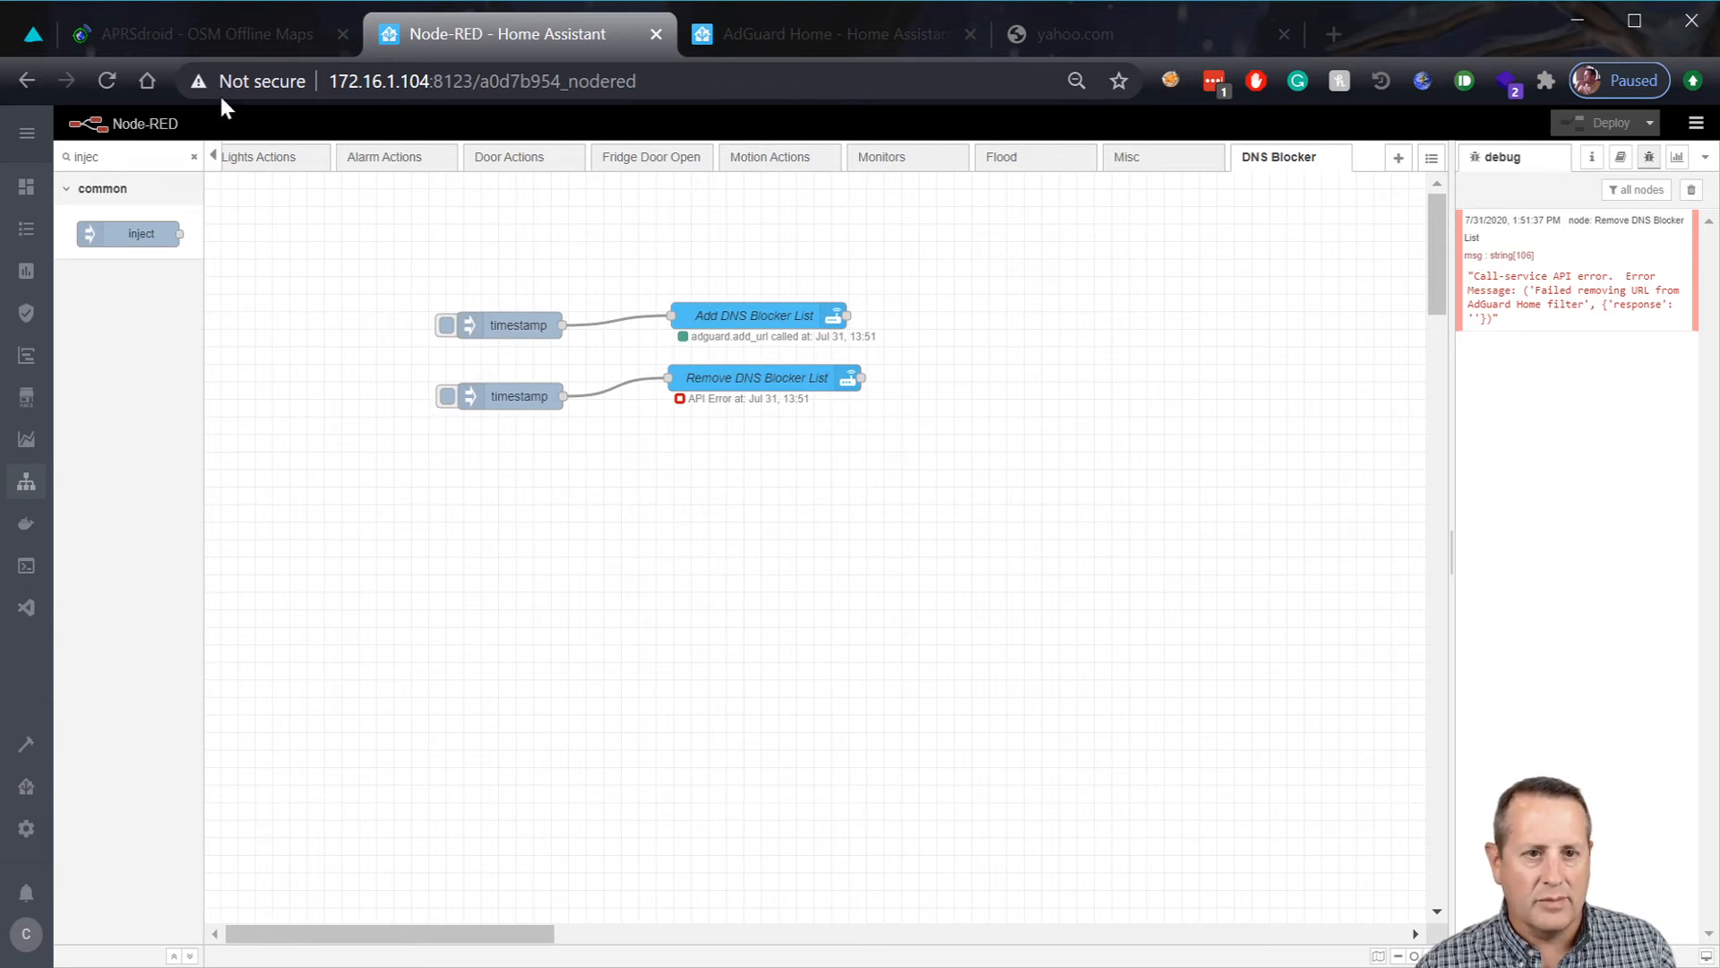
Reload the DNS blocklists in AdGuard Home to check for the custom list's removal, and retest yahoo.com in its tab.
click(837, 34)
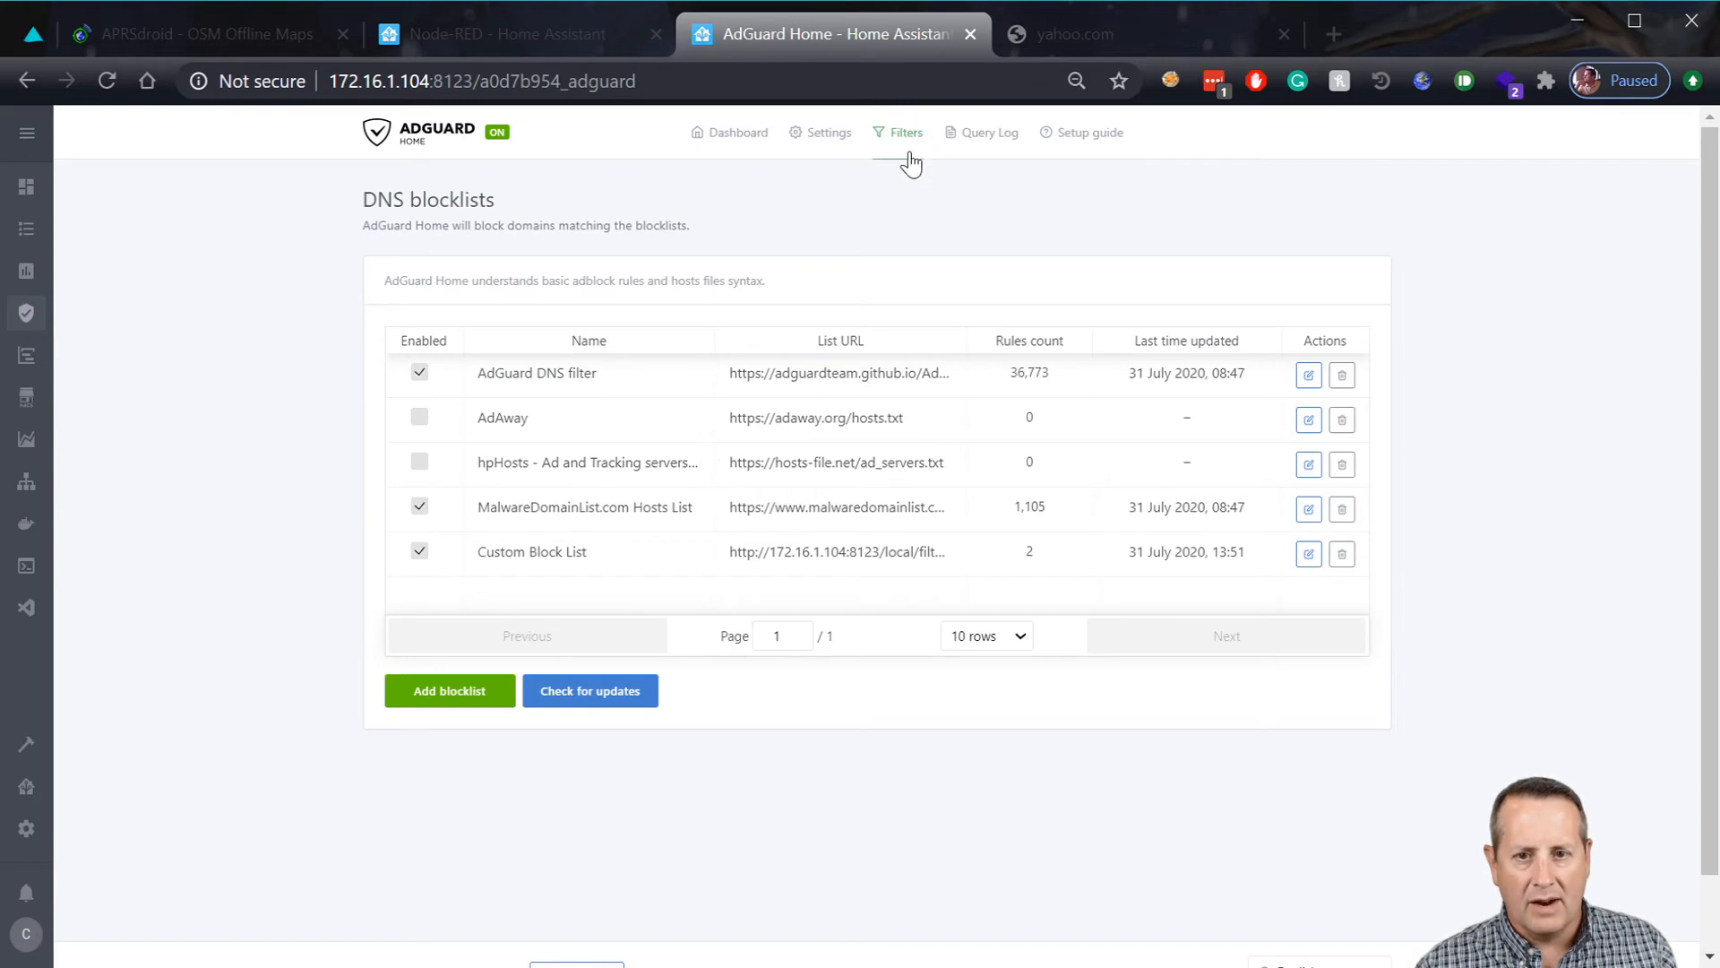
mouse_move(905, 143)
click(931, 217)
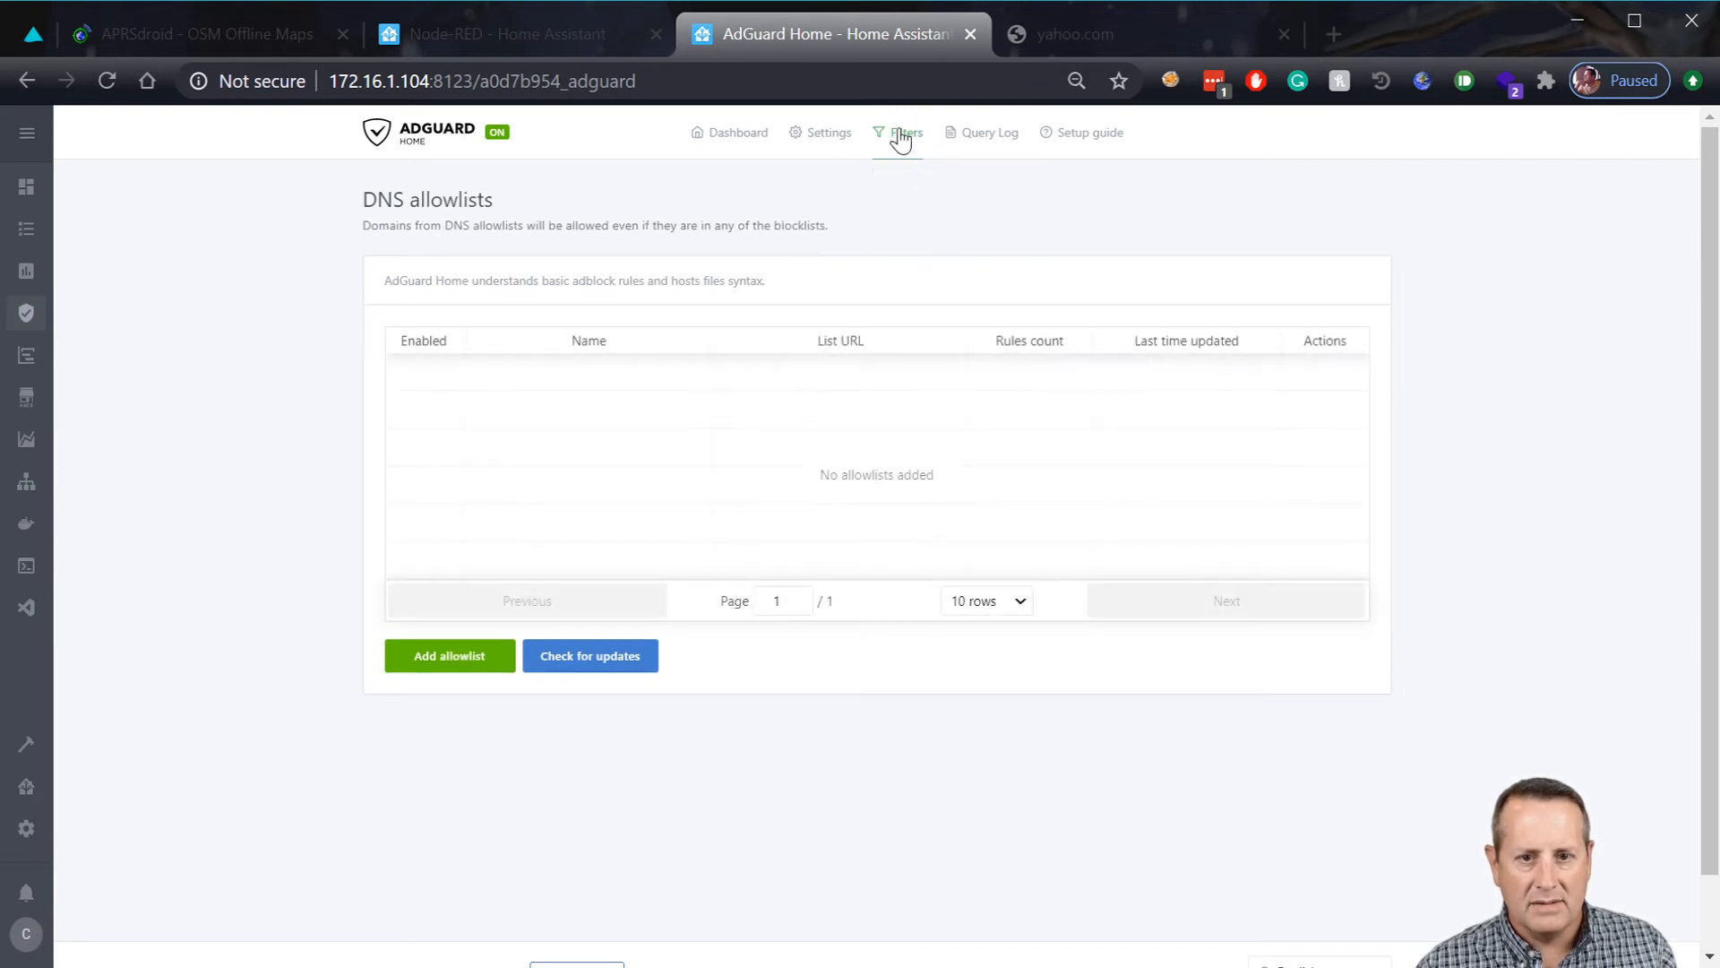
click(928, 191)
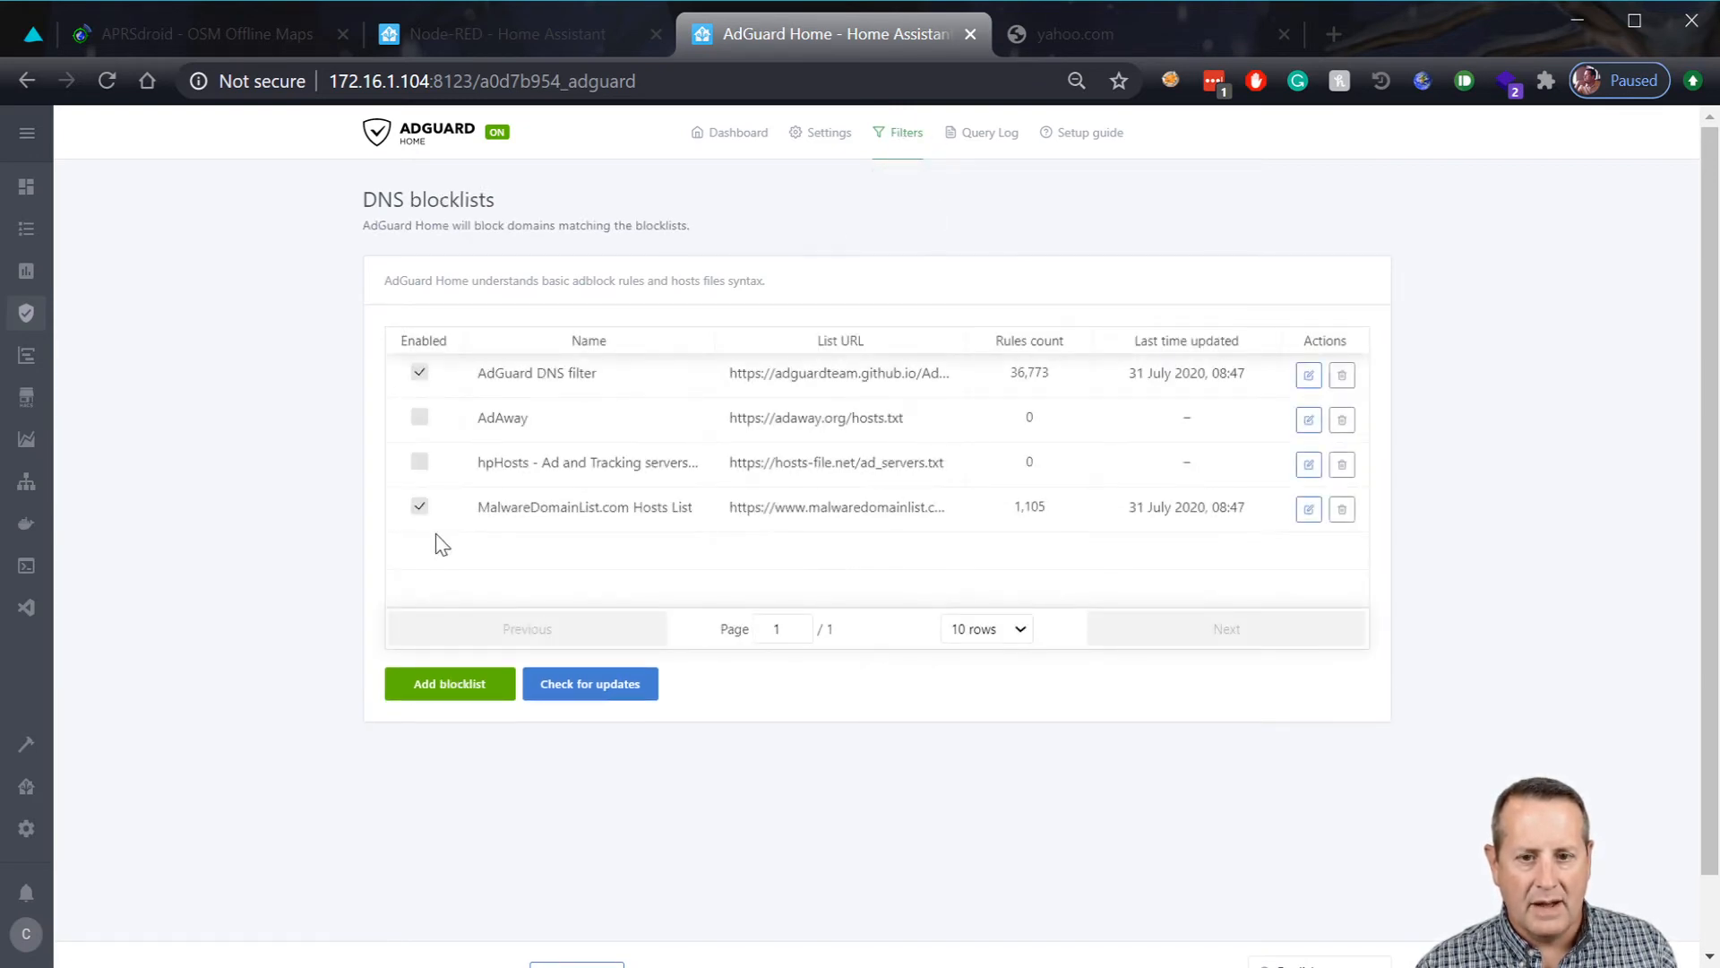
click(1051, 32)
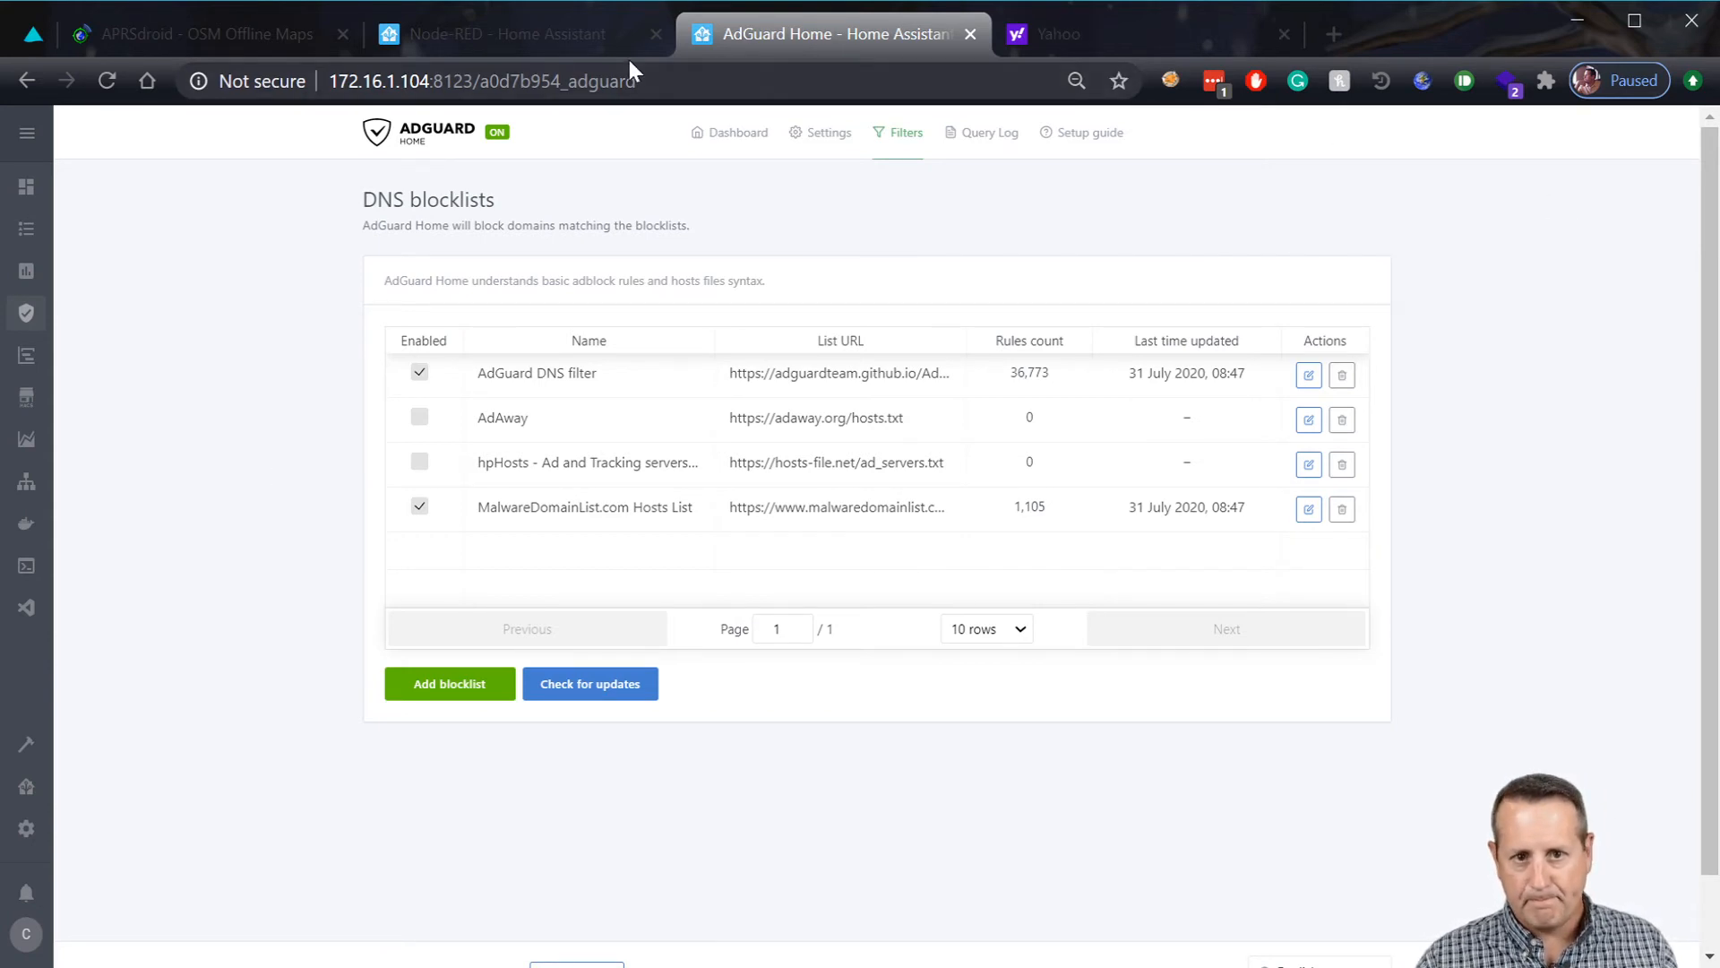
In Node-RED, set the inject node before Add DNS Blocker List to repeat at 08:00, excluding Saturday and Sunday.
click(534, 34)
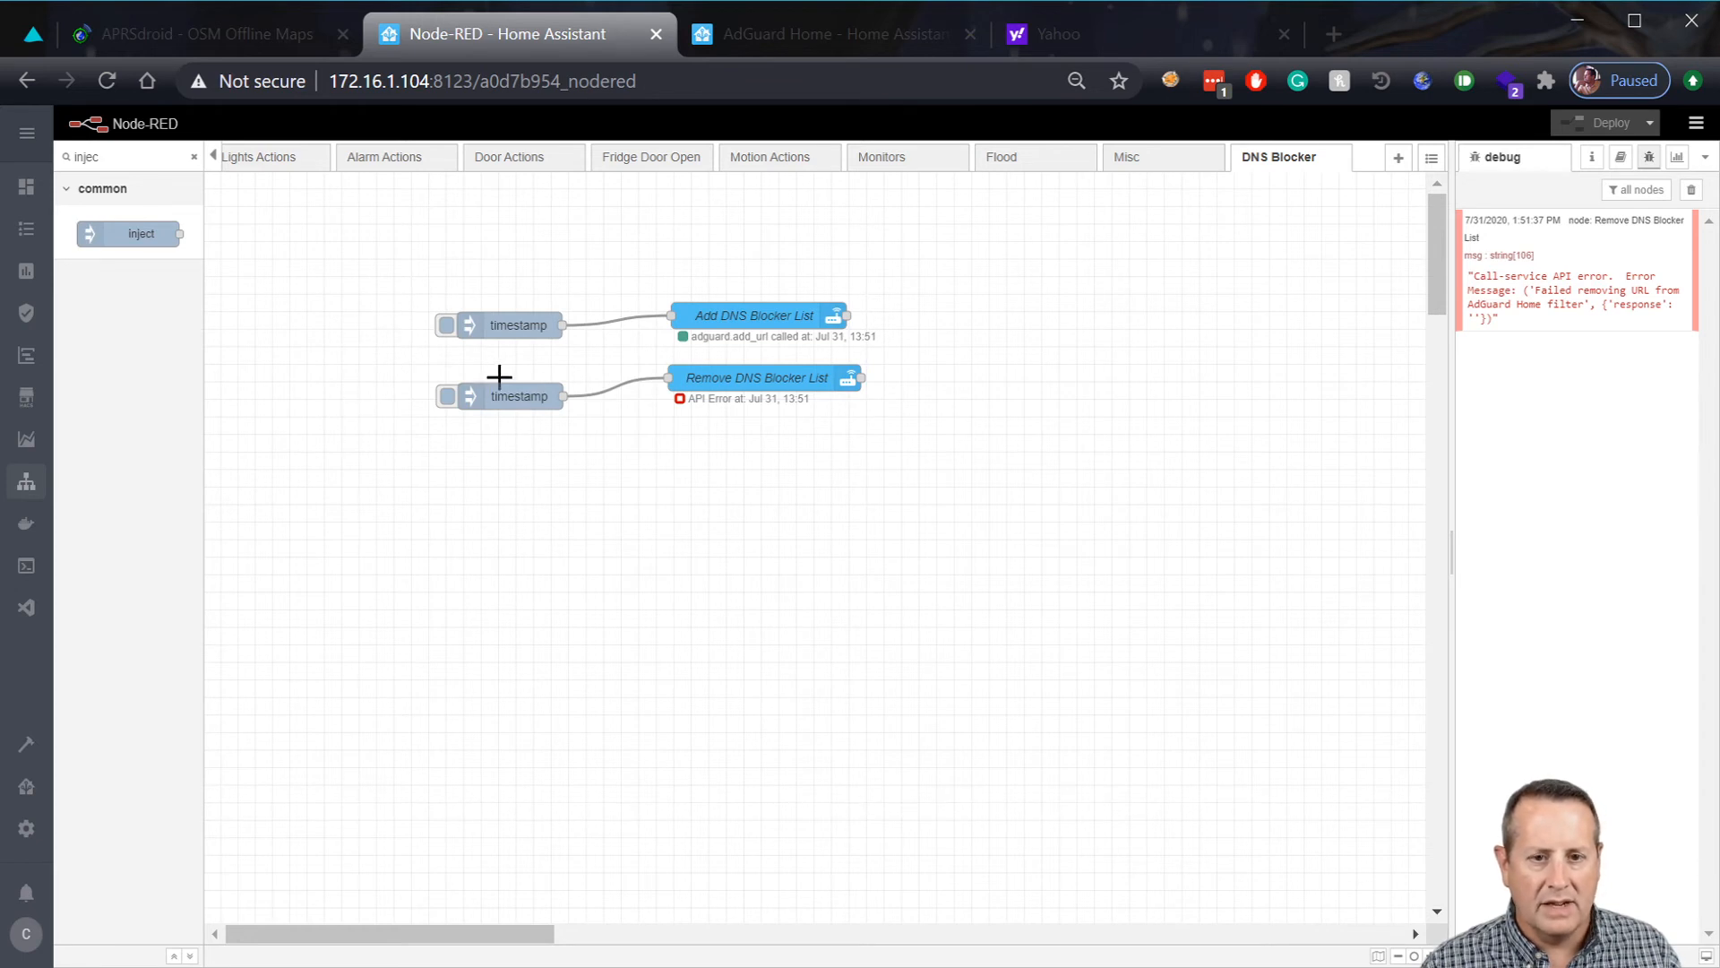
double_click(522, 324)
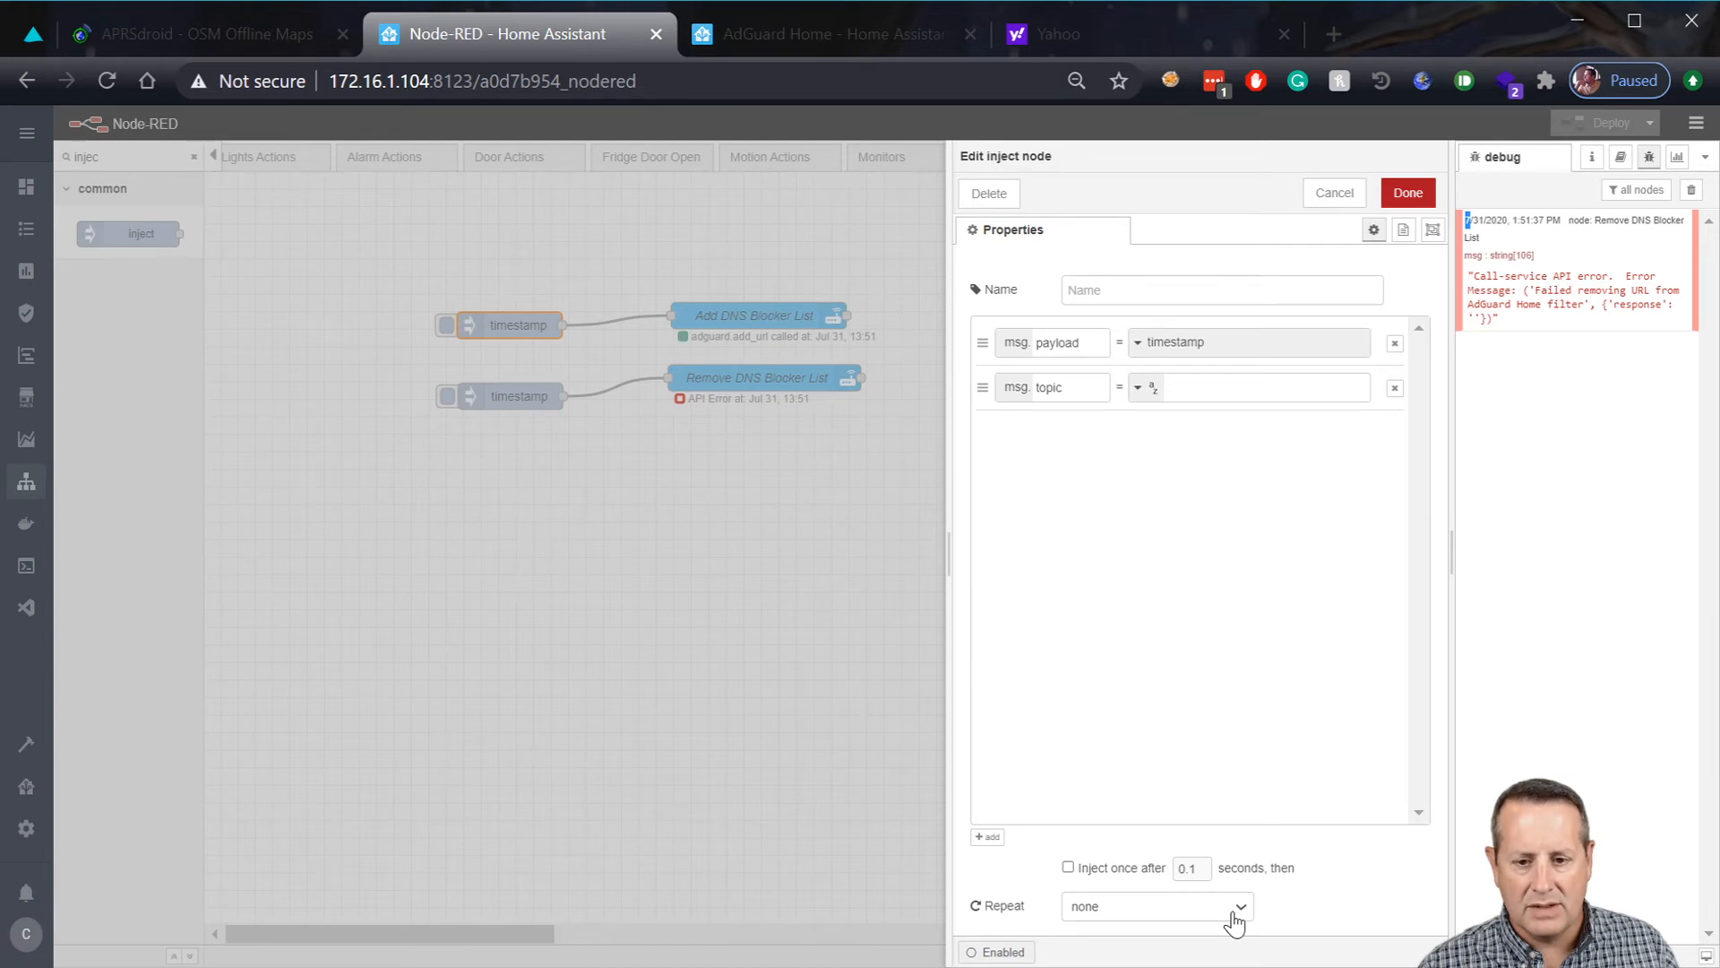
click(1131, 881)
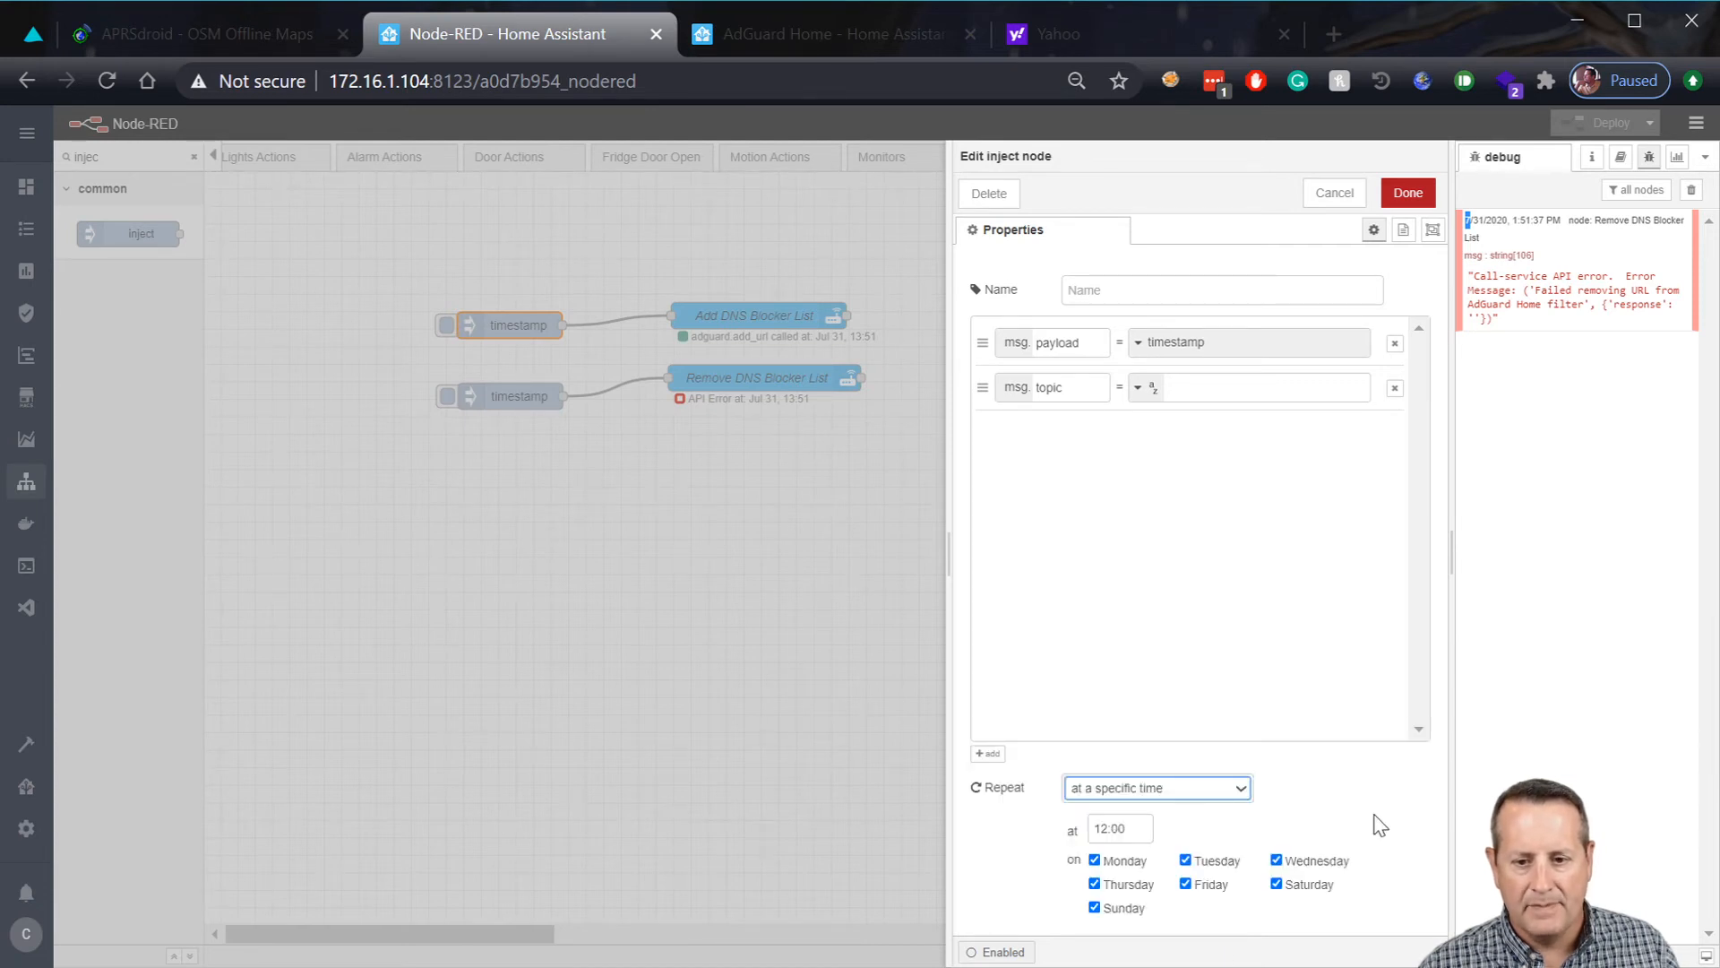
click(1275, 885)
click(1093, 908)
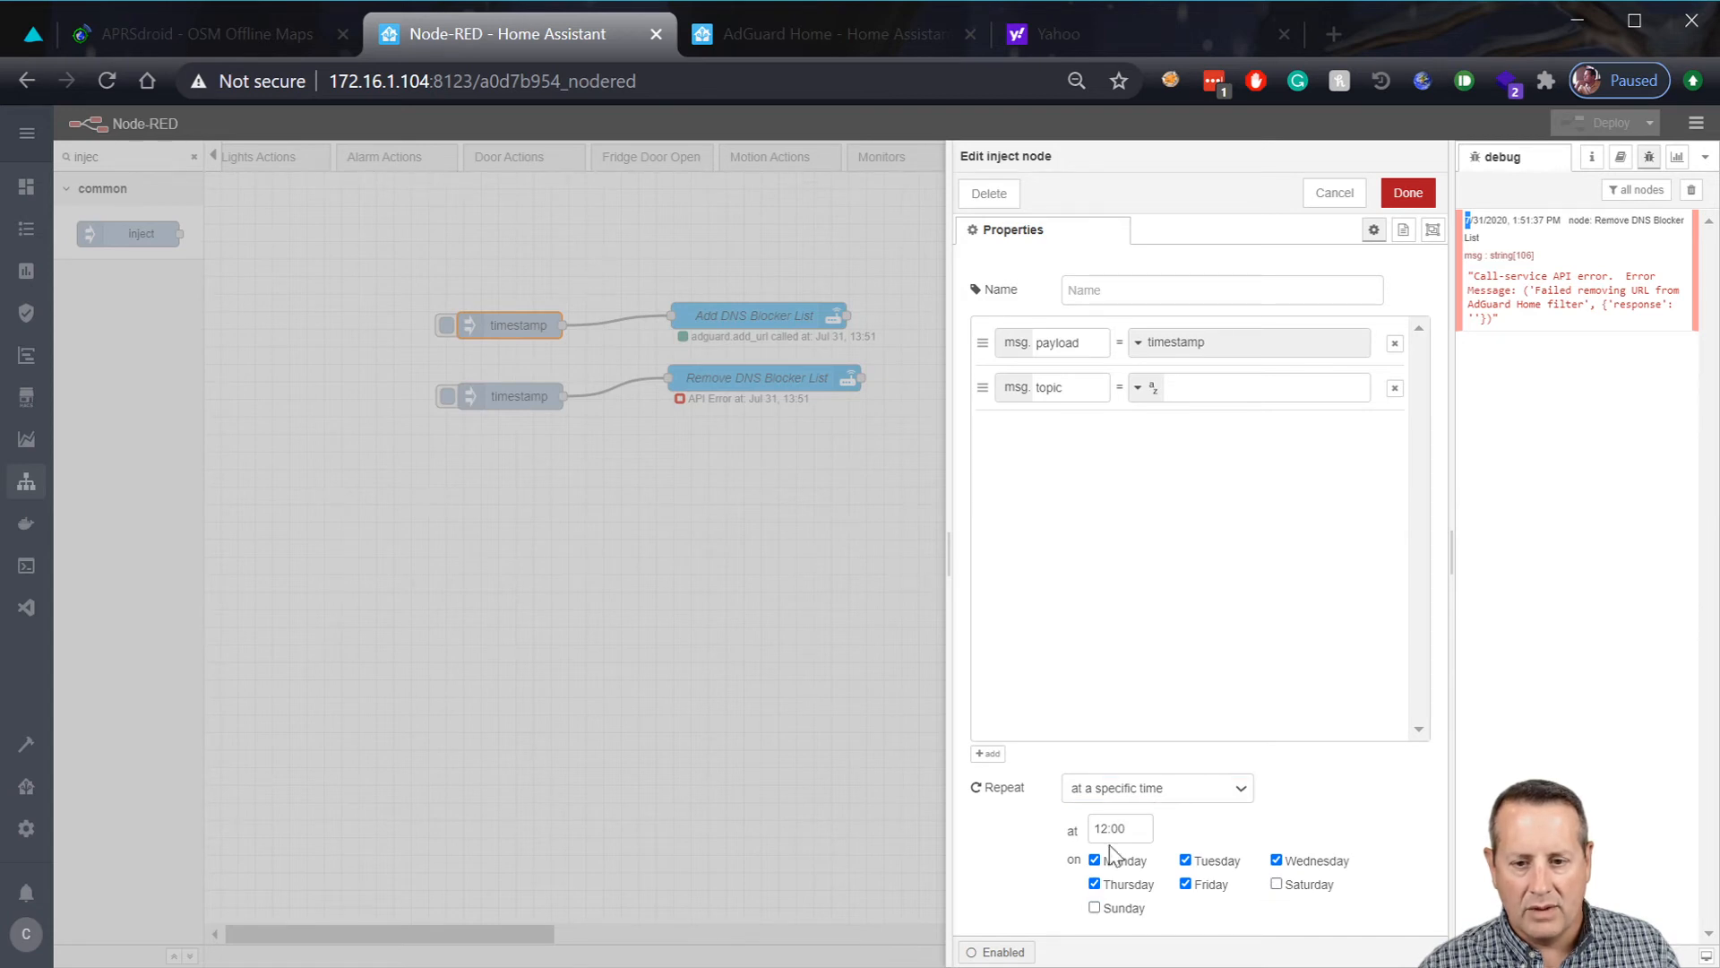
click(1151, 825)
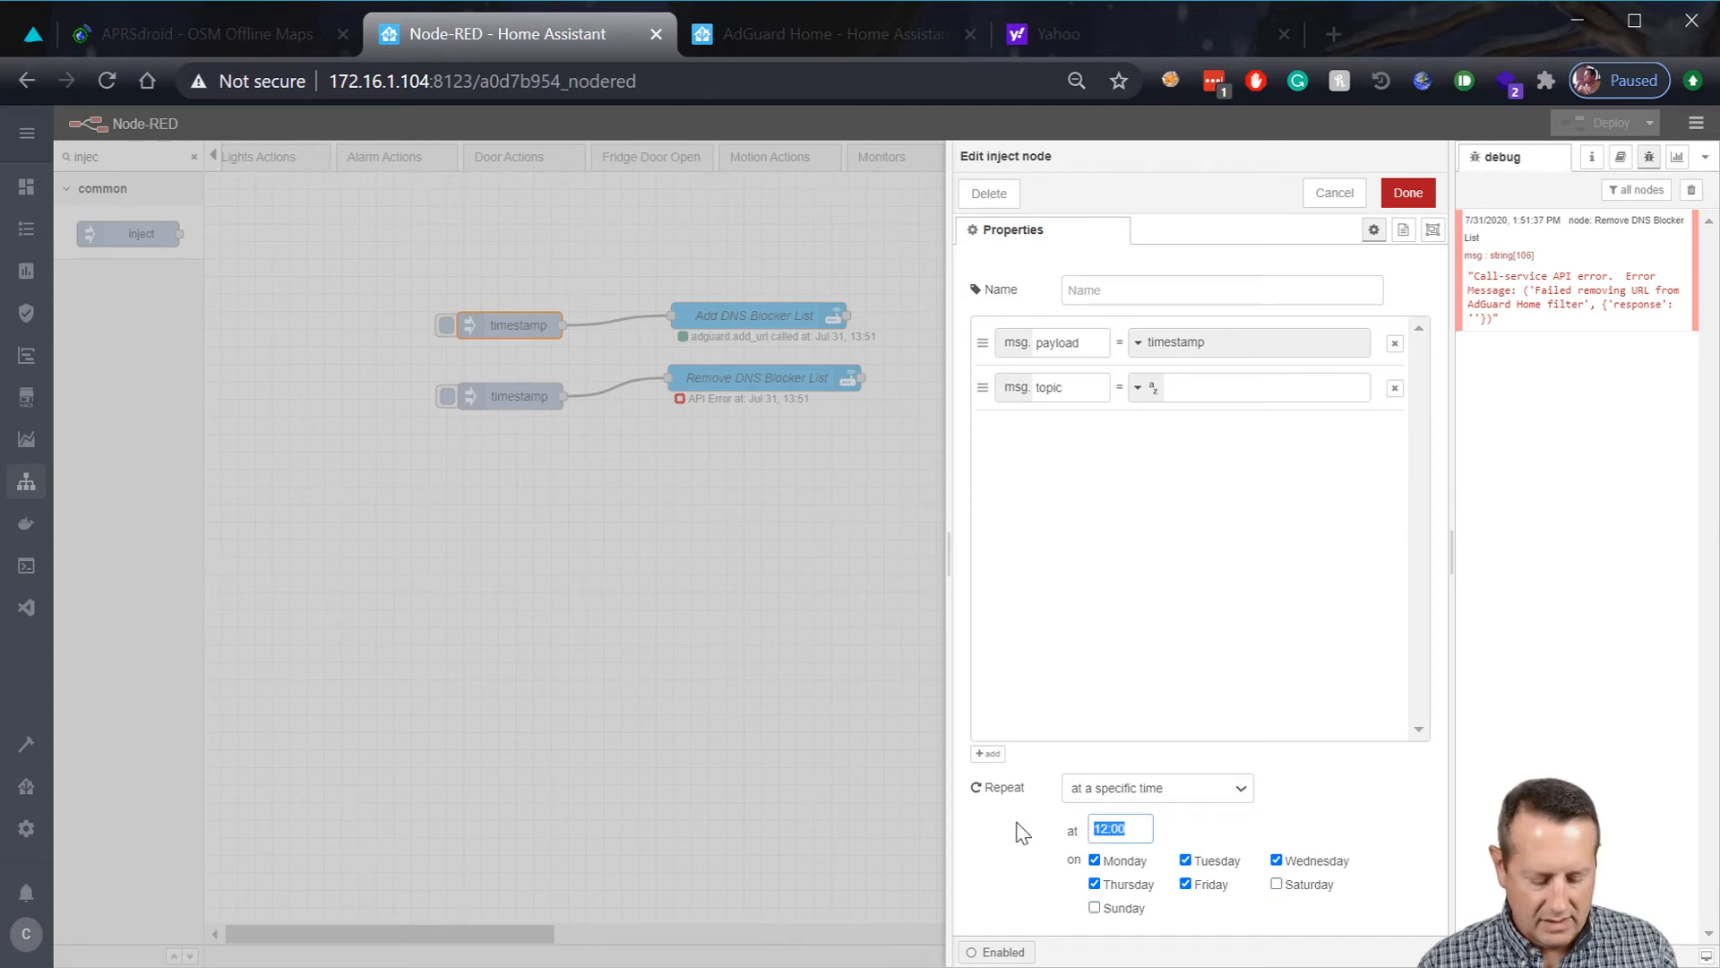
text(08:00)
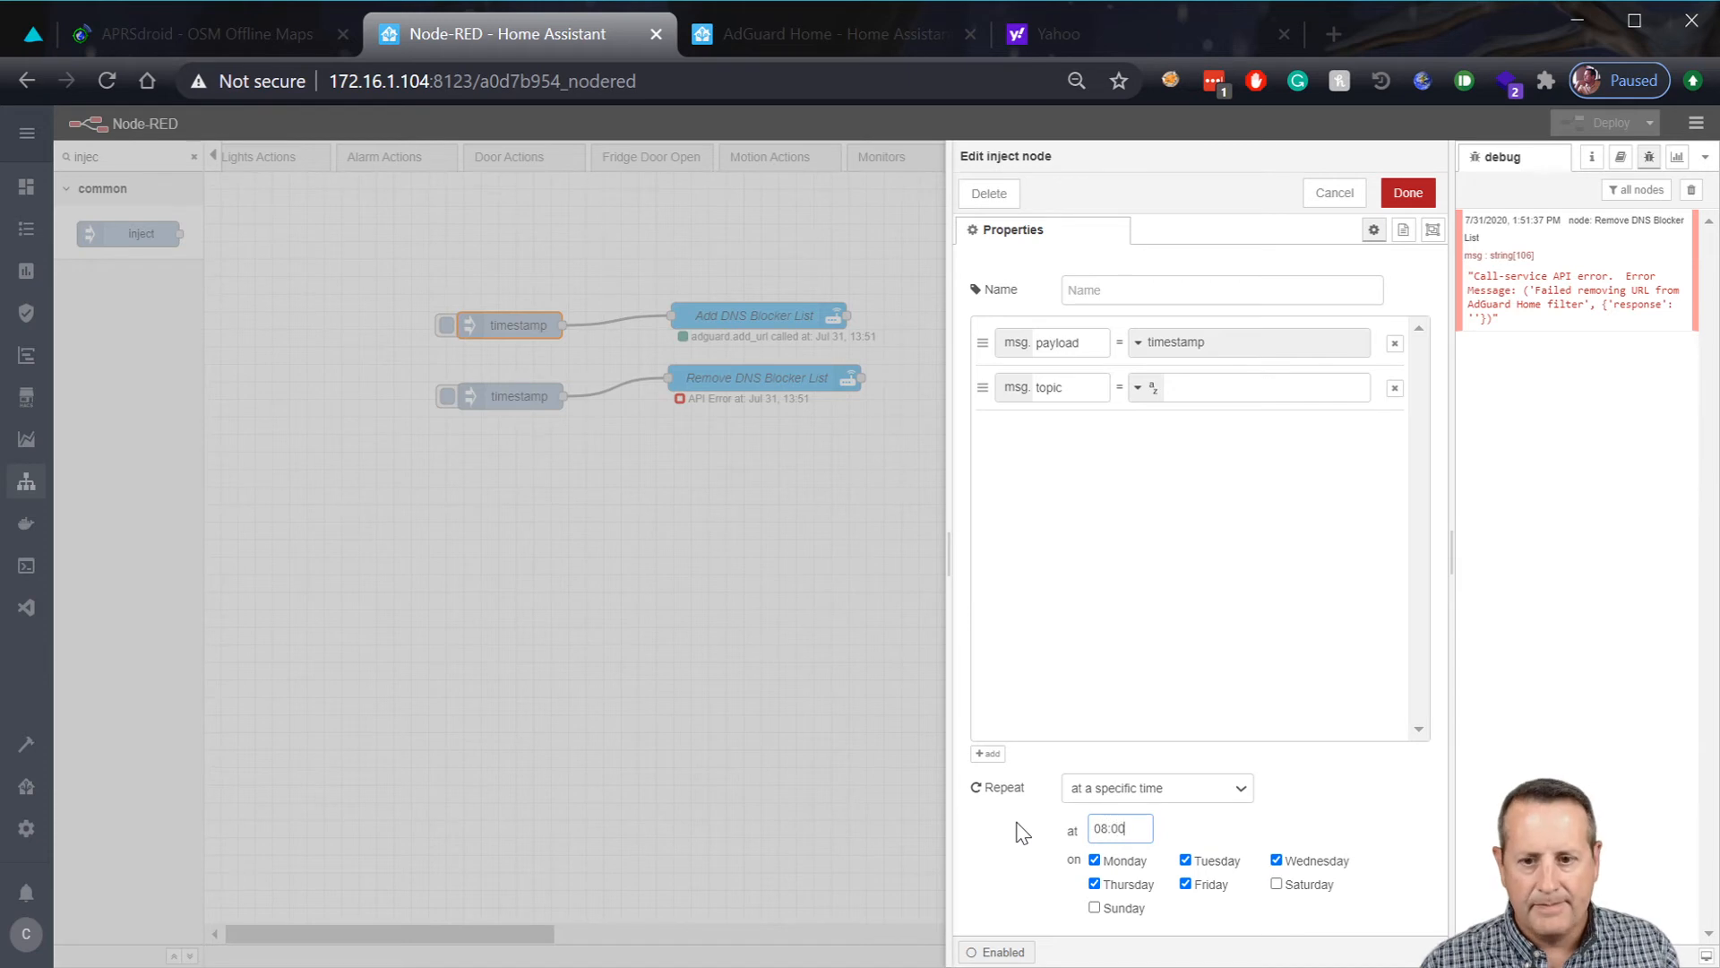
Name the Add DNS Blocker List inject node 8:00 AM and save its settings.
click(1179, 286)
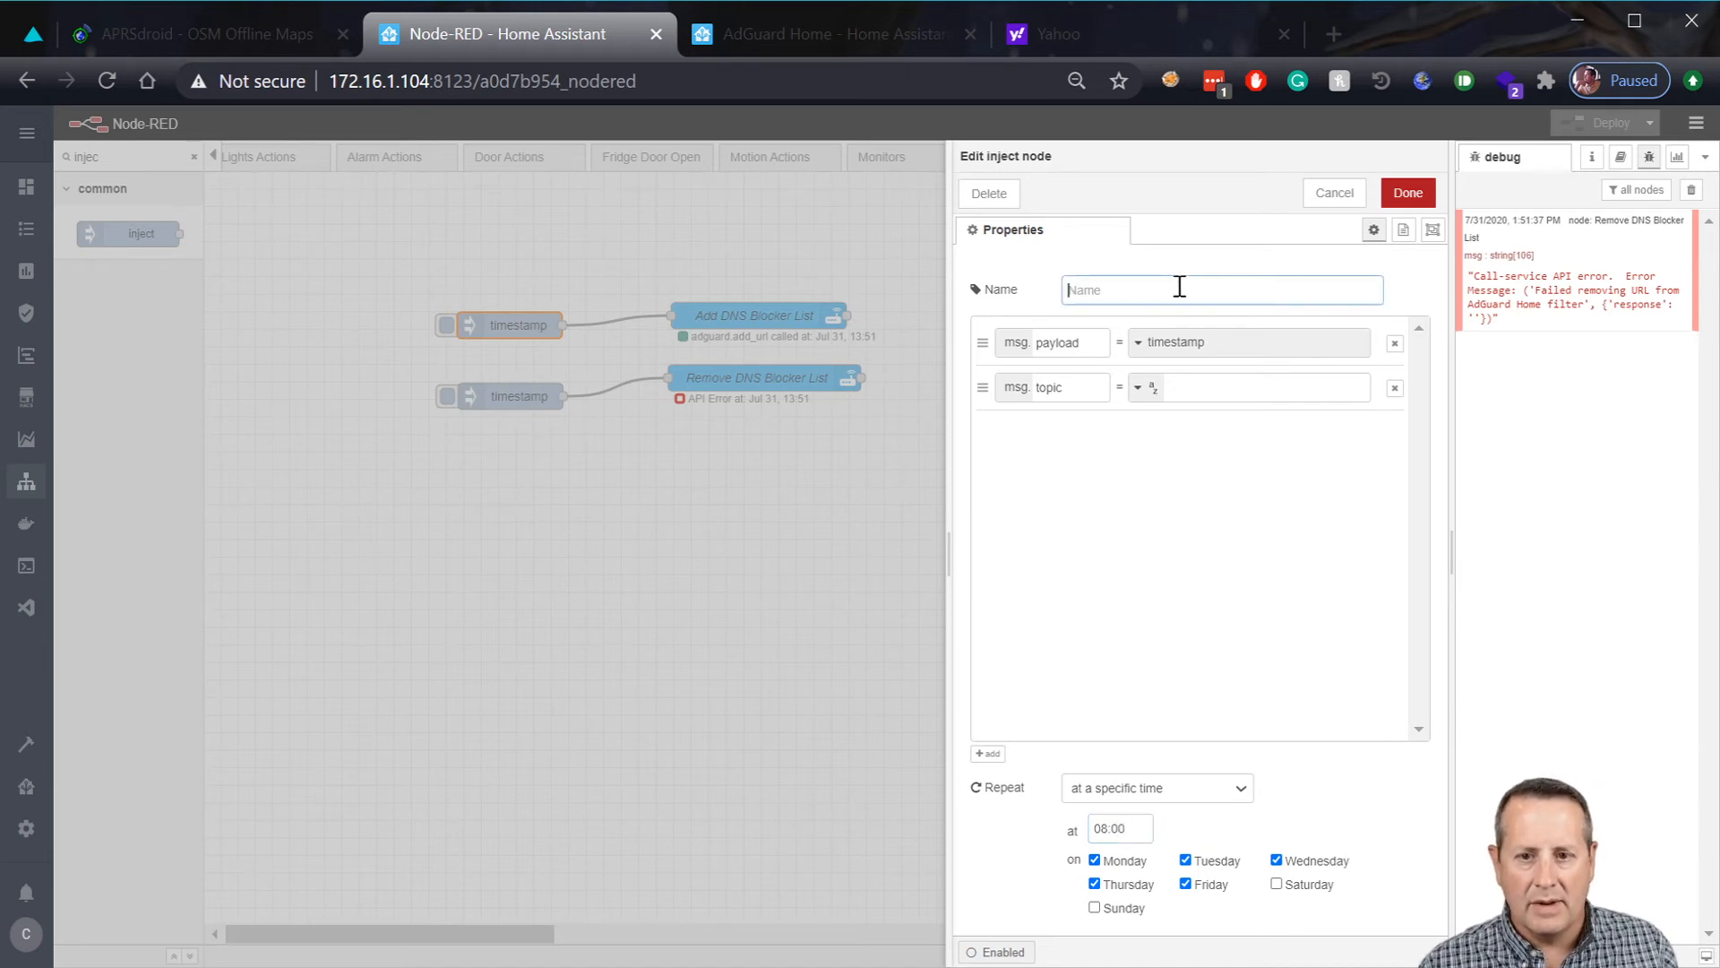
text(8)
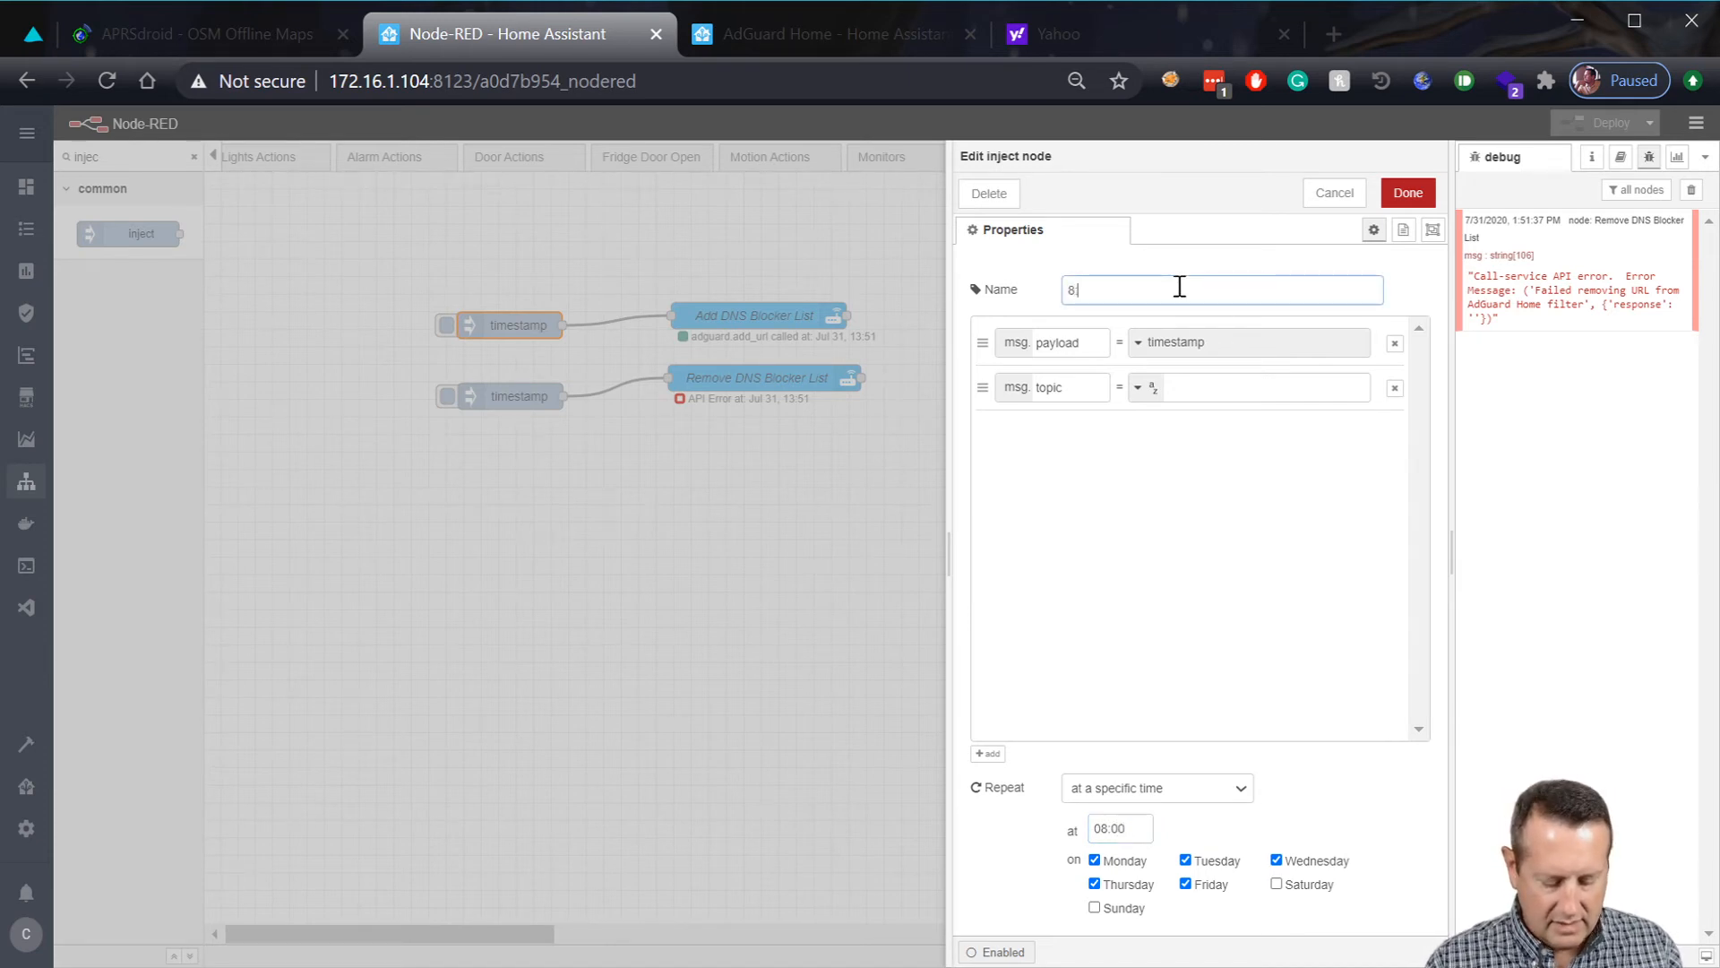
text(:00 AM)
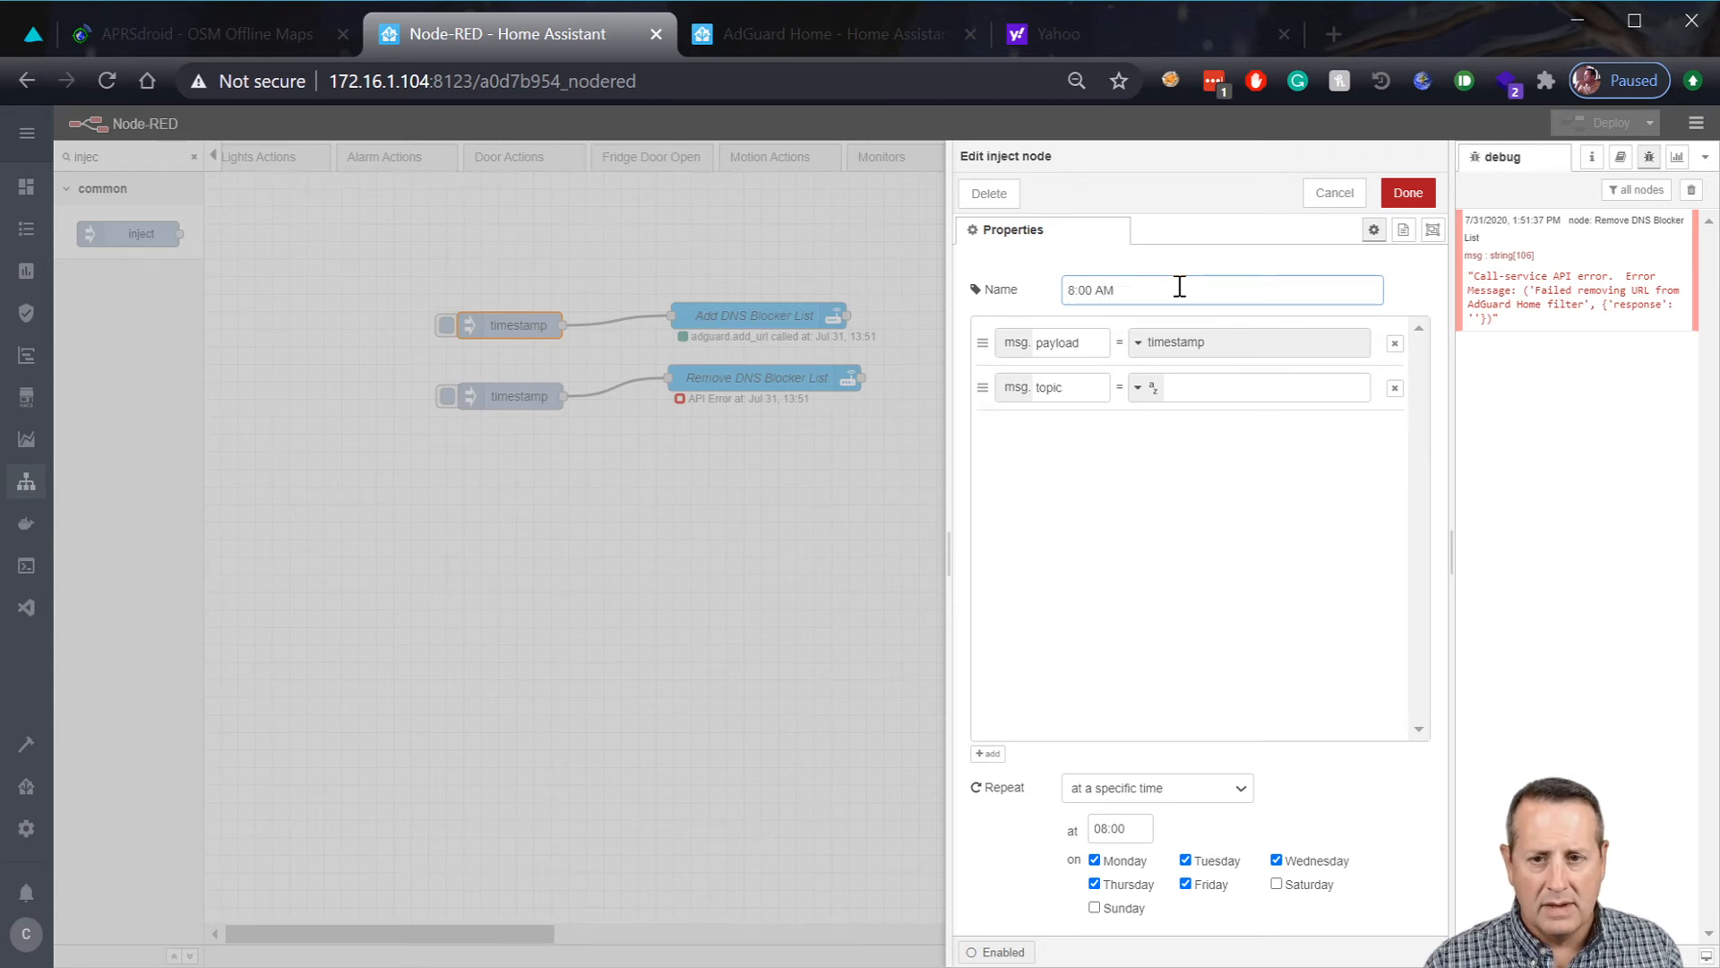
click(1403, 188)
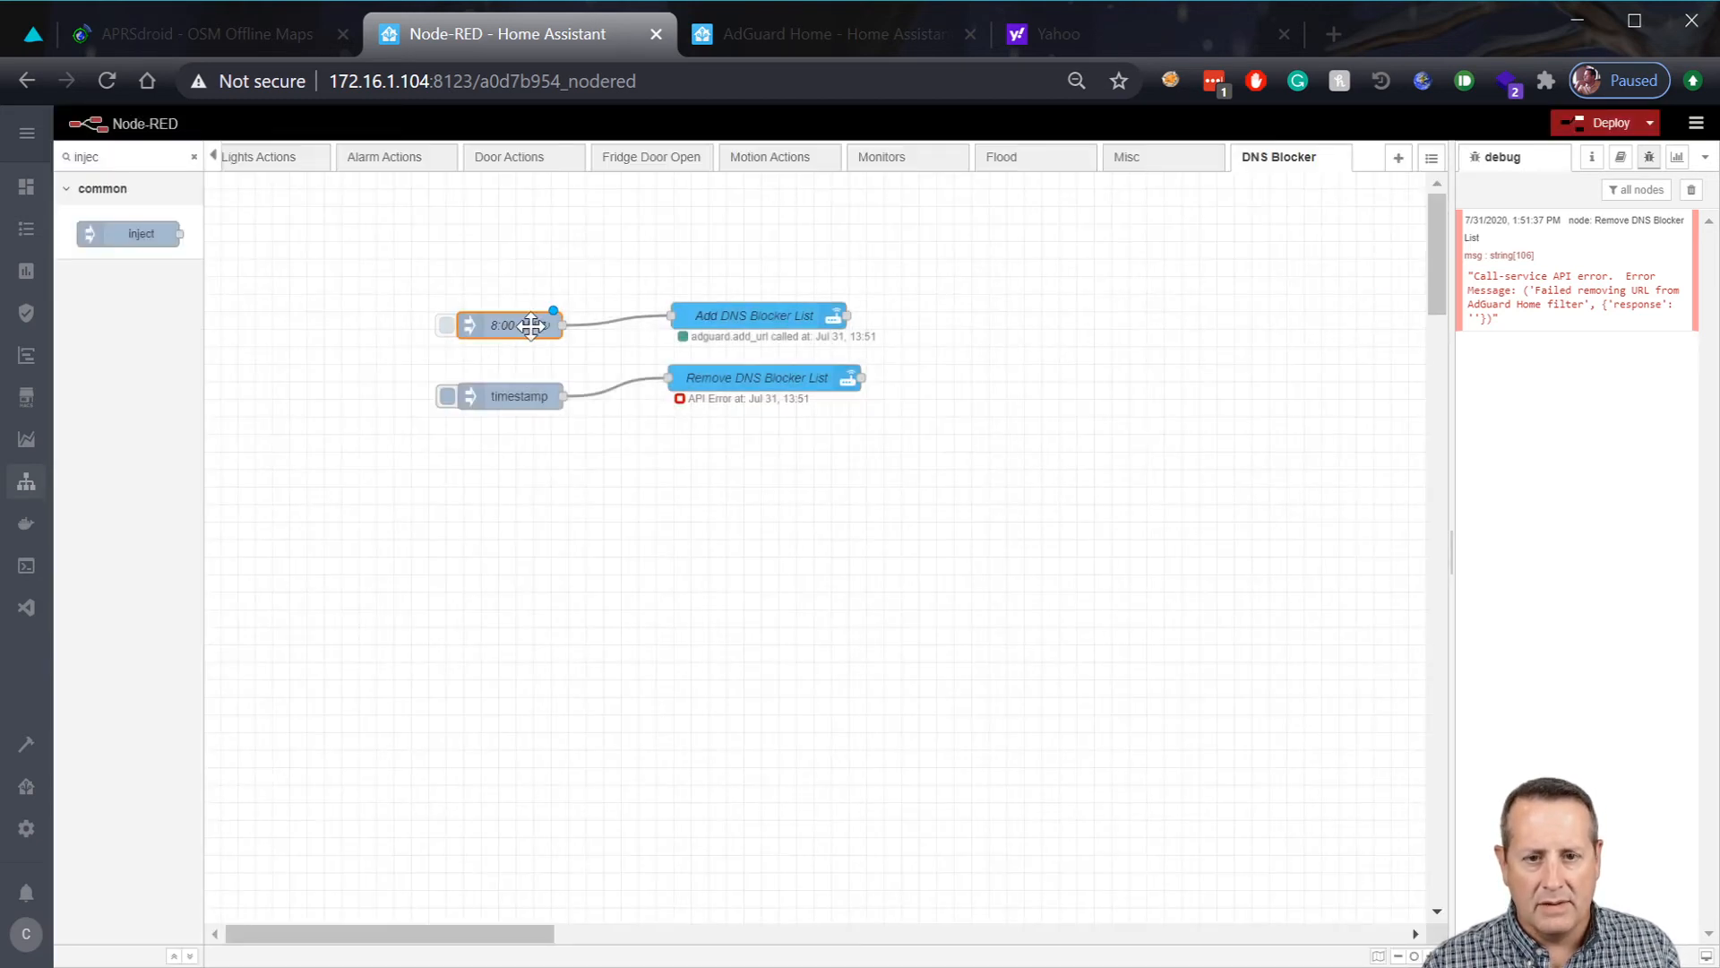
Set the inject node before Remove DNS Blocker List to repeat at 12:00, excluding Saturday and Sunday, and save it.
double_click(521, 401)
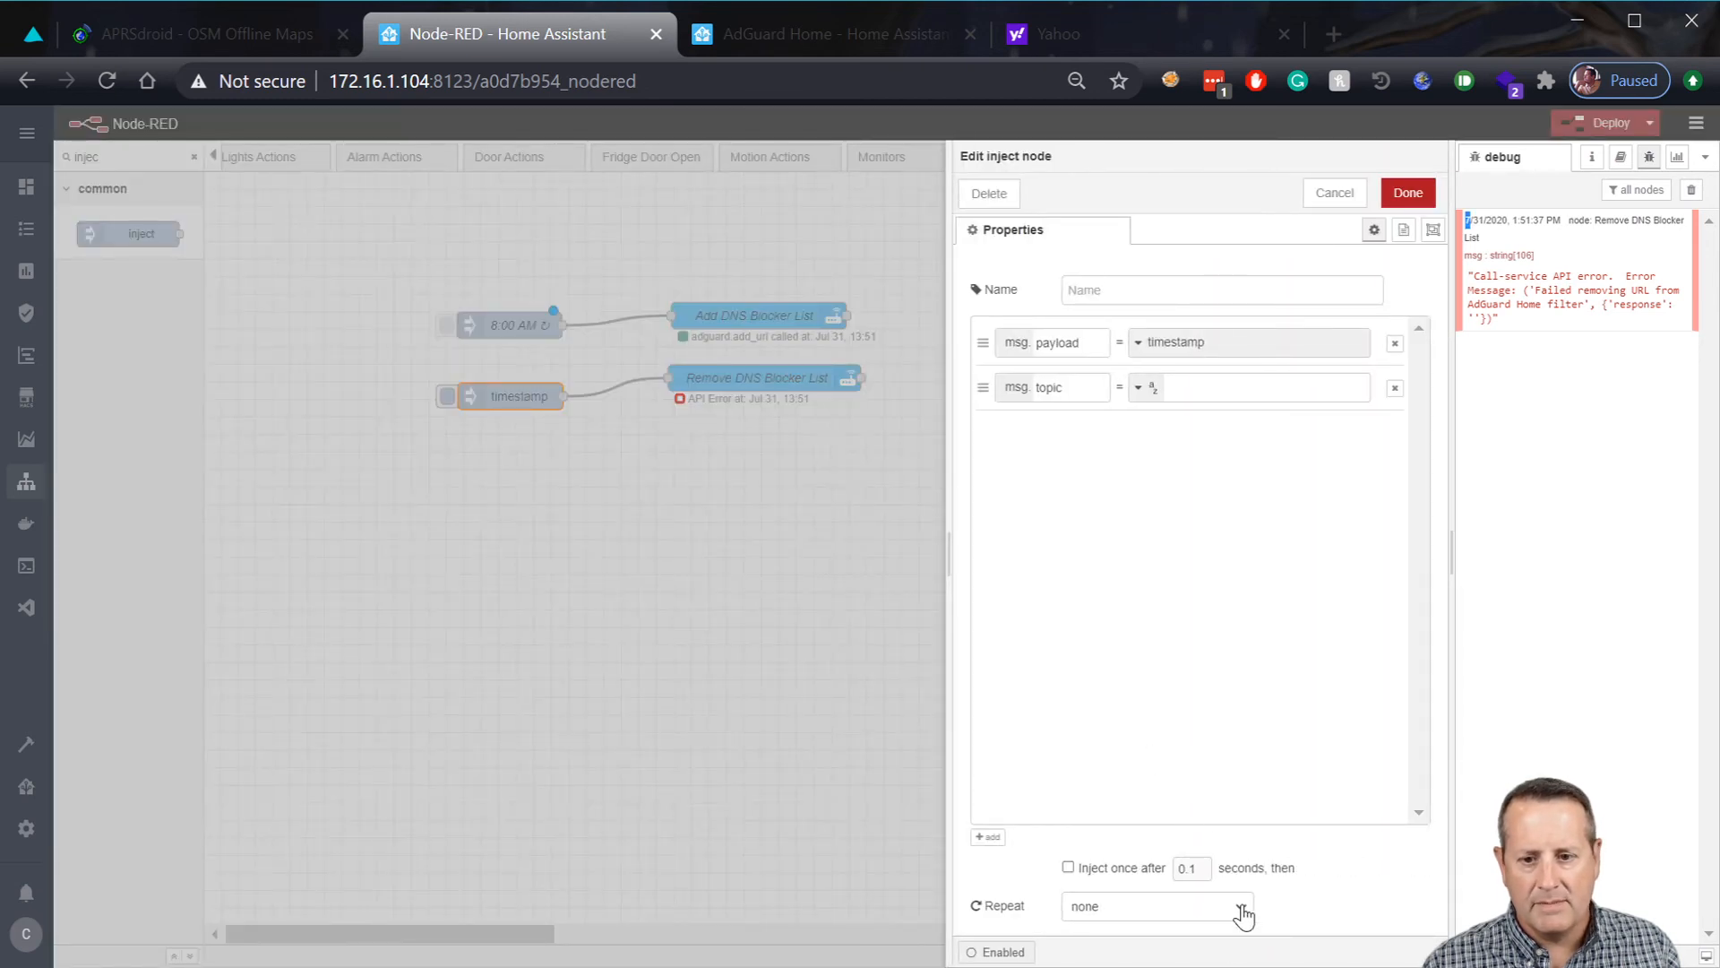
click(1161, 880)
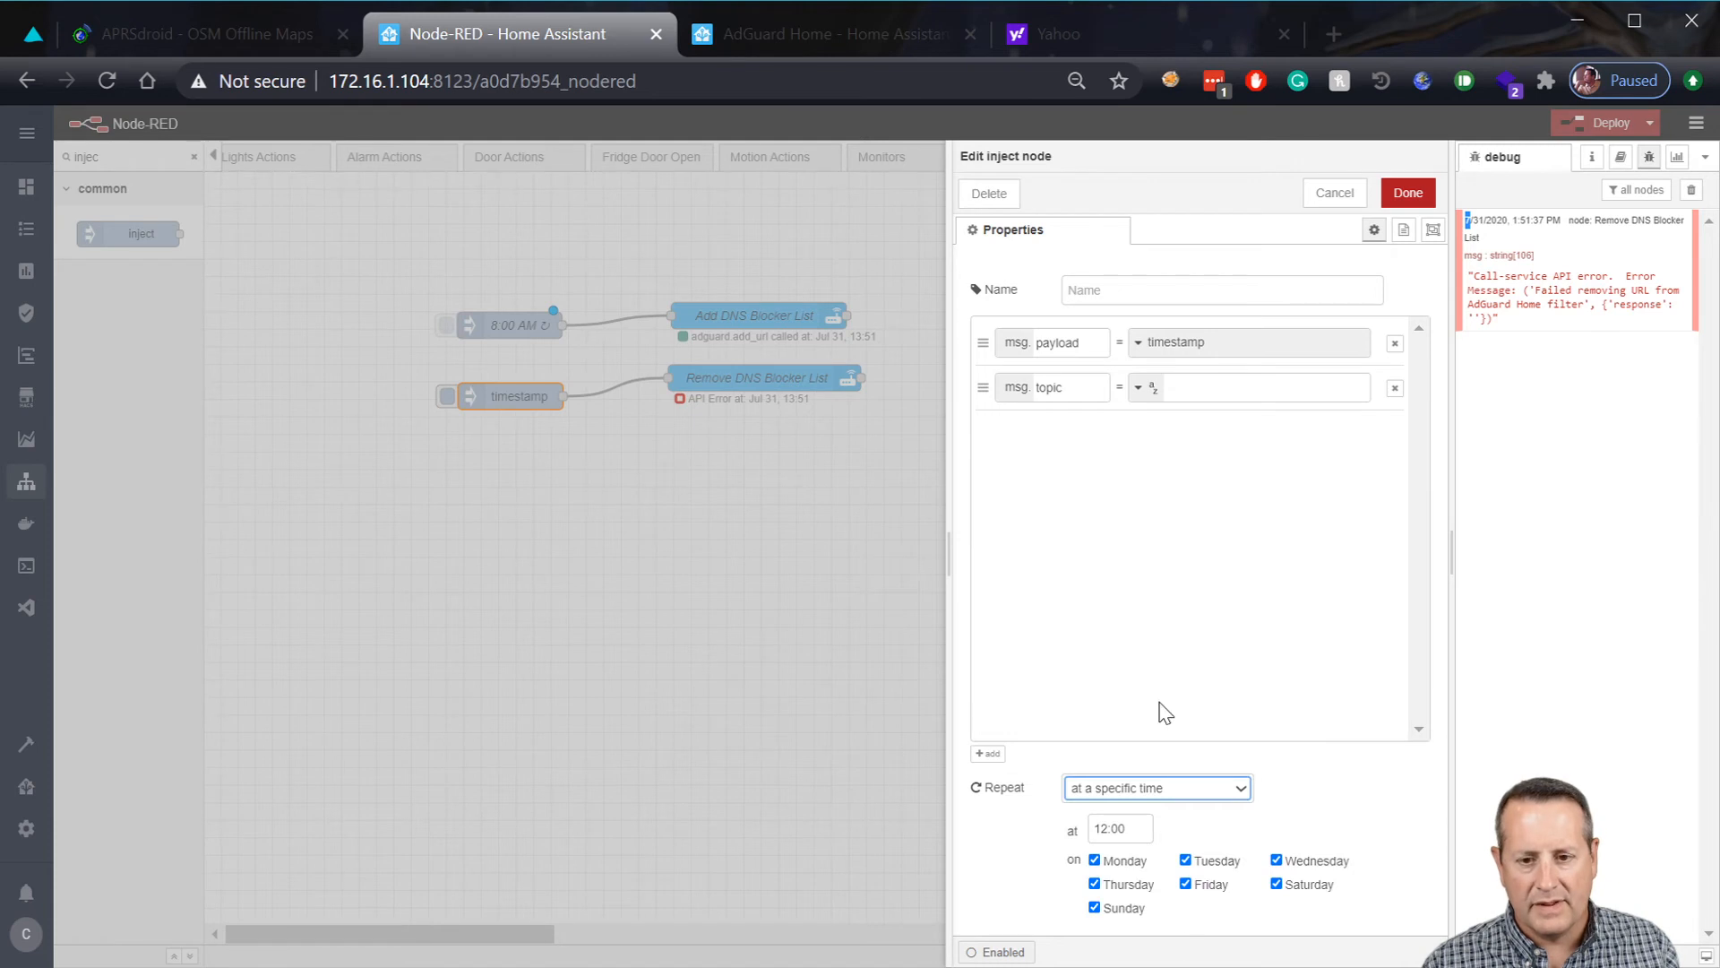
click(1276, 885)
click(1097, 909)
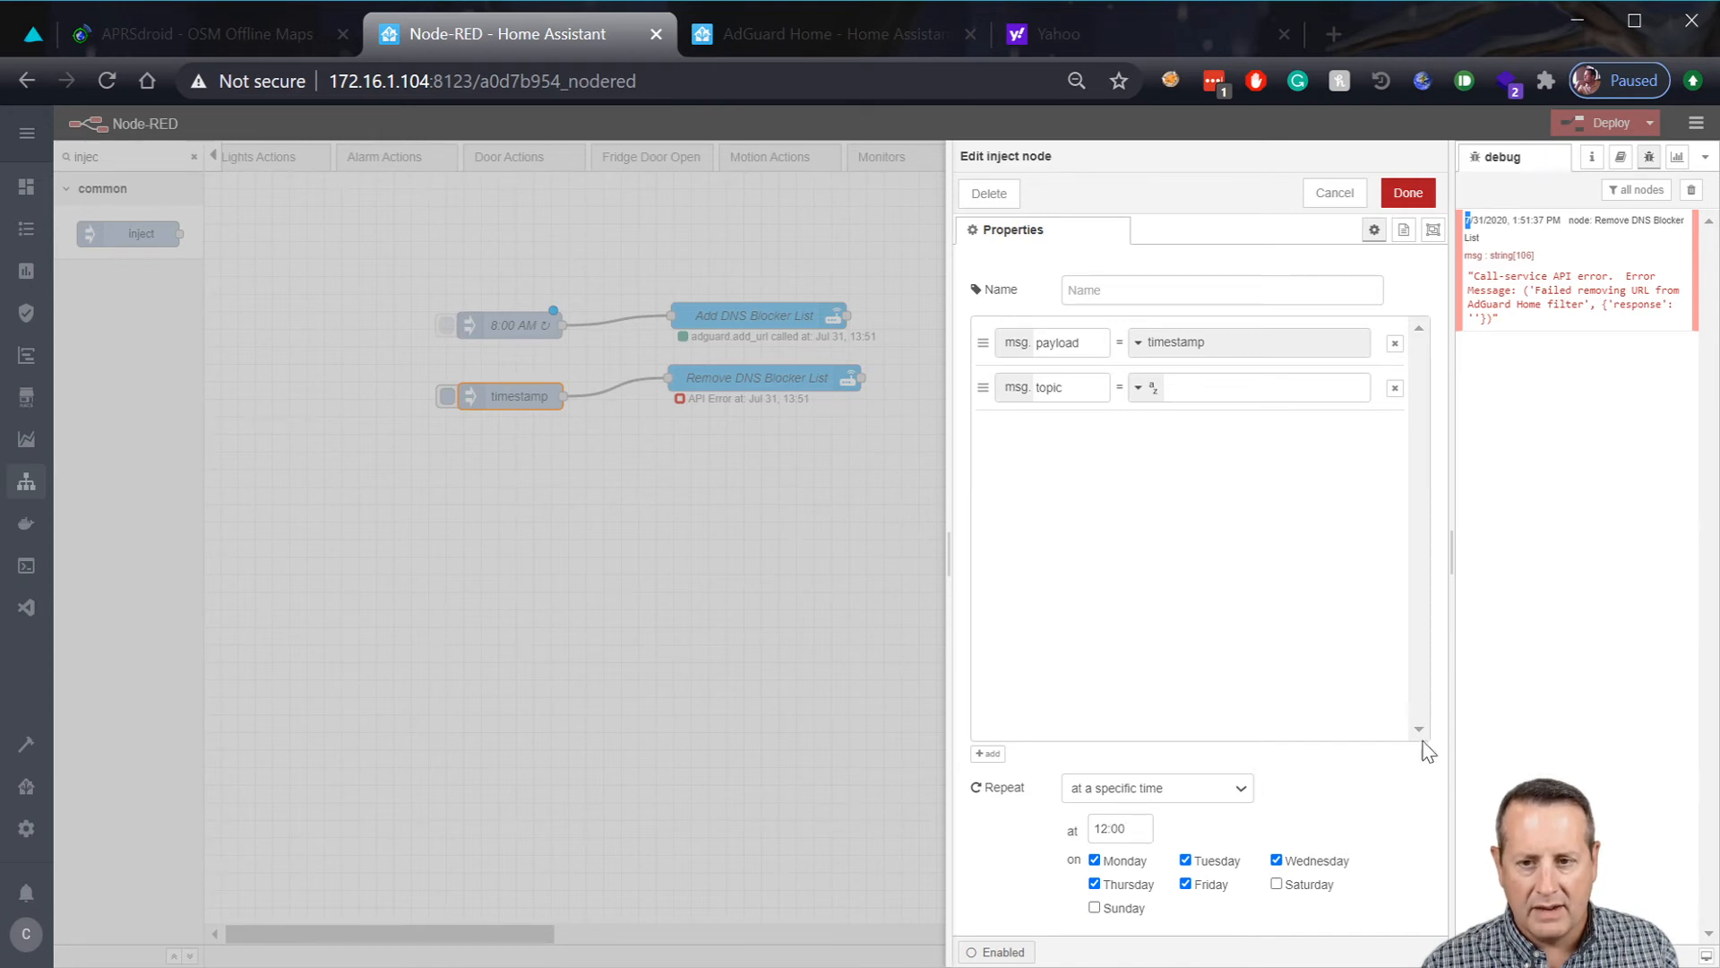
click(1408, 194)
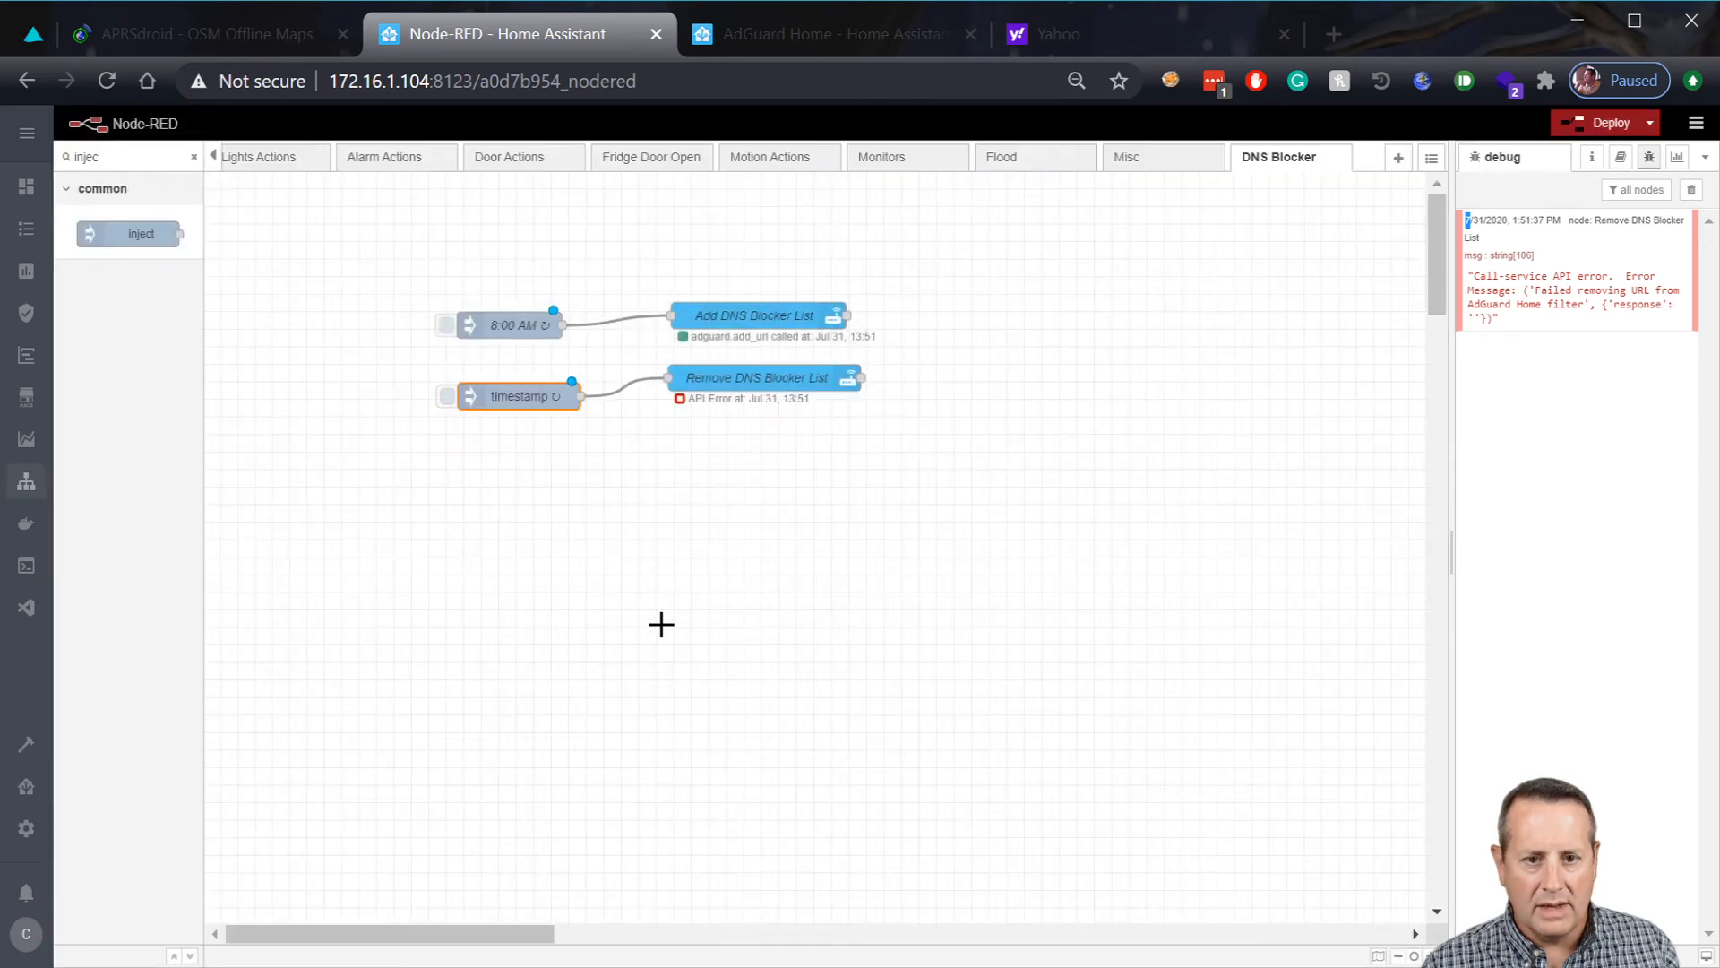
Name the inject node before Remove DNS Blocker List 12:00 PM, save it and deploy the flow.
double_click(527, 398)
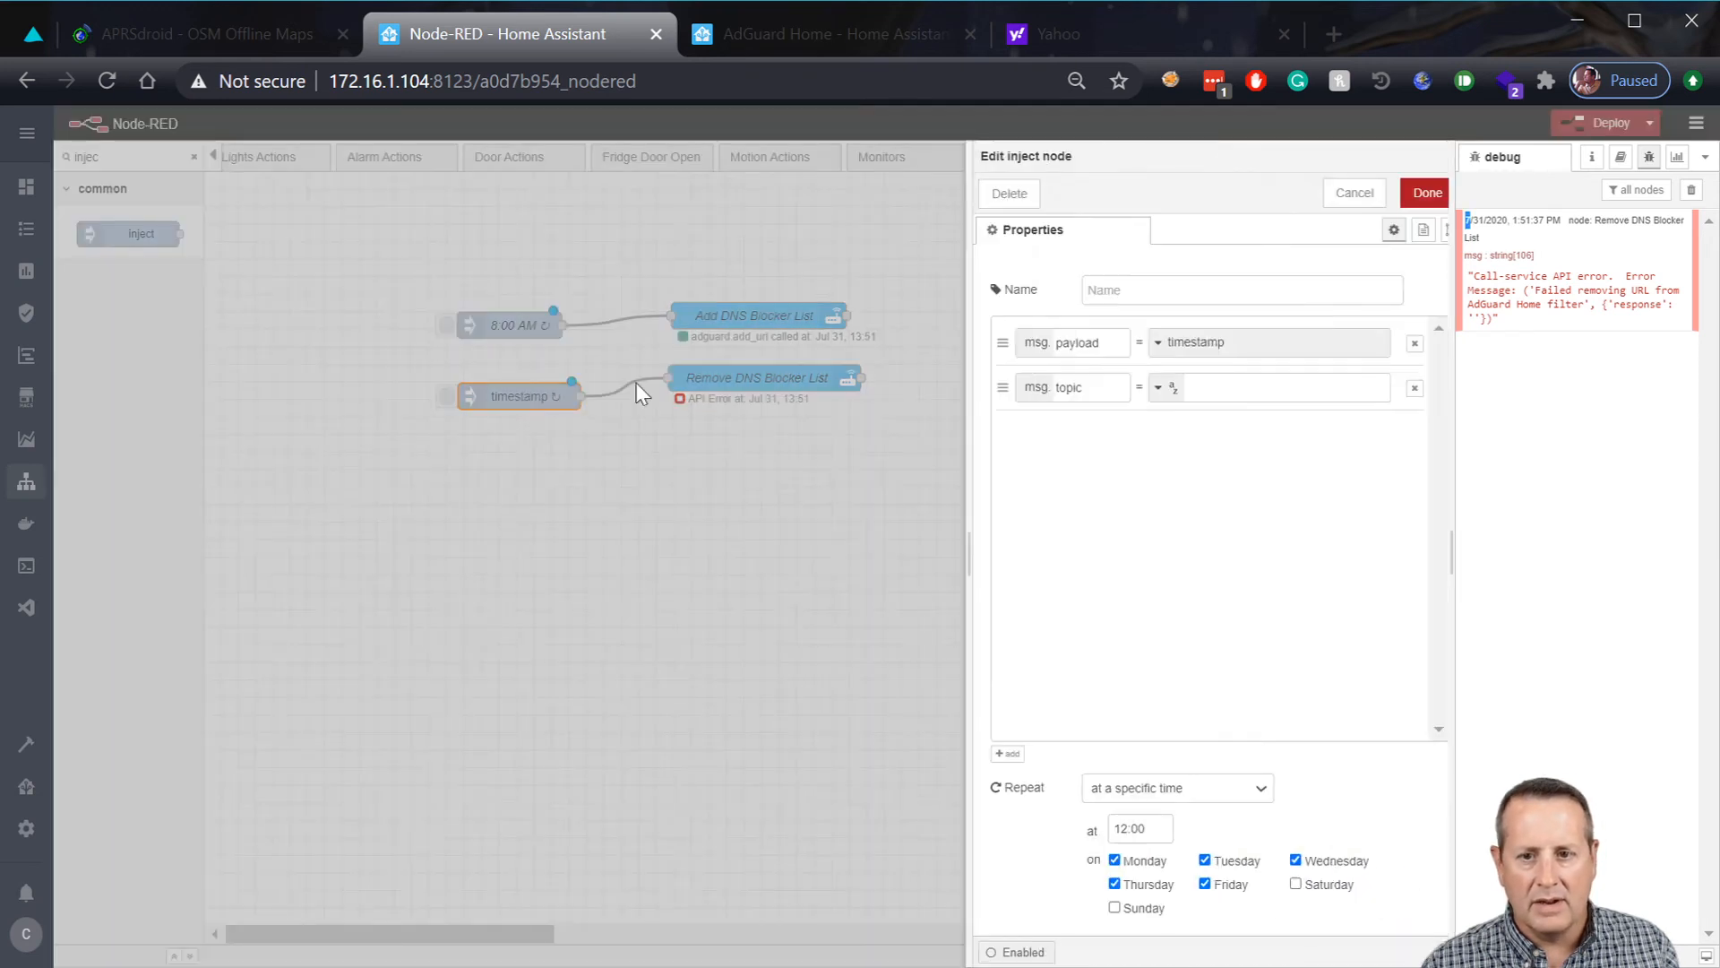
click(1125, 289)
text(12:00PM)
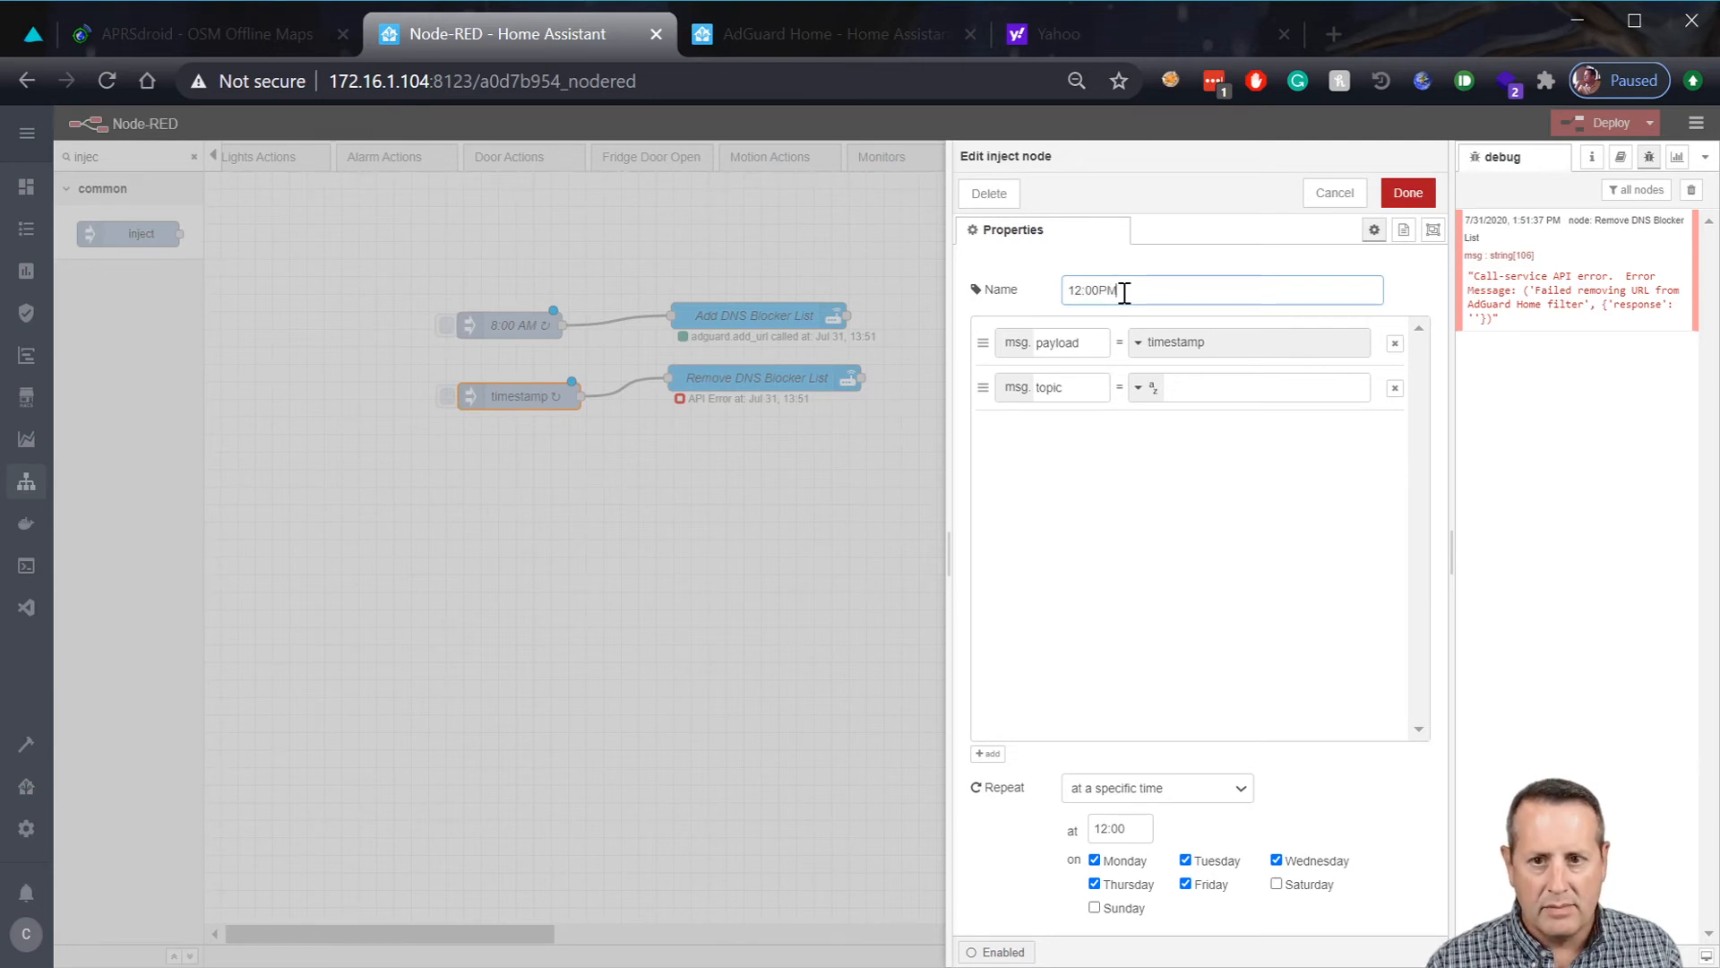
click(1099, 290)
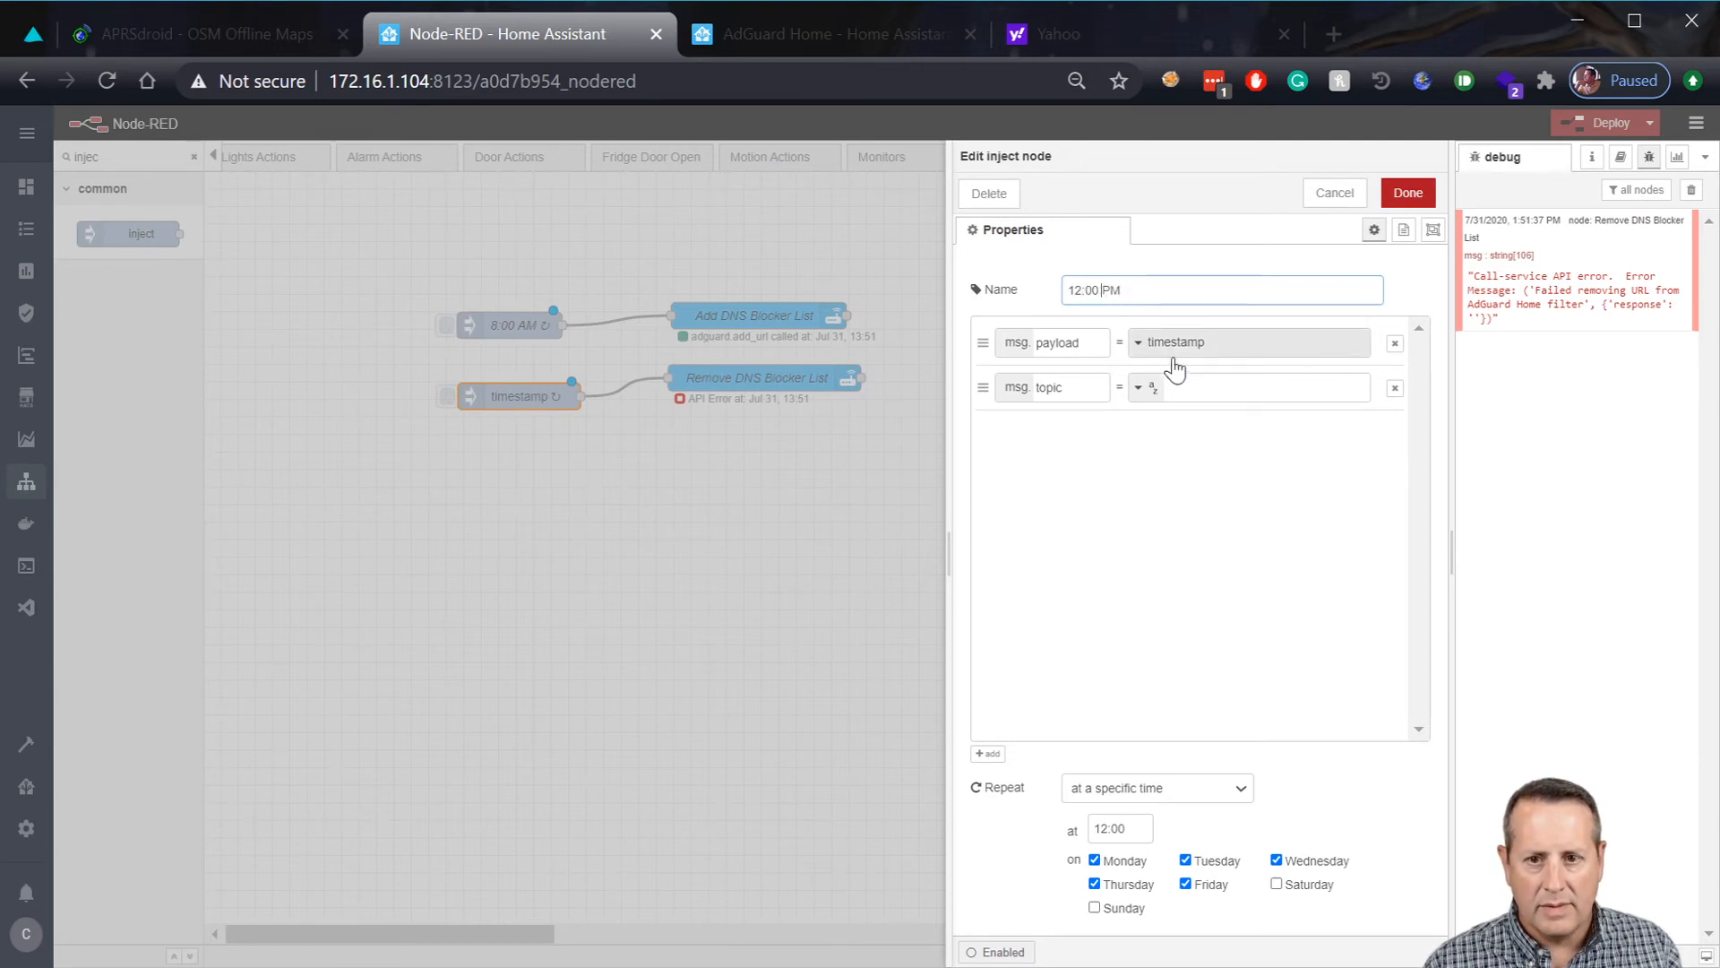
click(1407, 194)
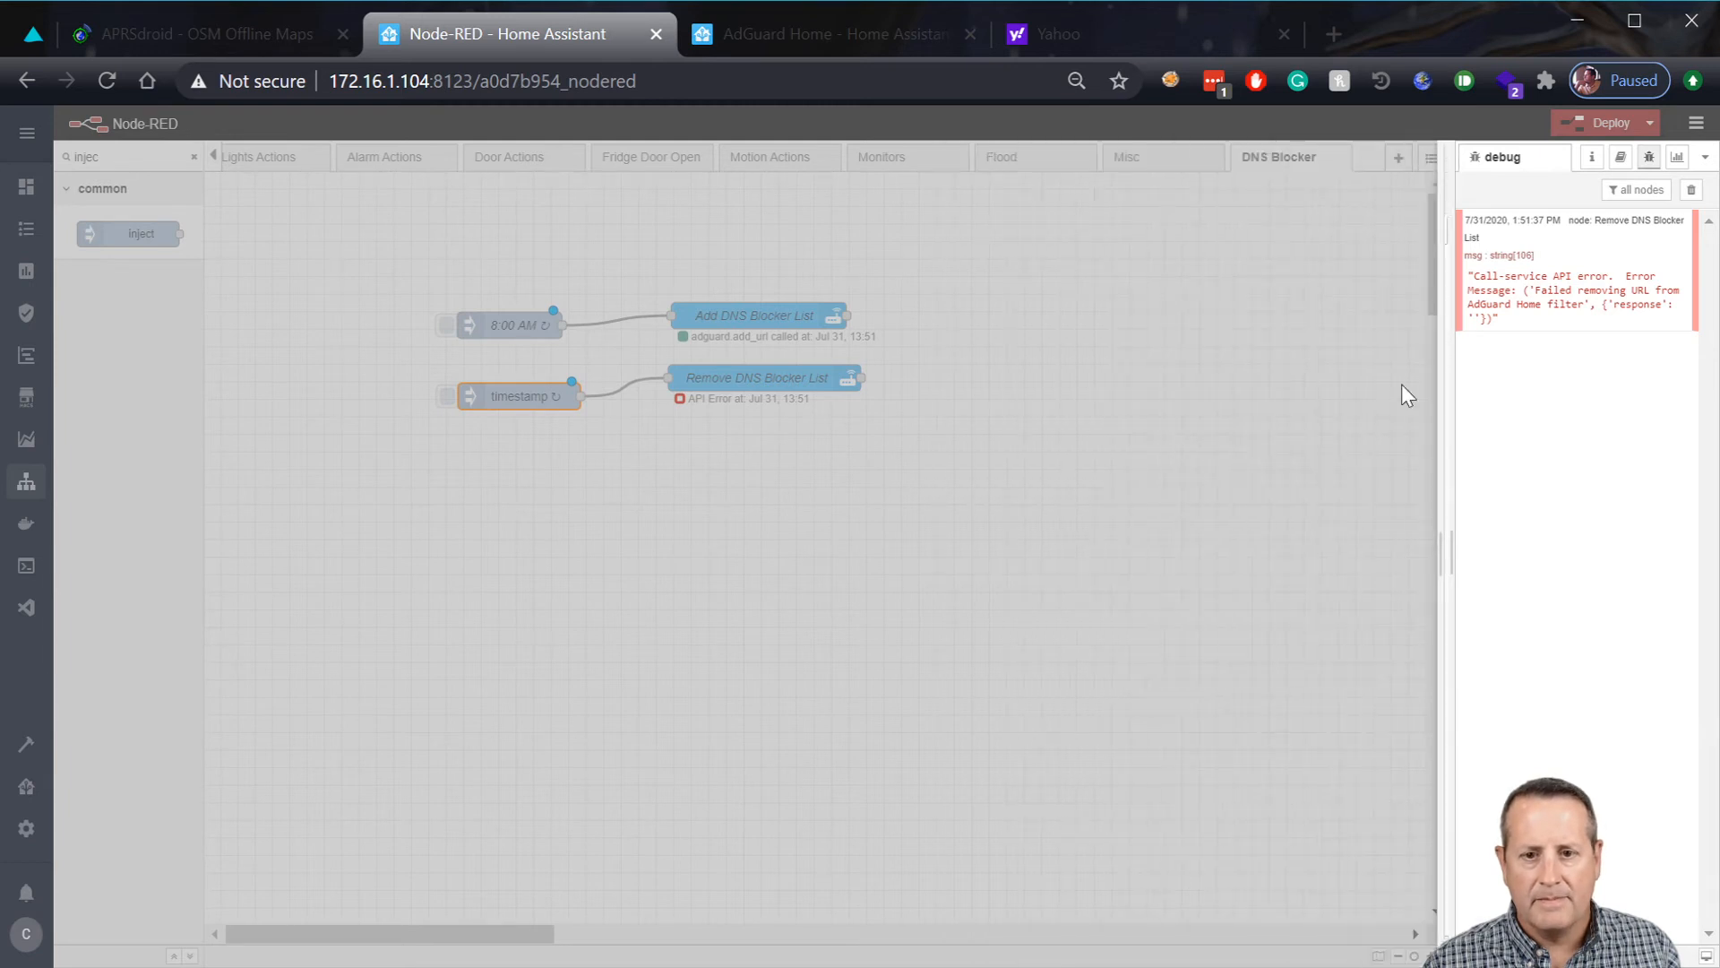
click(1603, 123)
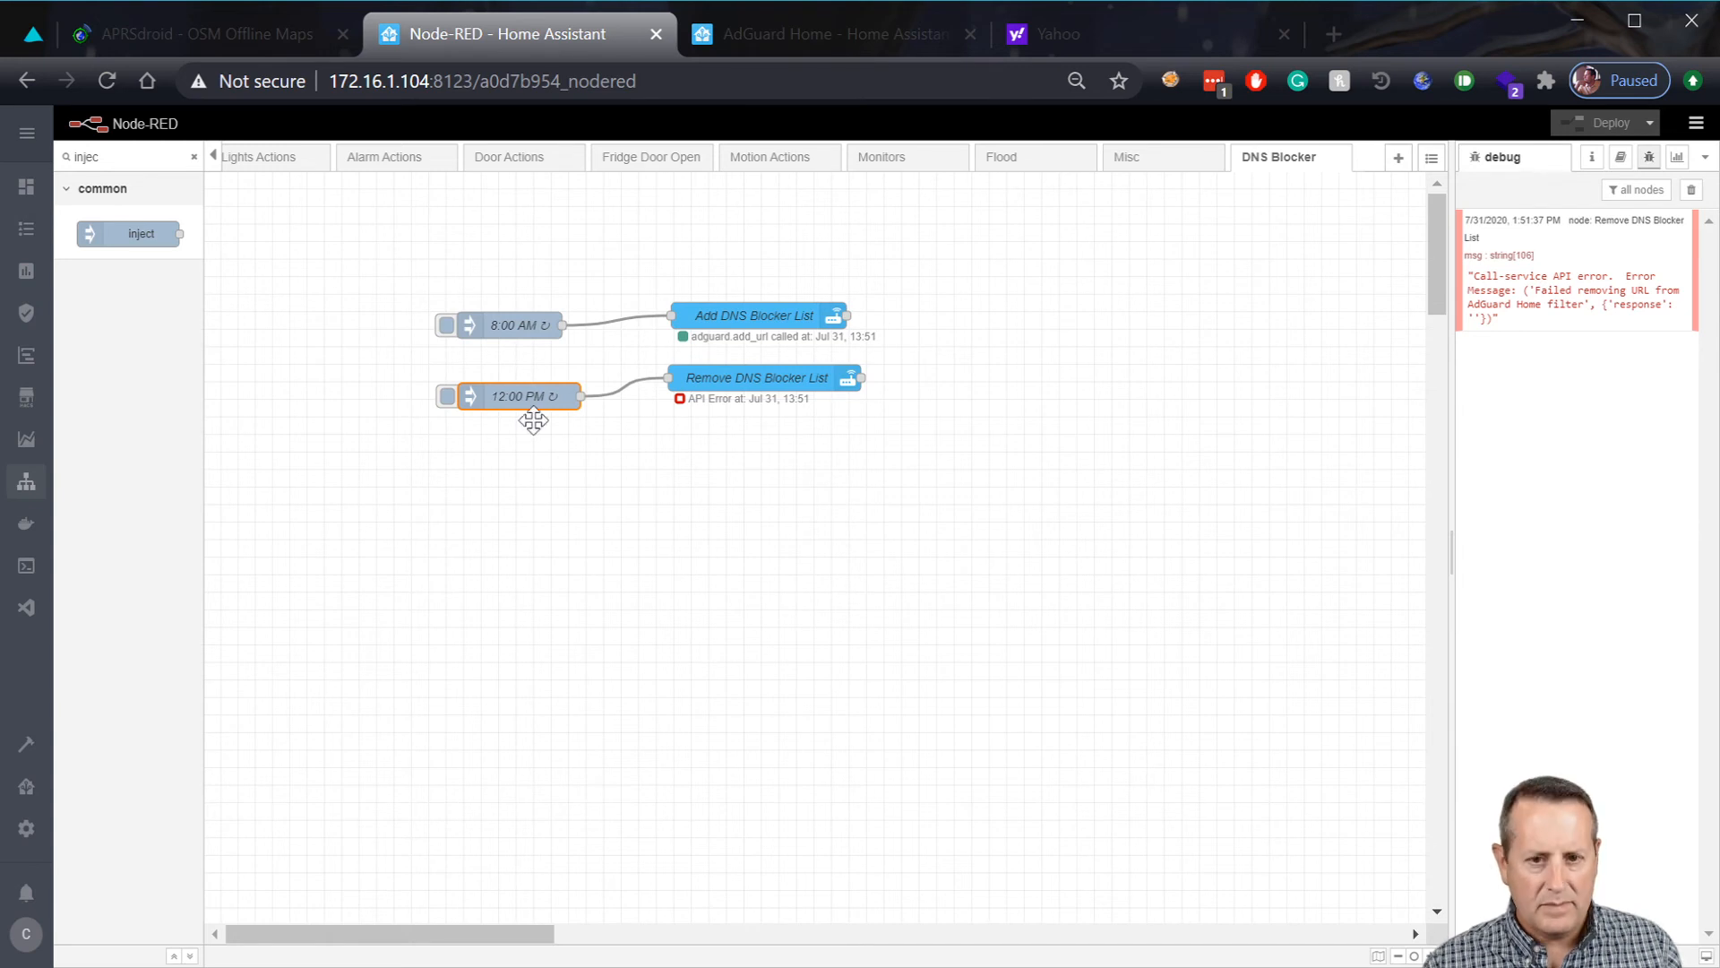
Add a new inject node between the 8:00 AM and 12:00 PM nodes, moving the 8:00 AM node up to make room.
drag(127, 229, 535, 520)
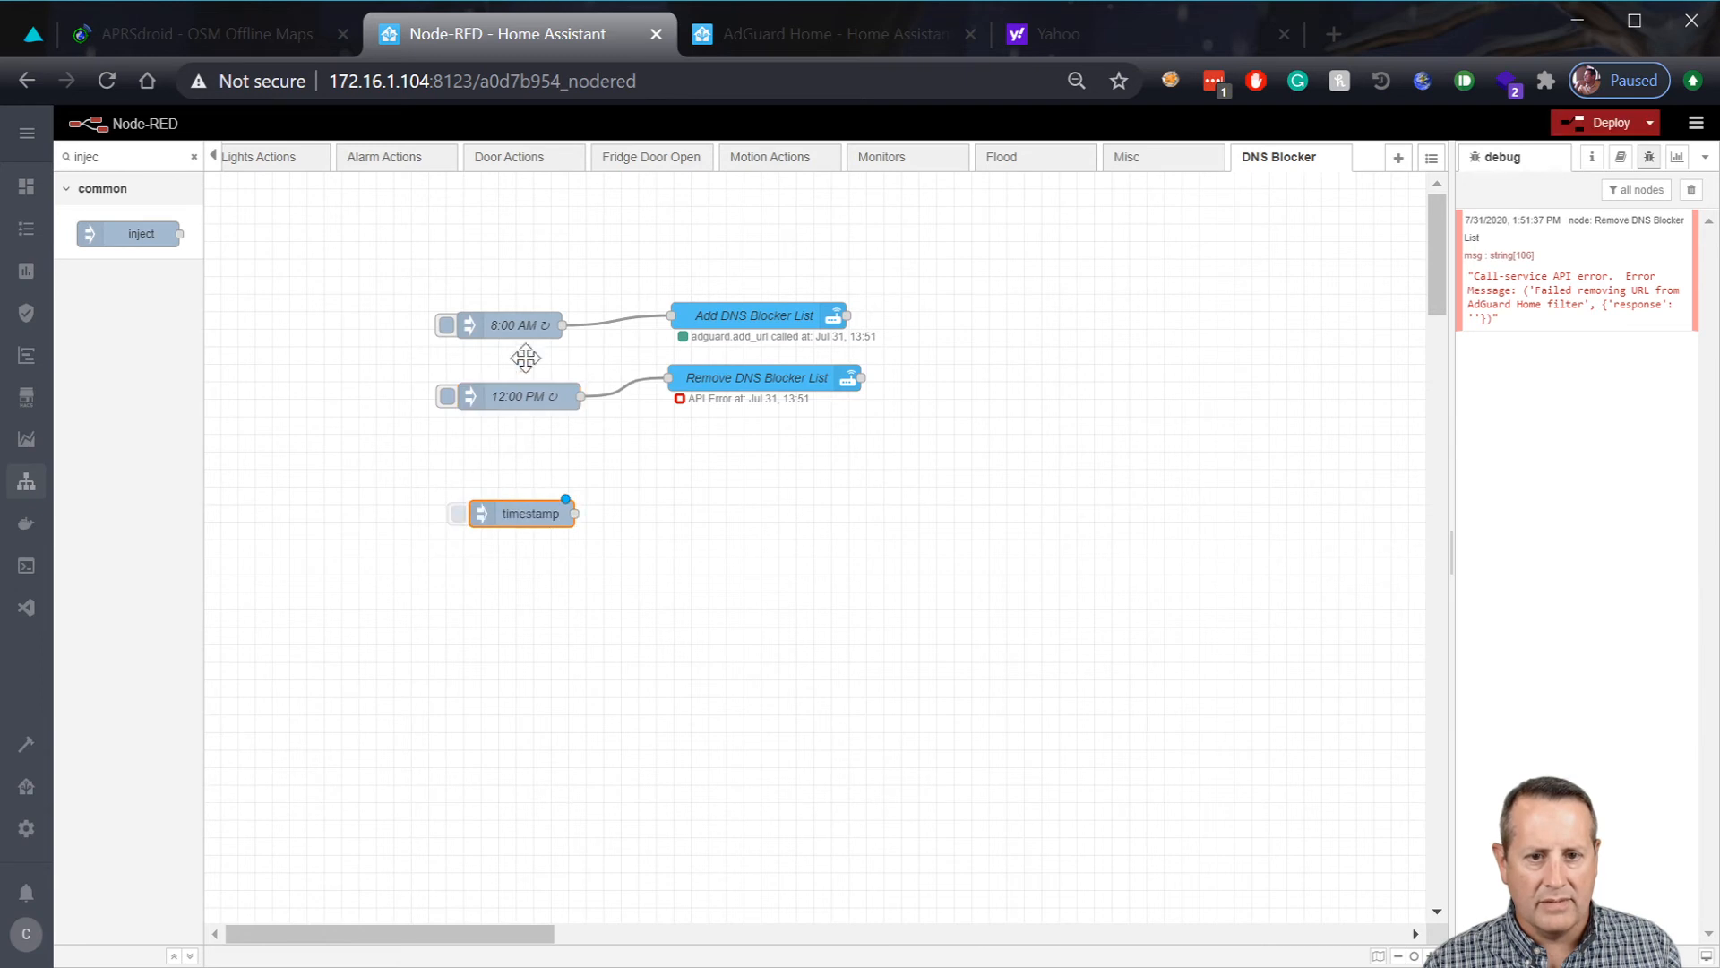
drag(523, 323, 522, 259)
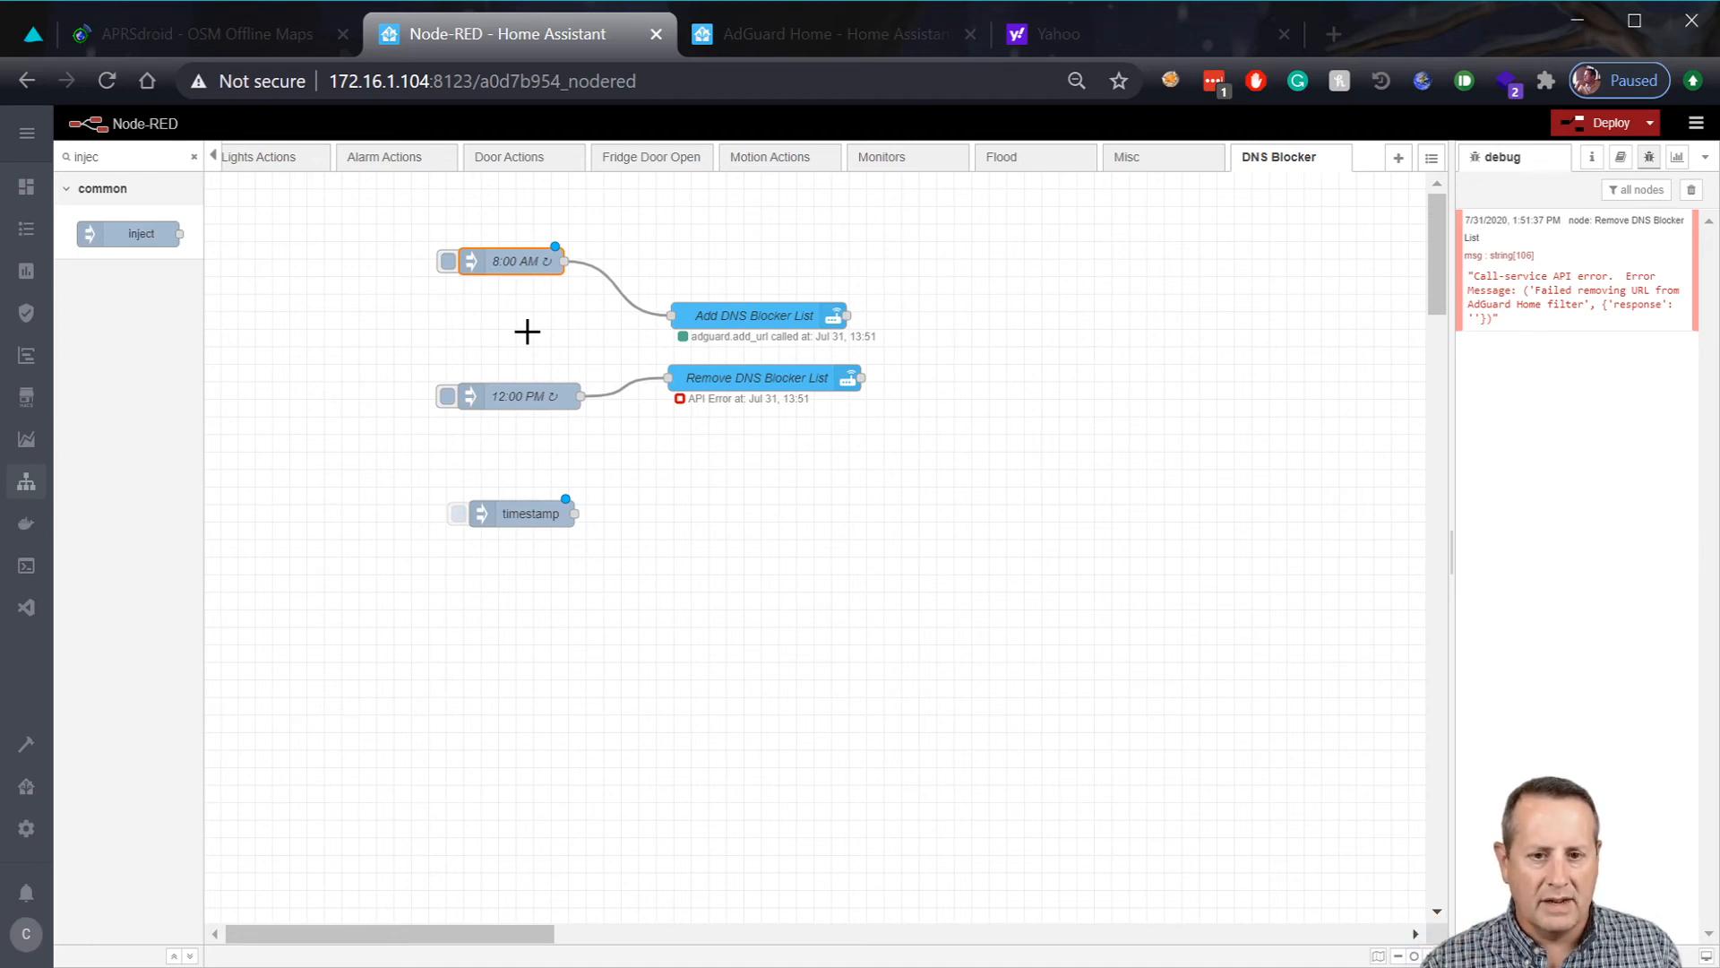
drag(532, 513, 523, 319)
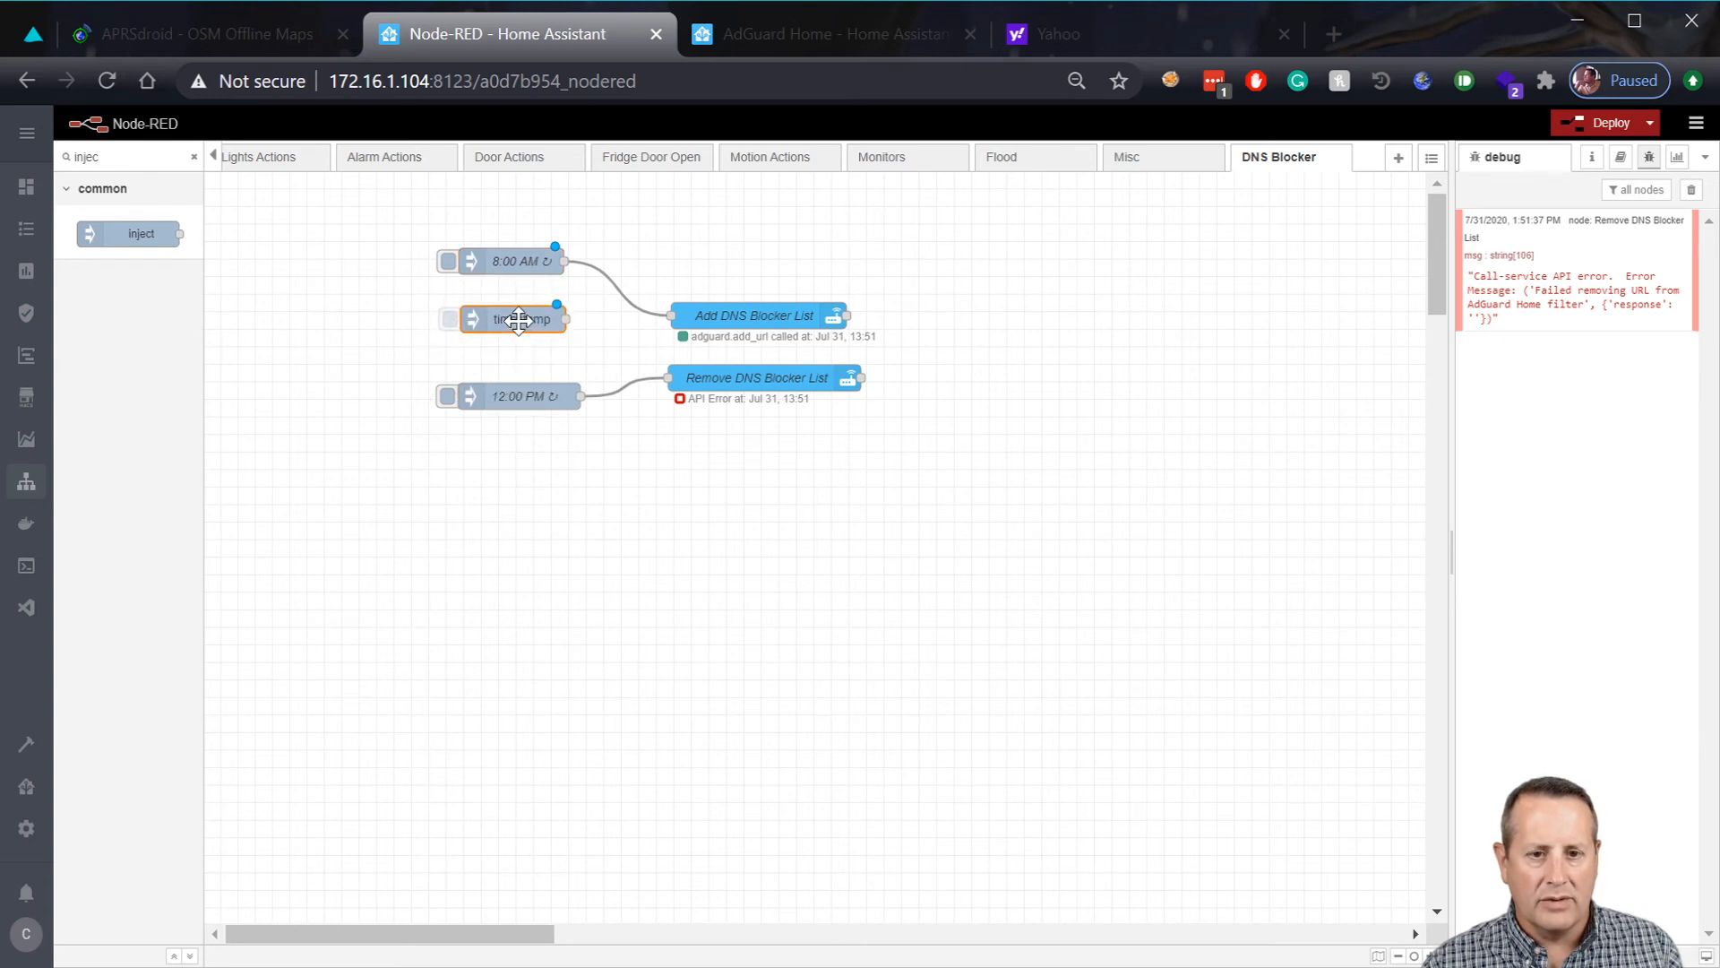
Set the new inject node to repeat at 13:00, excluding Saturday and Sunday, and wire it to Add DNS Blocker List.
double_click(523, 322)
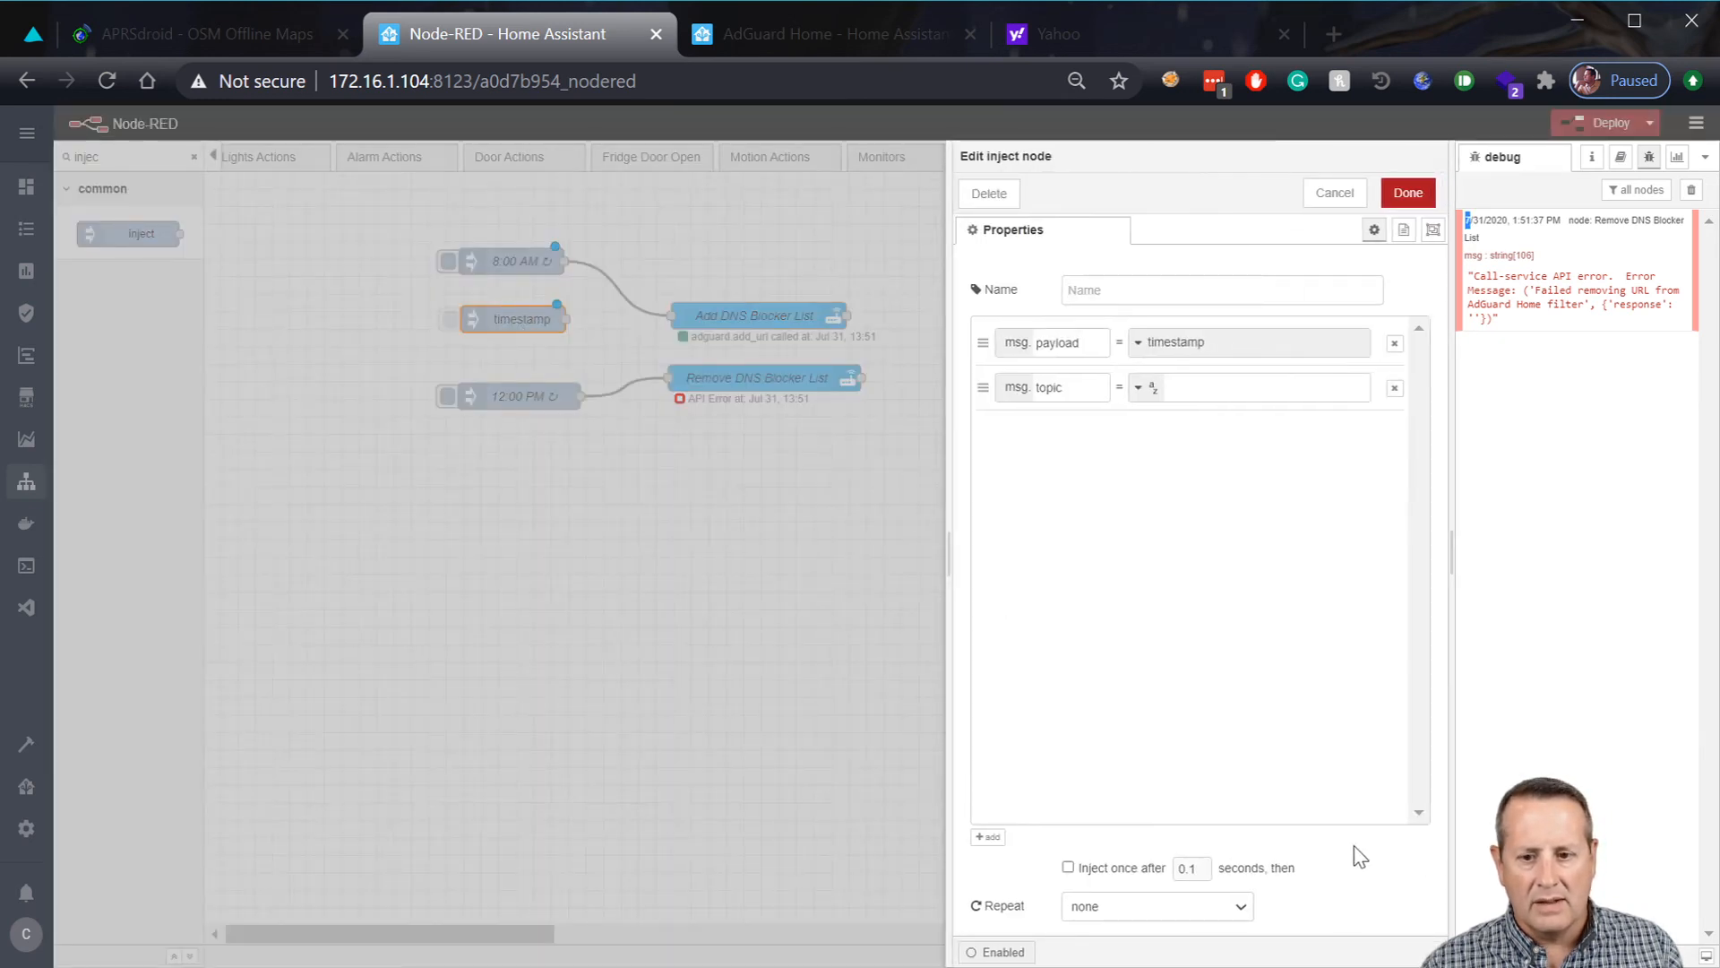
click(1240, 912)
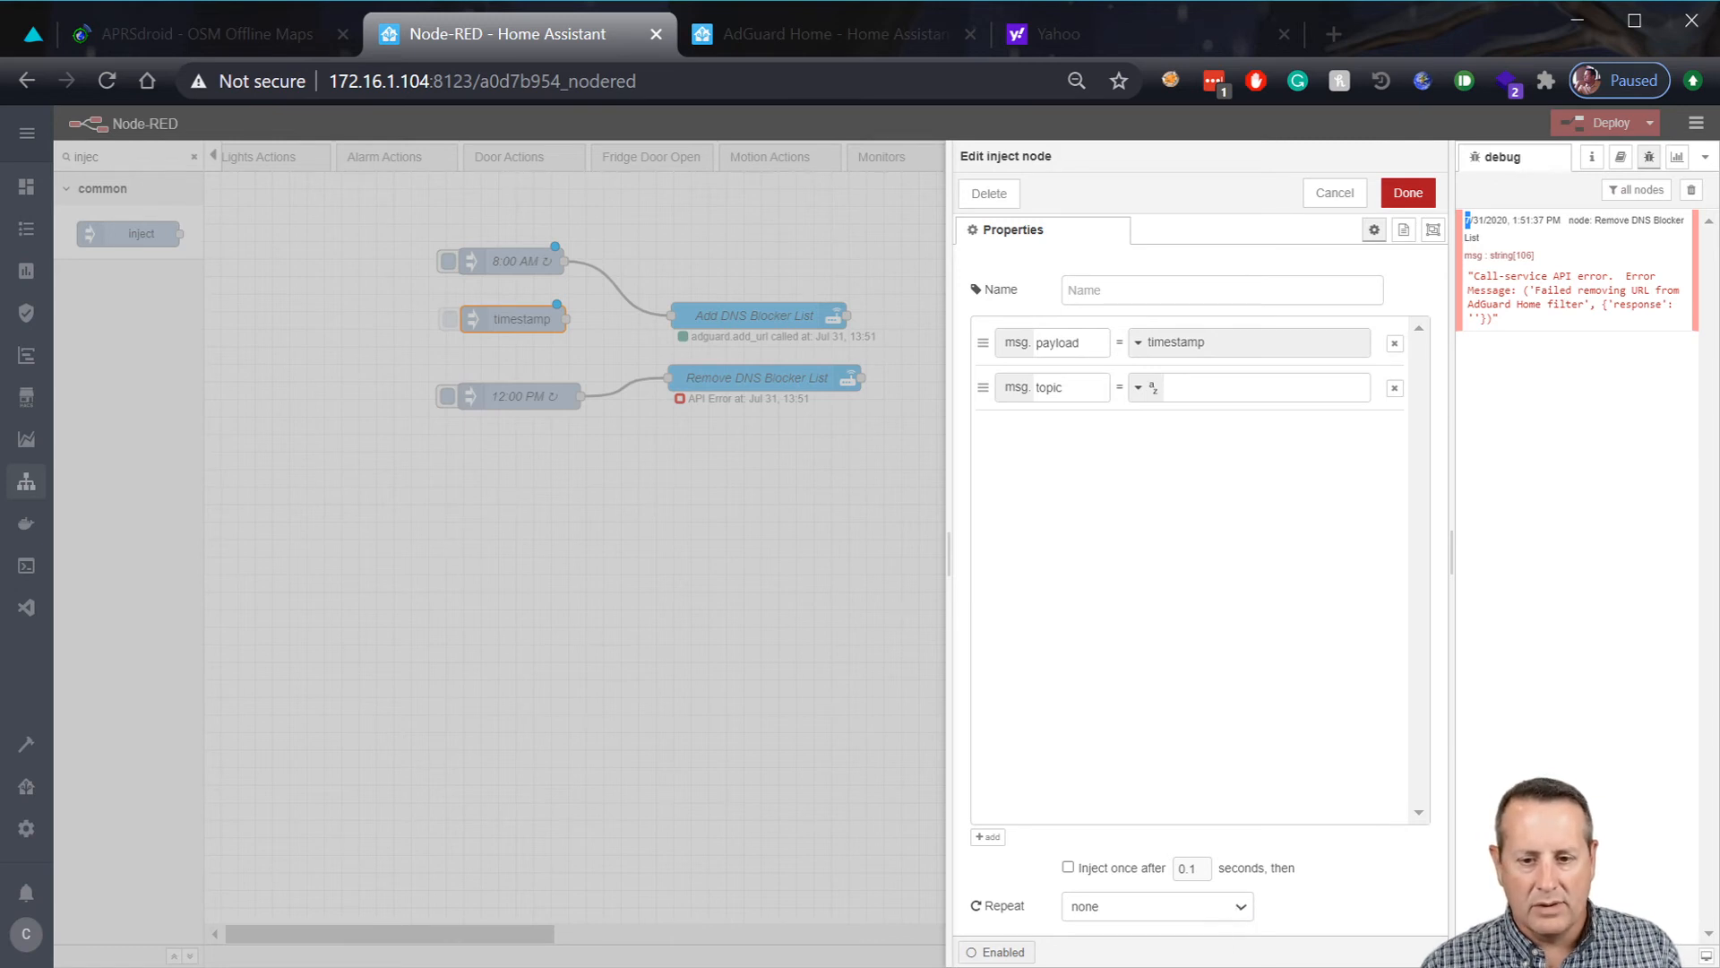
click(1162, 882)
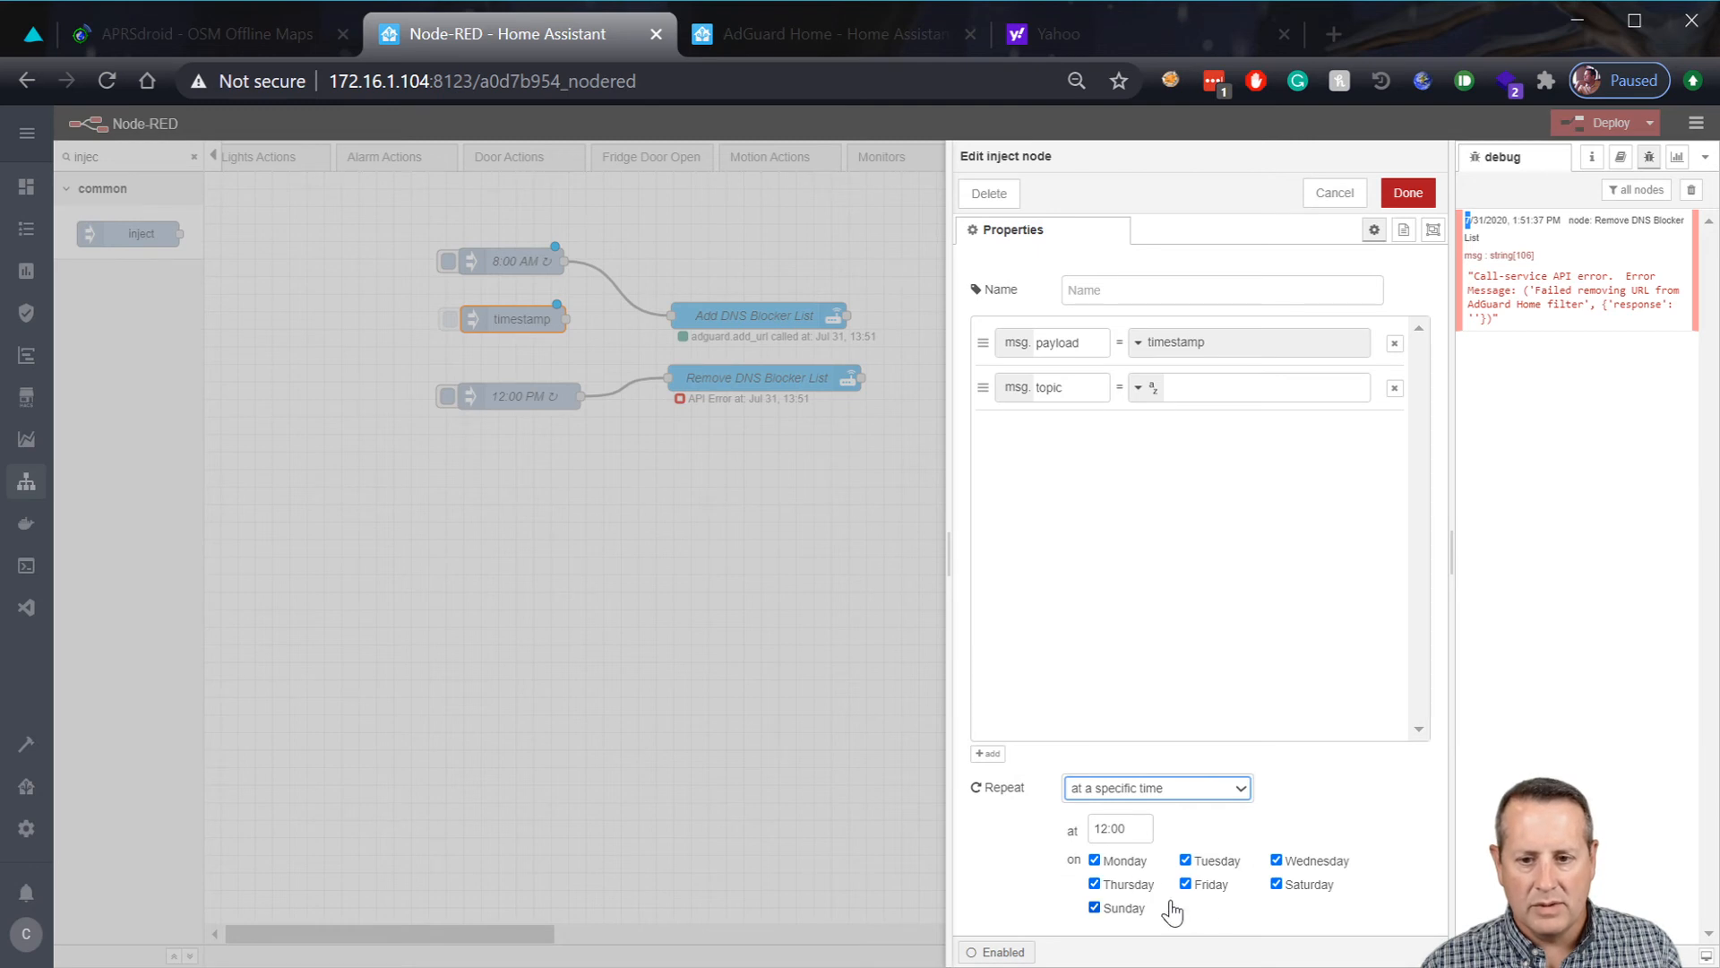
click(1276, 884)
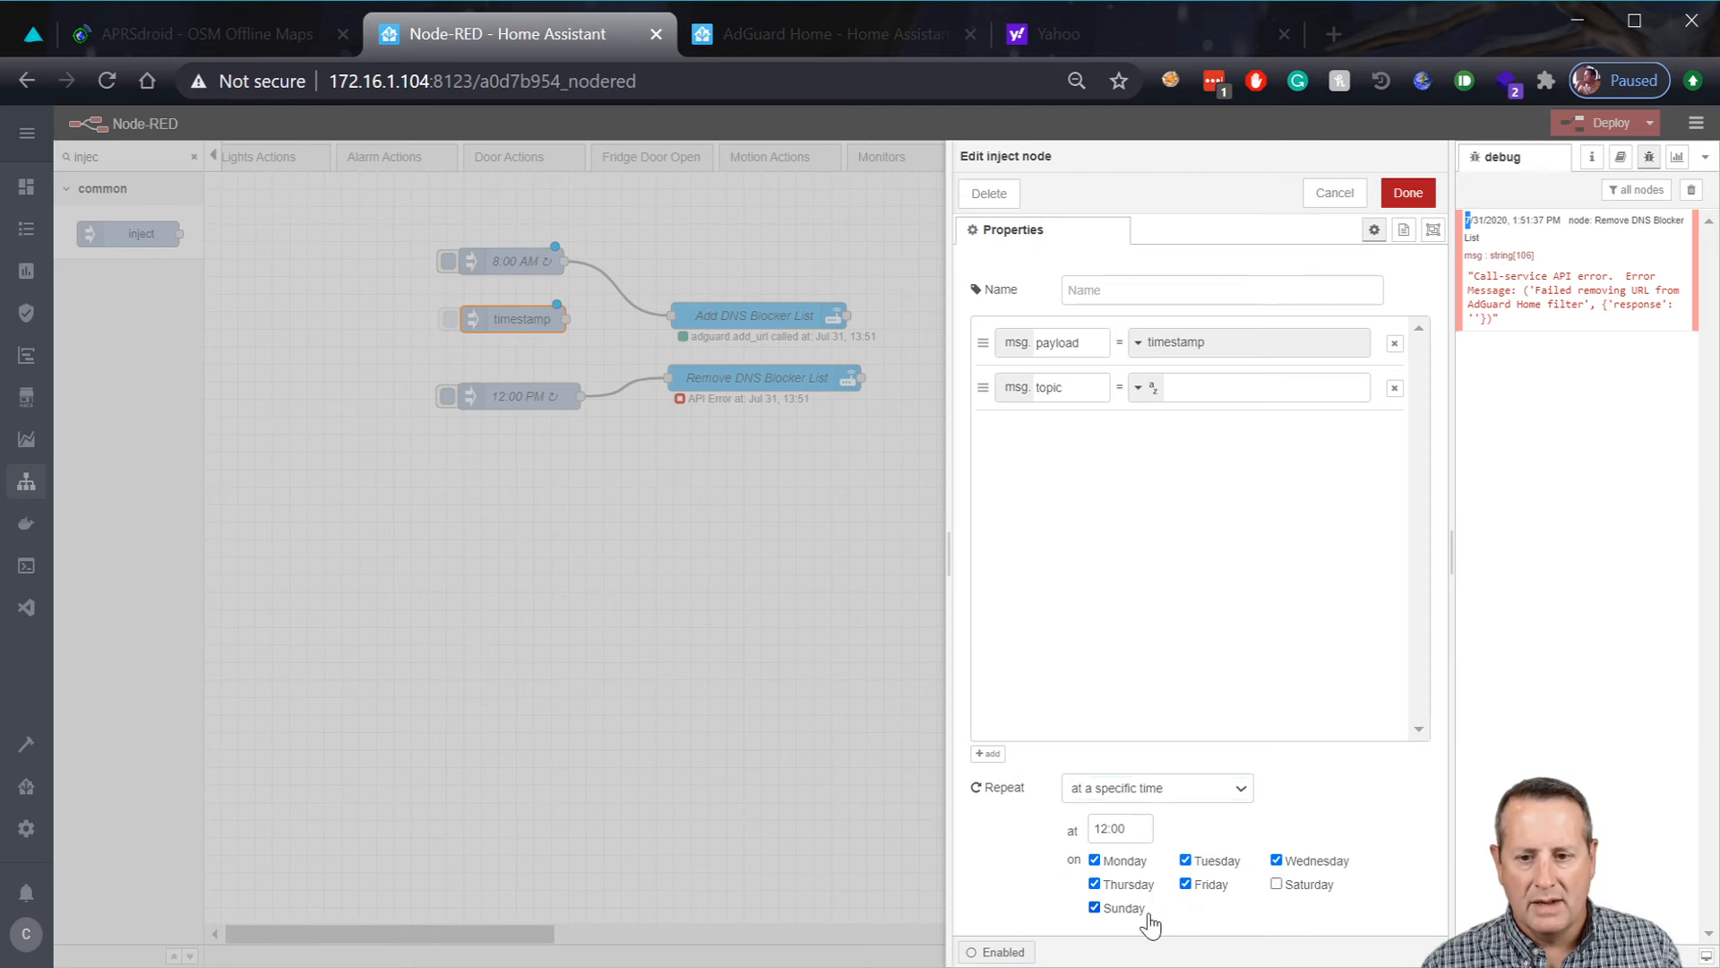
click(1094, 906)
drag(1136, 826, 1040, 824)
text(13:00)
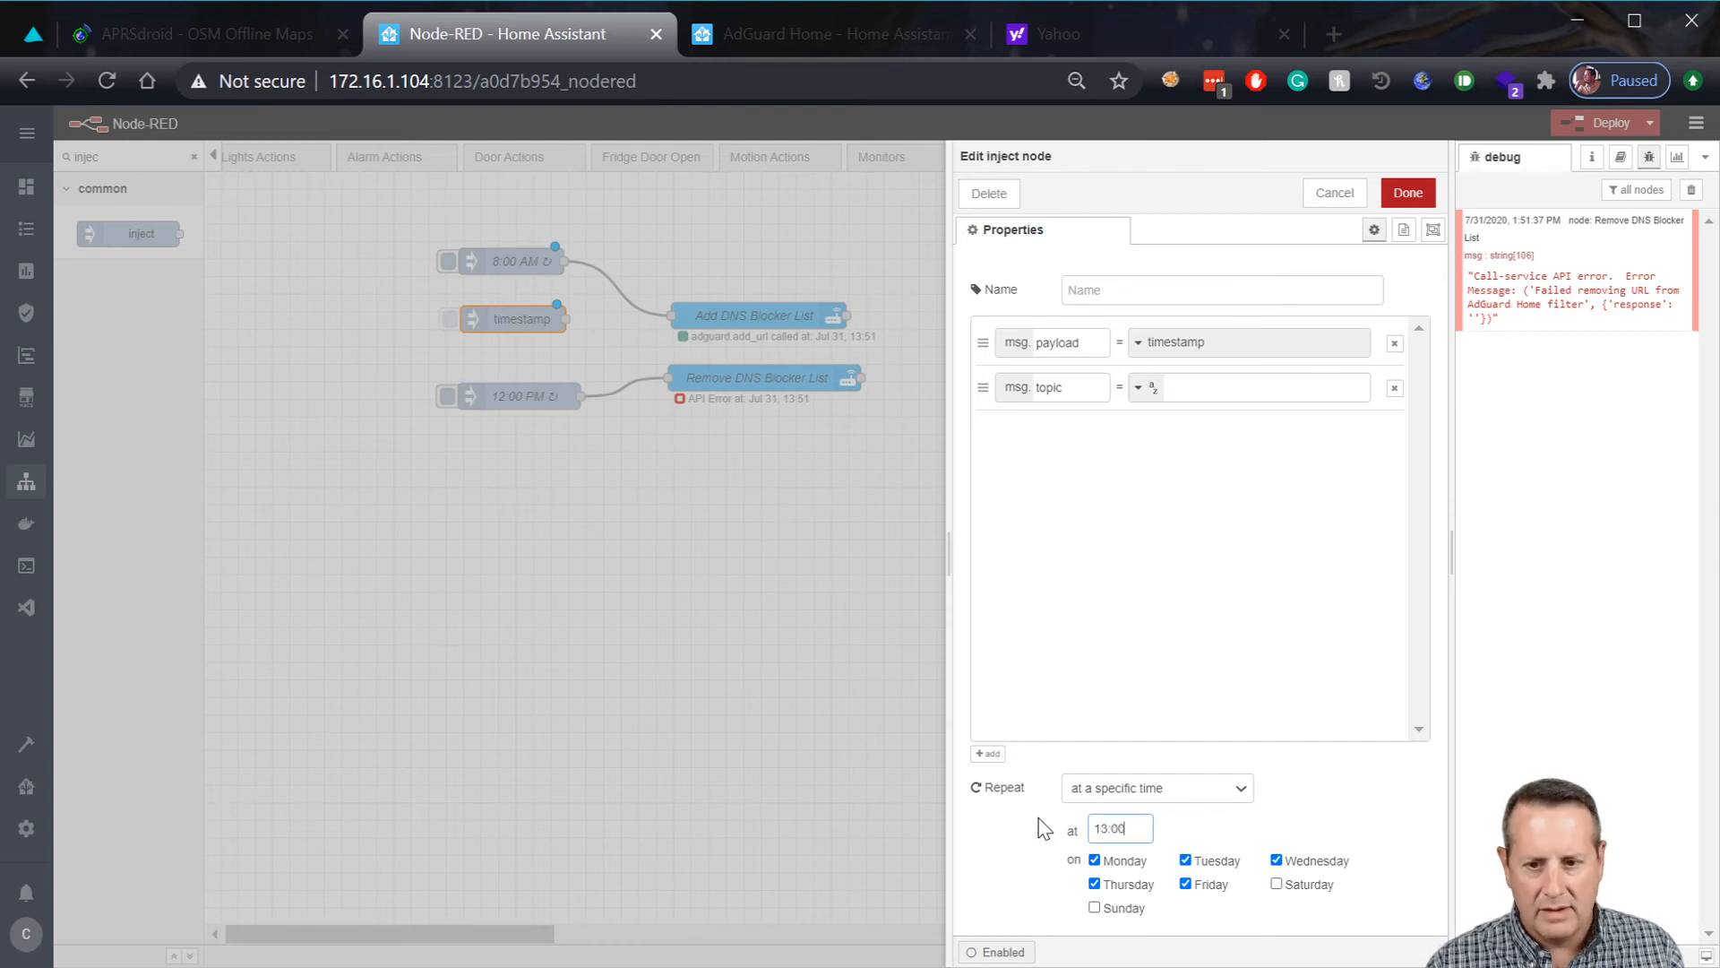
click(1409, 194)
drag(584, 319, 670, 315)
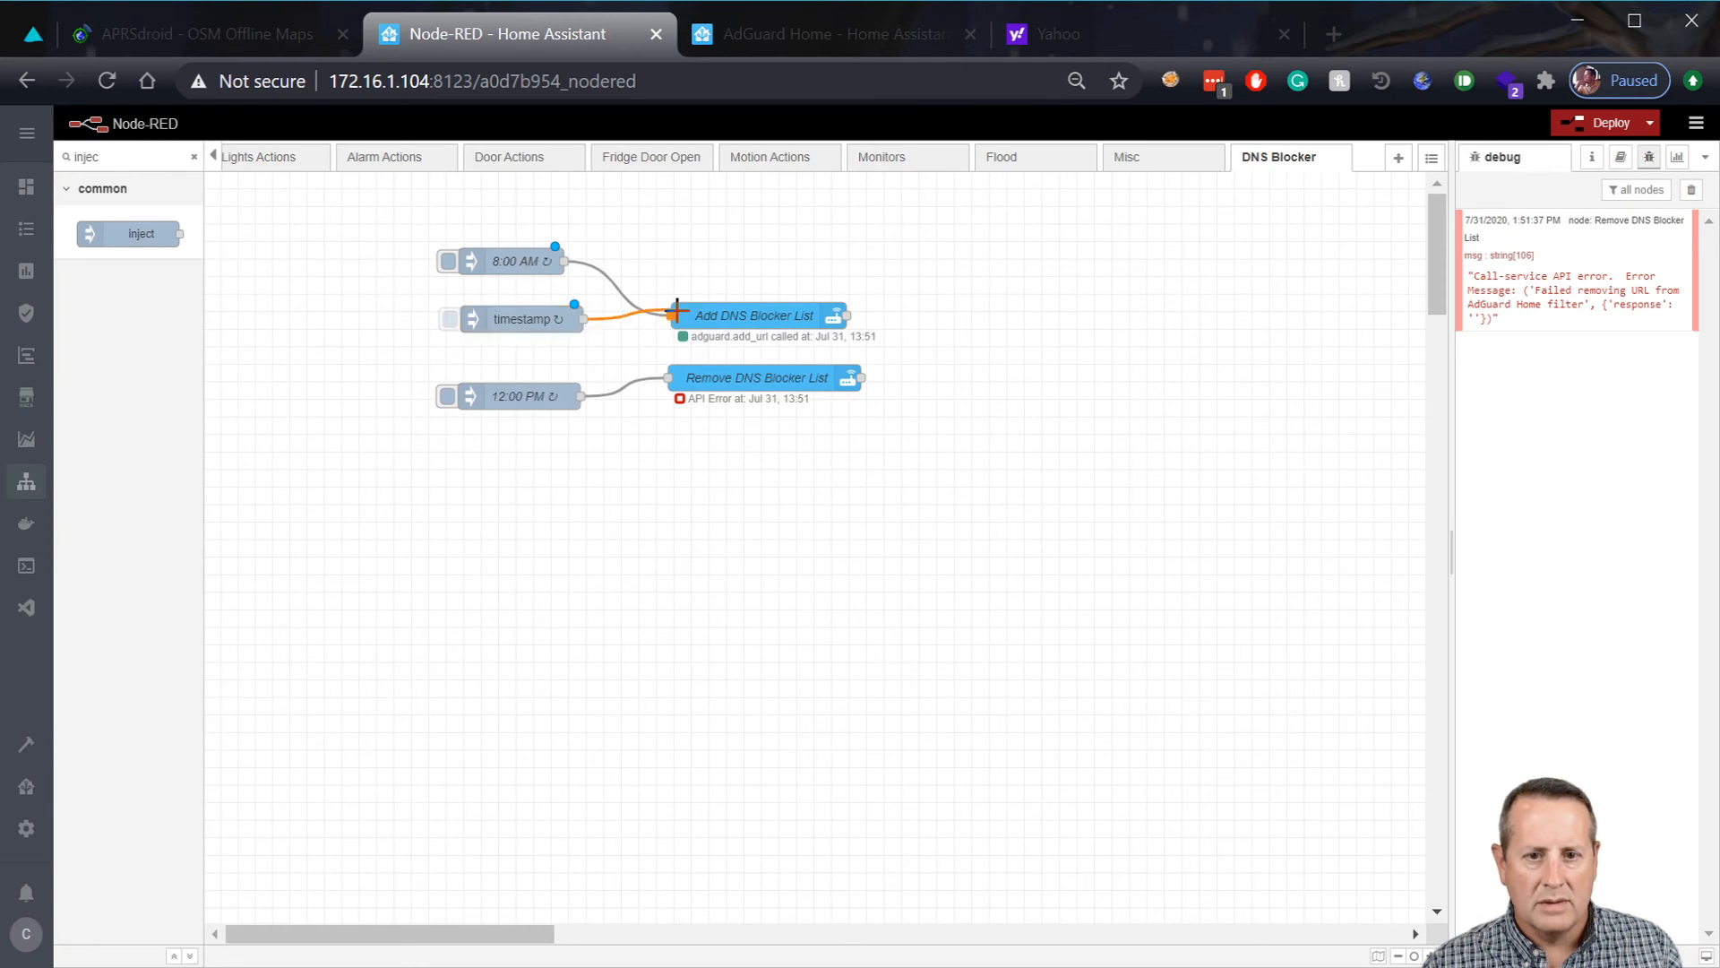
Duplicate the 12:00 PM inject node and place the copy below the existing nodes.
click(526, 399)
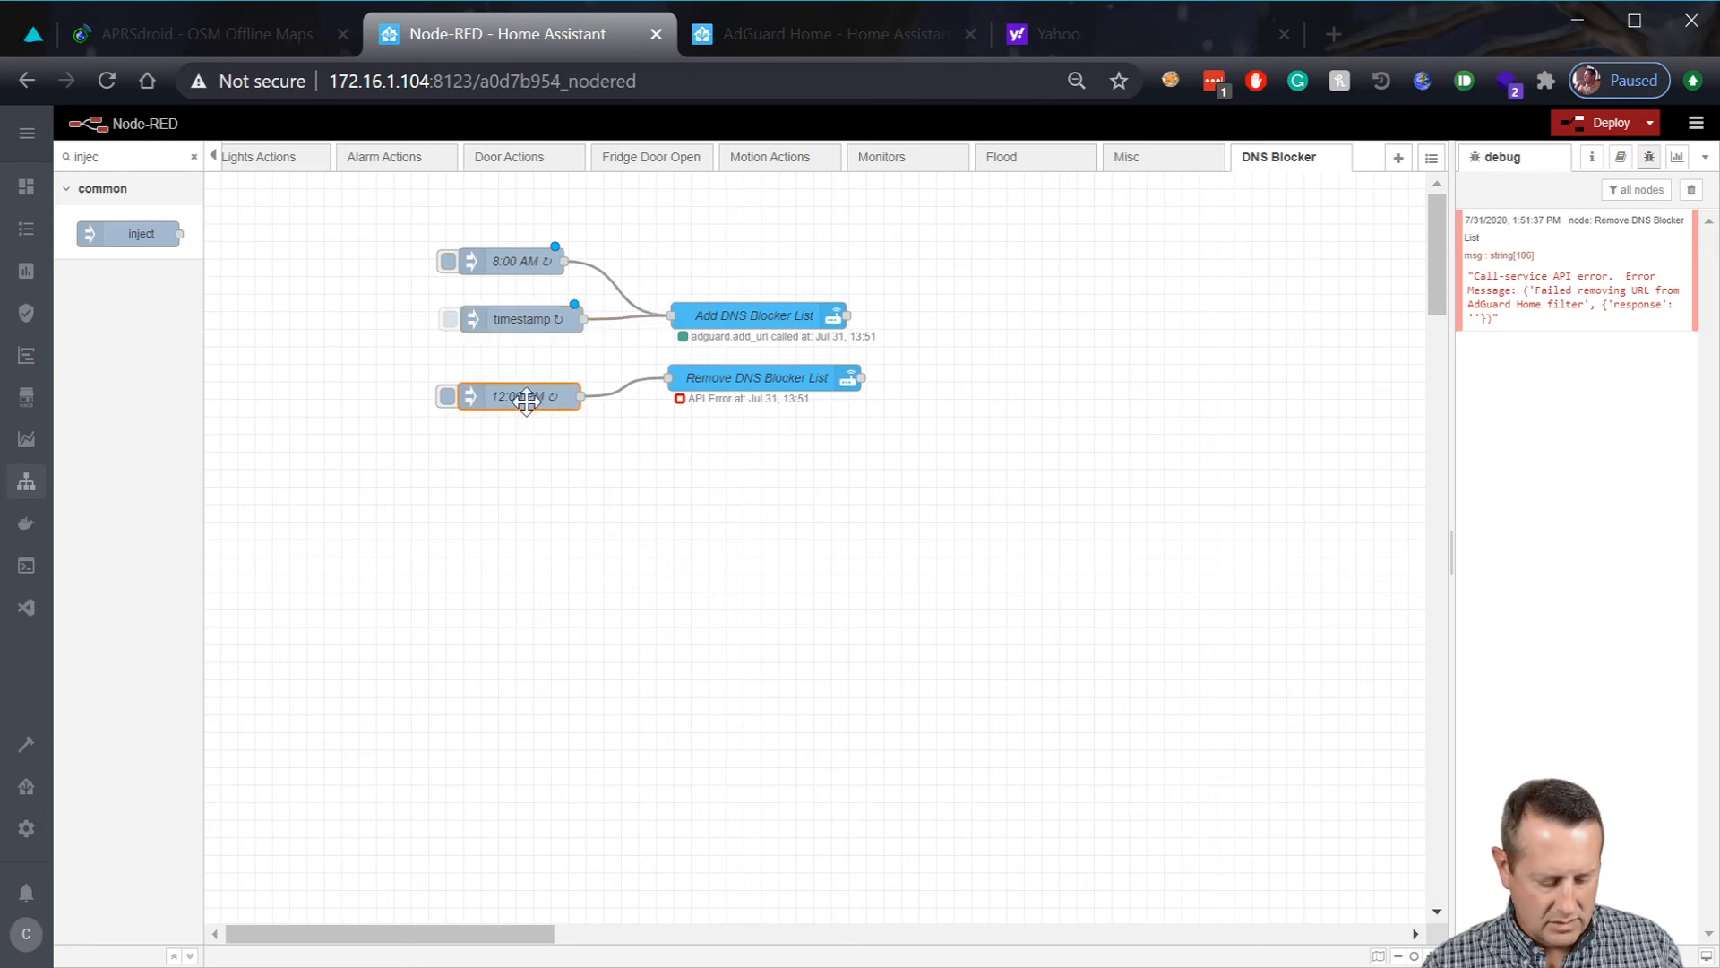
key(ctrl+c)
key(ctrl+v)
click(529, 513)
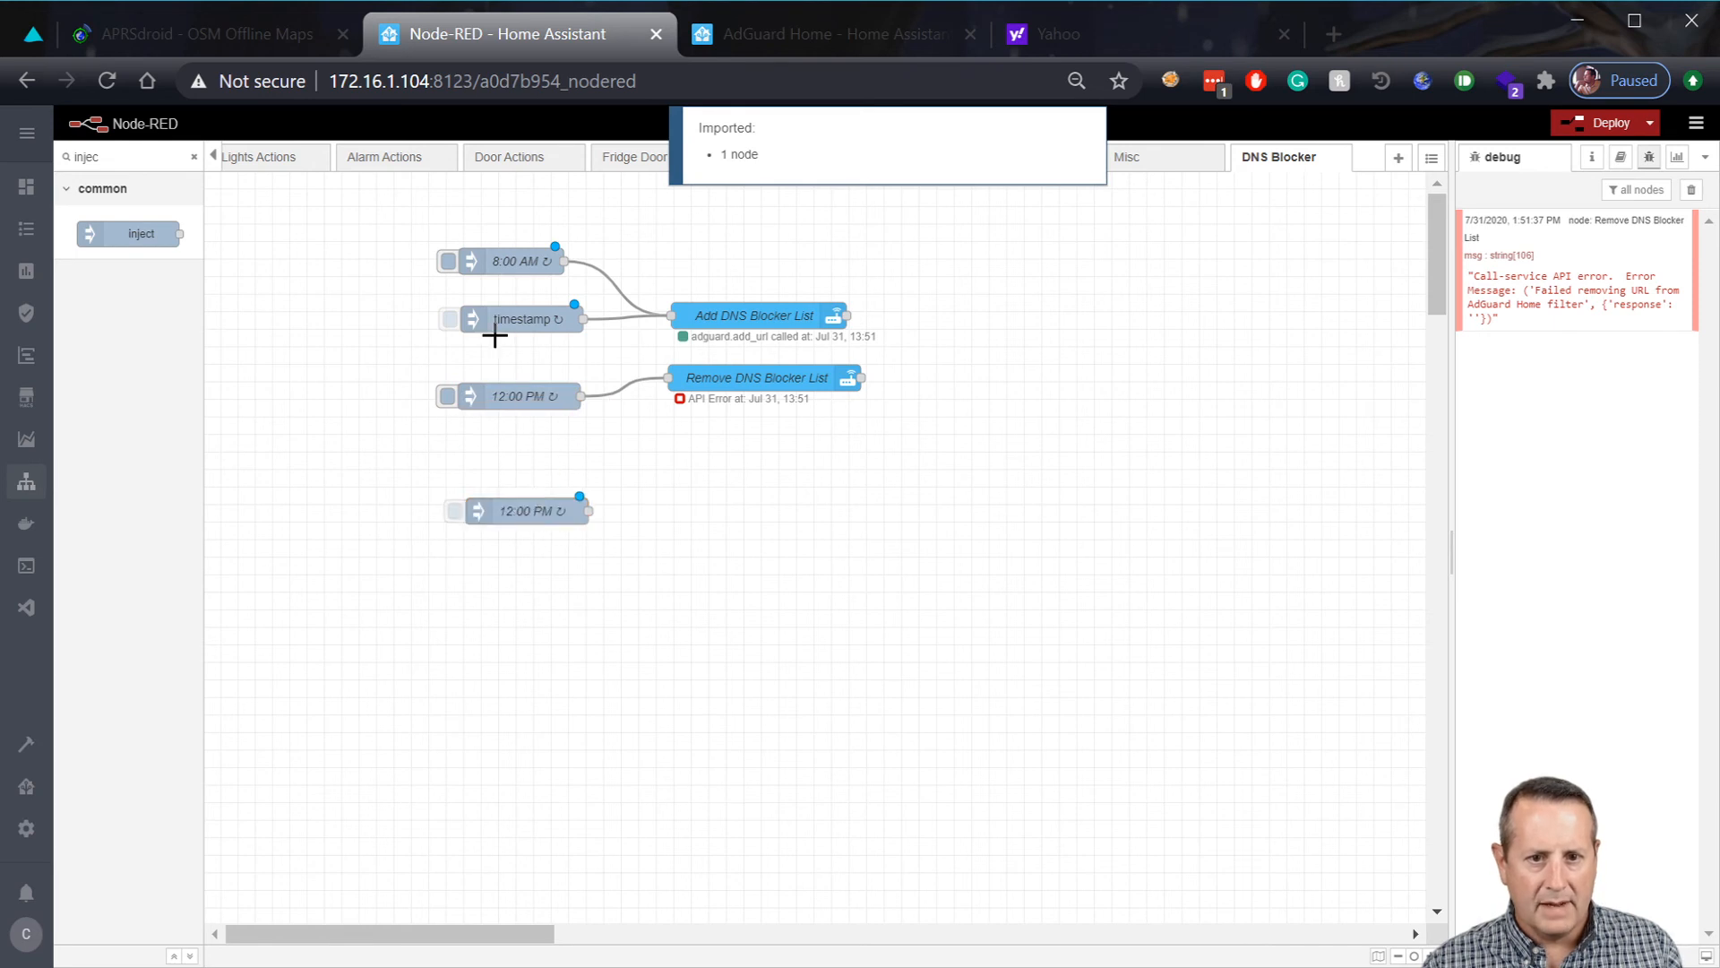
Set the repeat time of the unnamed inject node before Add DNS Blocker List to 15:00 and save it.
double_click(507, 321)
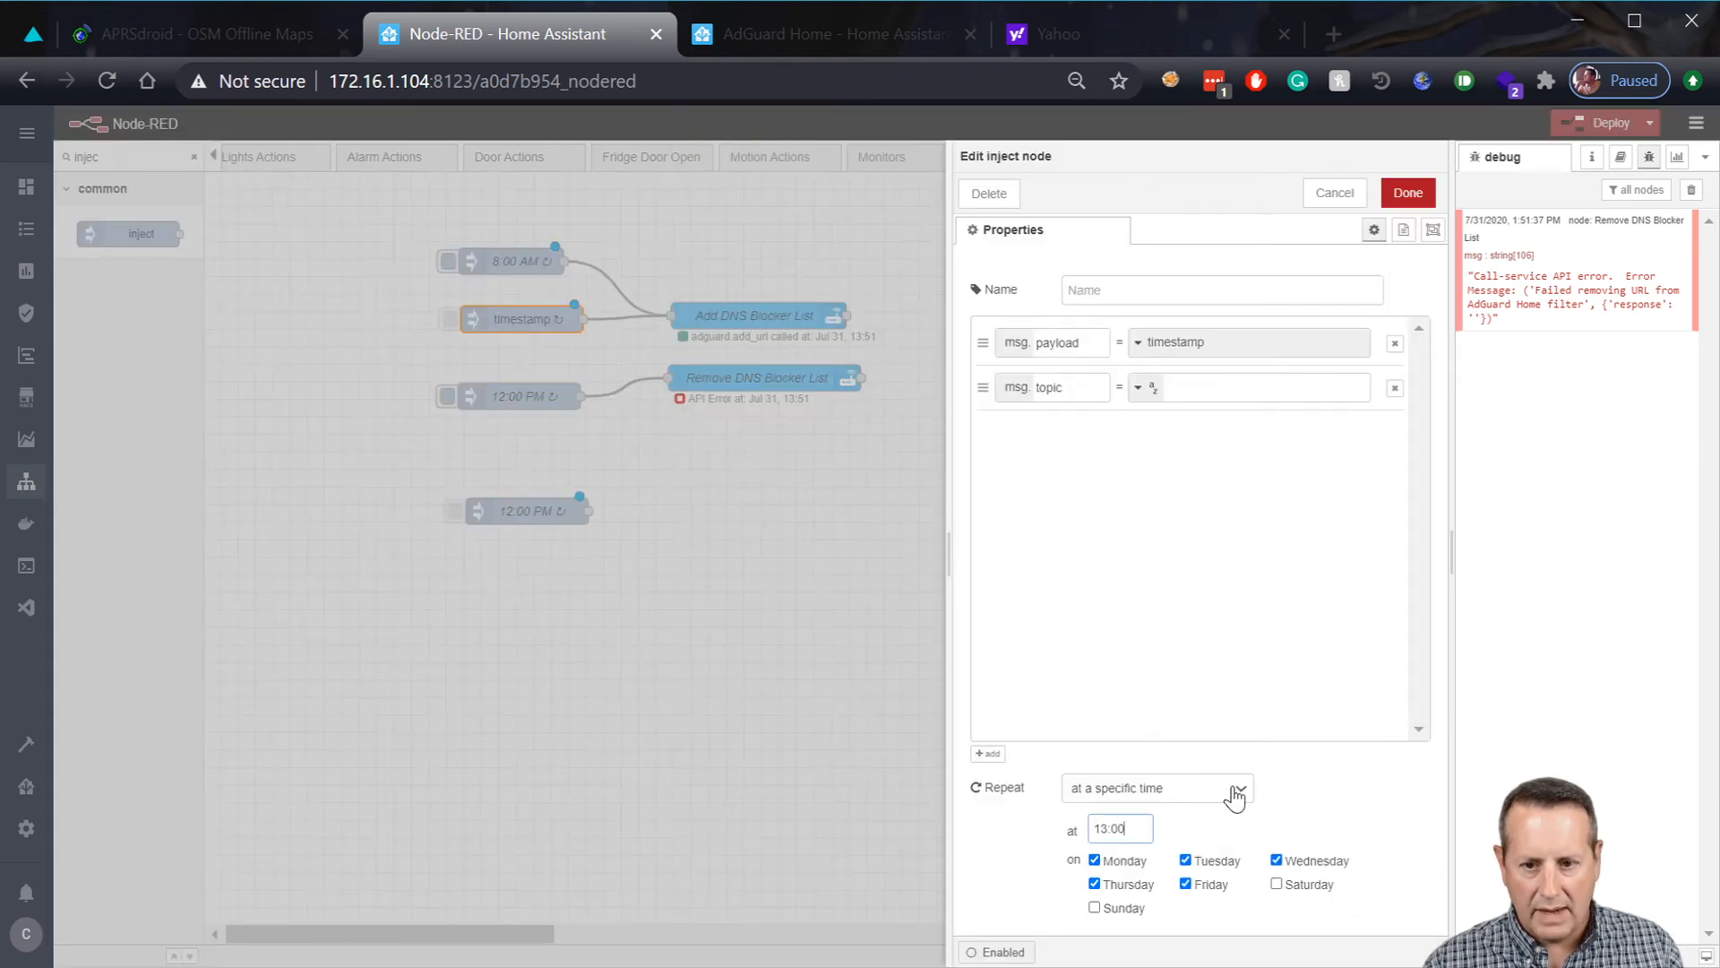
drag(1137, 826, 1057, 842)
text(1)
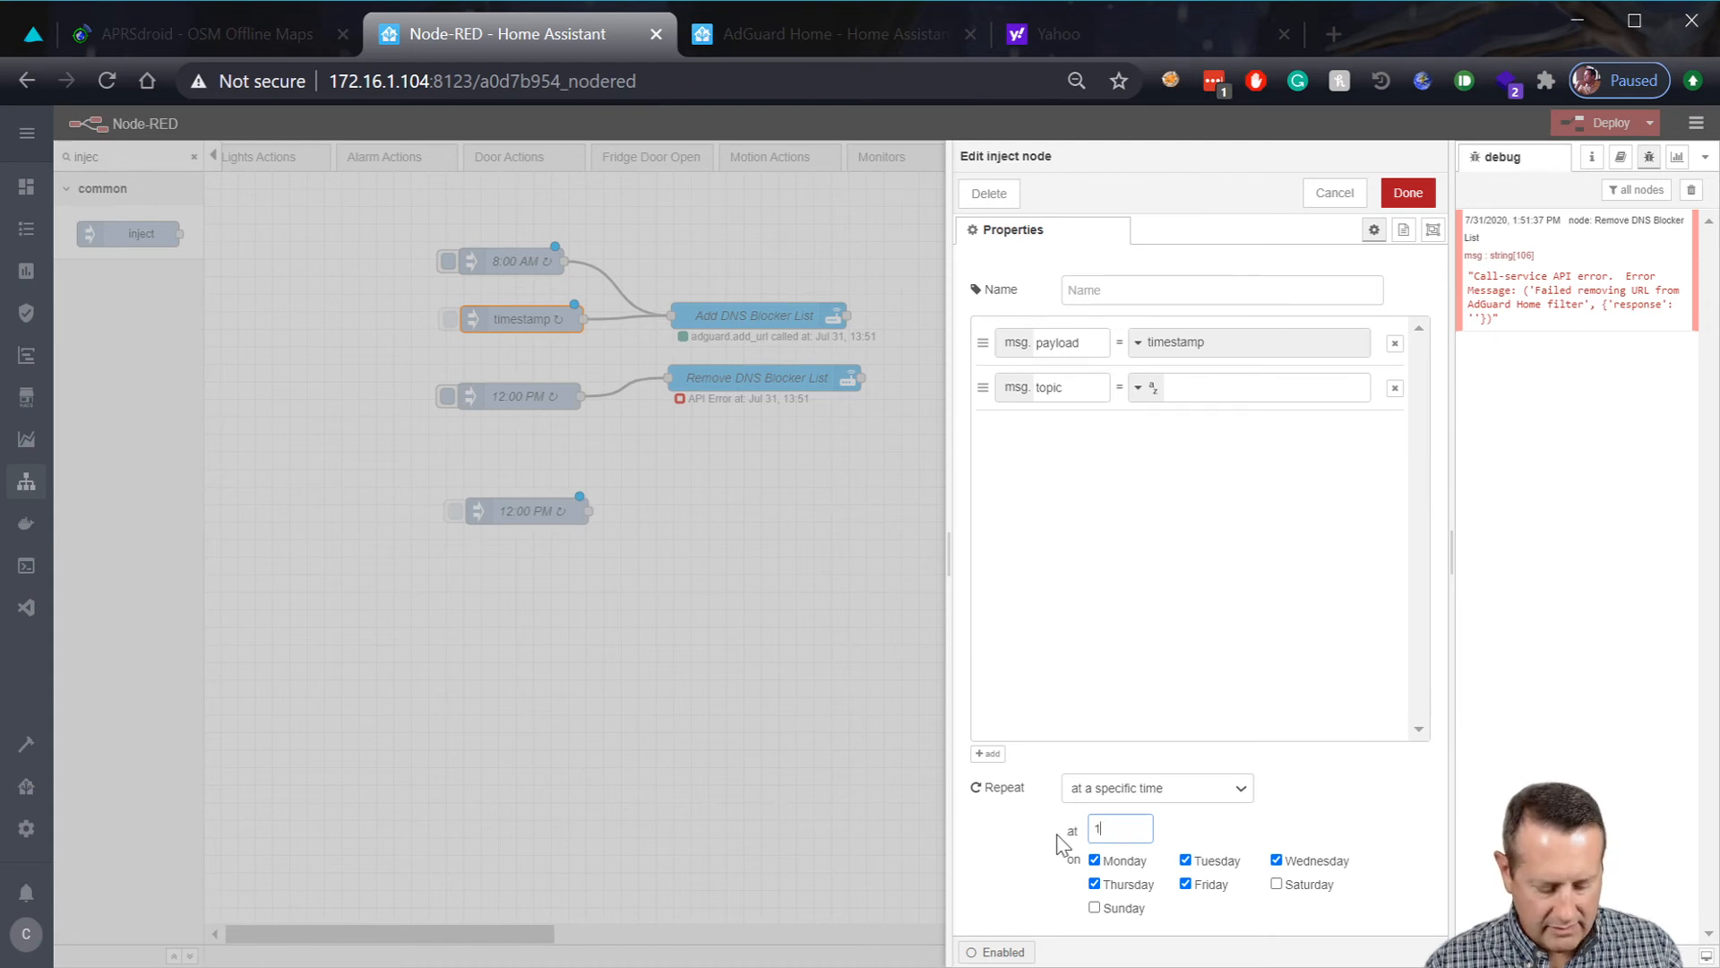
text(5:00)
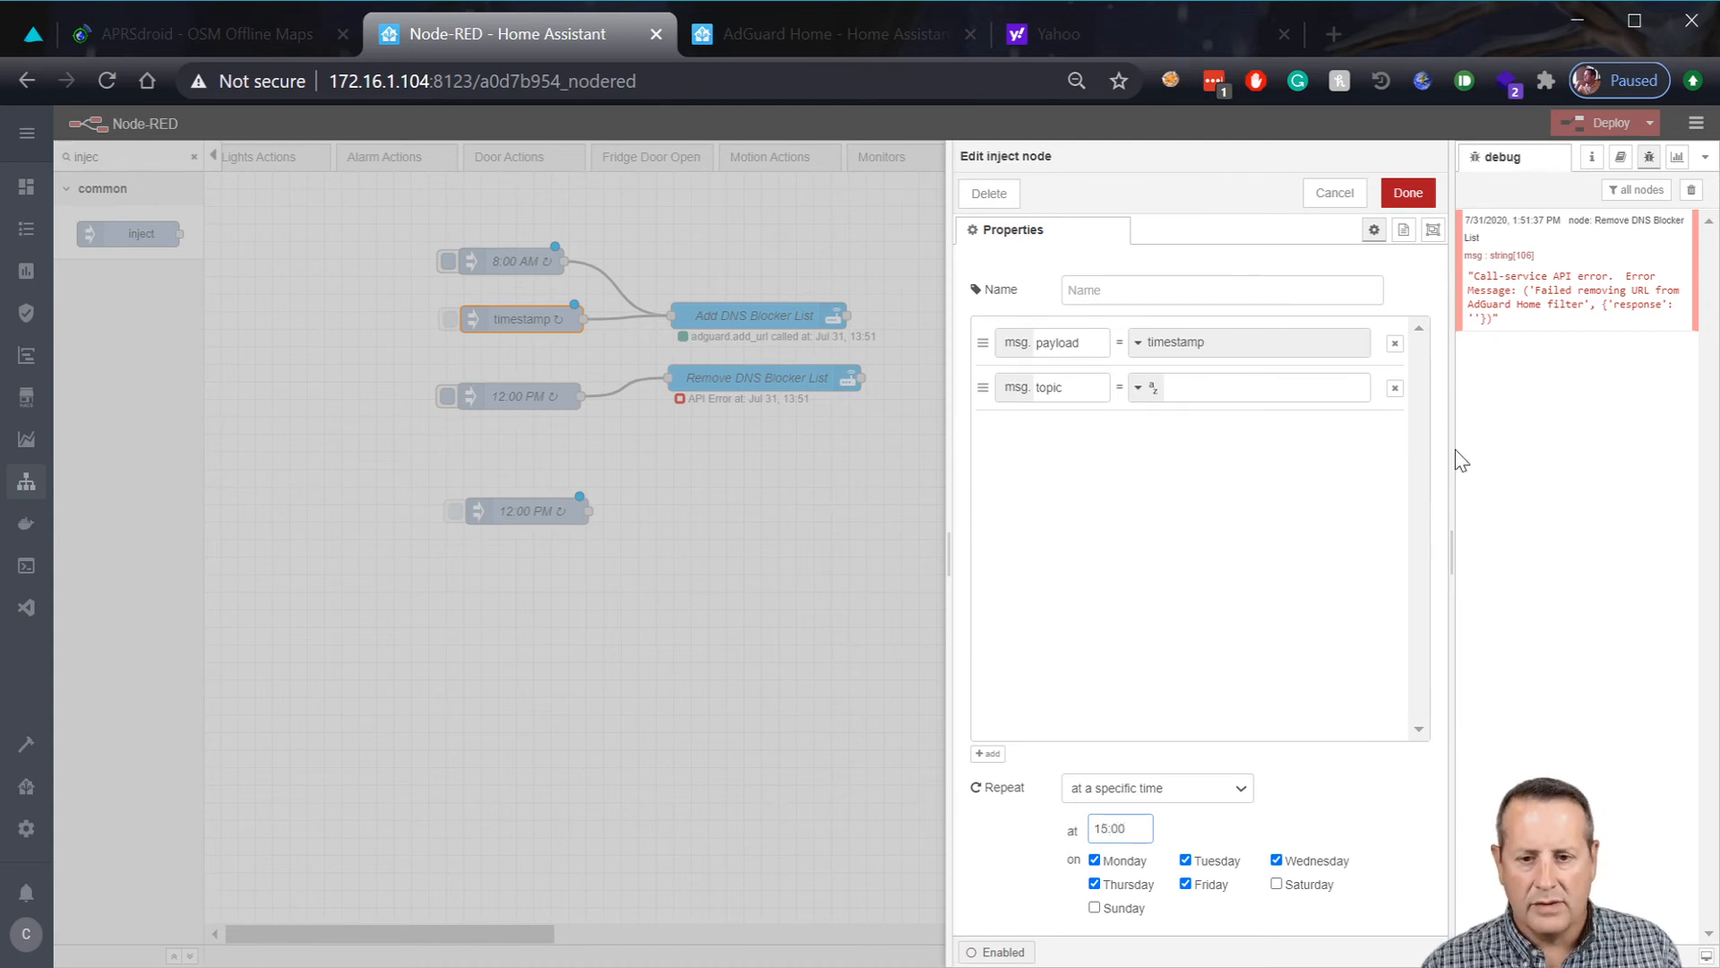
click(1405, 193)
Rename the unconnected copy of the 12:00 PM inject node 3 PM and save it.
drag(538, 511, 552, 506)
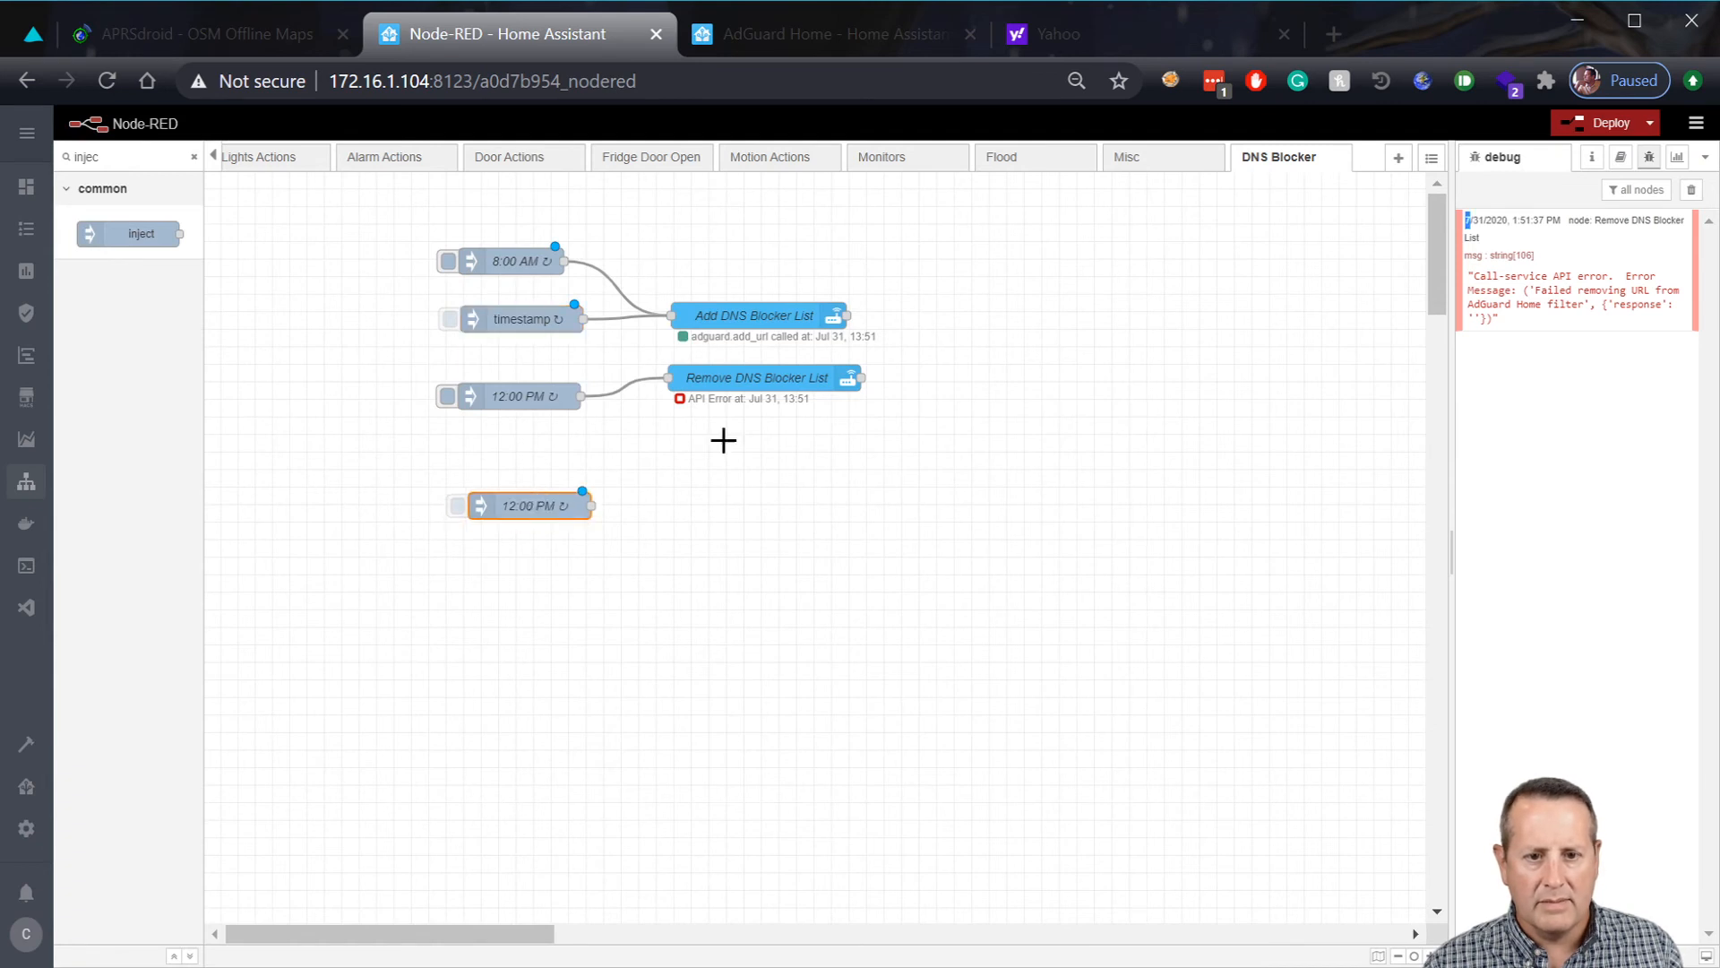
double_click(524, 505)
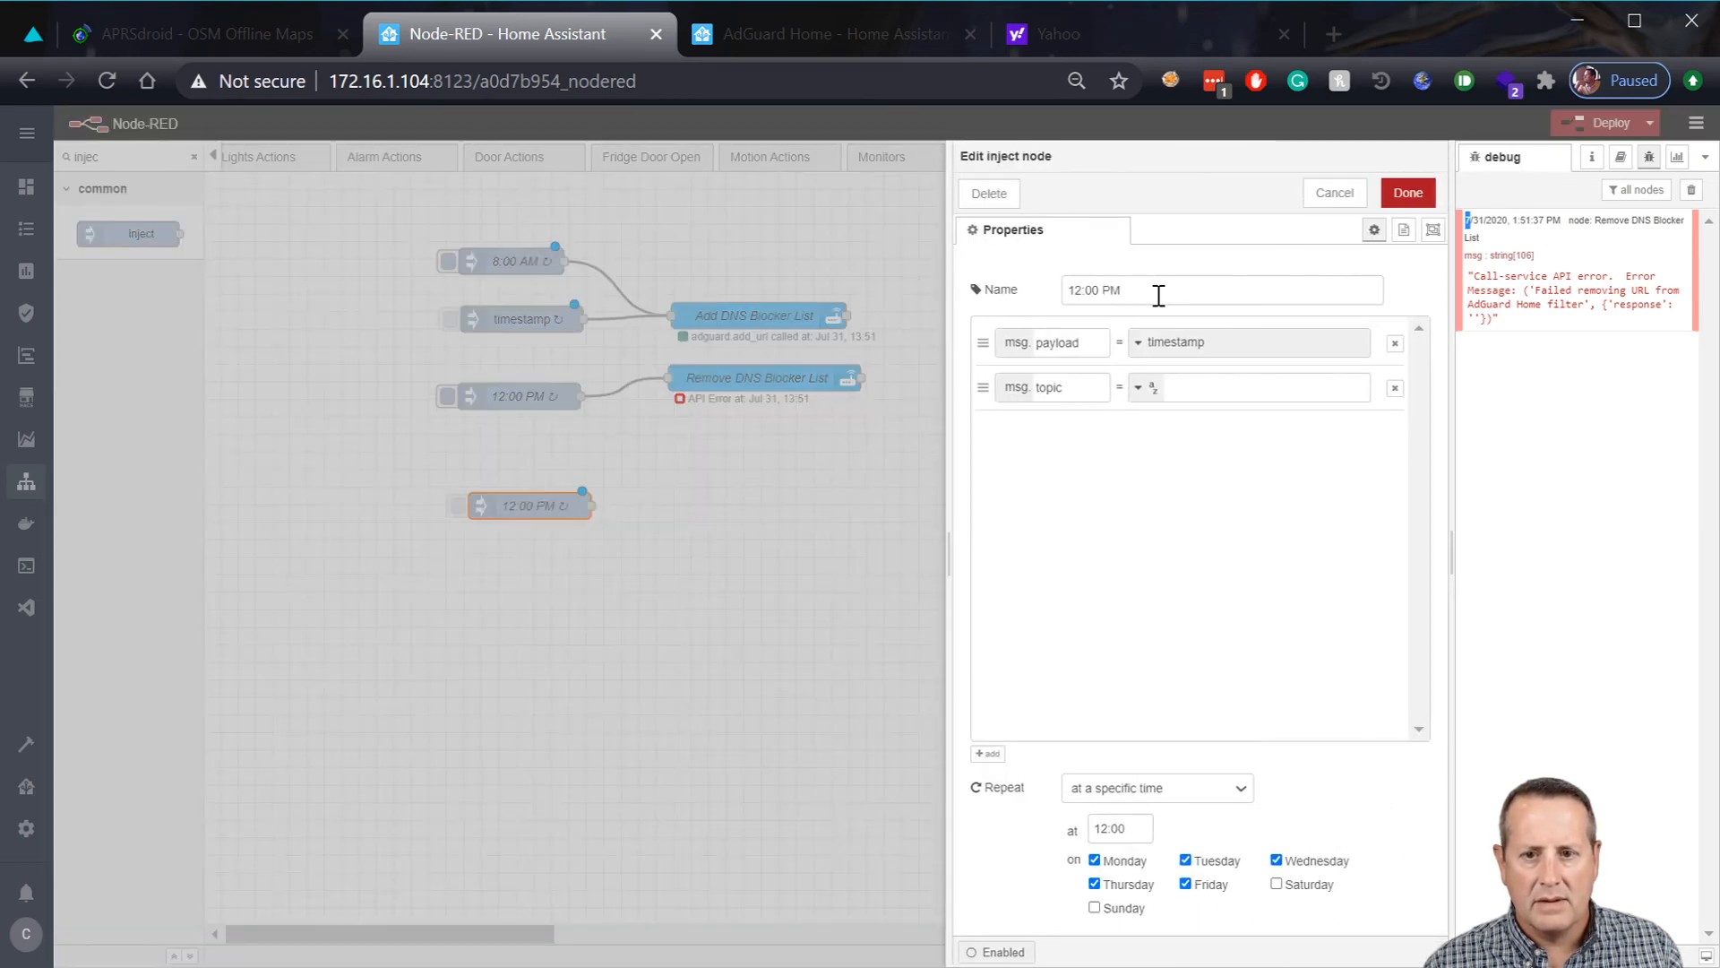
drag(1156, 290, 952, 289)
text(15:00)
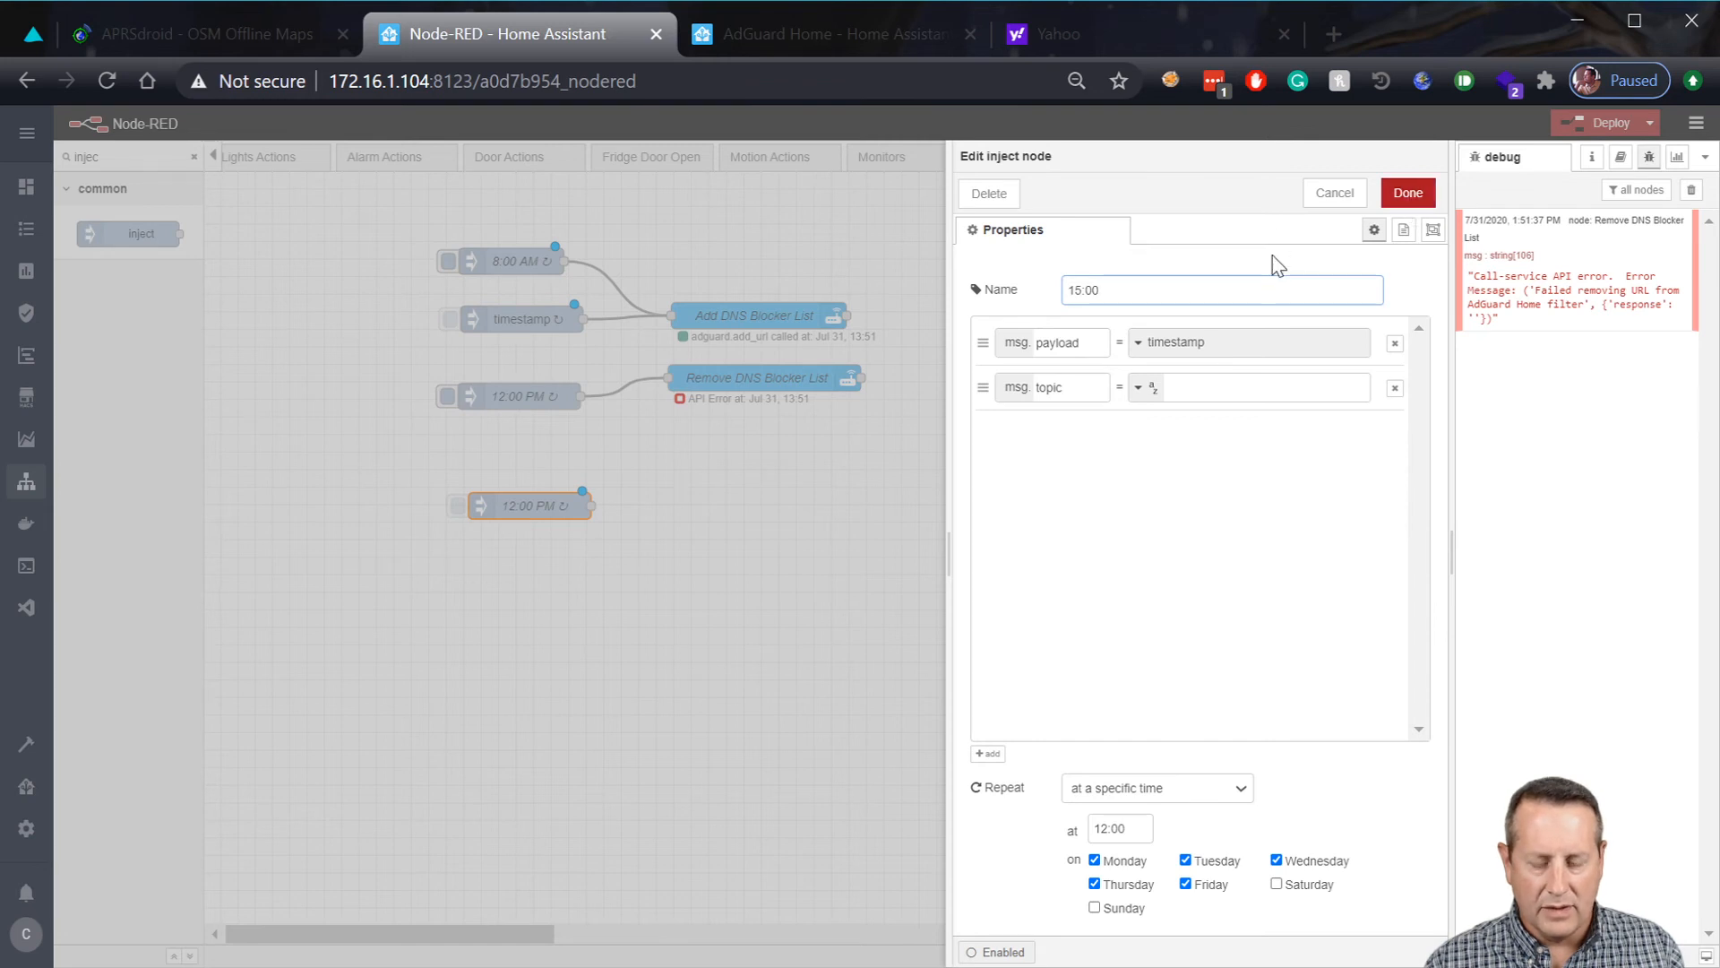
key(BackSpace)
key(BackSpace)
key(BackSpace)
key(BackSpace)
text(3 PM)
click(1408, 193)
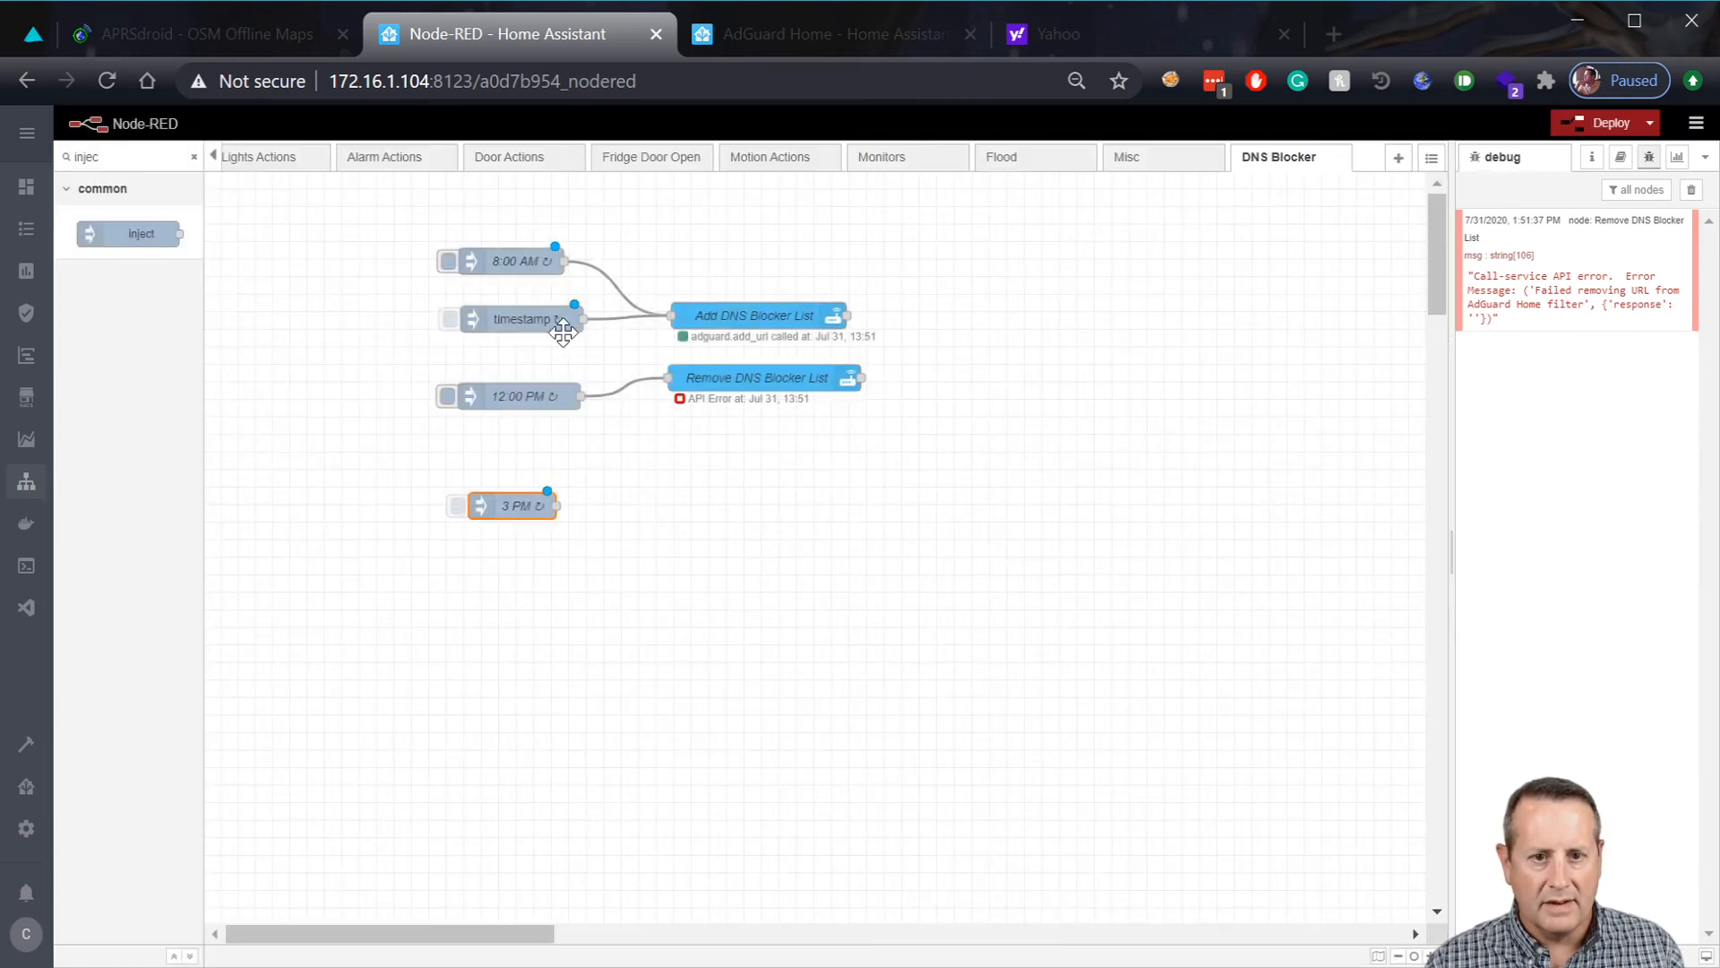
Name the timestamp inject node before Add DNS Blocker List 1 PM, set its repeat time to 13:00 and save it.
click(535, 316)
double_click(534, 316)
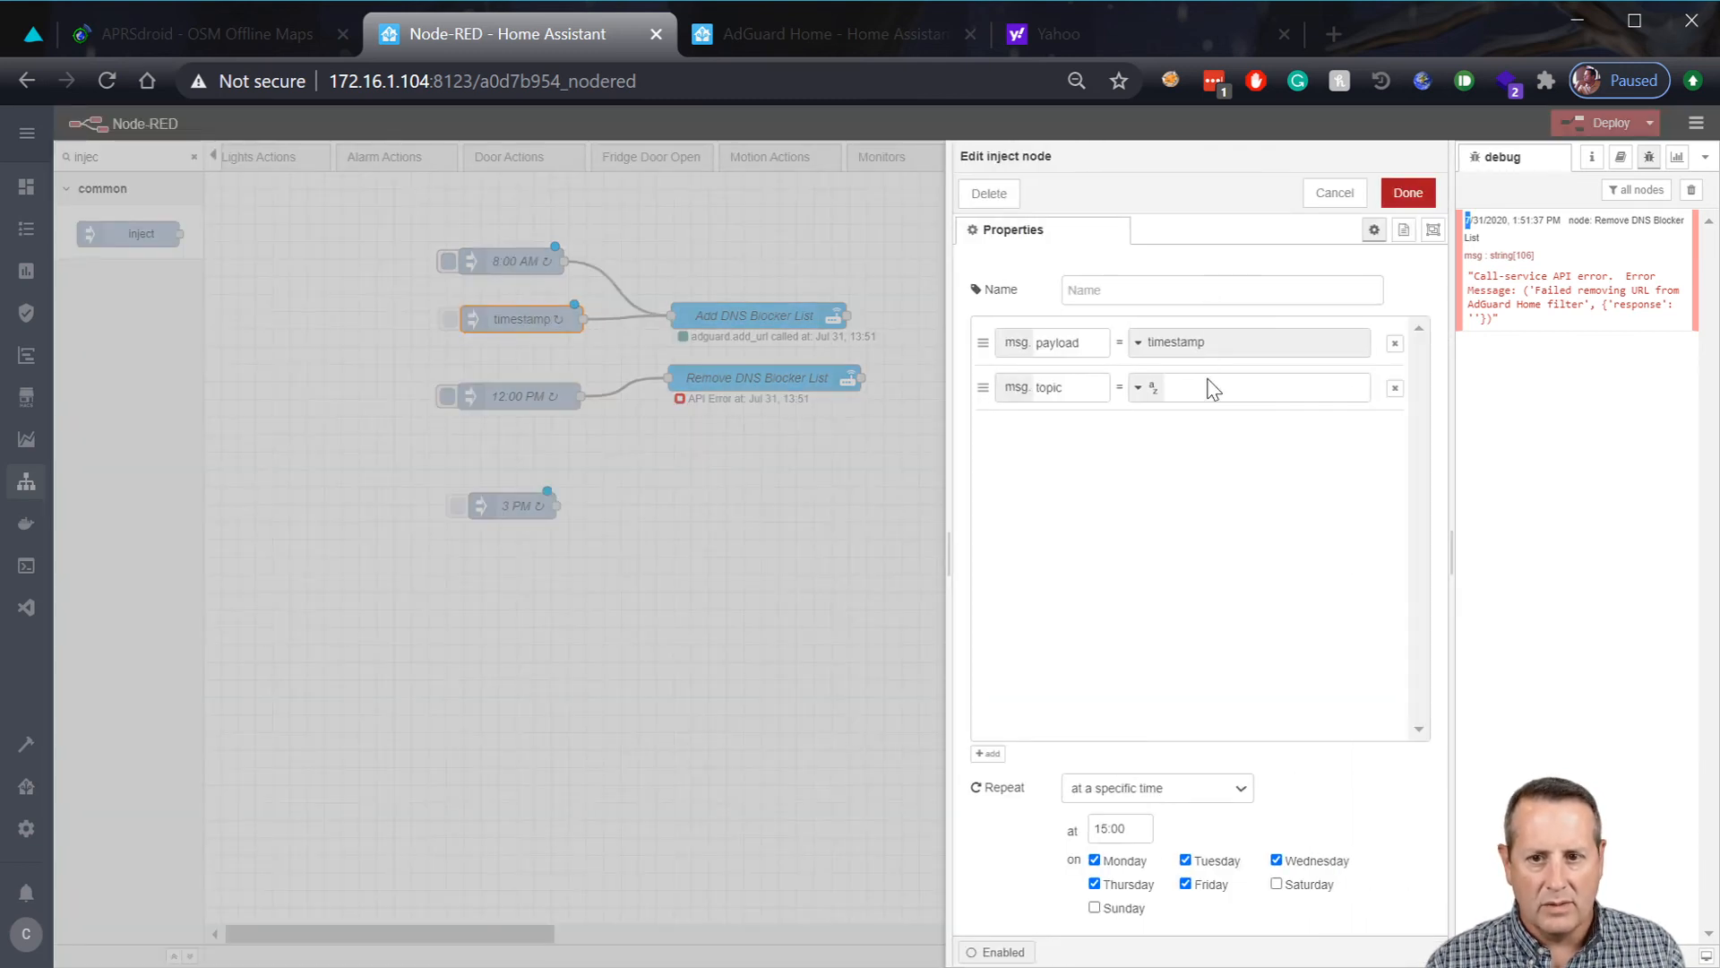
click(1107, 288)
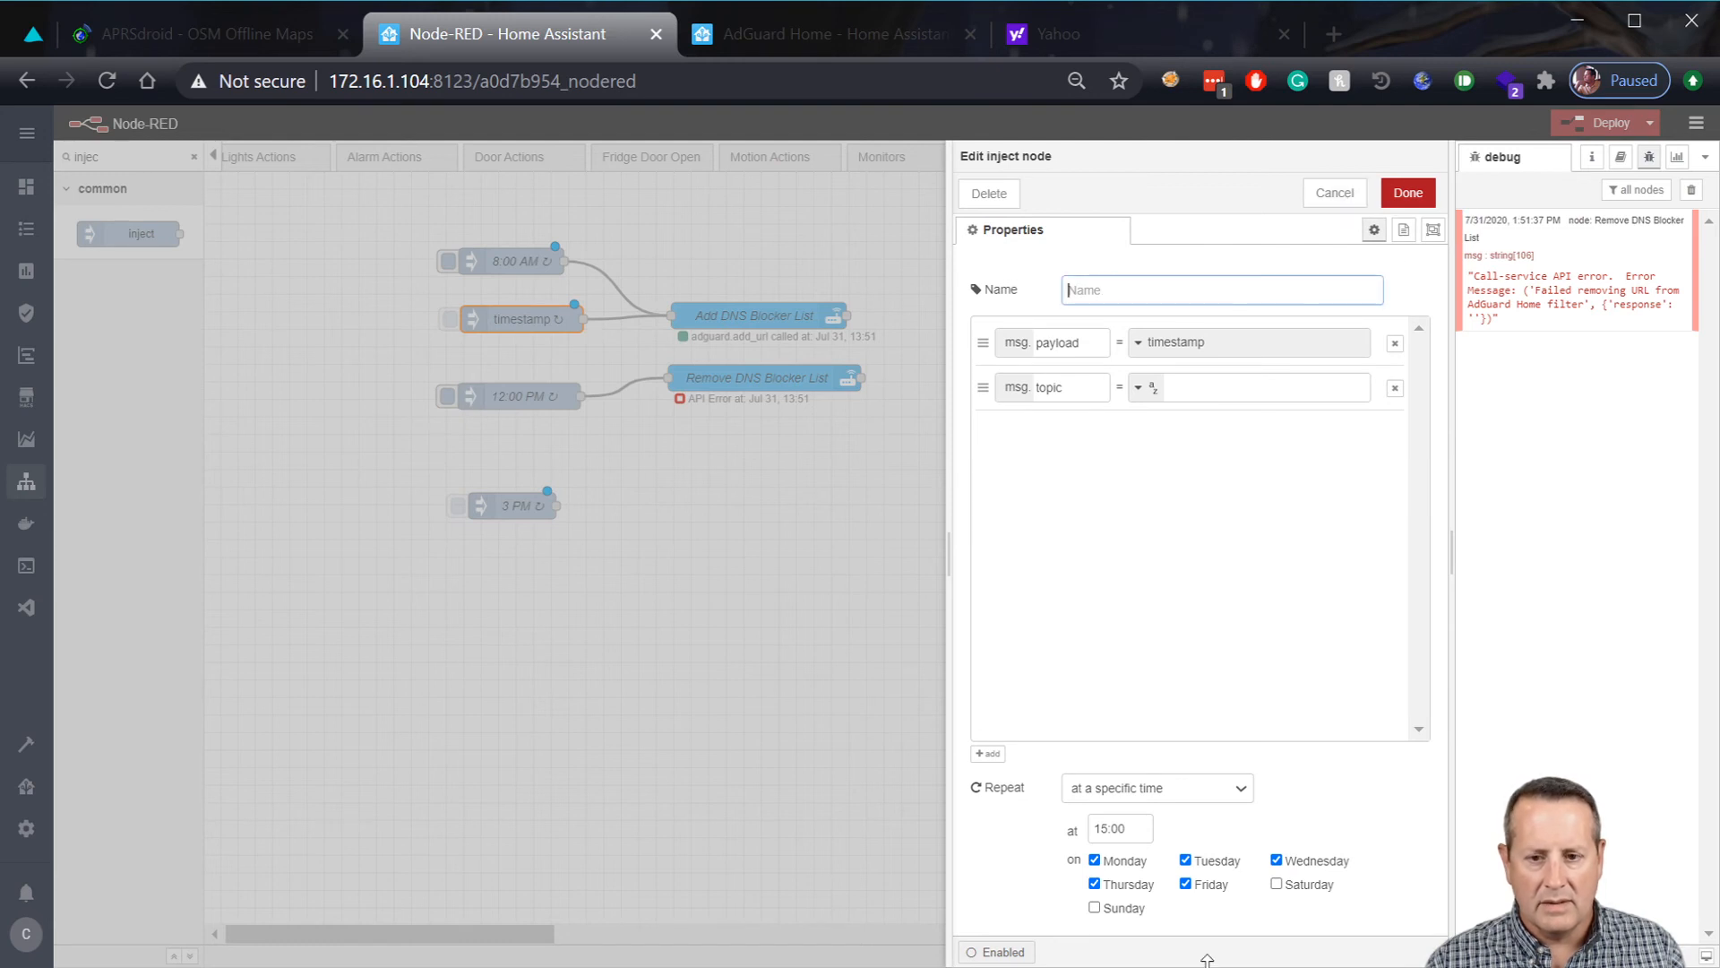
text(1 PM)
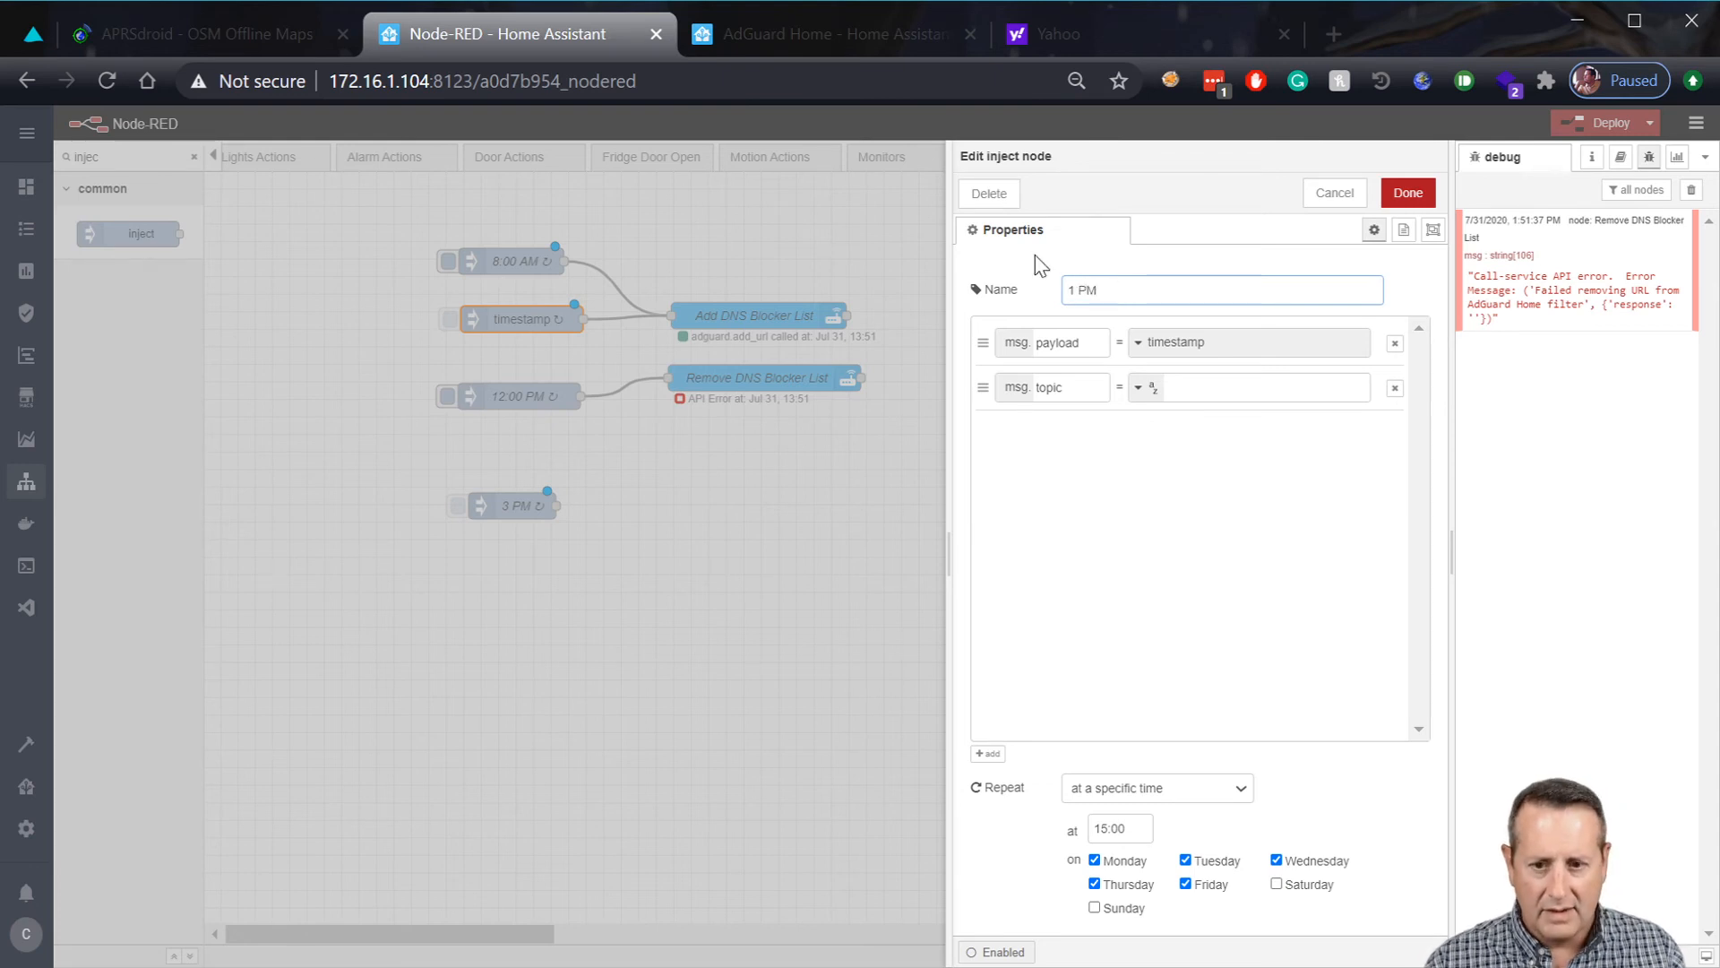
click(1109, 828)
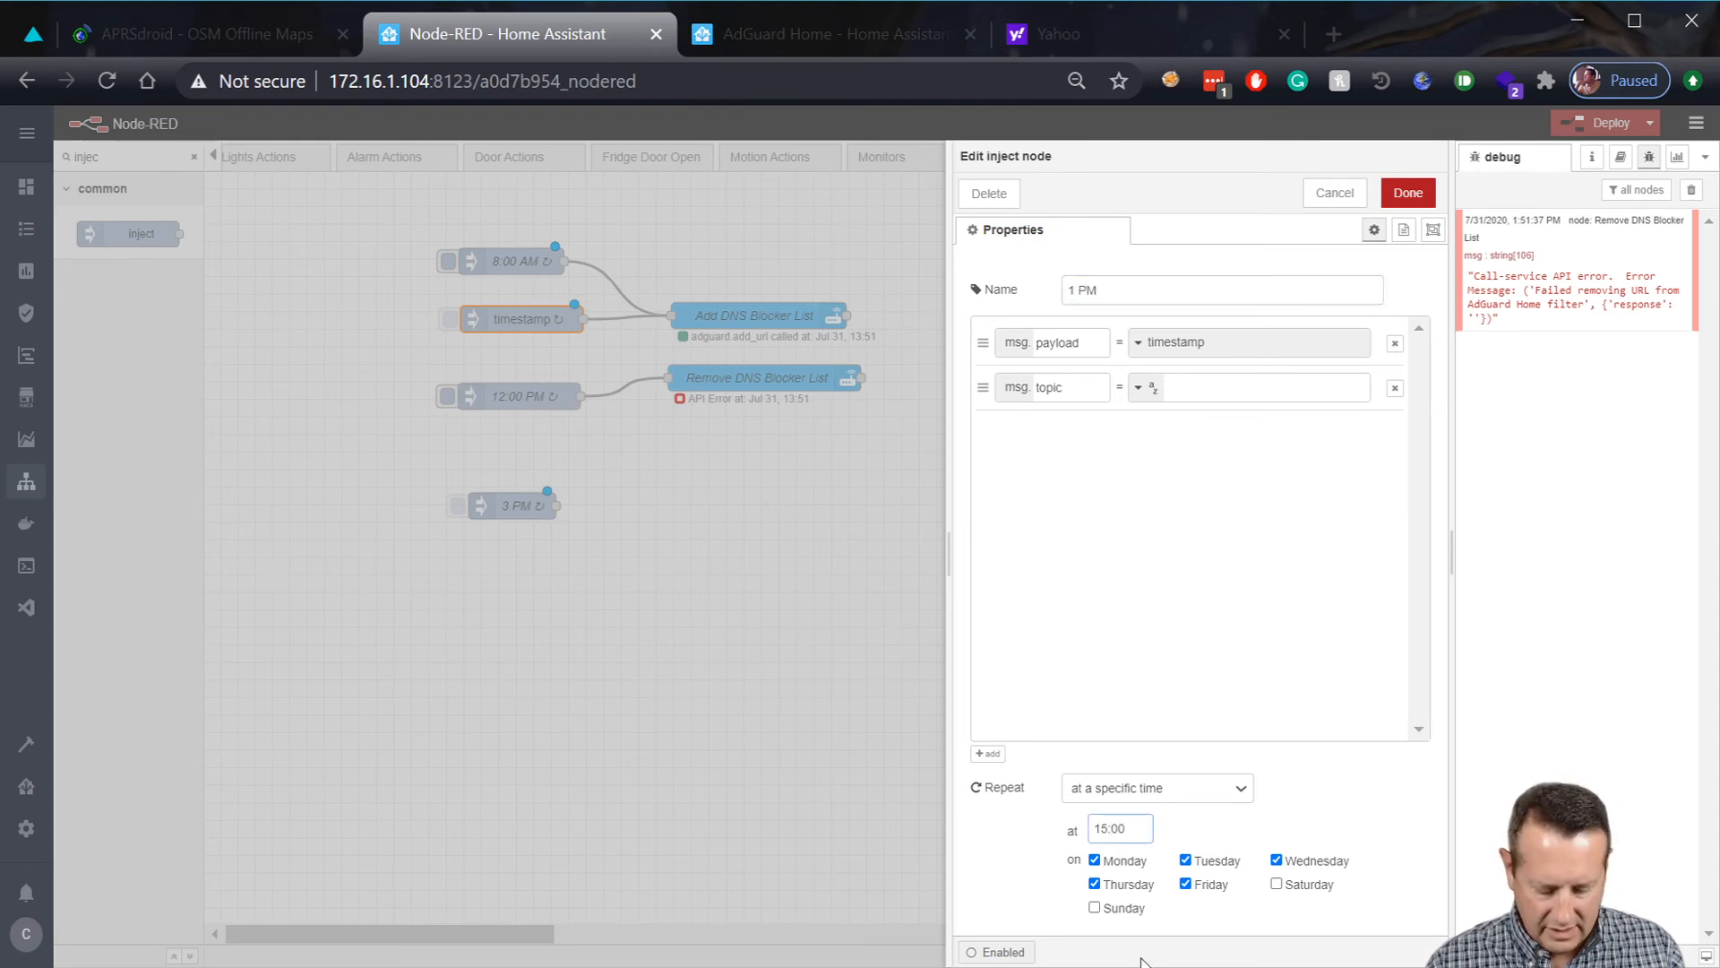
key(BackSpace)
key(BackSpace)
key(BackSpace)
key(BackSpace)
key(BackSpace)
text(13:00)
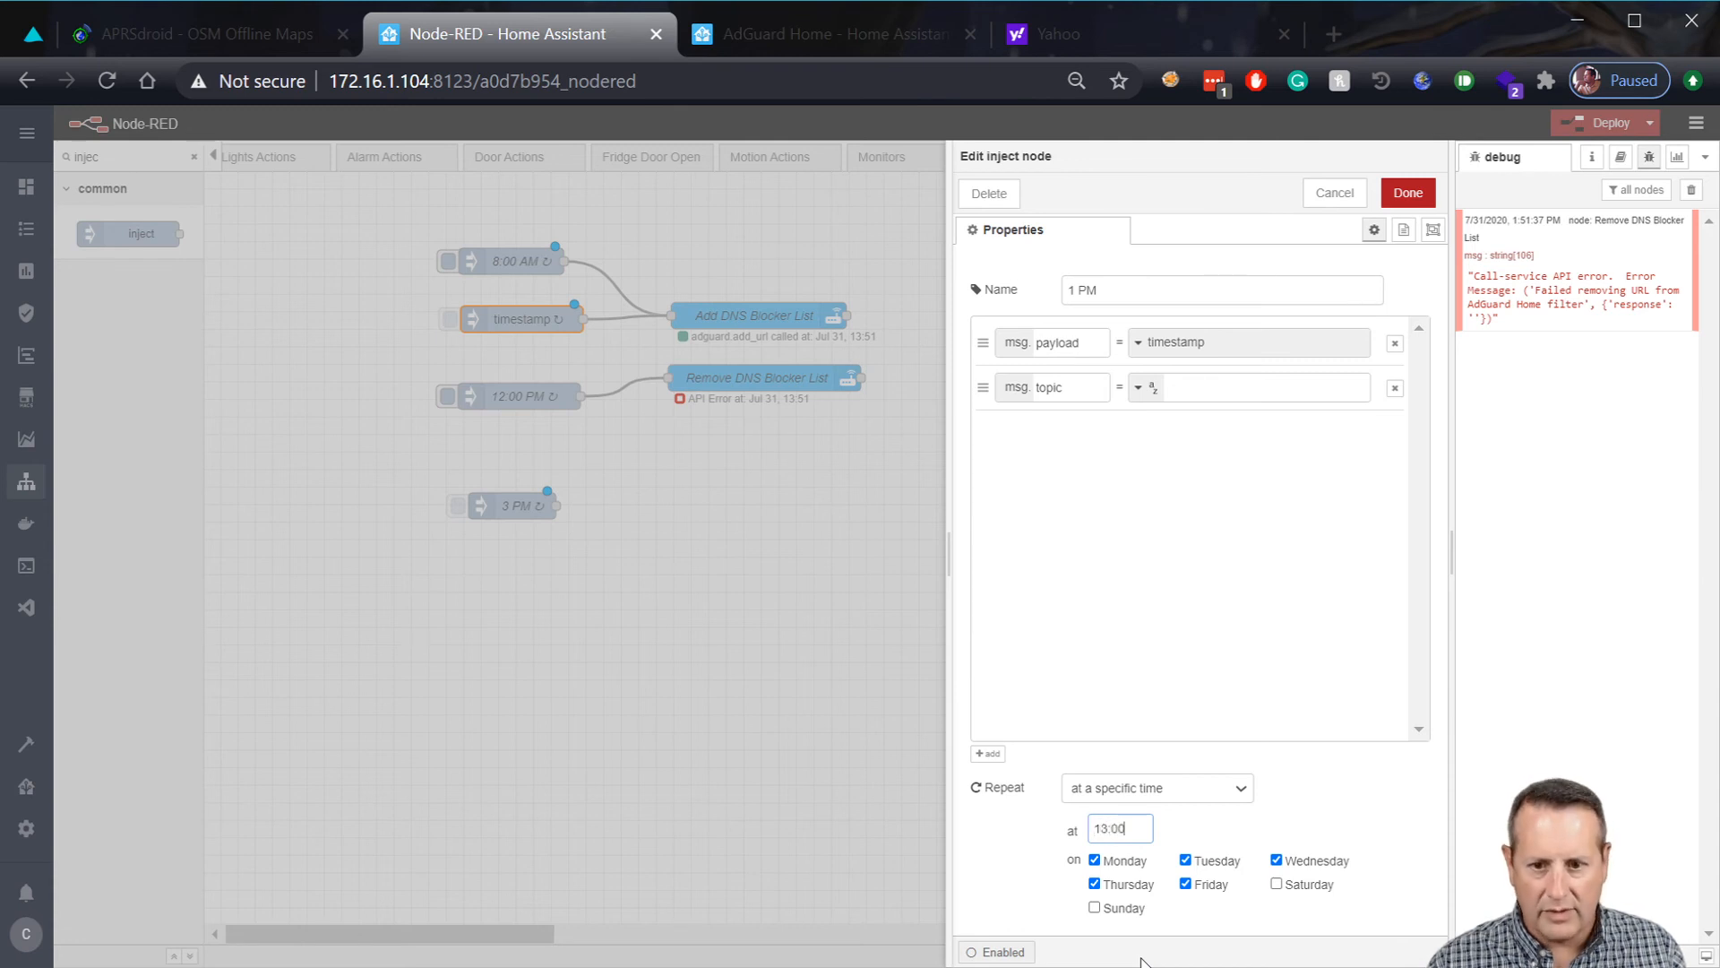
click(1427, 206)
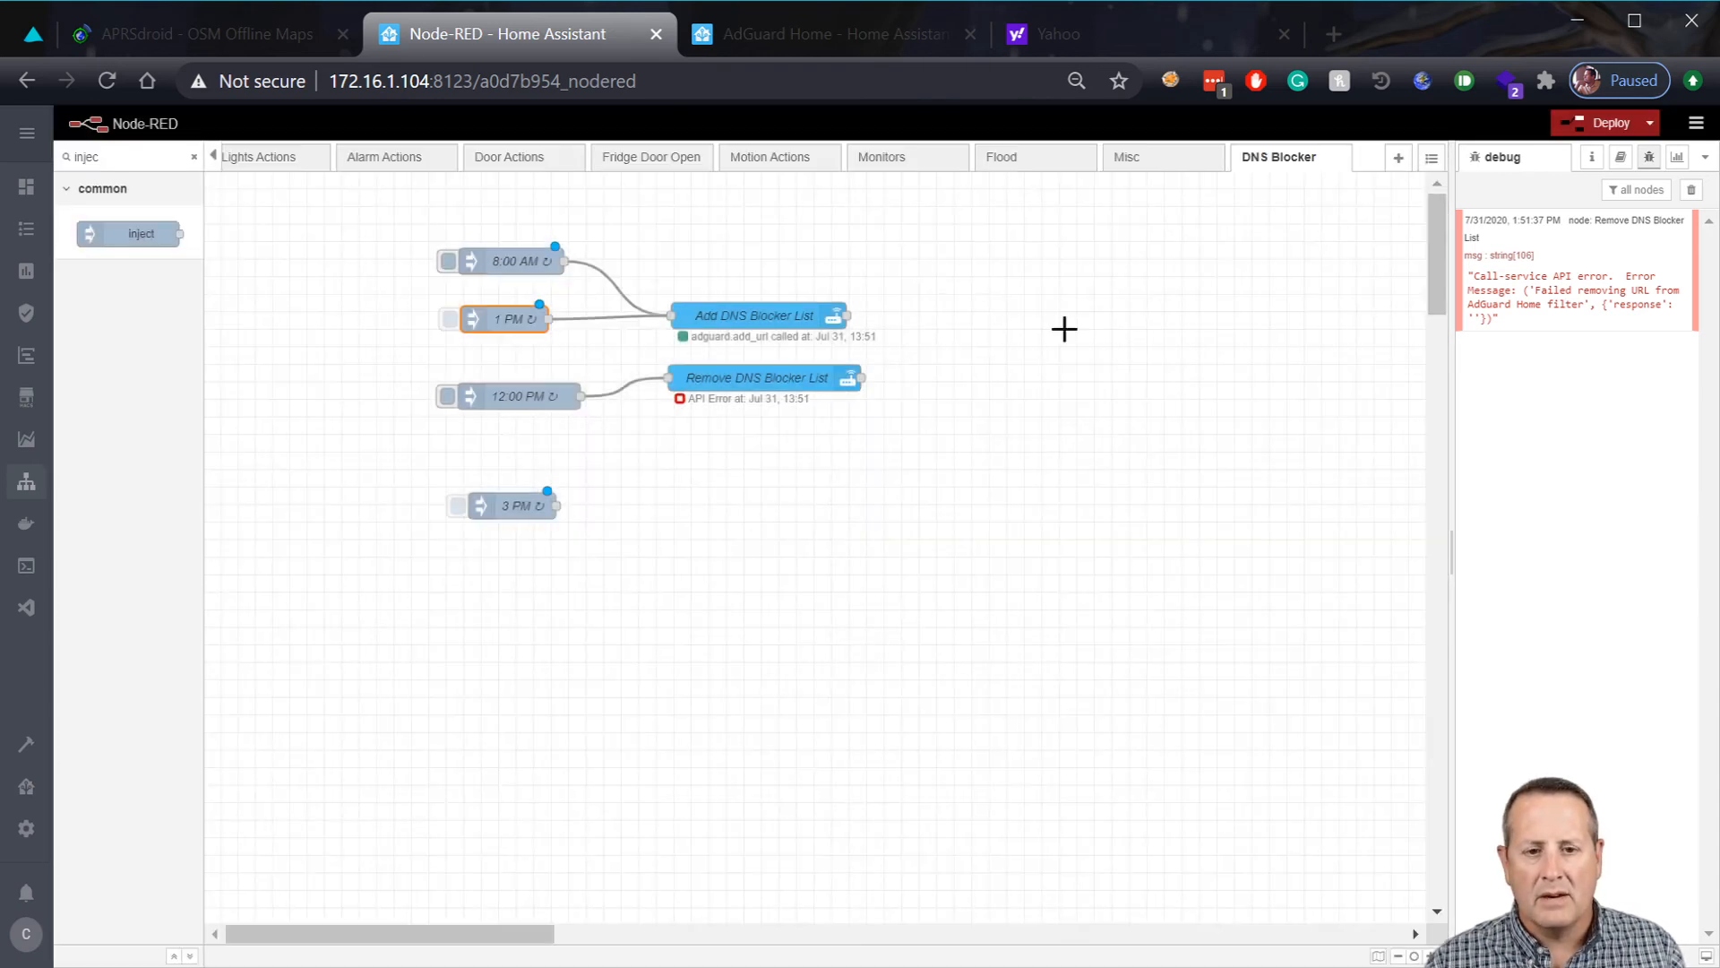
Open the properties of the 3 PM inject node for editing.
click(504, 510)
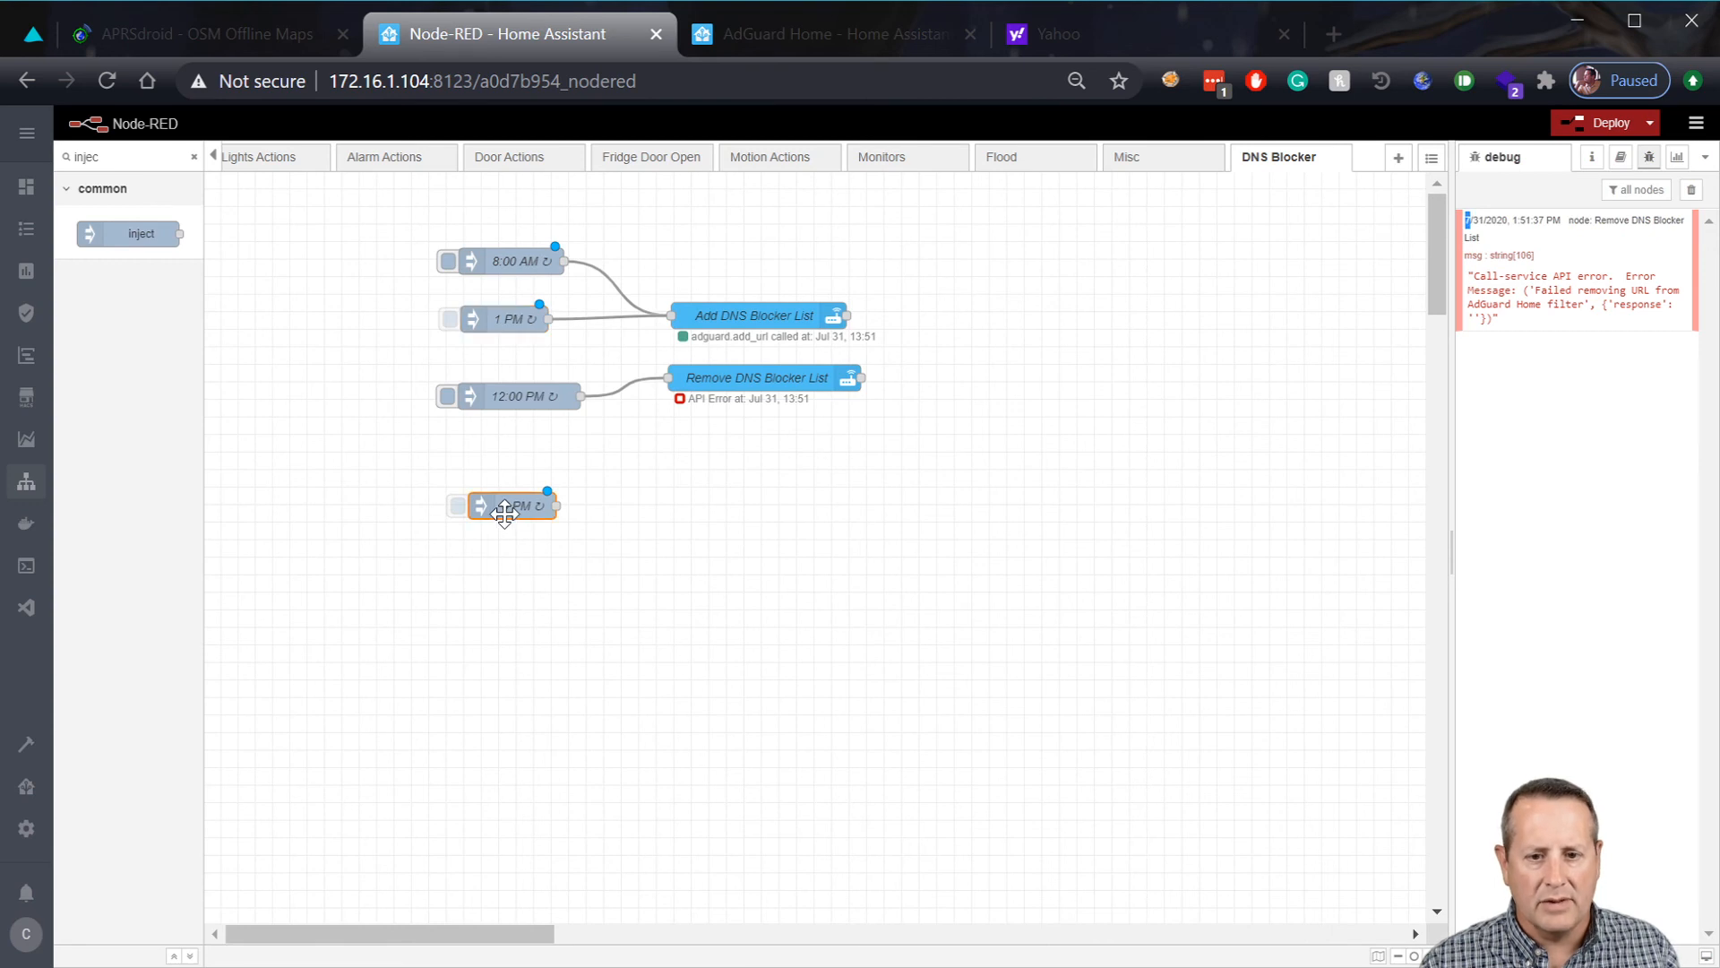
double_click(504, 511)
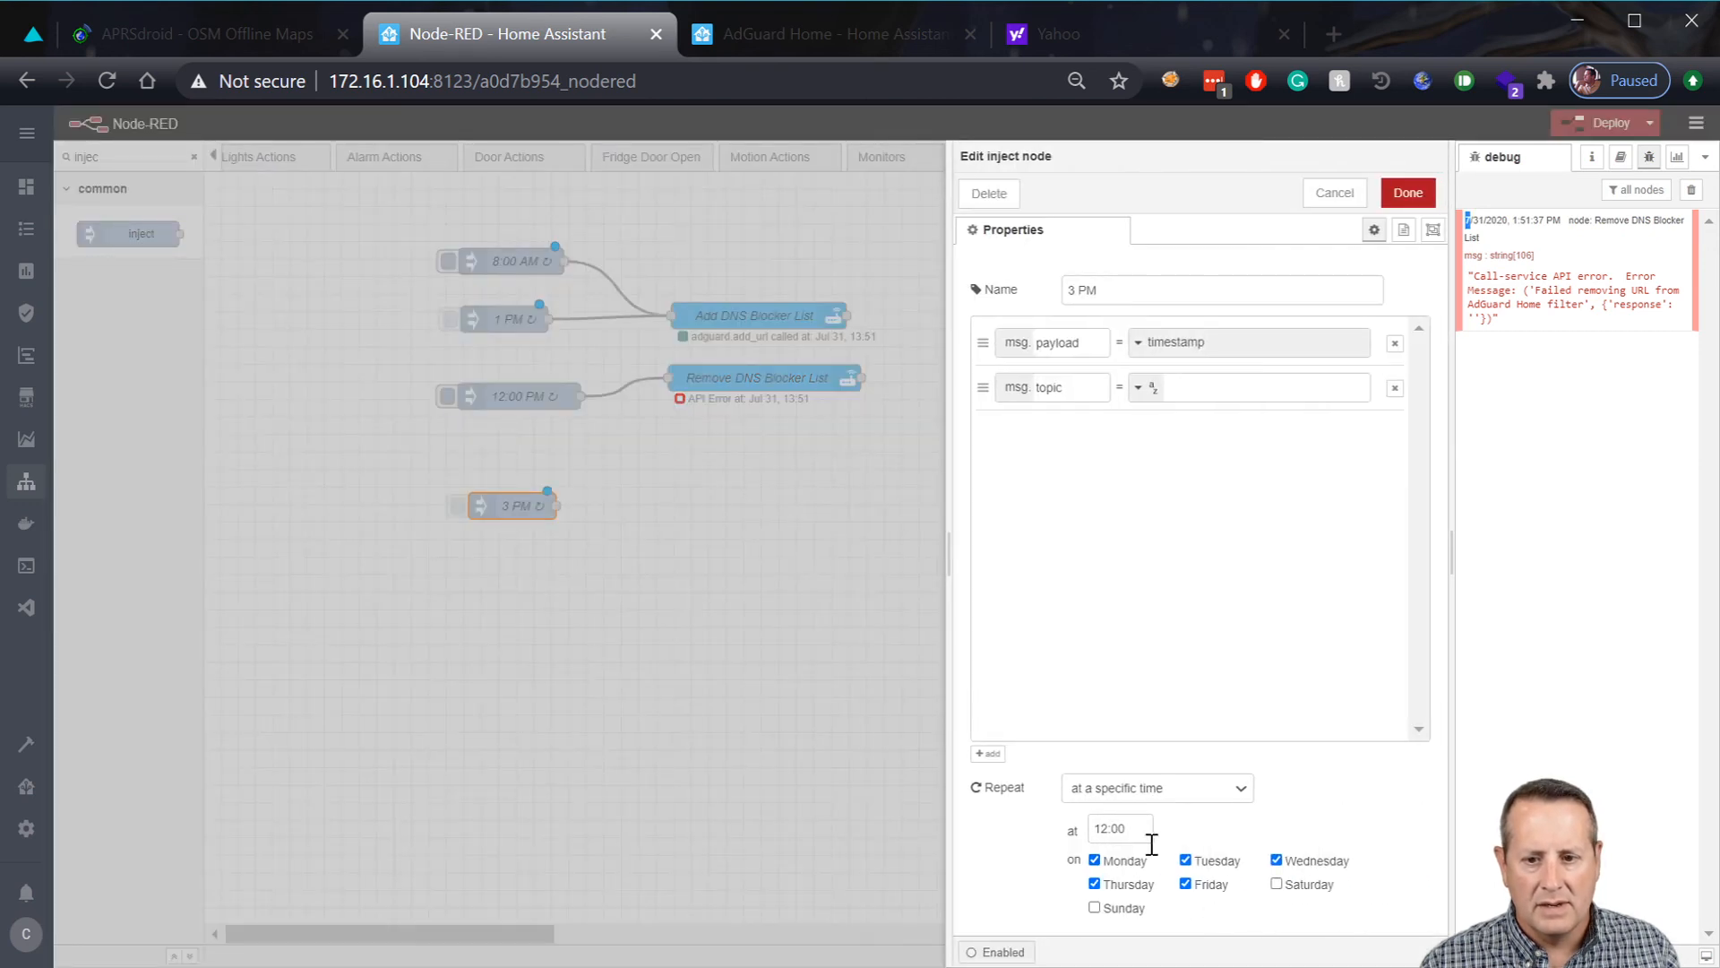
double_click(1135, 832)
text(1)
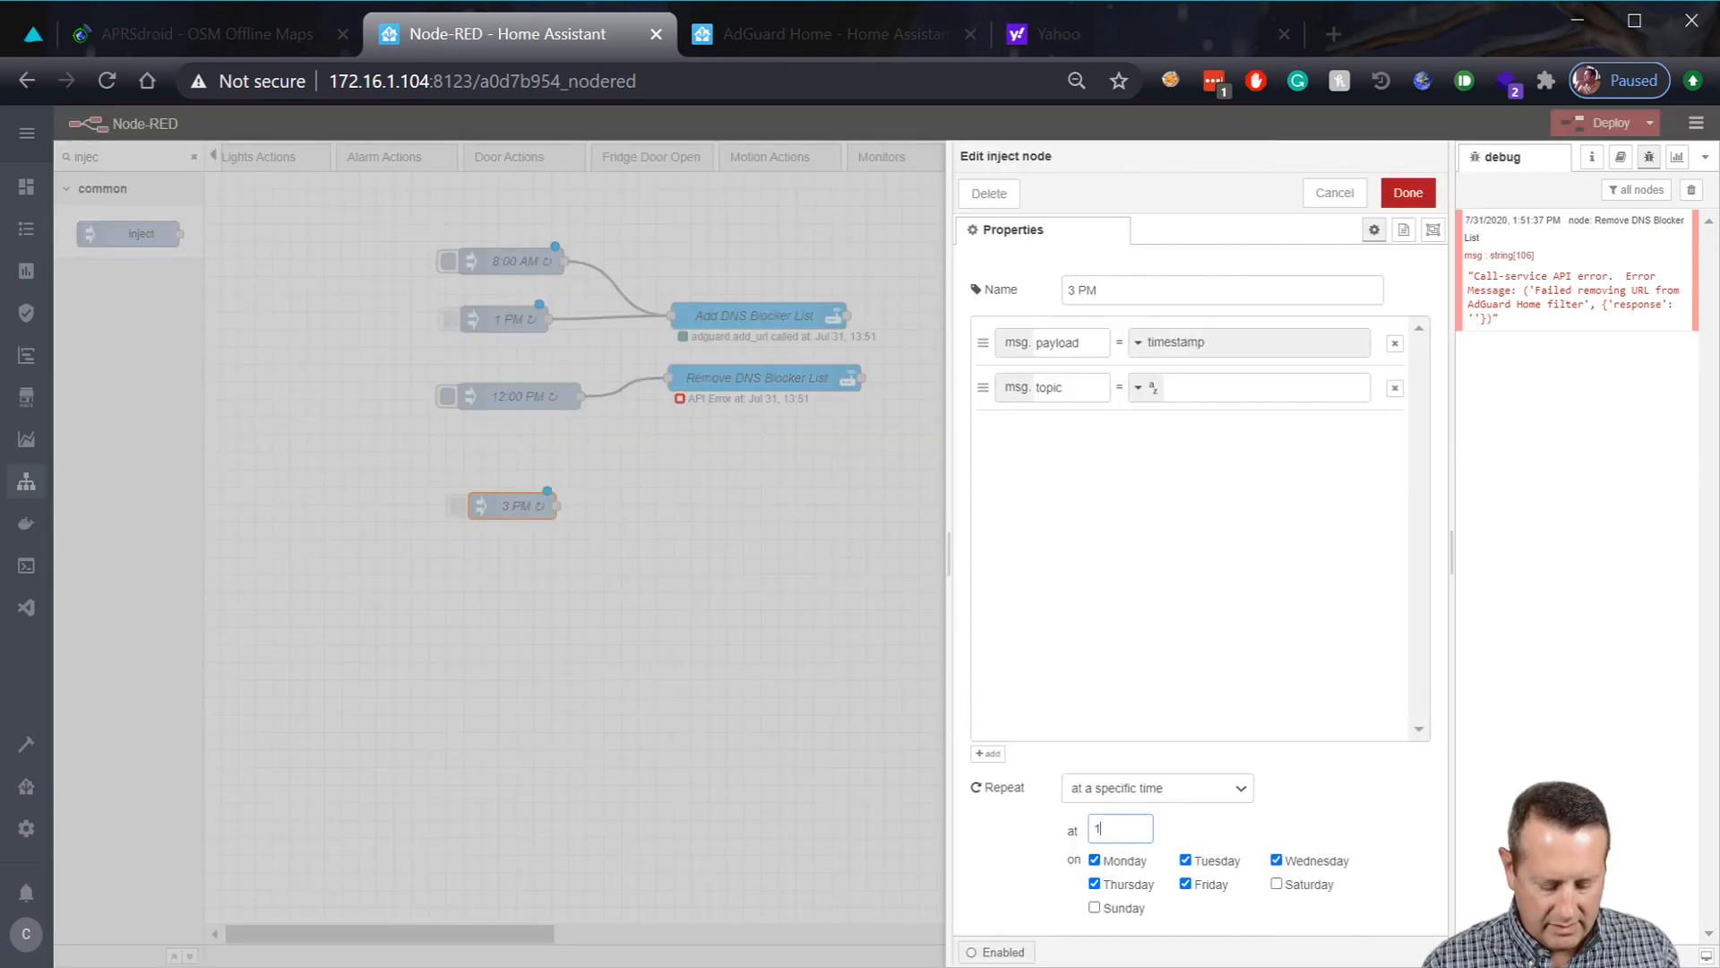
text(:00)
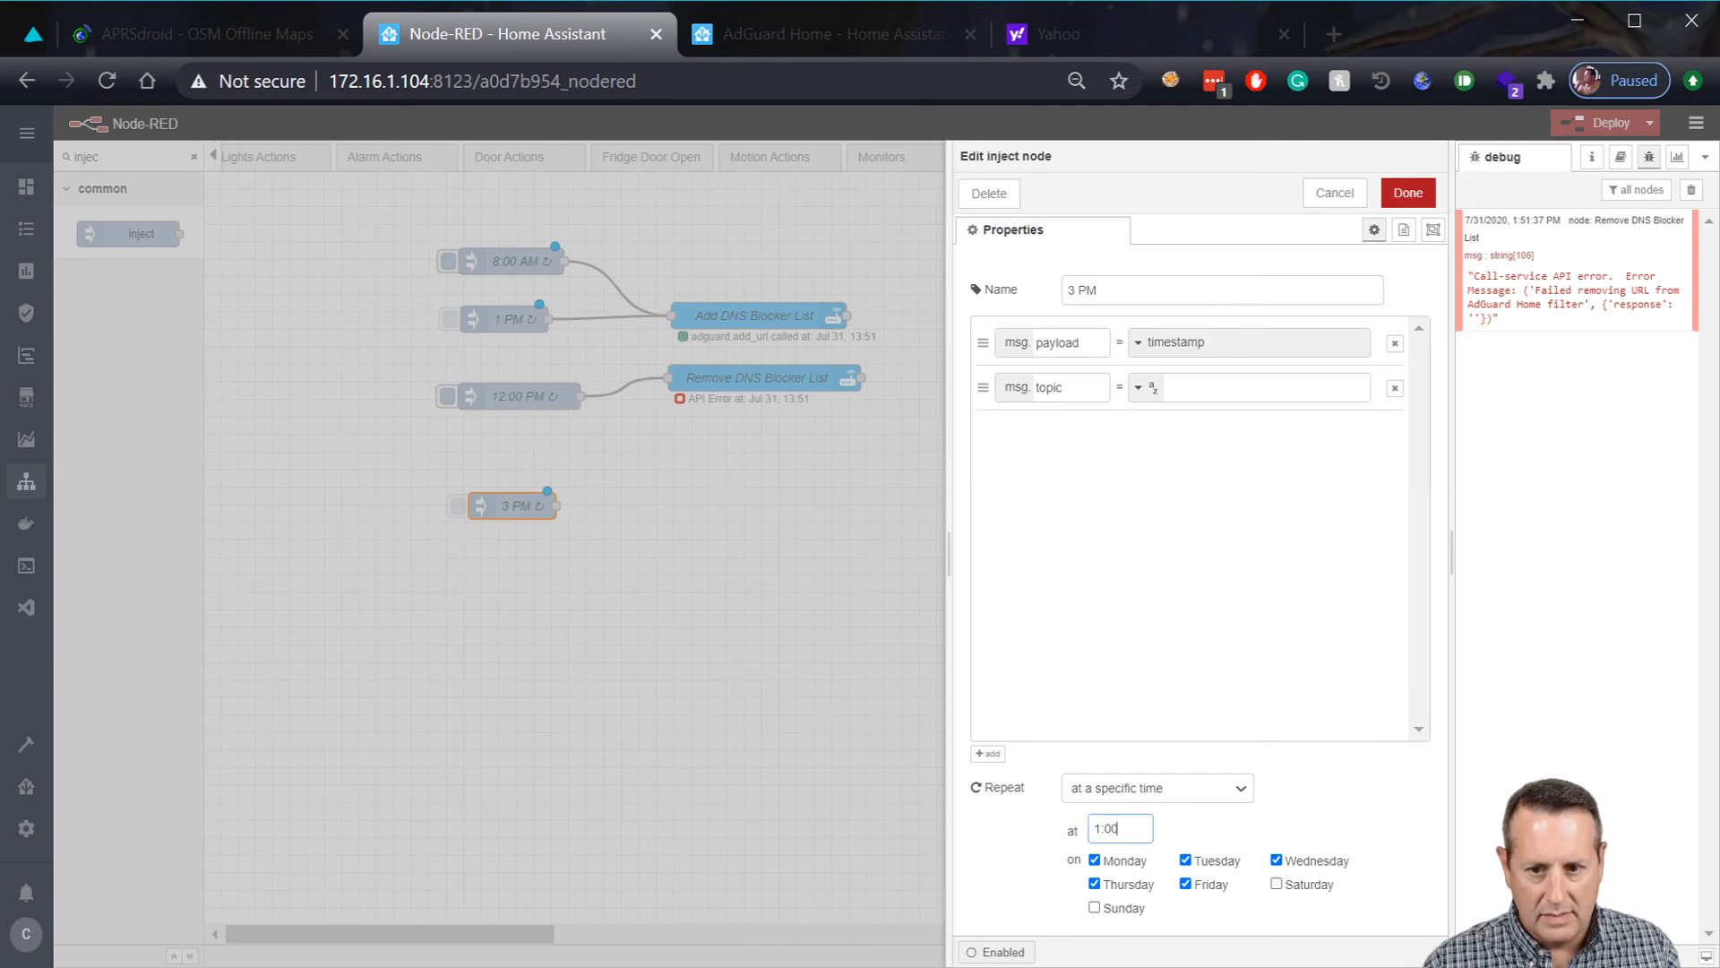
key(BackSpace)
key(BackSpace)
key(BackSpace)
key(BackSpace)
text(1)
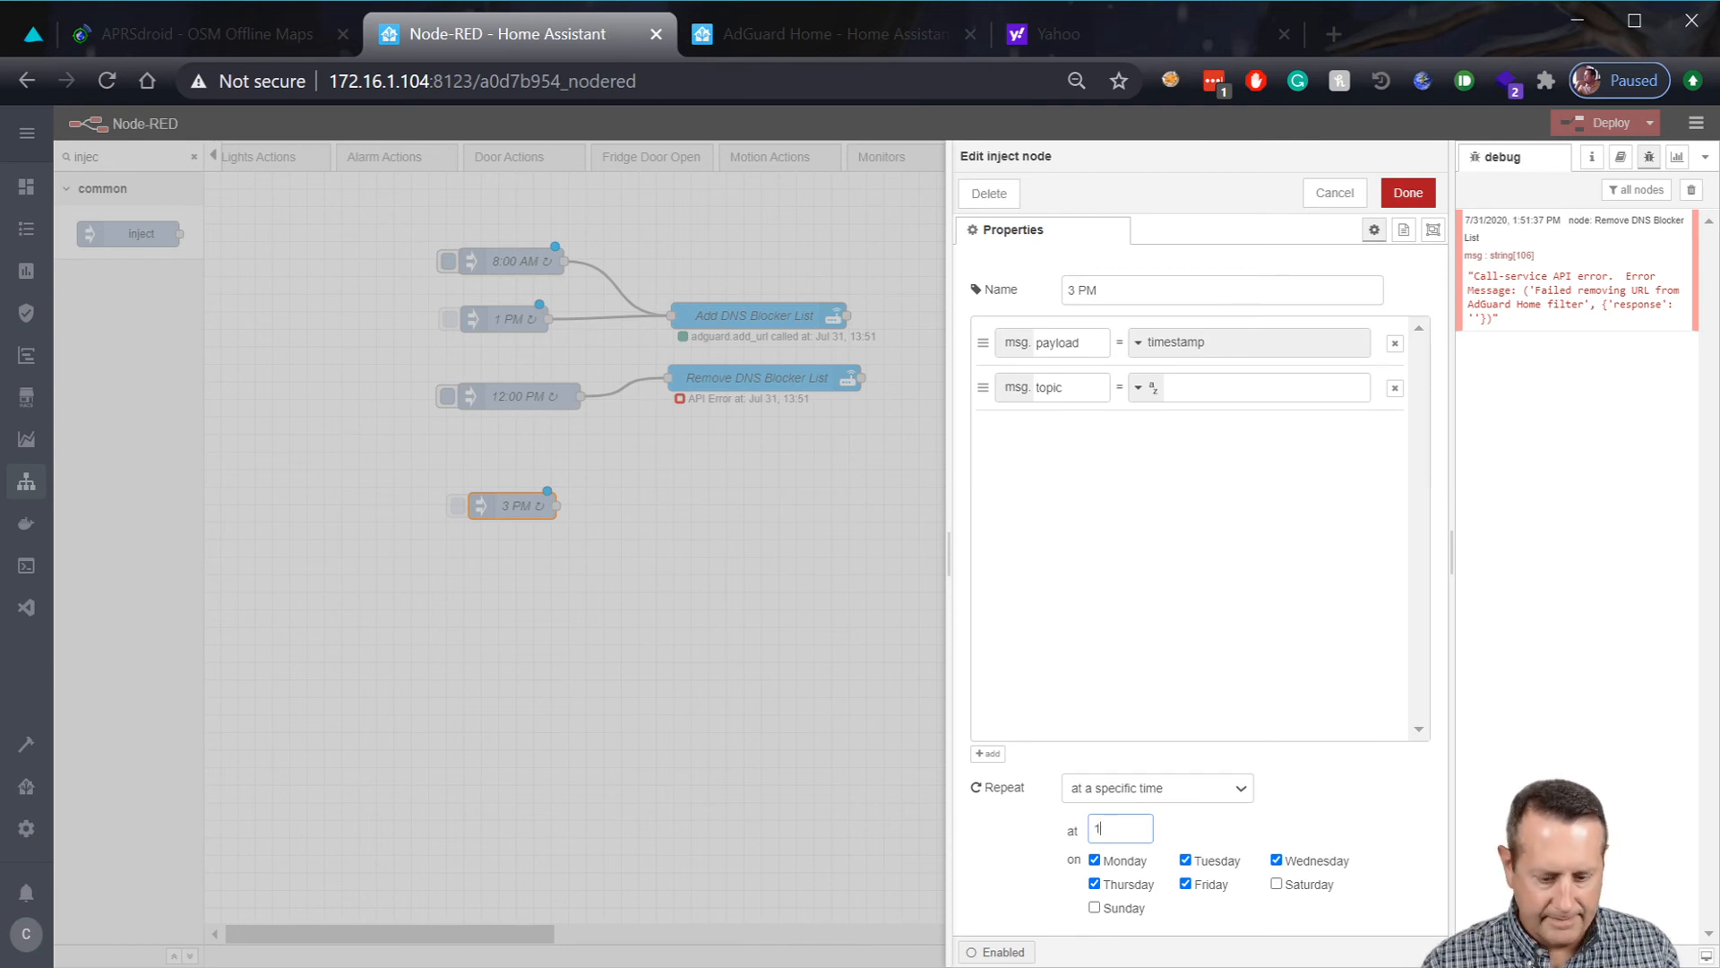
text(3:00)
click(1075, 289)
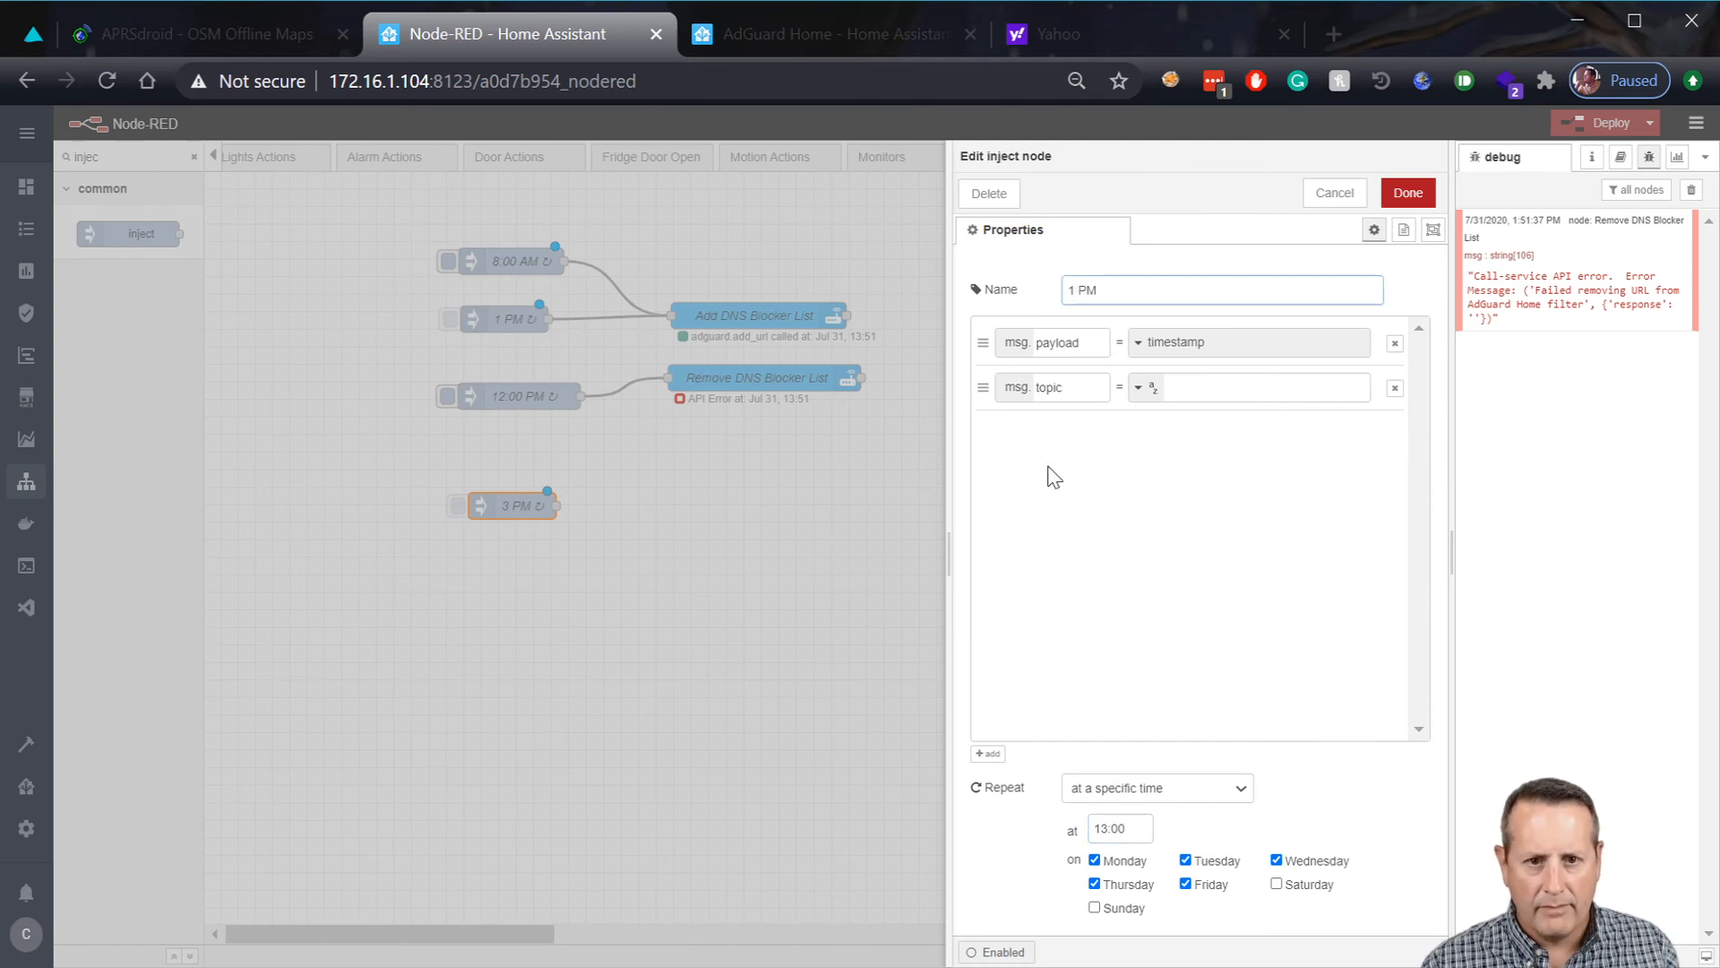
key(BackSpace)
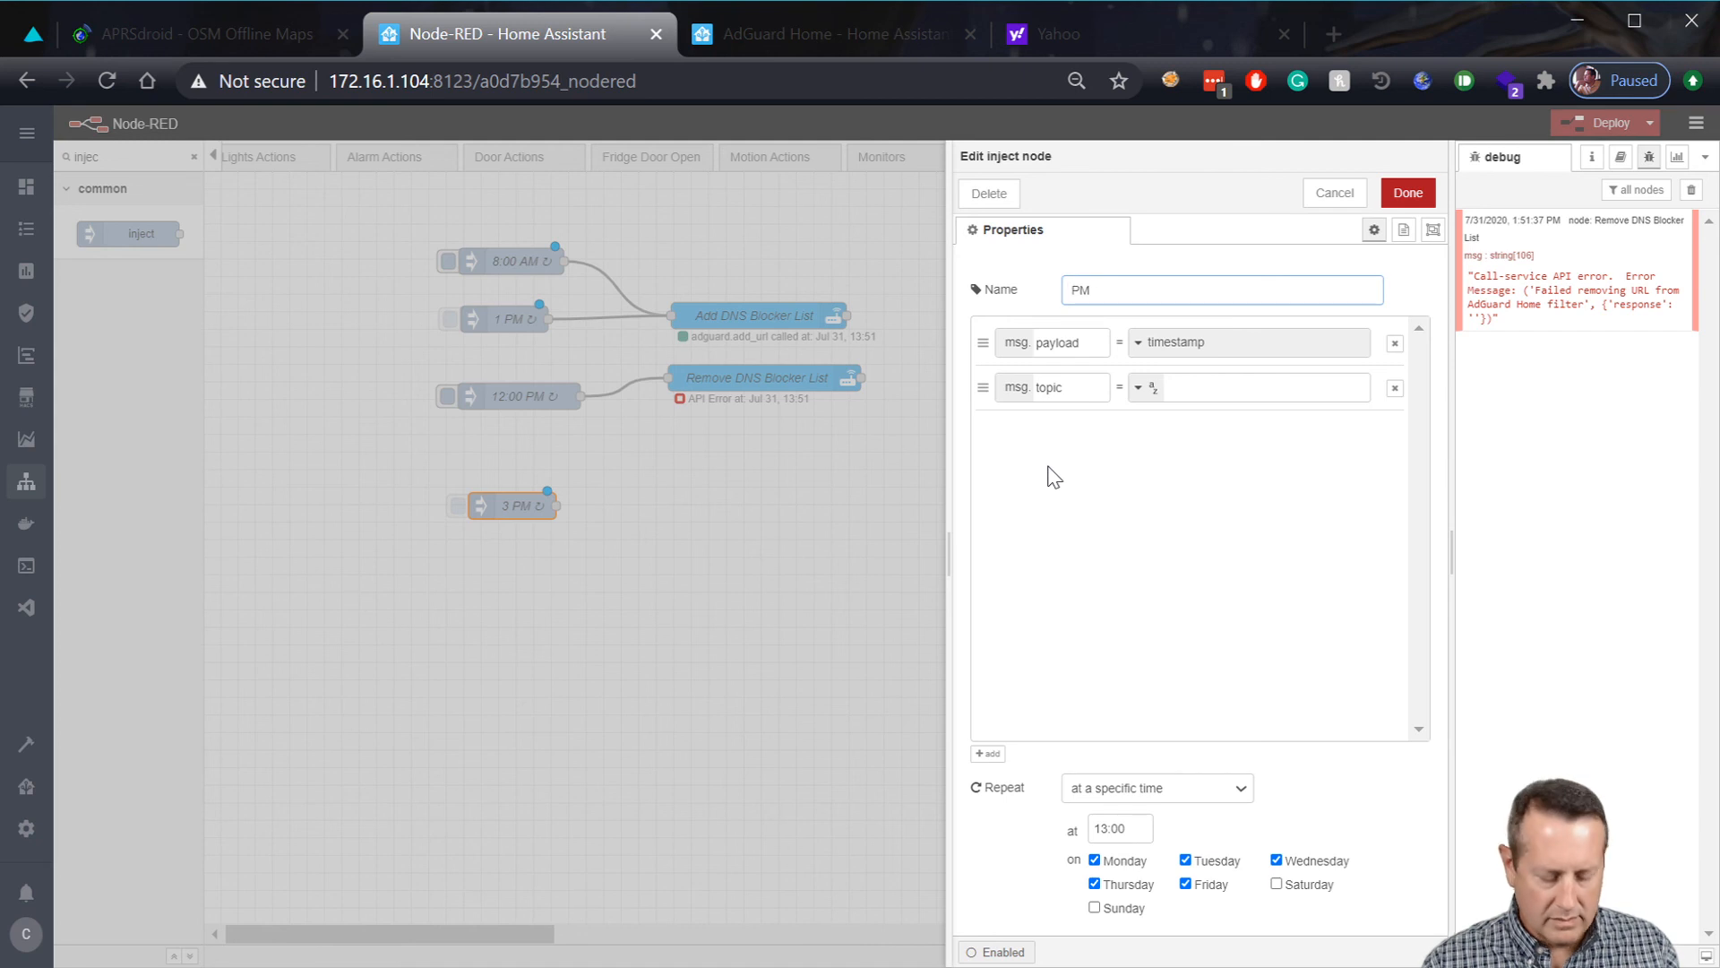
text(3)
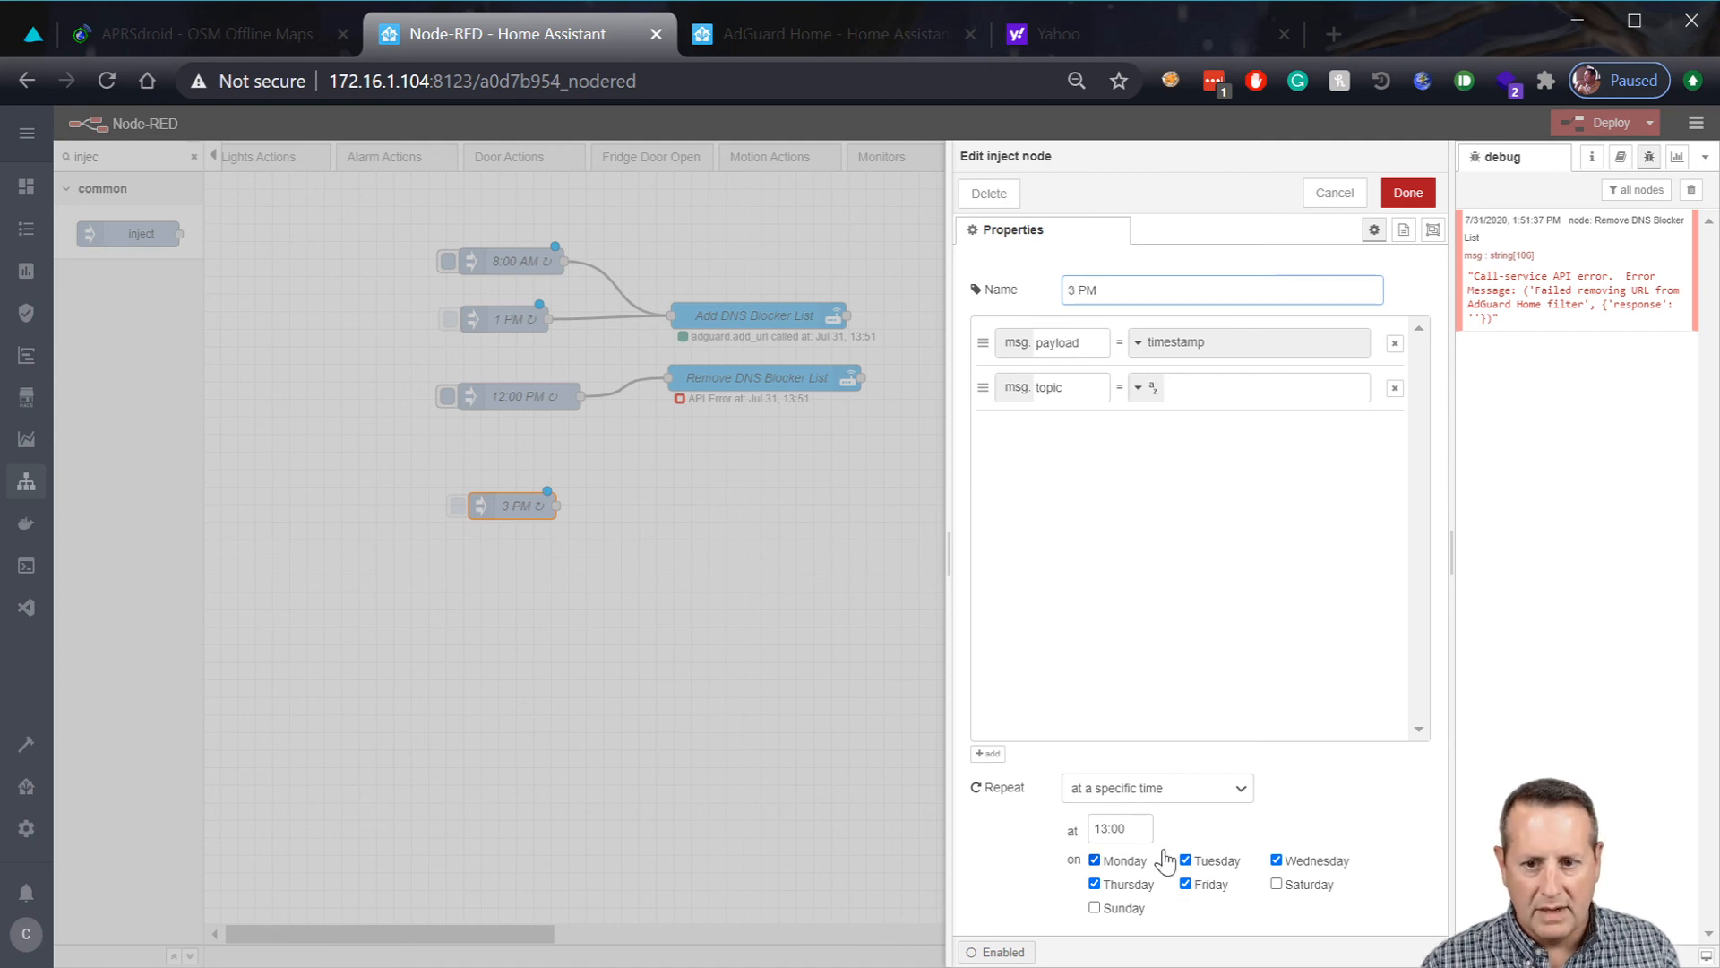
Set the repeat time of the 3 PM inject node to 15:00 and save it.
click(1109, 828)
key(BackSpace)
text(5)
click(1412, 206)
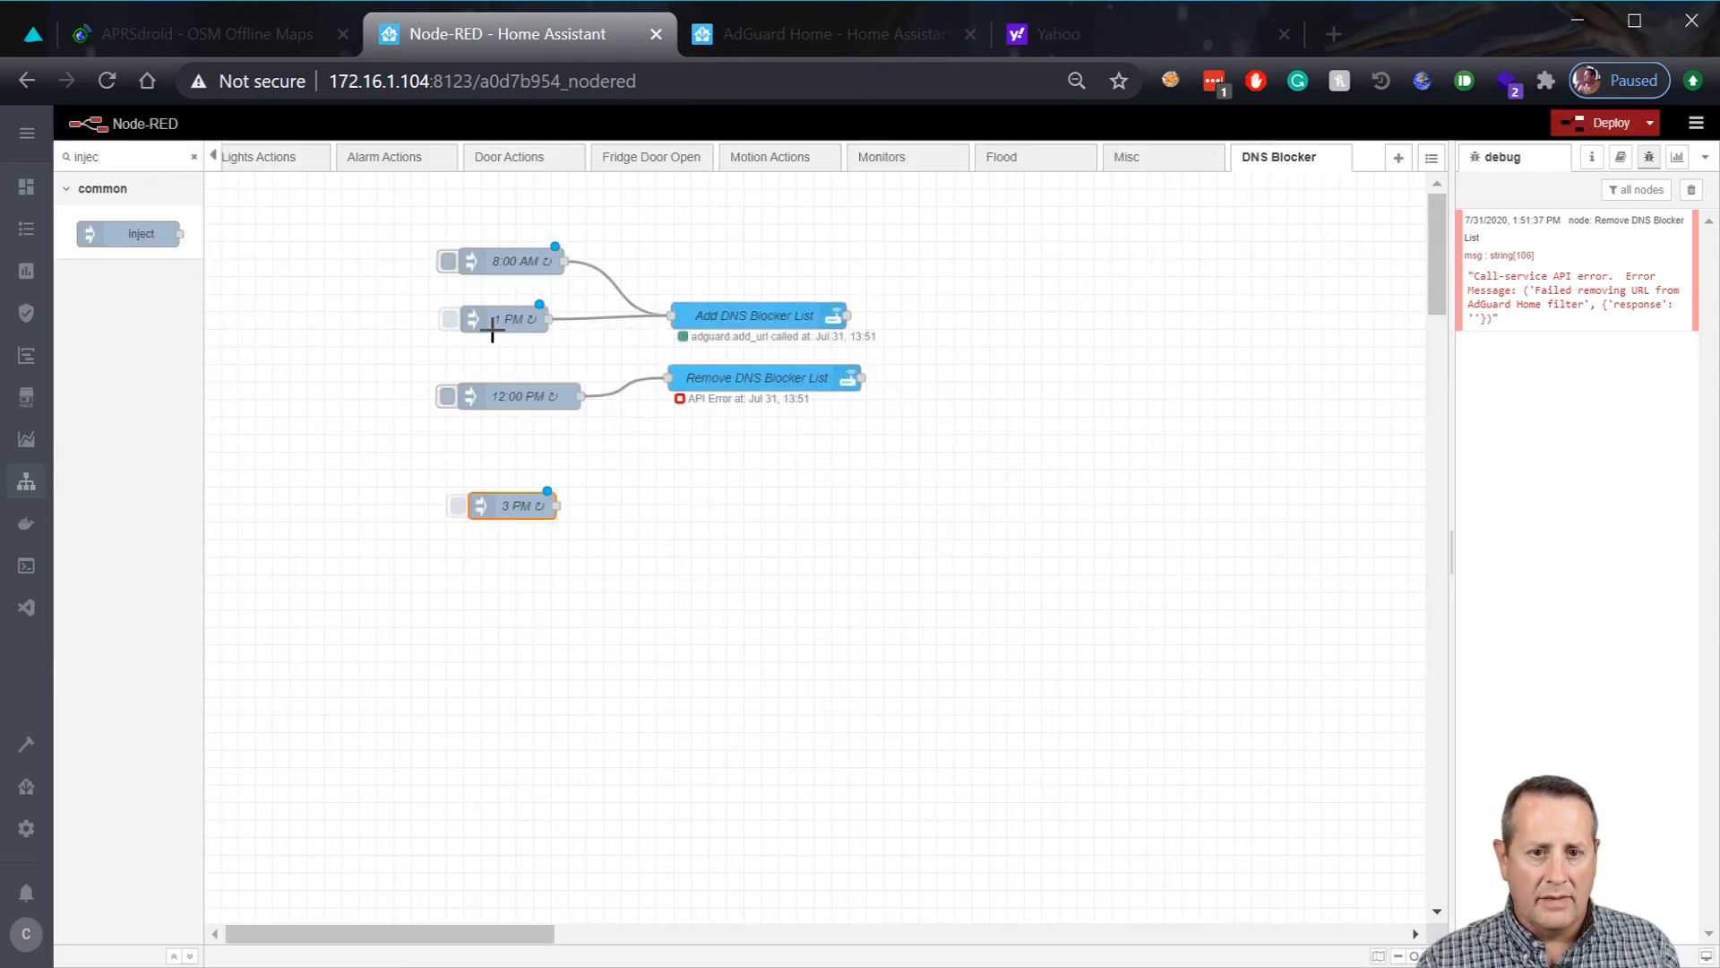
Check the name and repeat schedule of the 1 PM inject node and close it without changes.
click(482, 318)
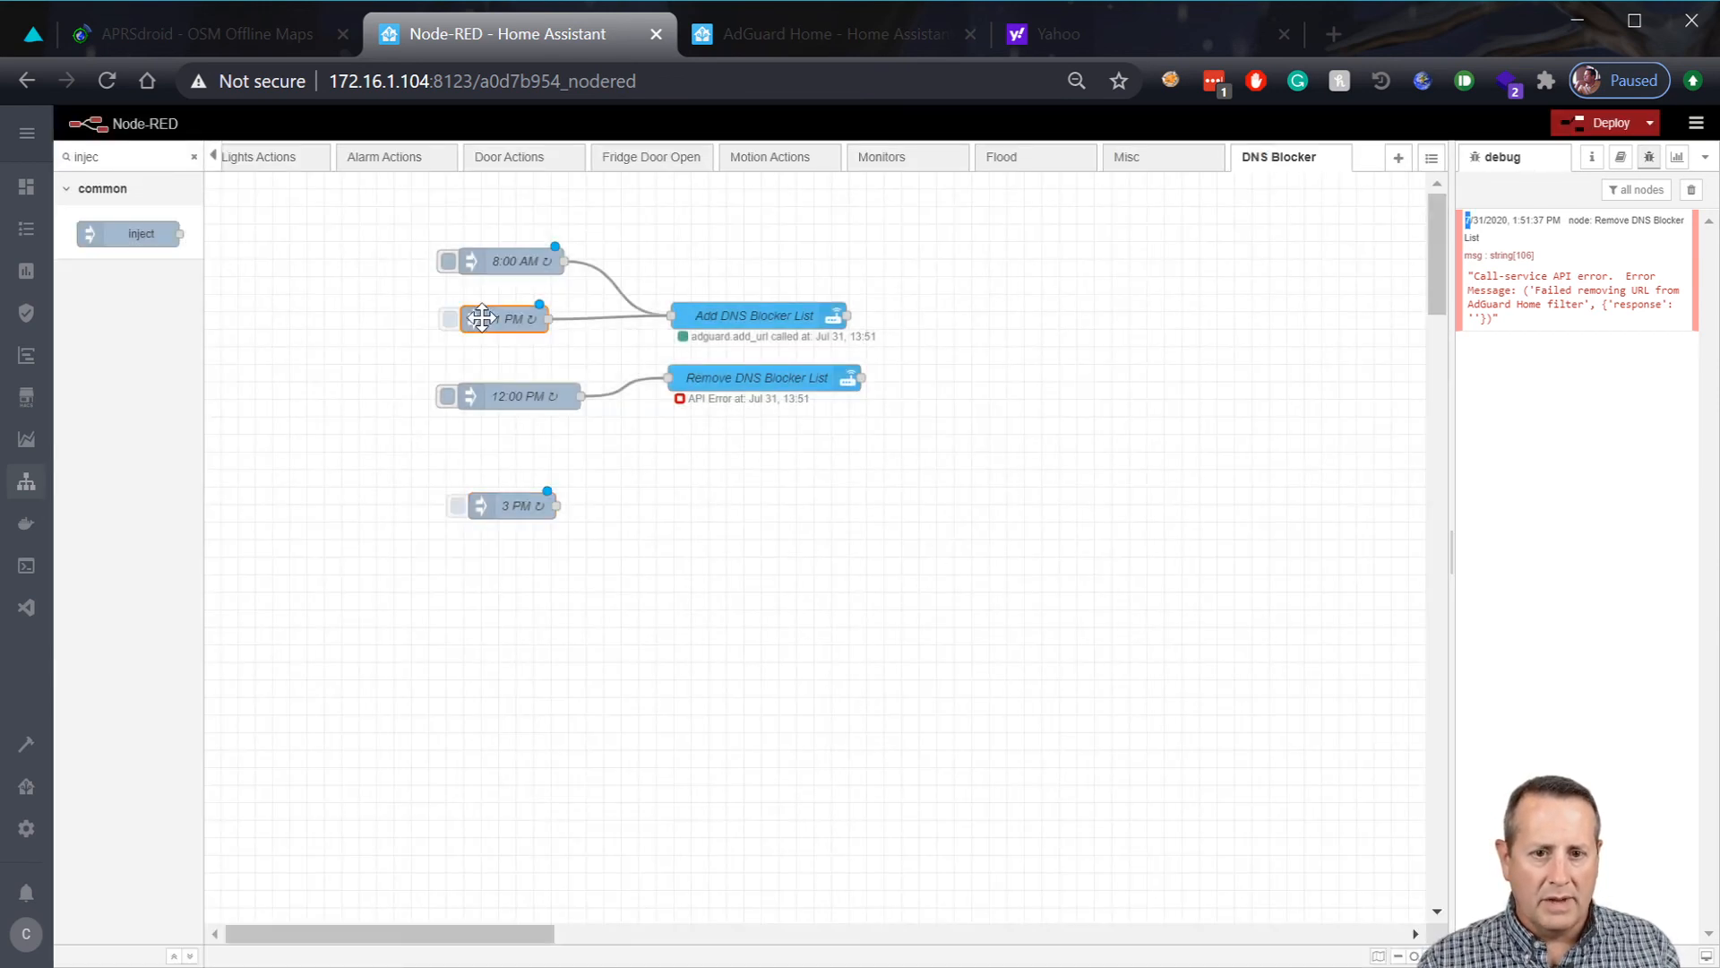
double_click(482, 318)
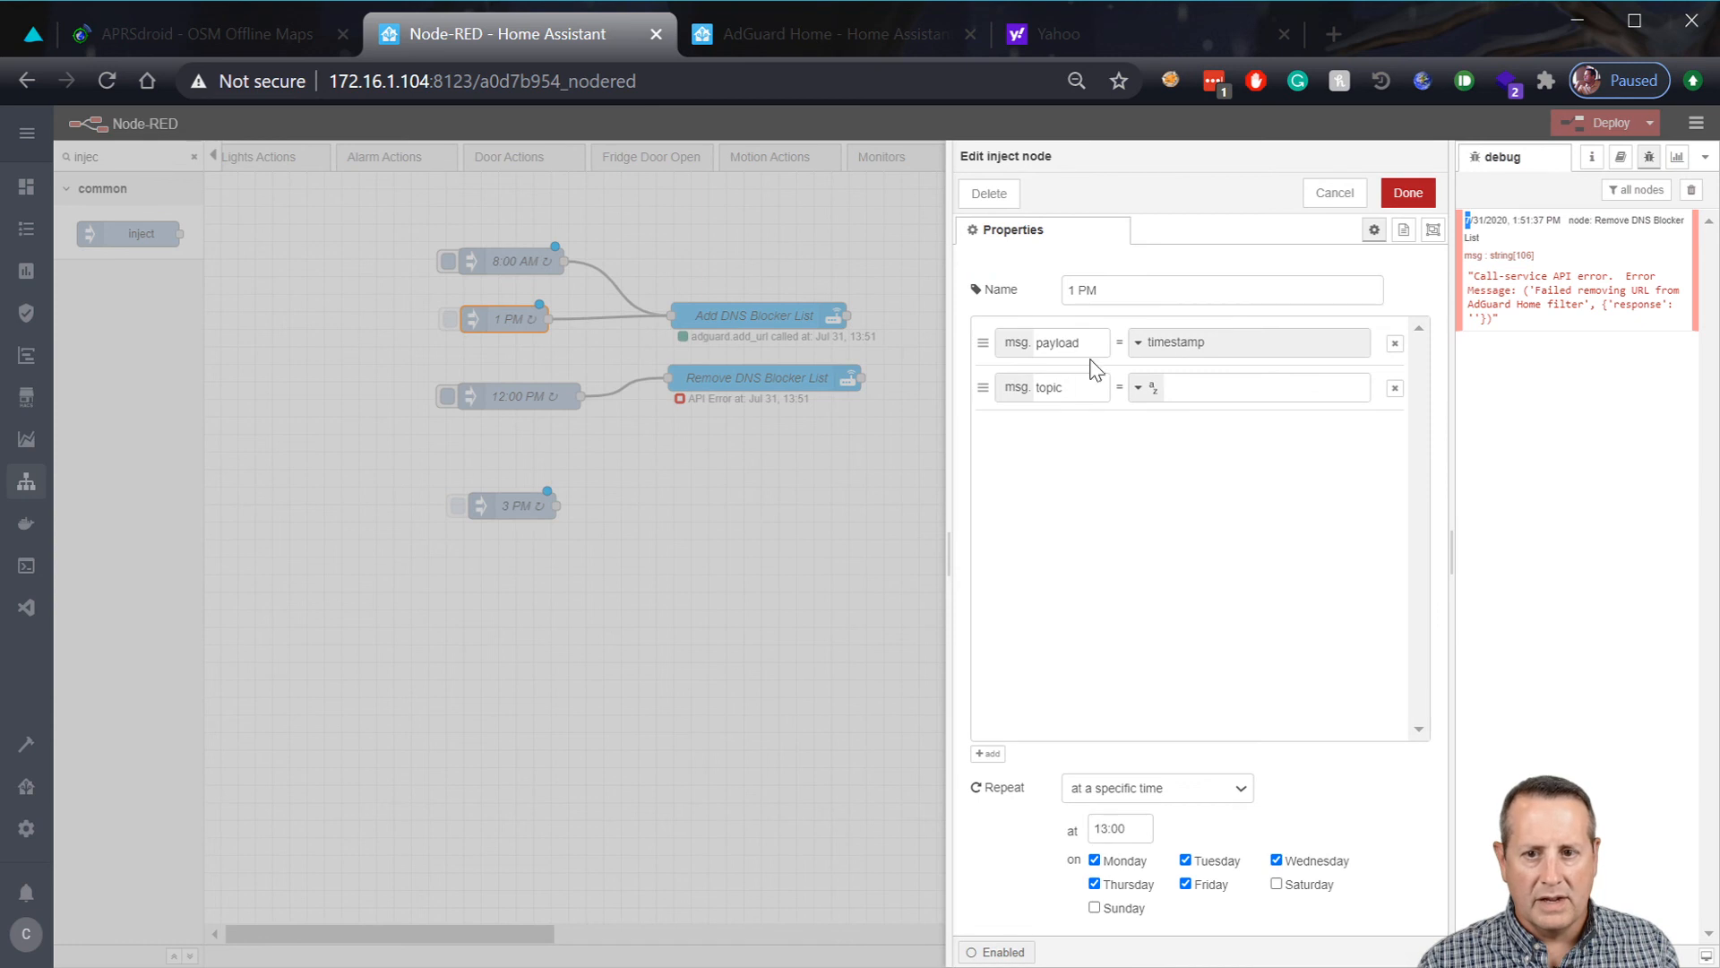
click(1334, 194)
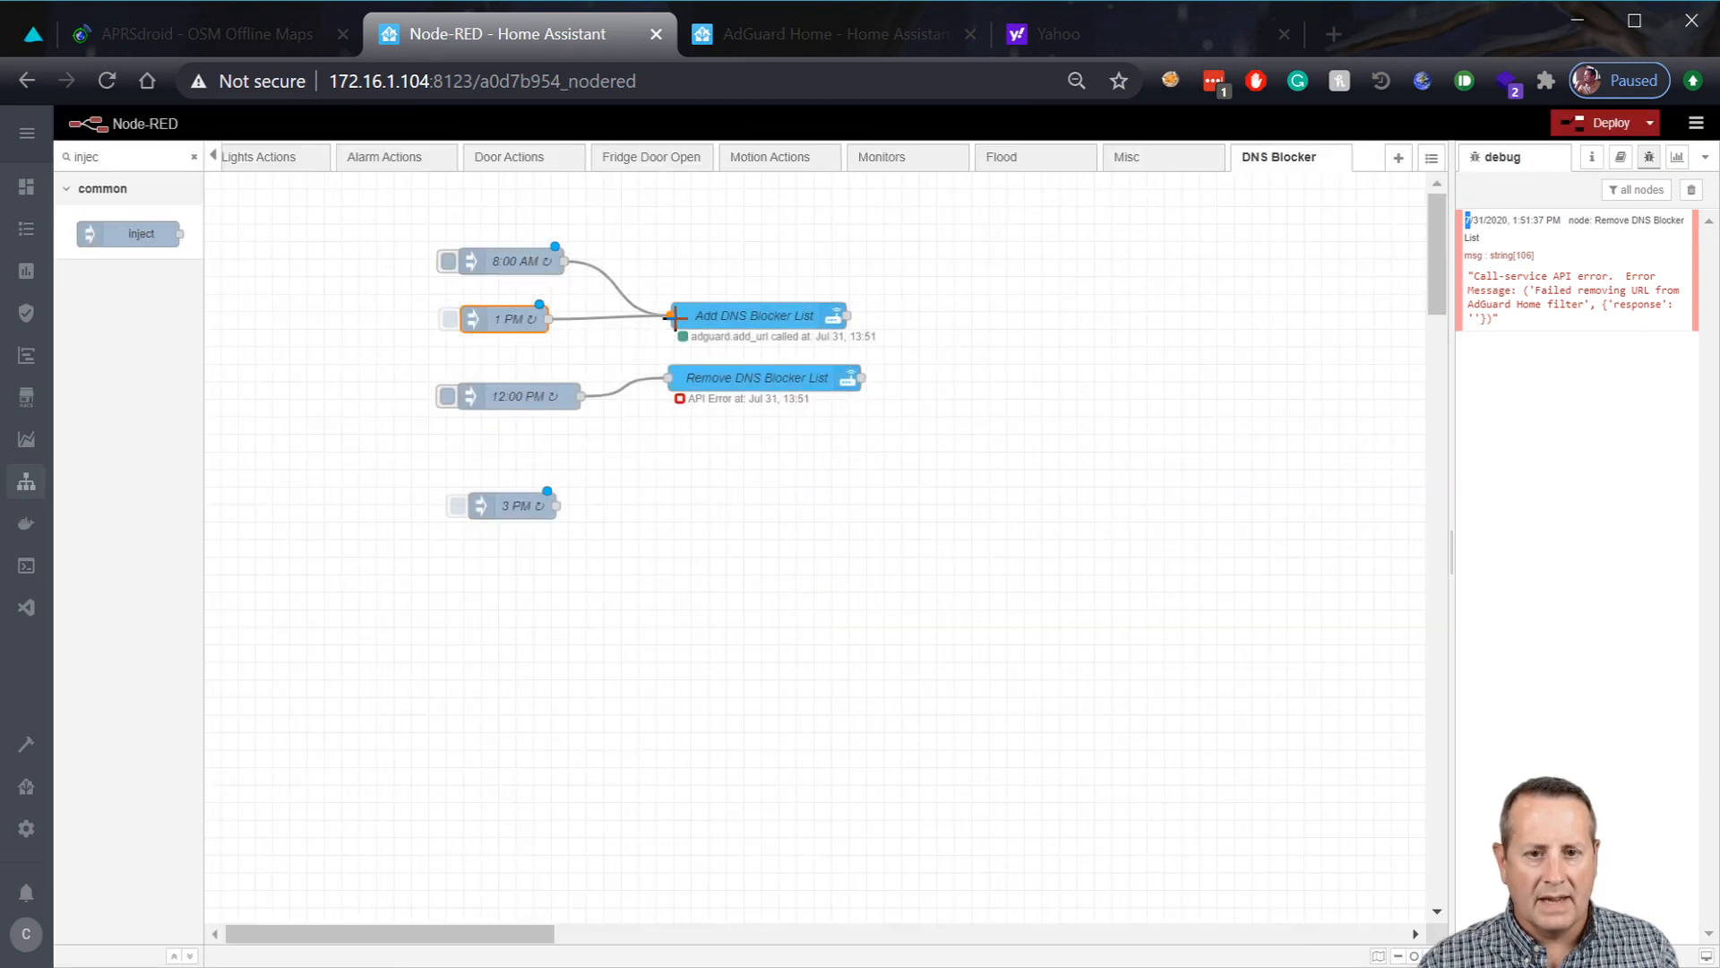
Wire the 3 PM inject node to the Remove DNS Blocker List node and deploy the flow.
drag(555, 507, 662, 380)
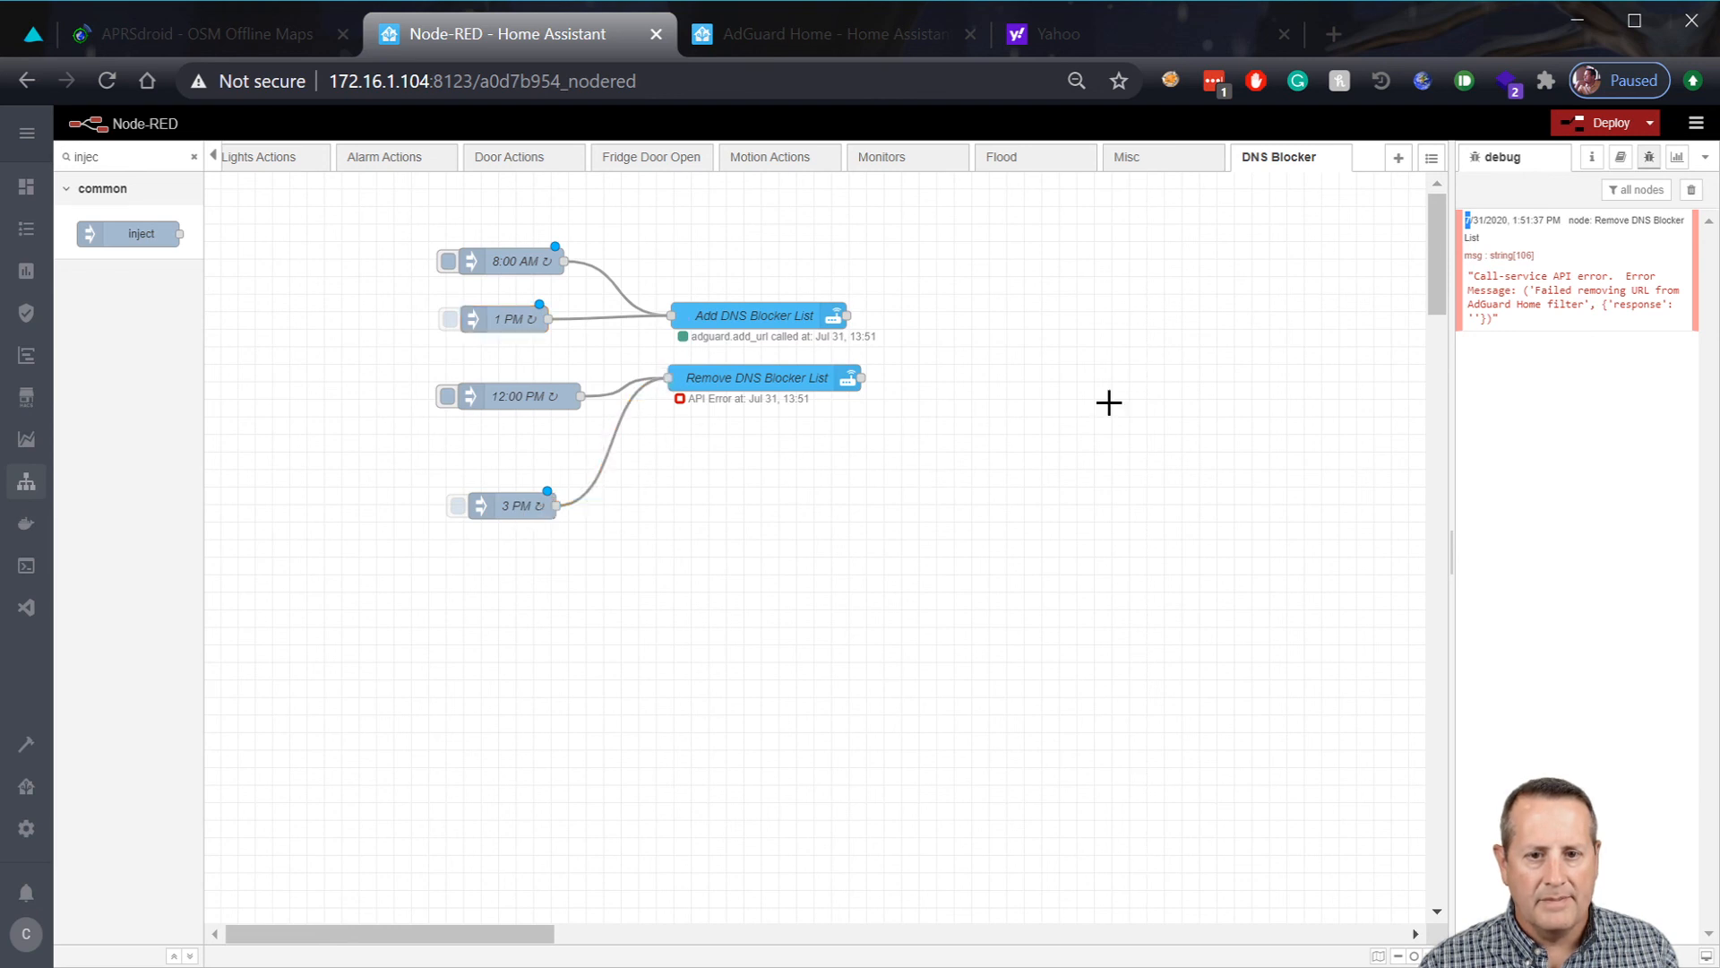
click(1608, 123)
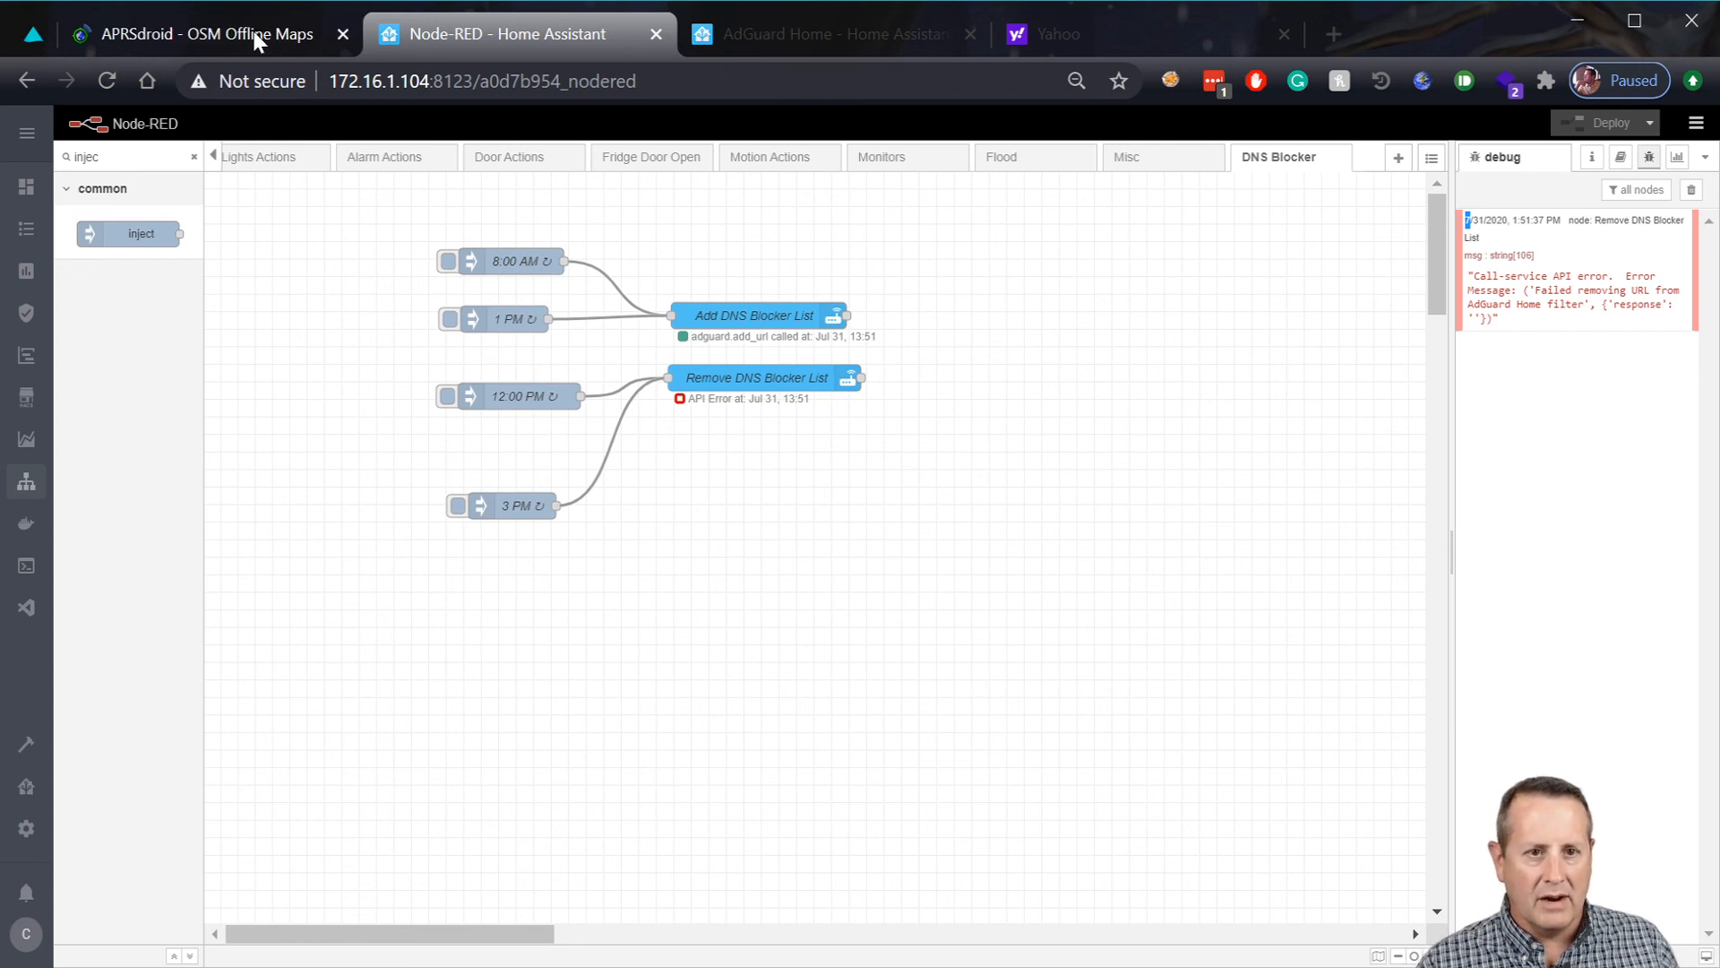
Look over the DNS blocklists in AdGuard Home and the Home Assistant overview dashboard, ending back on the Node-RED flow.
click(788, 55)
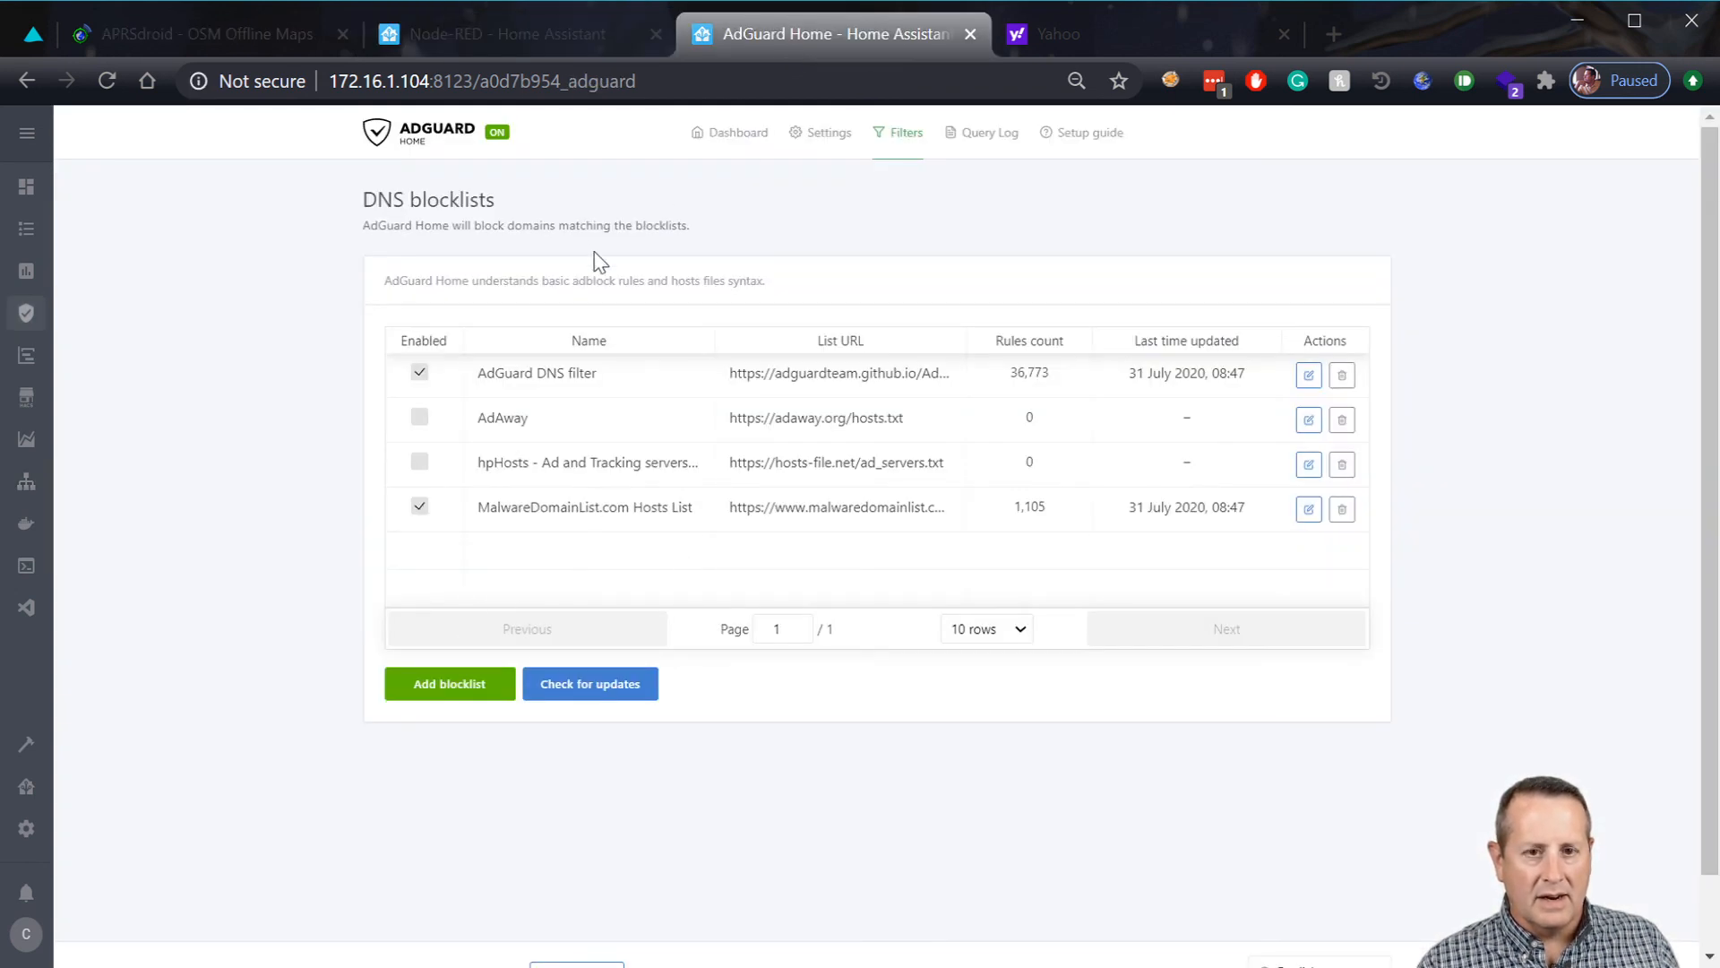
click(31, 190)
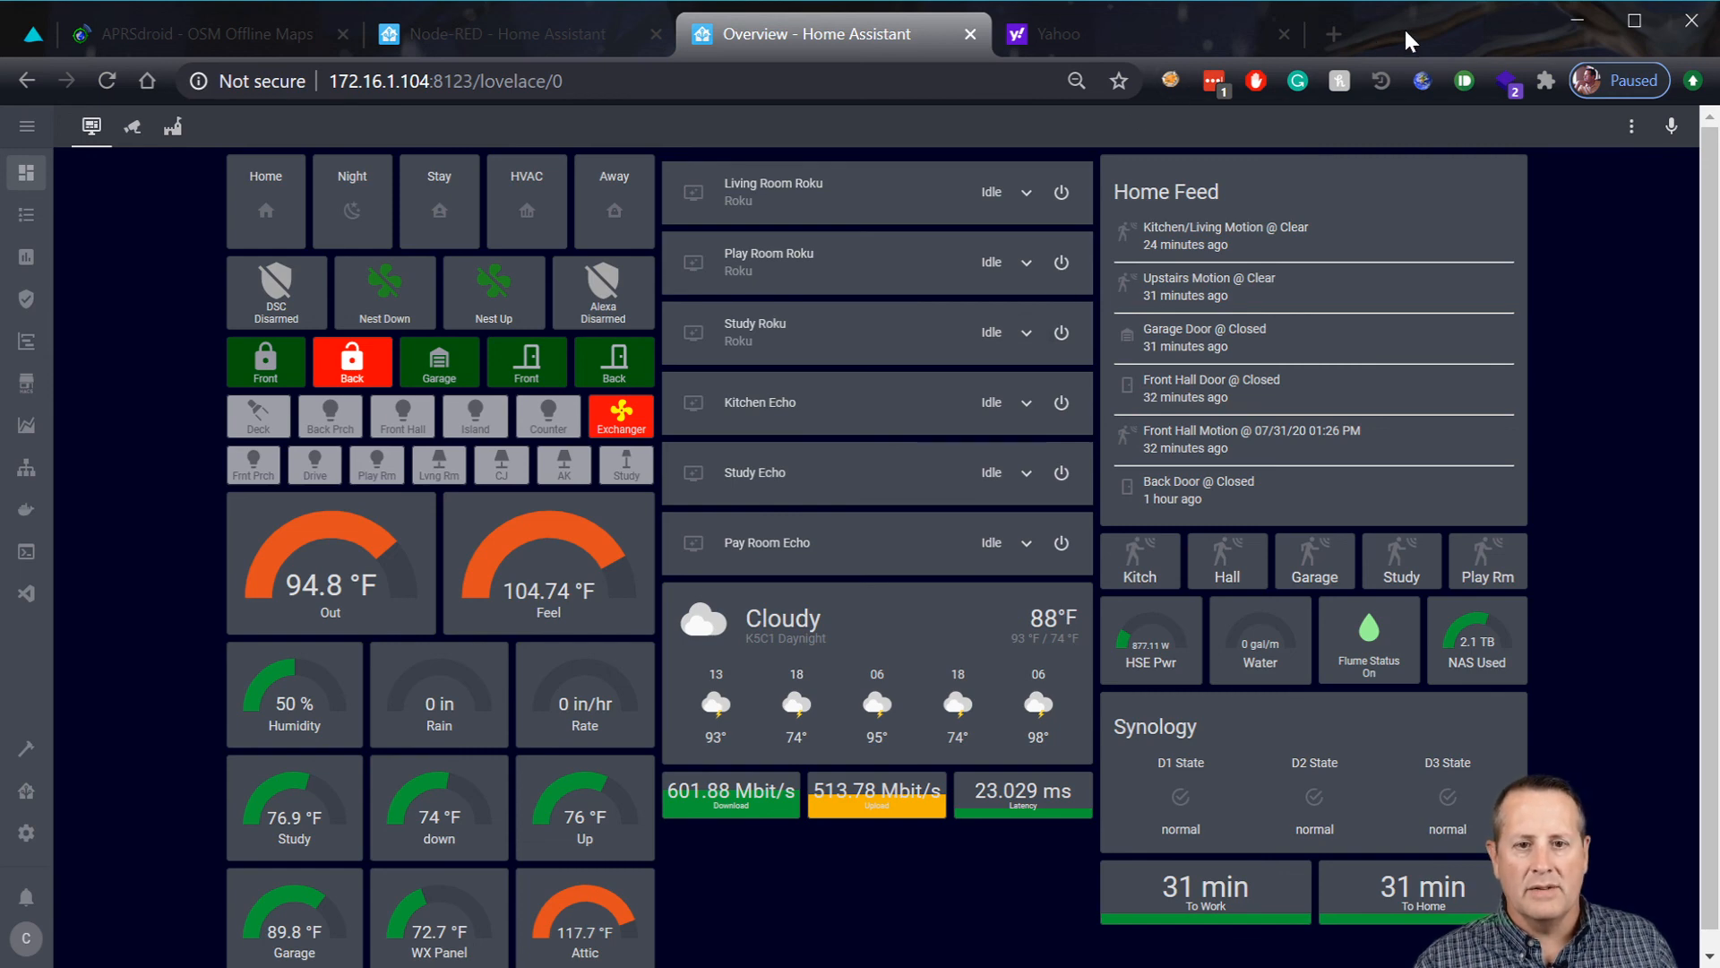
click(529, 38)
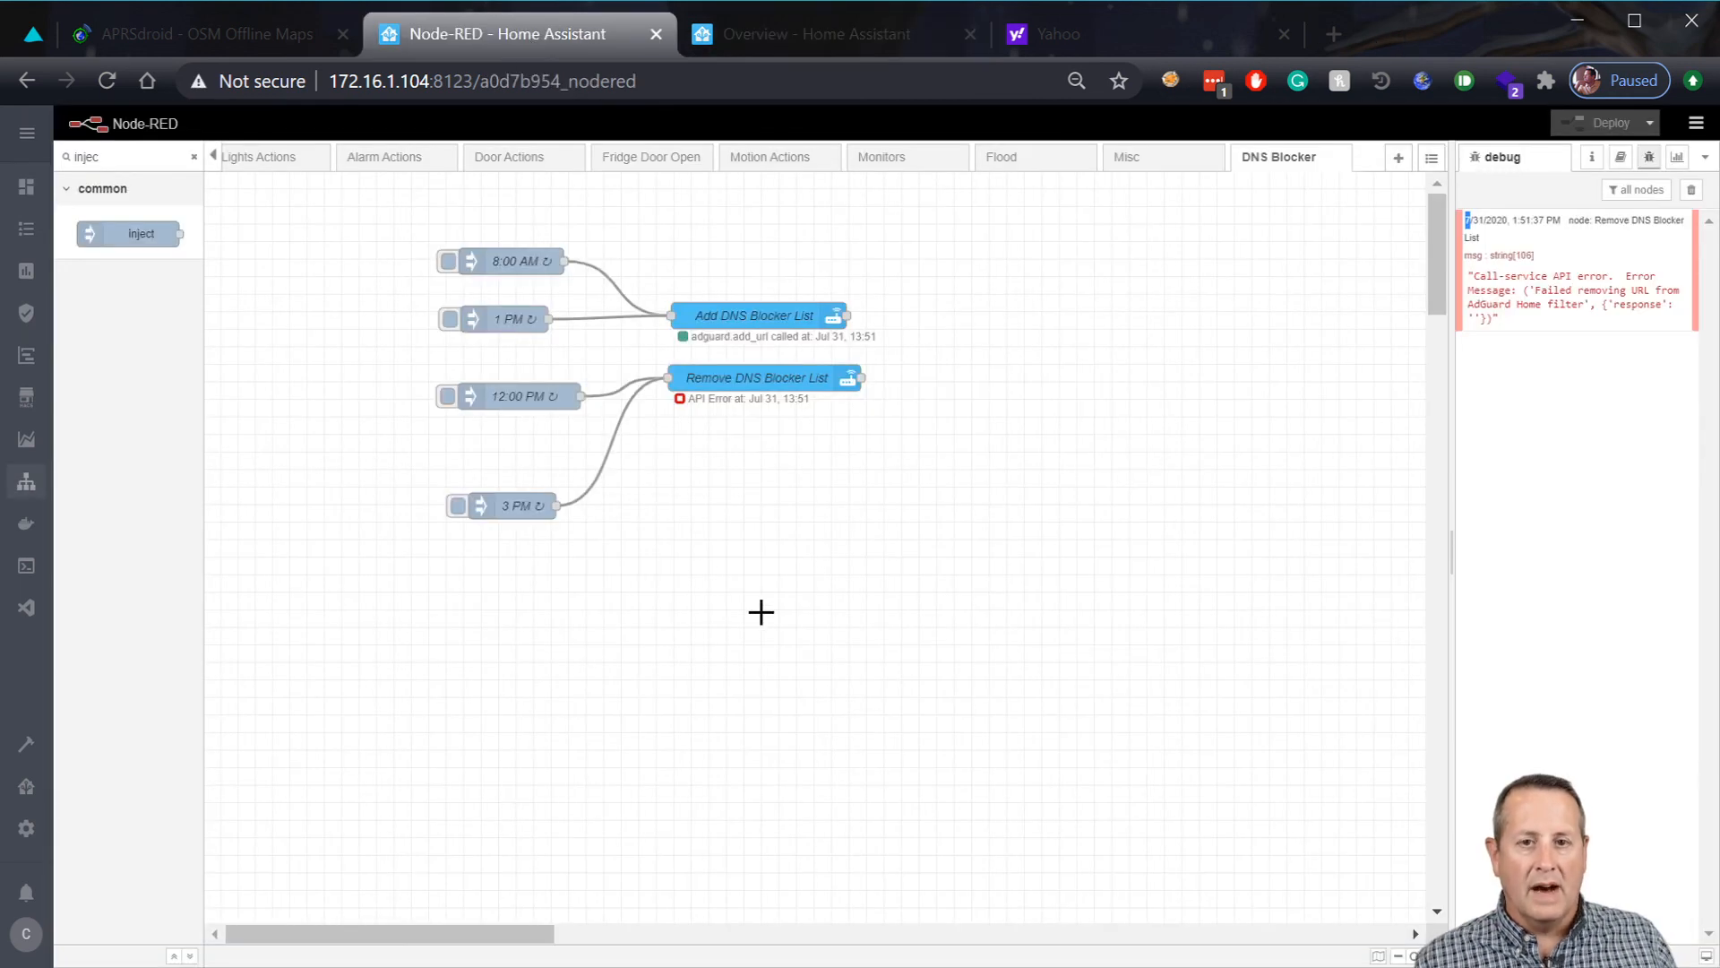